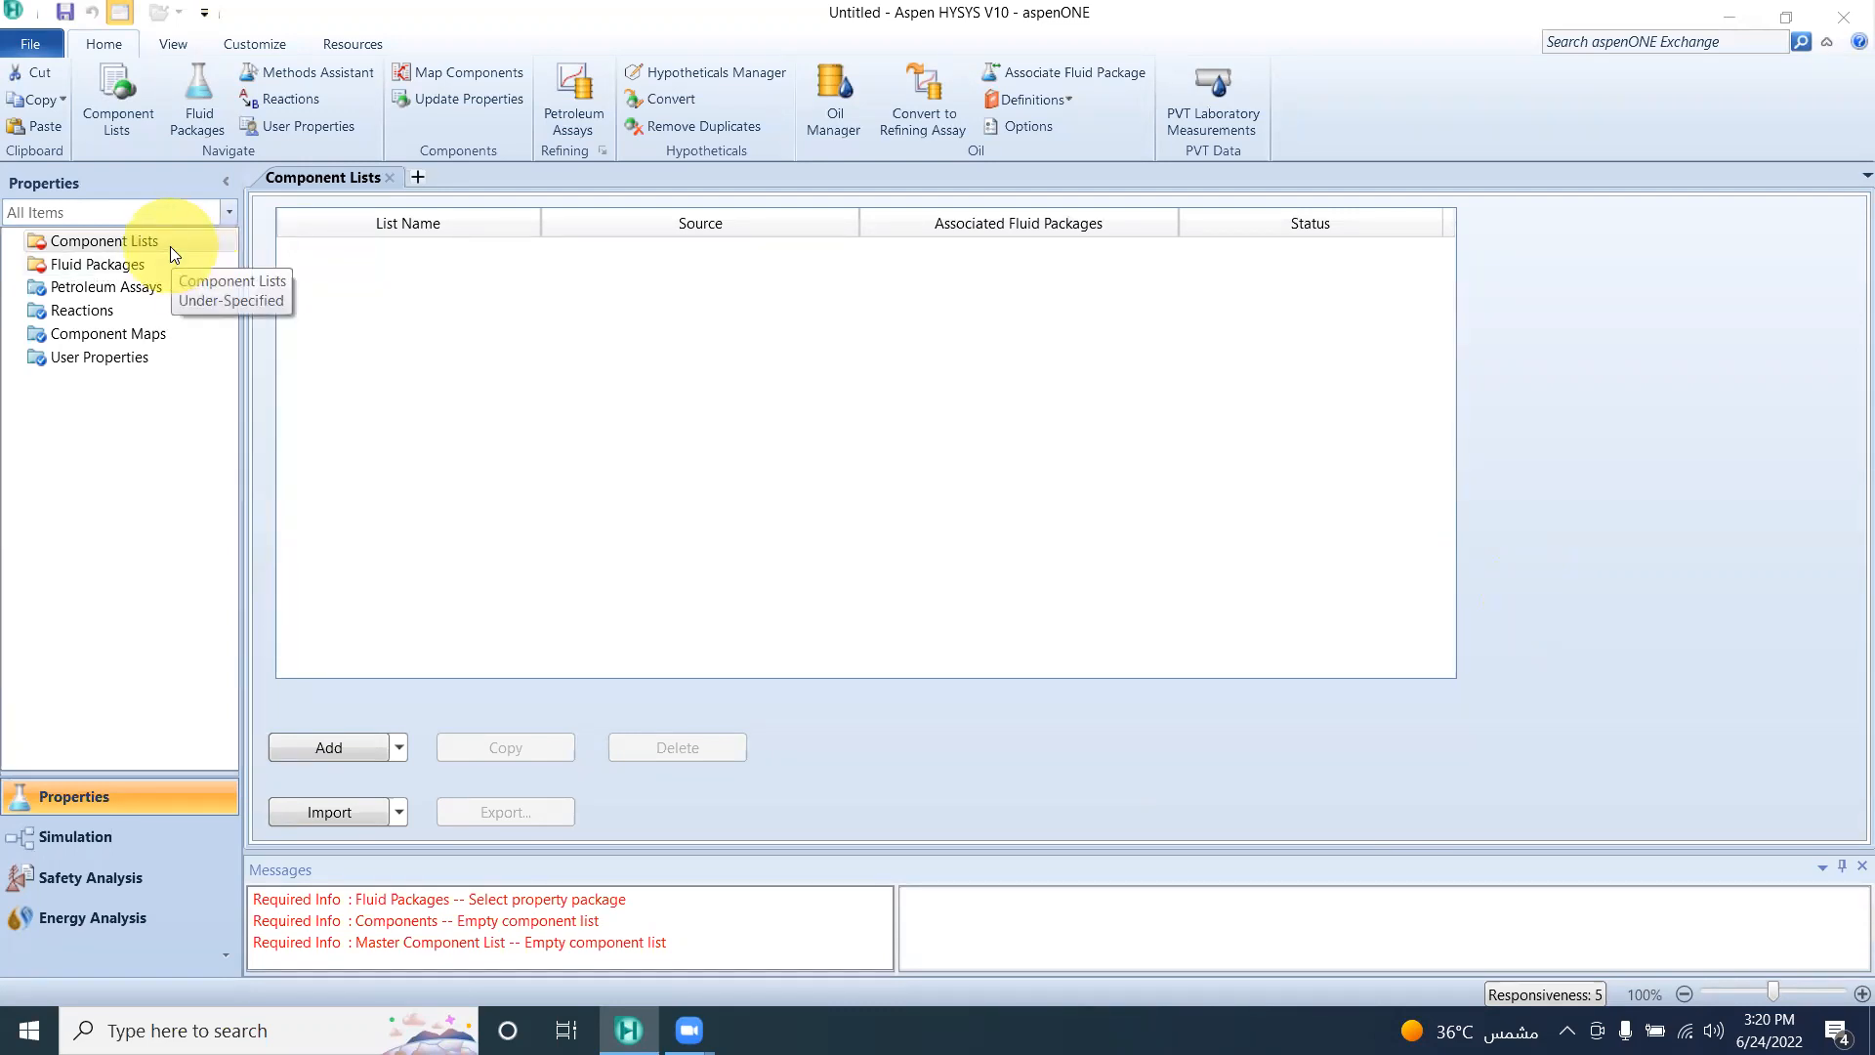
Step: Create a new component list and add Benzene to it as a pure component
left_click(335, 752)
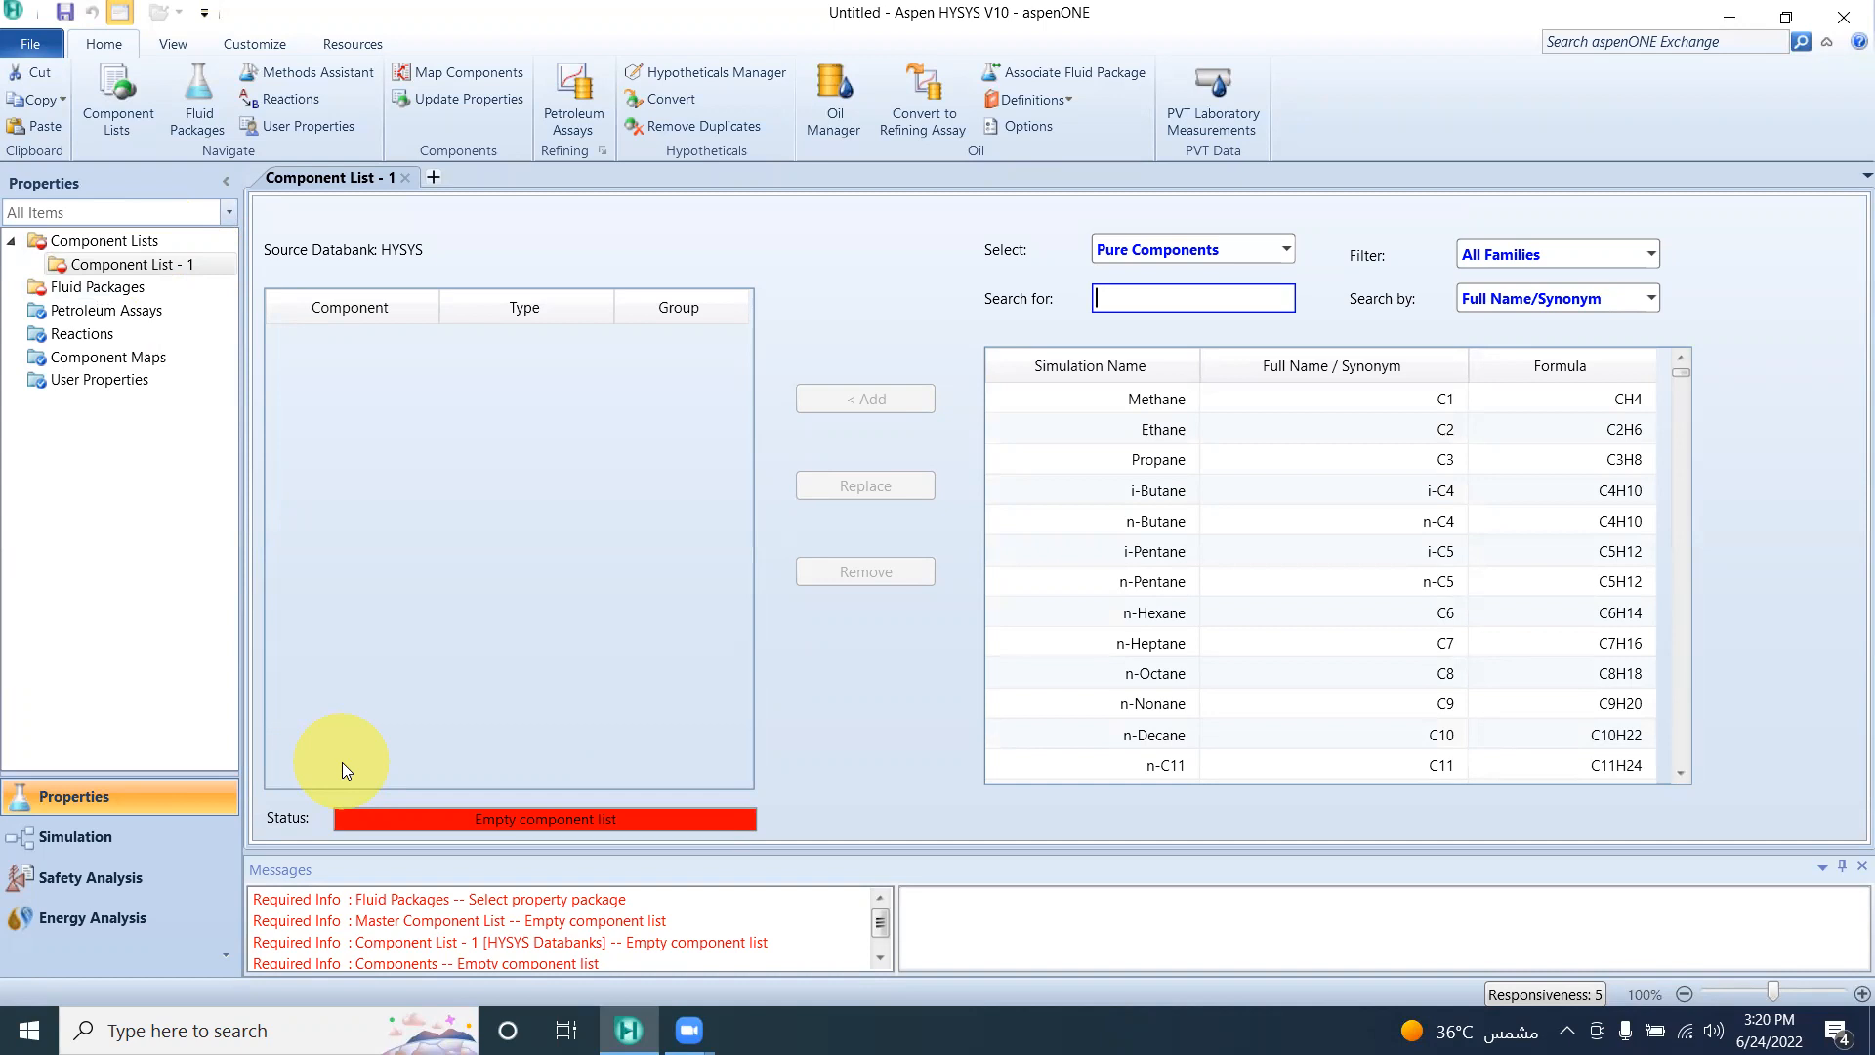
type("benz")
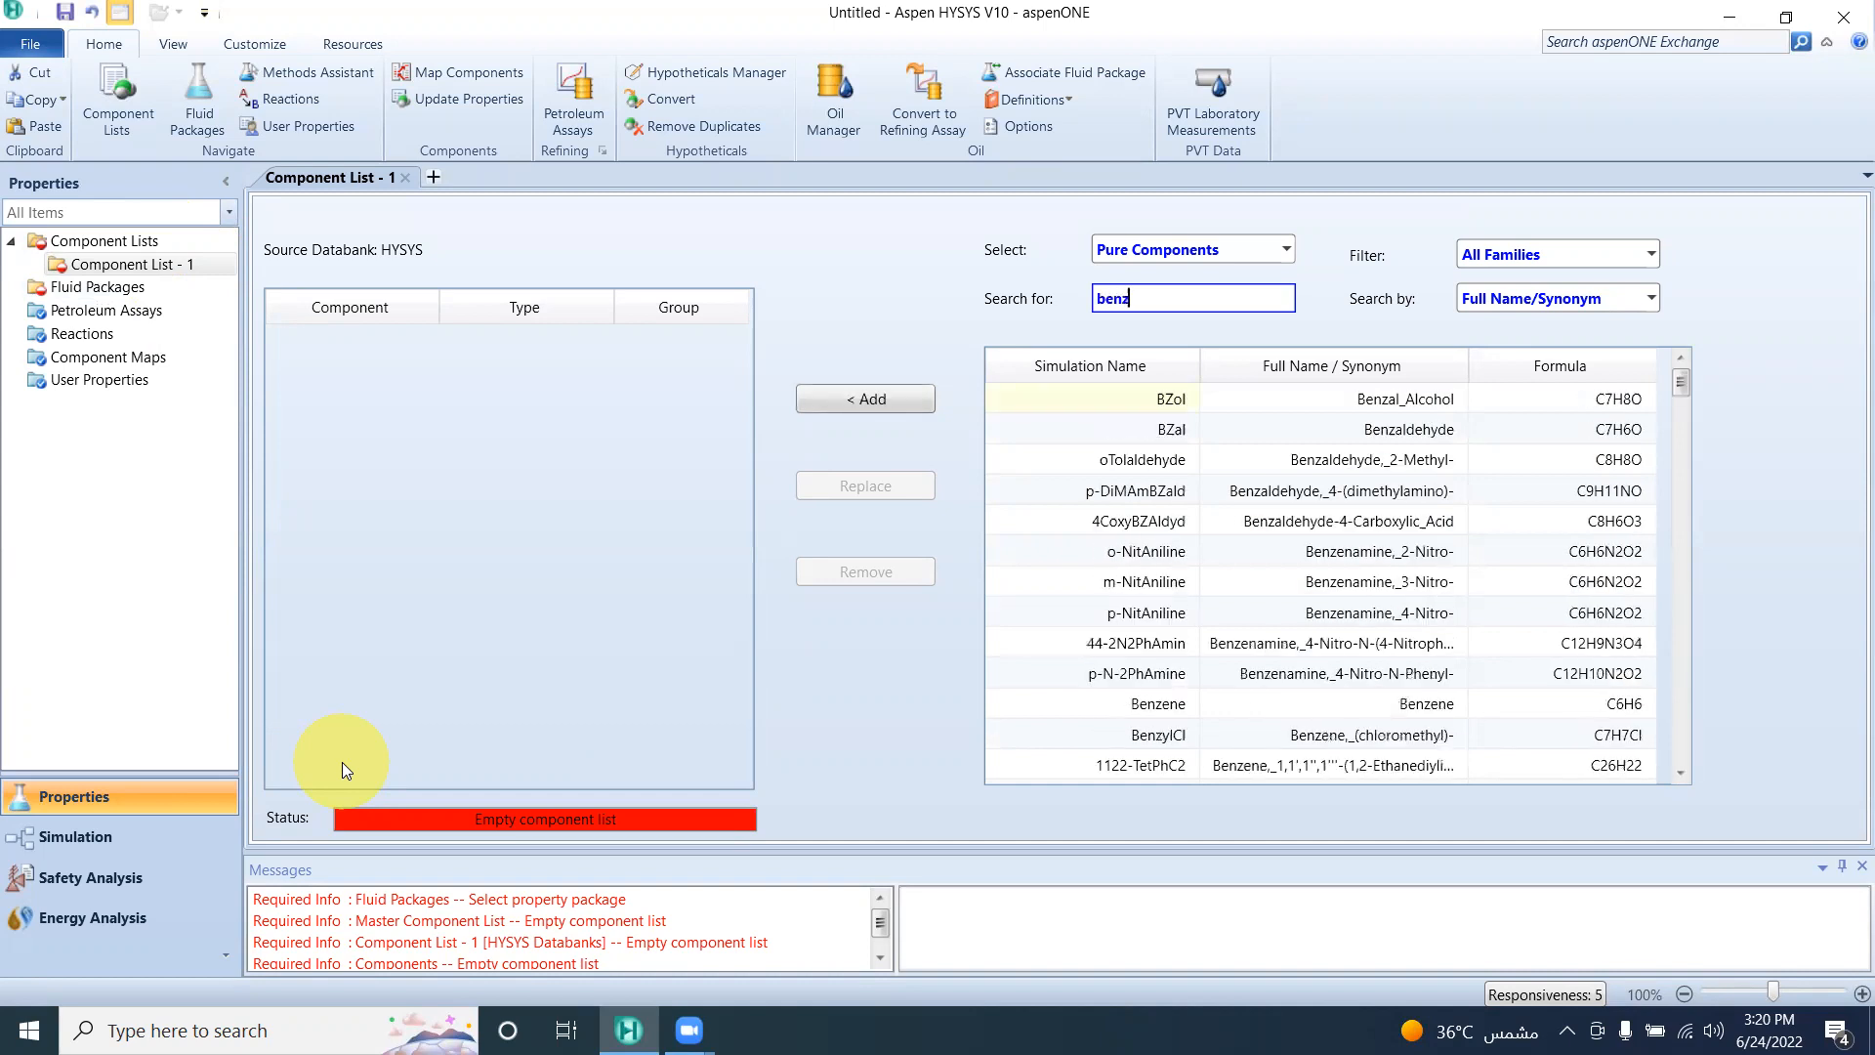
type("ene")
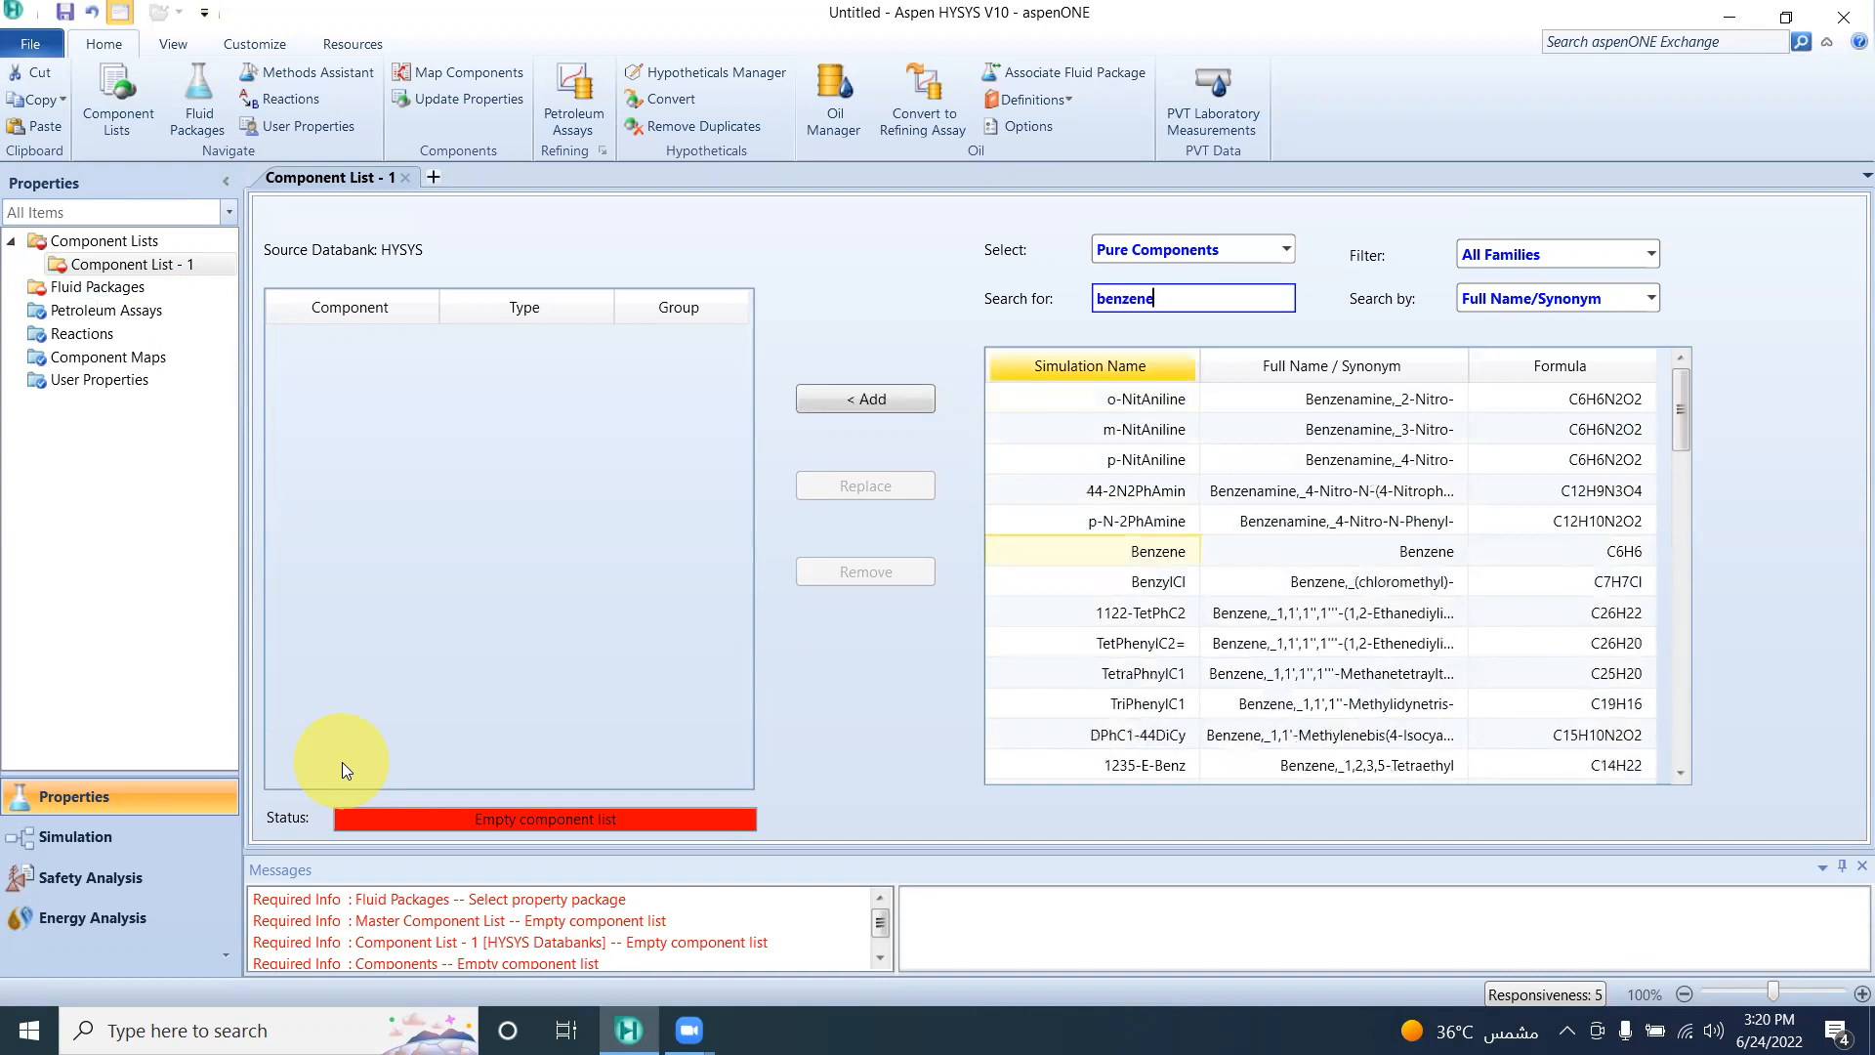
left_click(1080, 564)
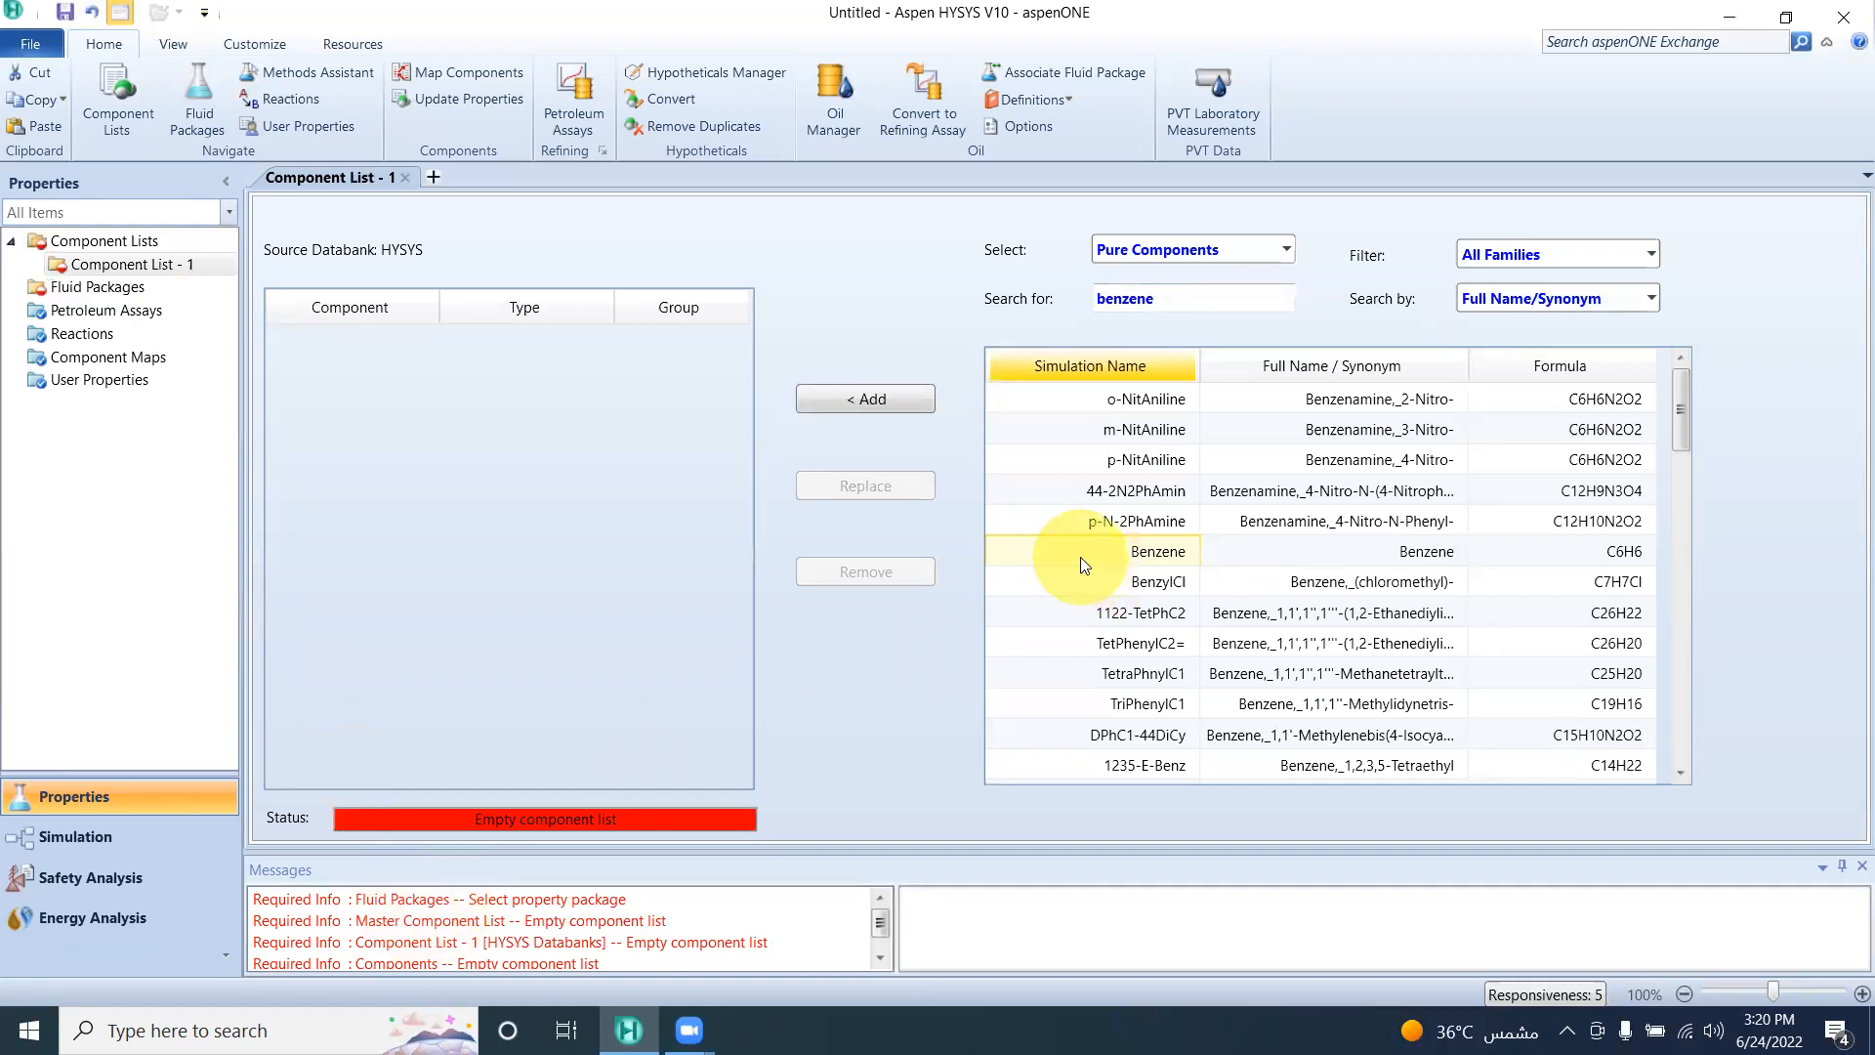
left_click(906, 400)
Step: Find Toluene among the pure components and add it to the component list
key("BackSpace")
type("Tol")
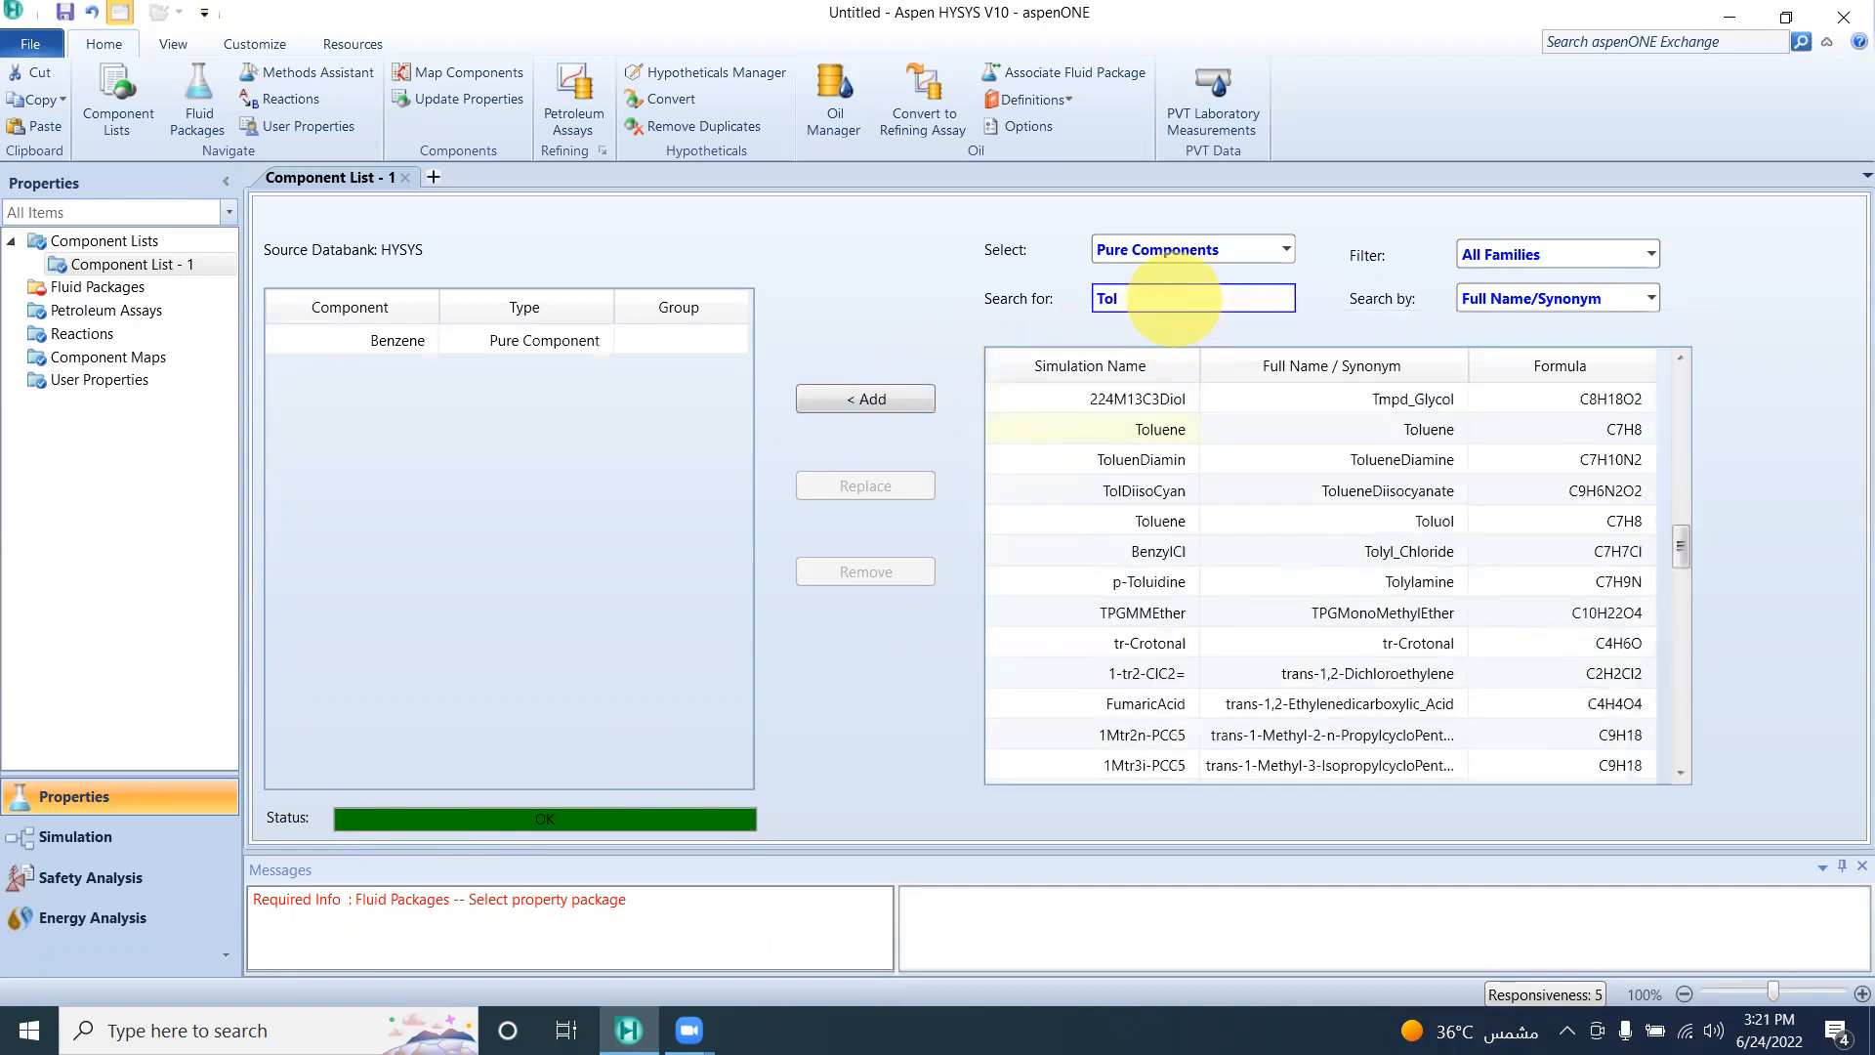
left_click(1150, 421)
left_click(906, 396)
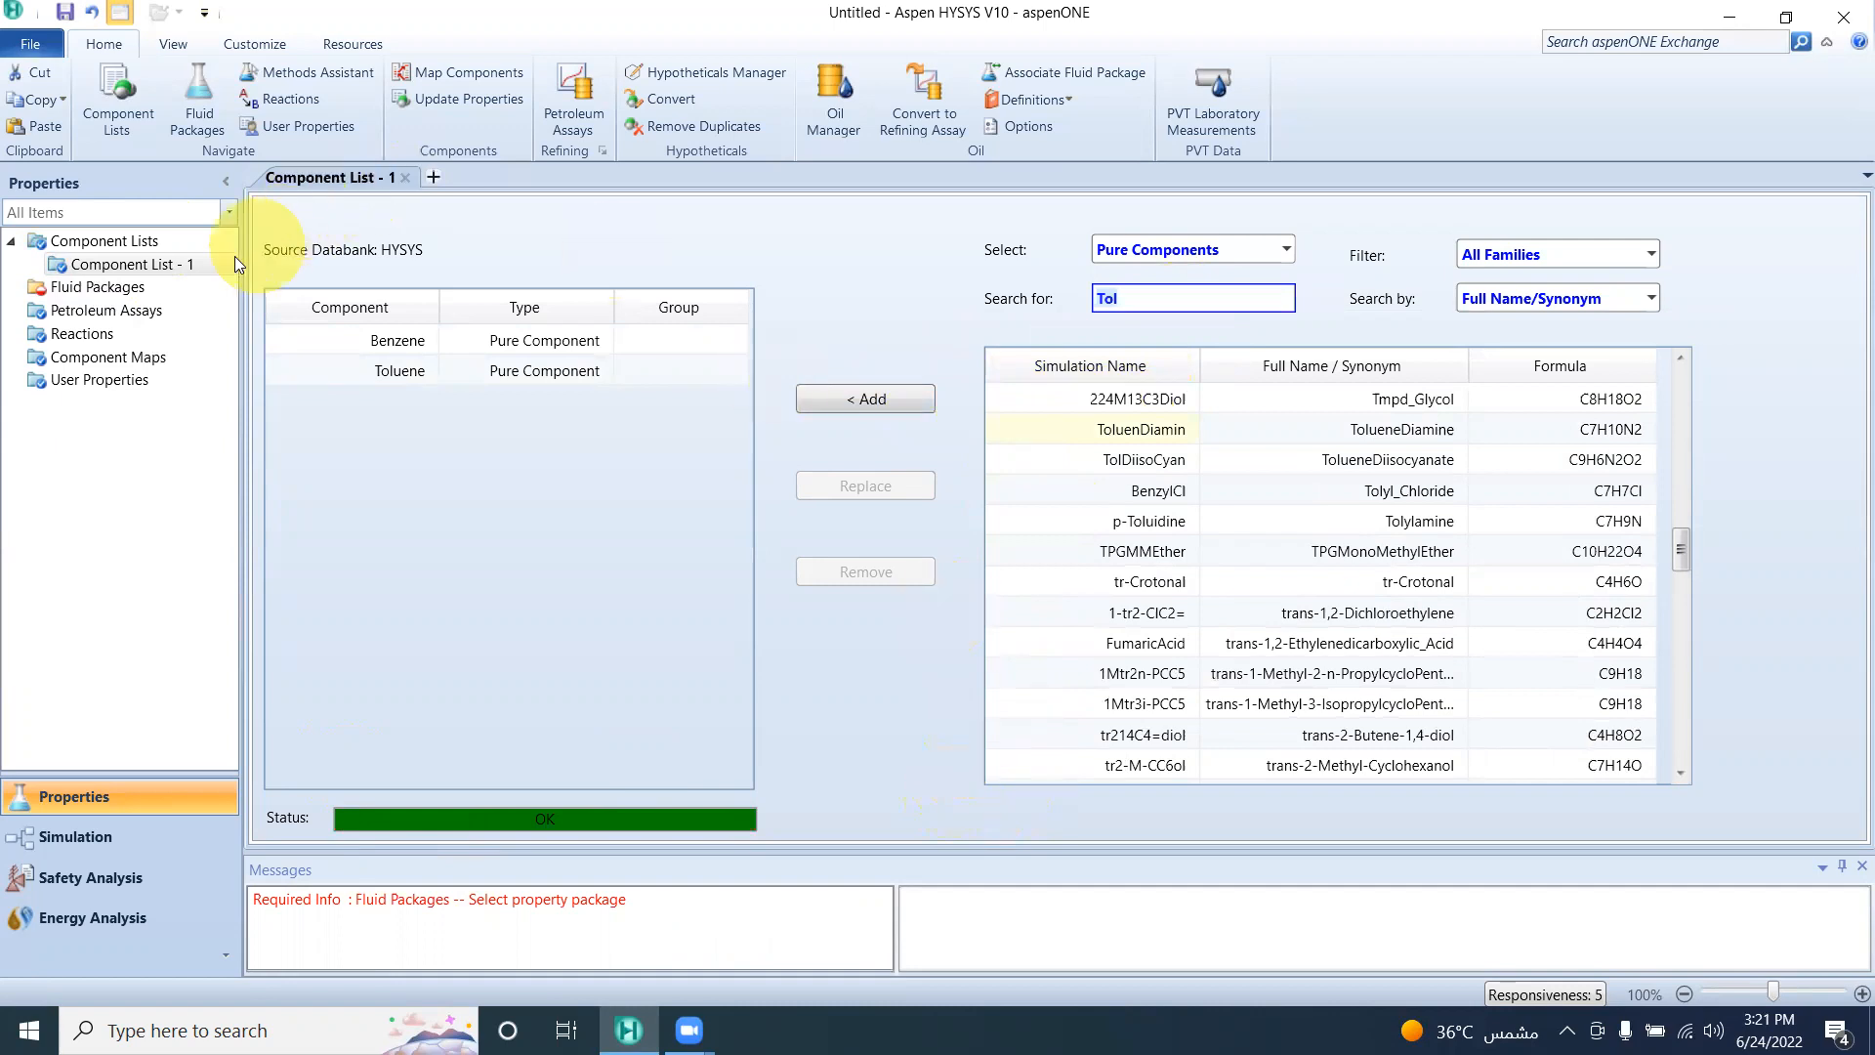
Step: Add a fluid package that uses the Peng-Robinson property package
left_click(148, 285)
left_click(333, 758)
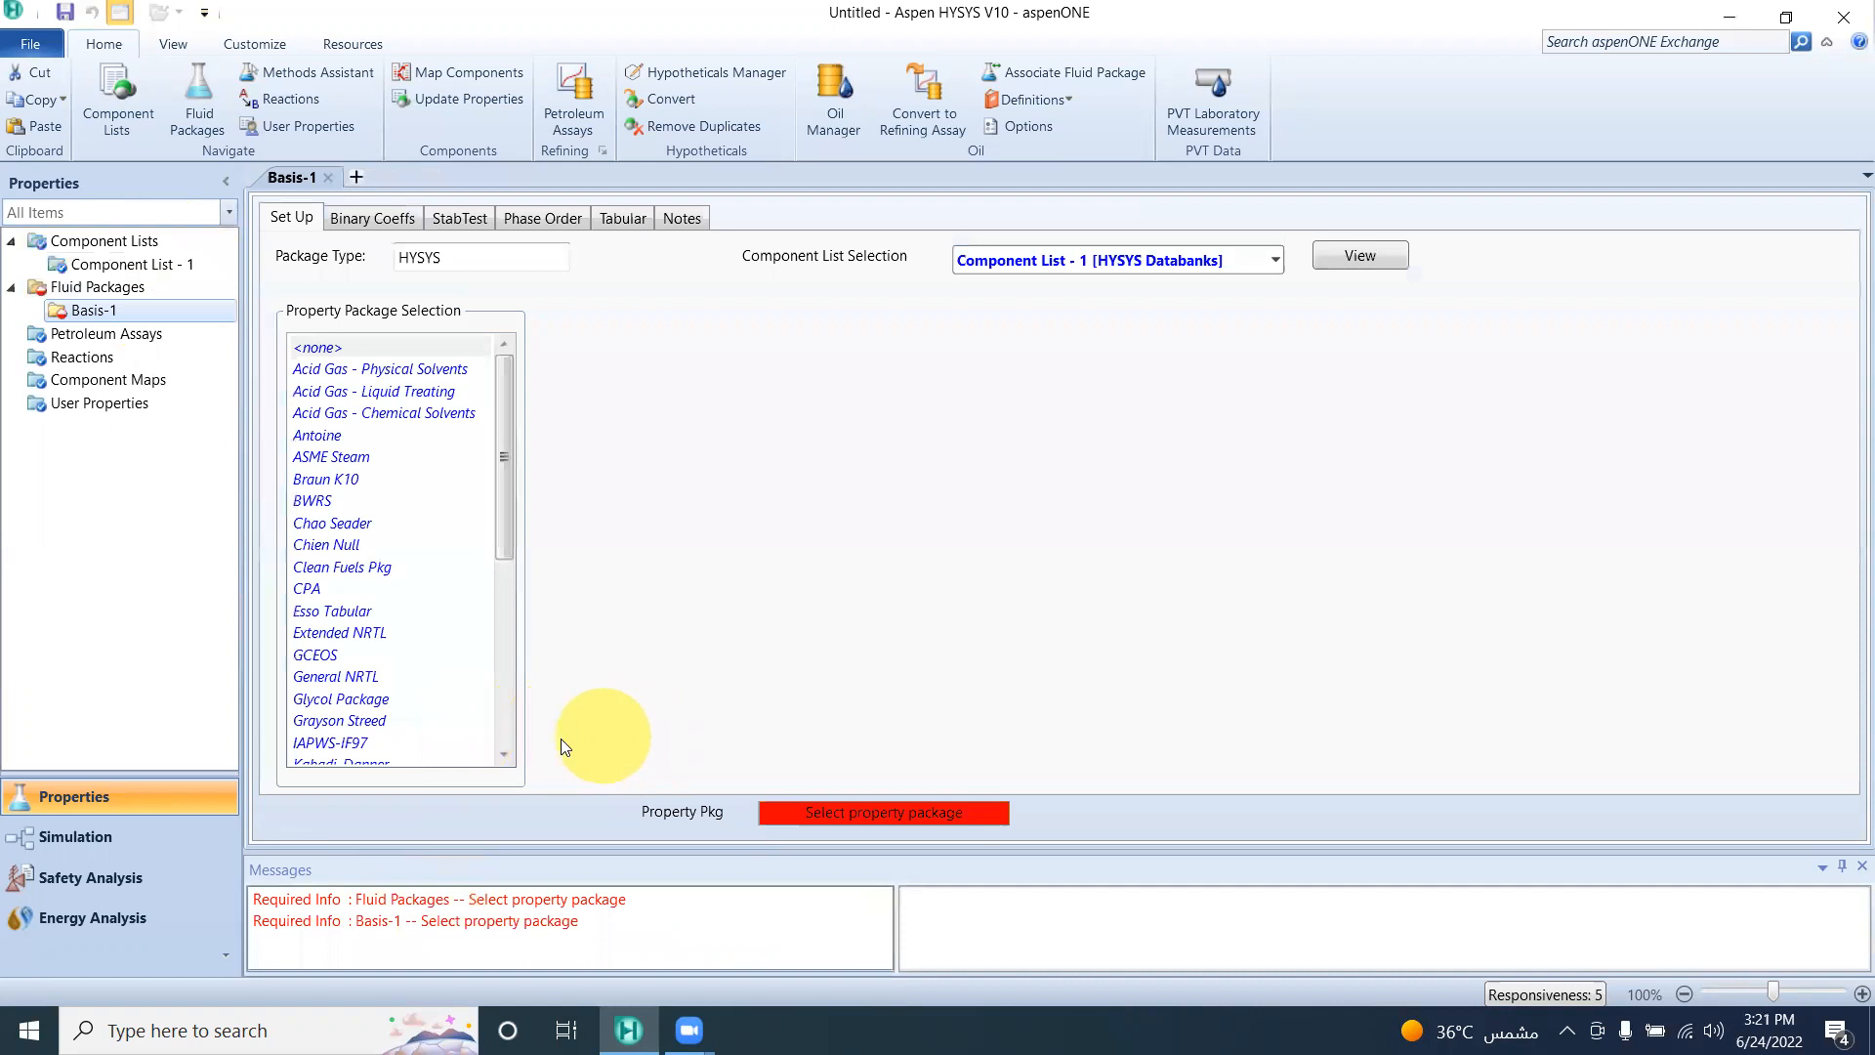
left_click(504, 751)
left_click(504, 752)
left_click(504, 752)
left_click(504, 752)
left_click(504, 752)
left_click(504, 752)
left_click(504, 752)
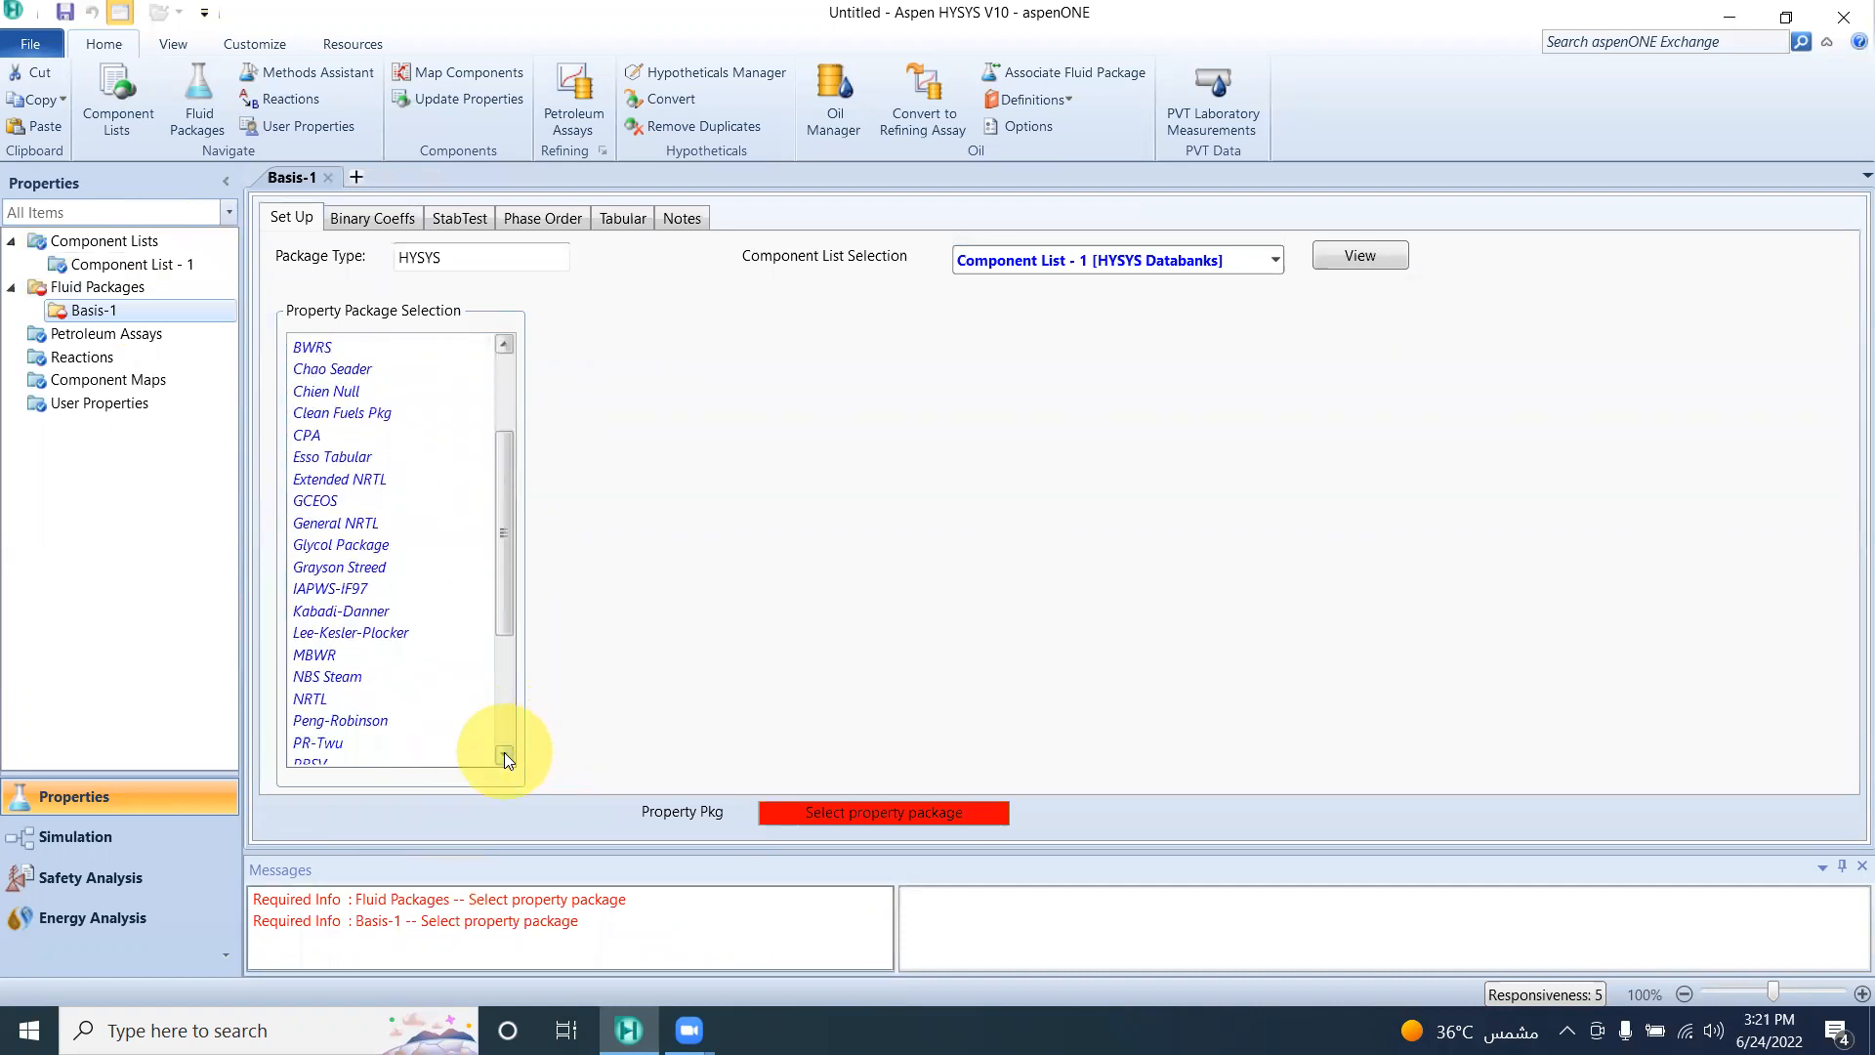
left_click(394, 720)
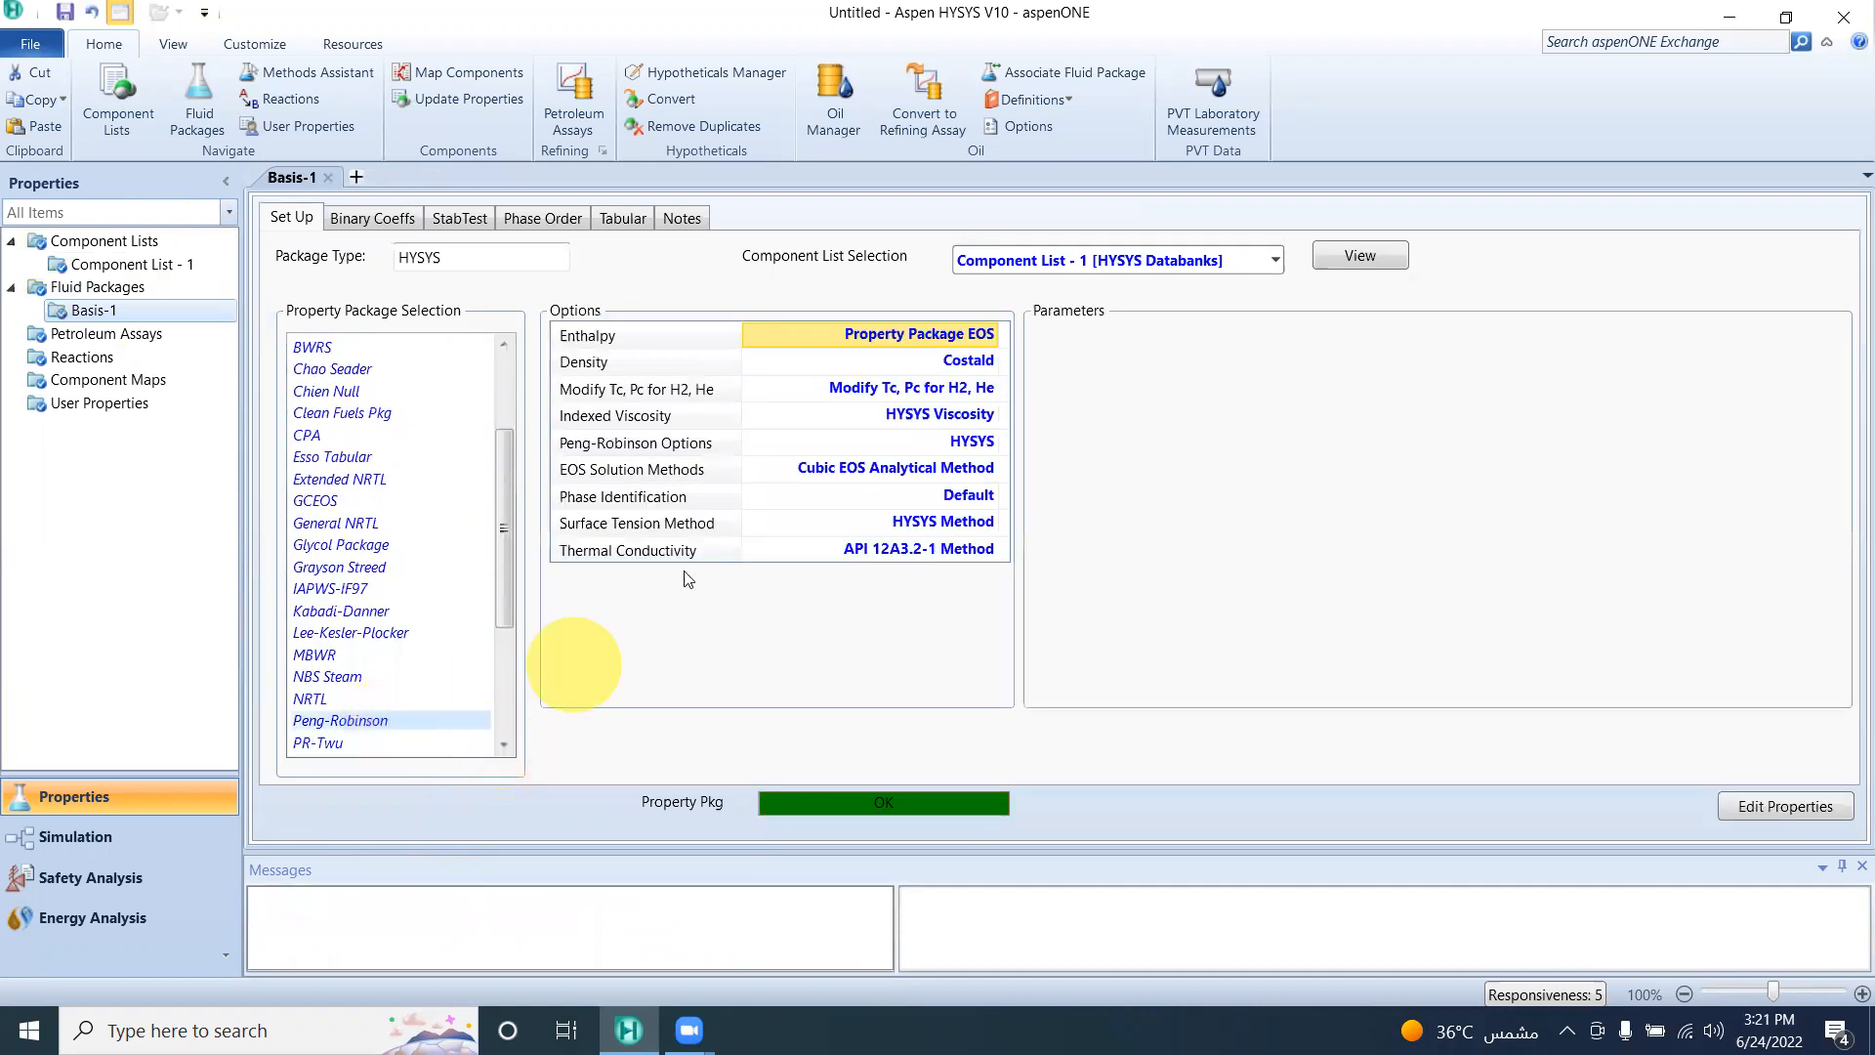
Step: Enter the simulation environment, place a material stream on the flowsheet and name it BM
left_click(135, 832)
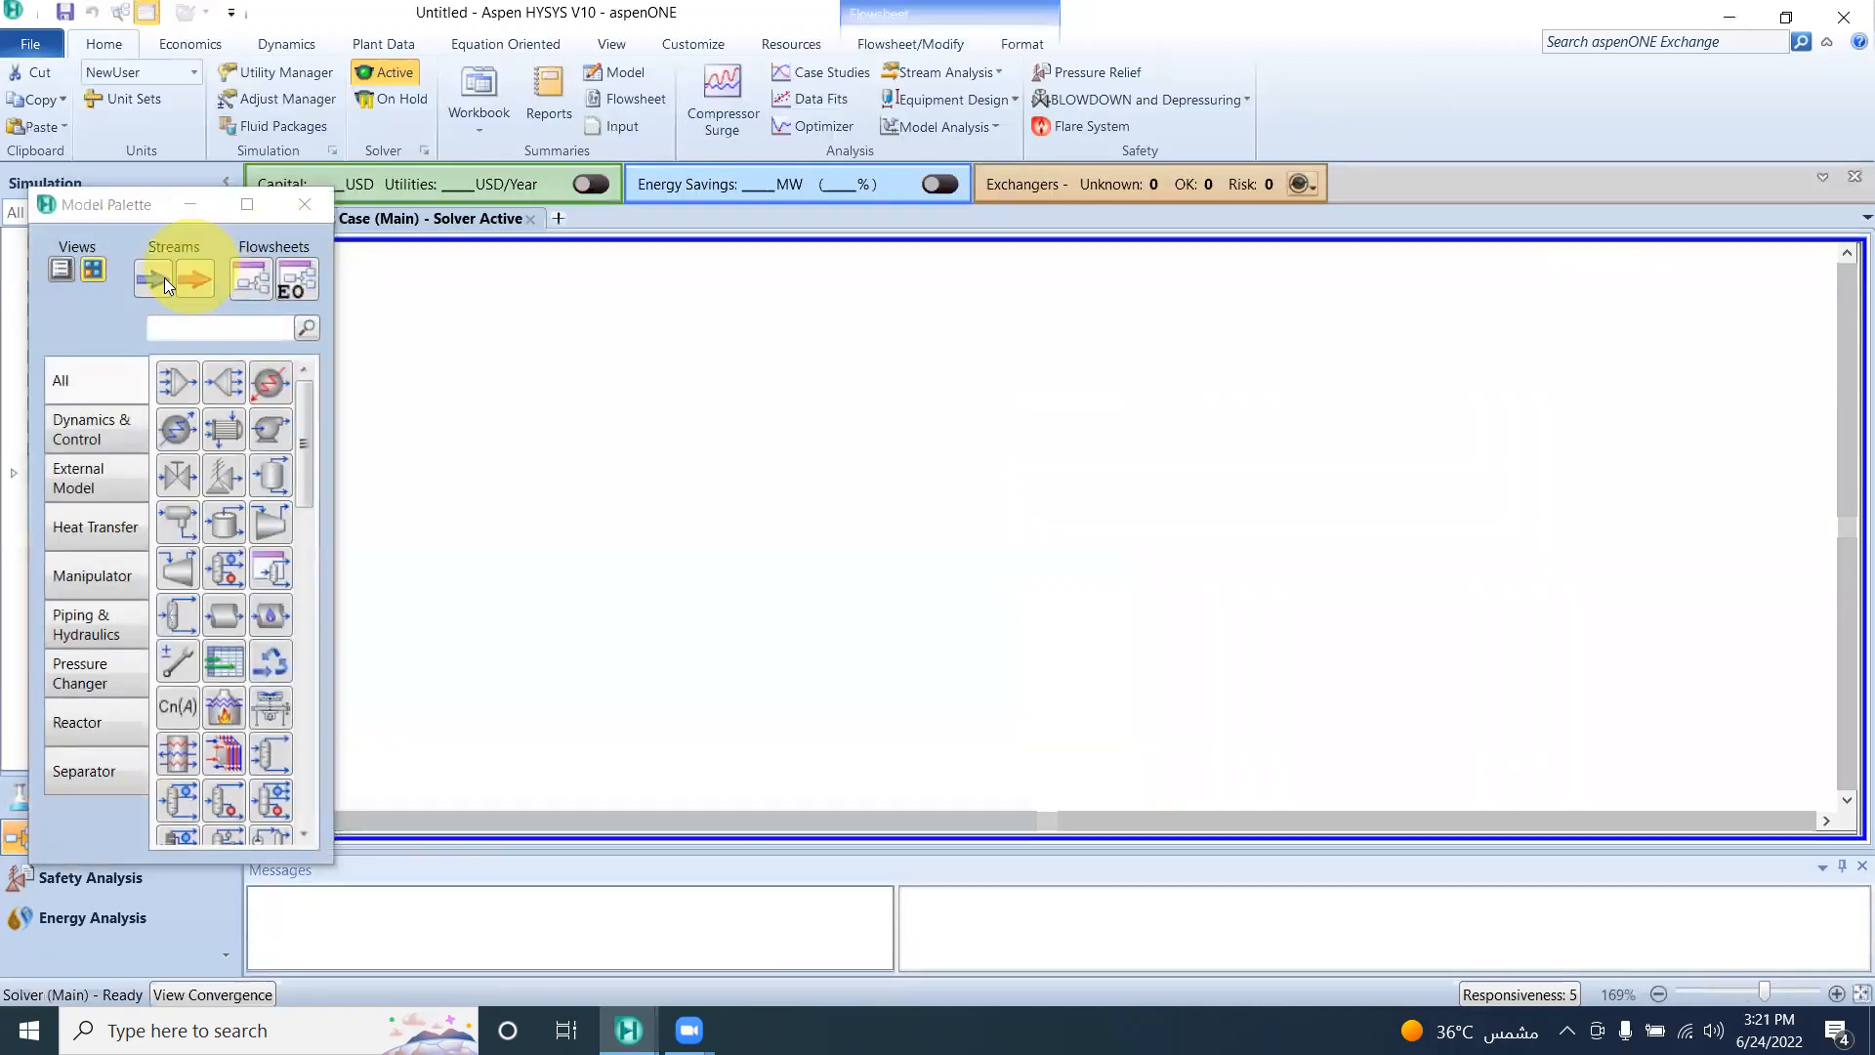
left_click(151, 280)
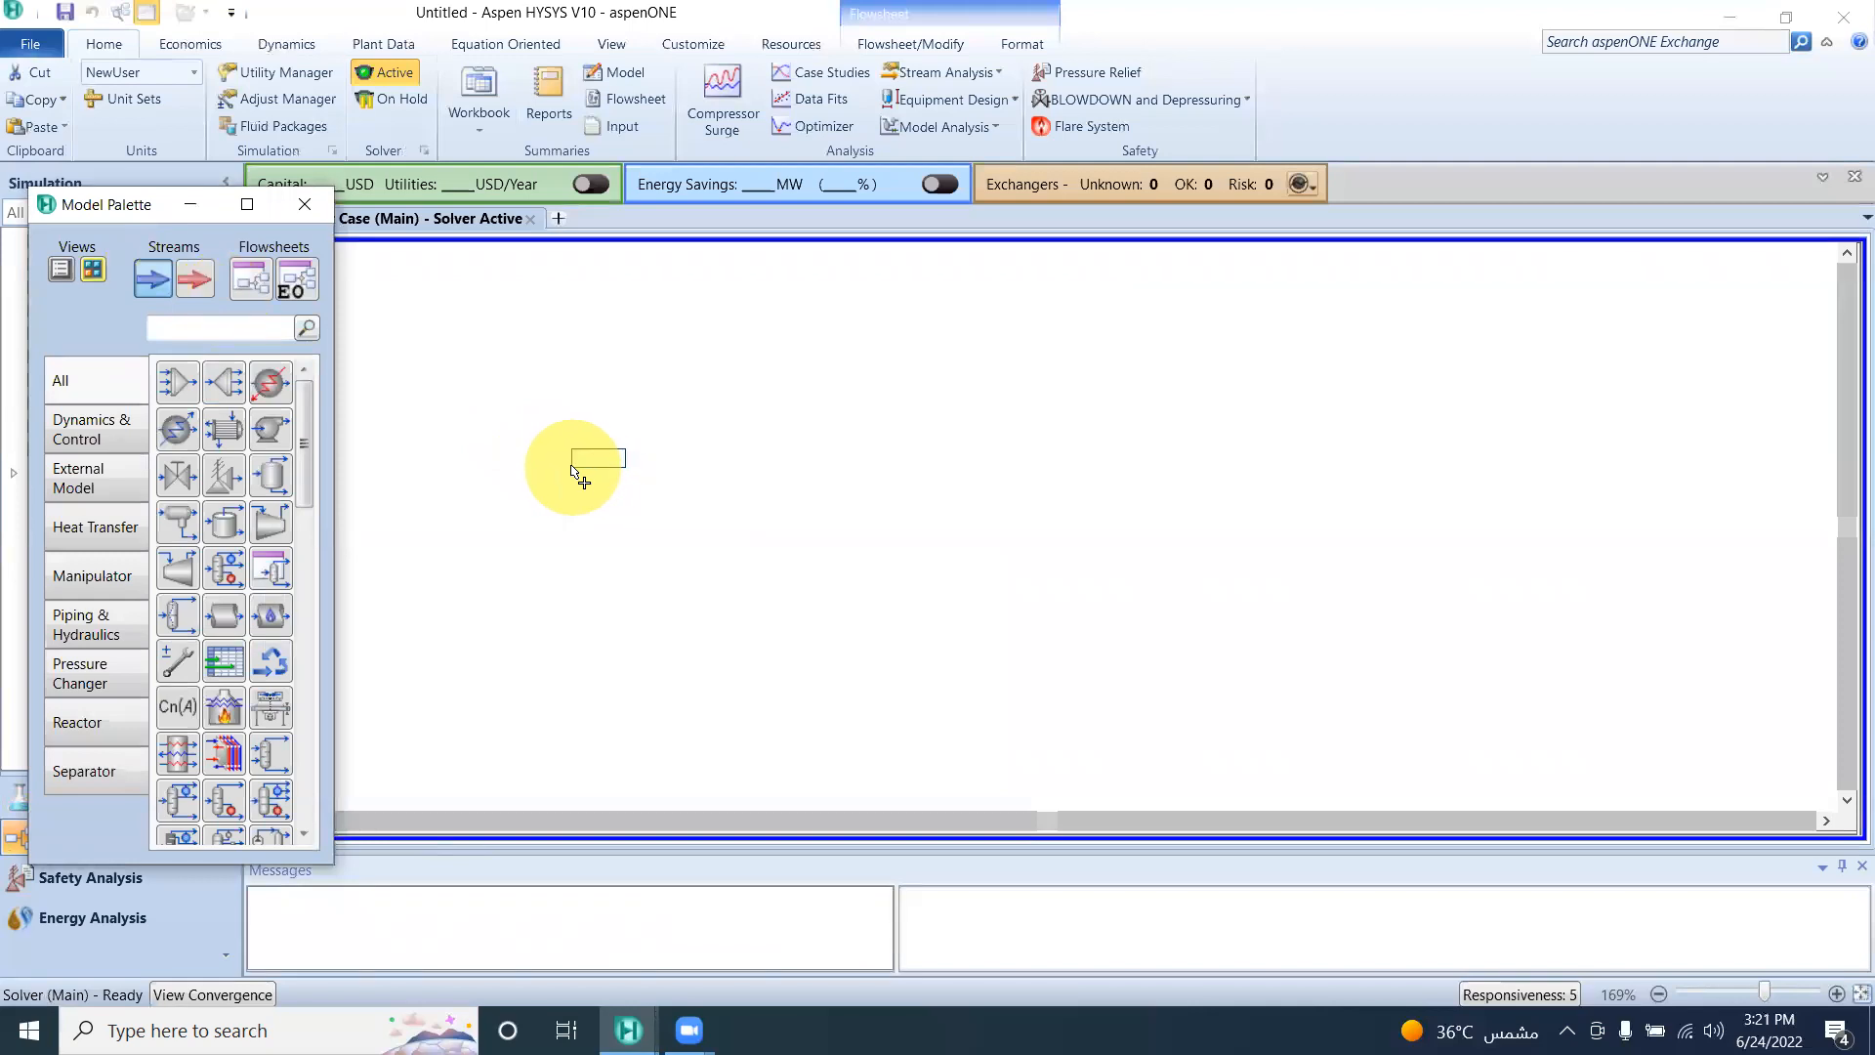
left_click(572, 466)
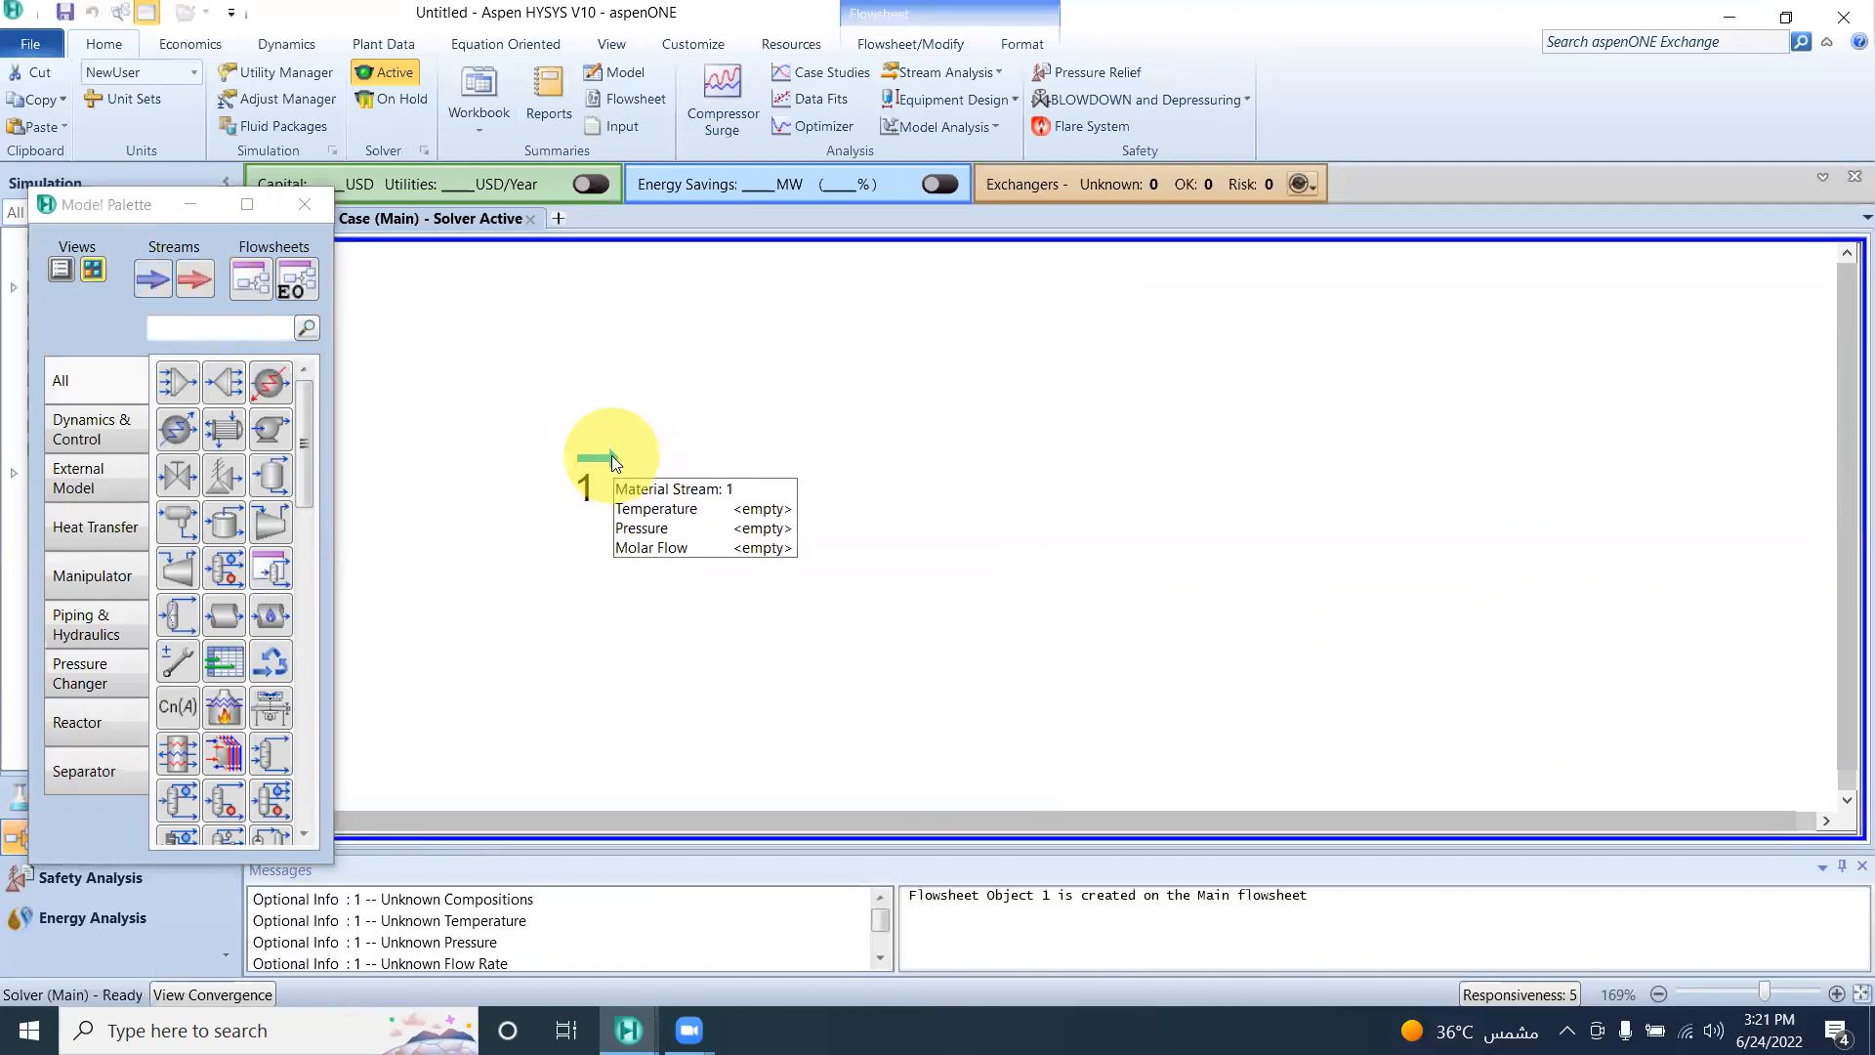
double_click(611, 455)
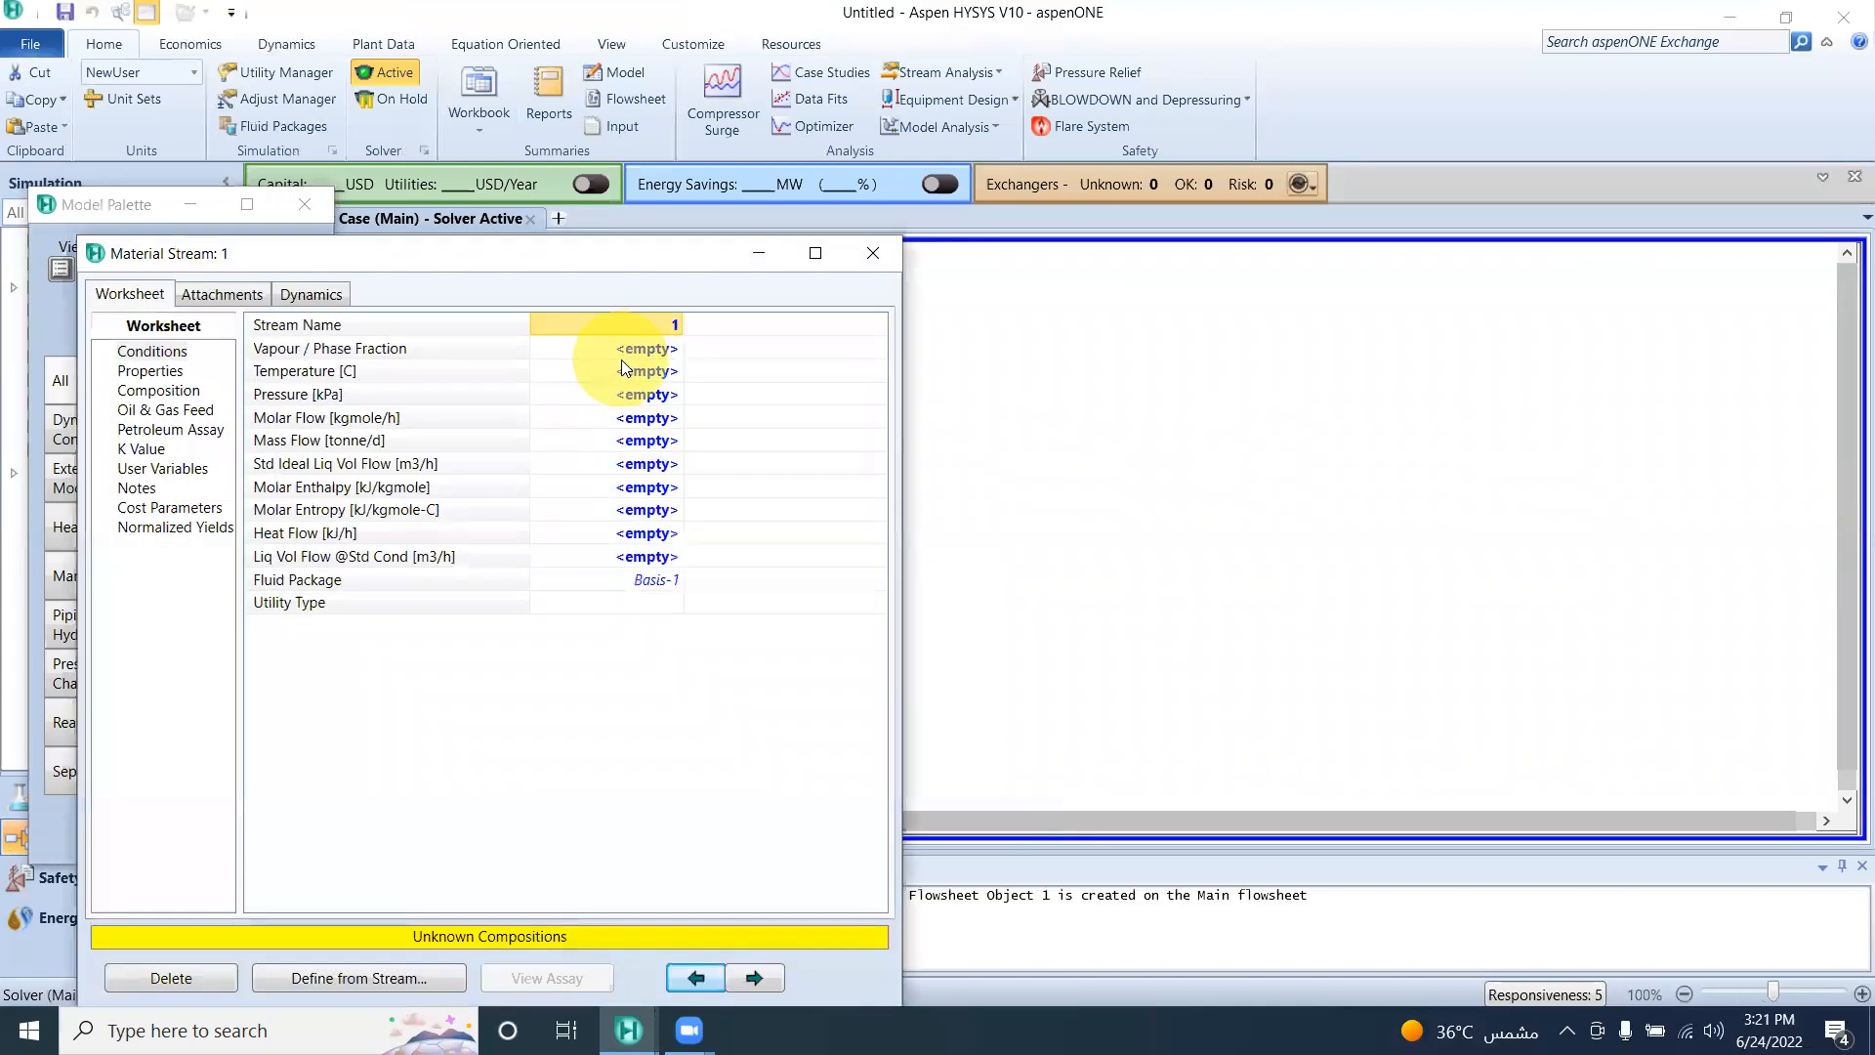
type("BM")
key("BackSpace")
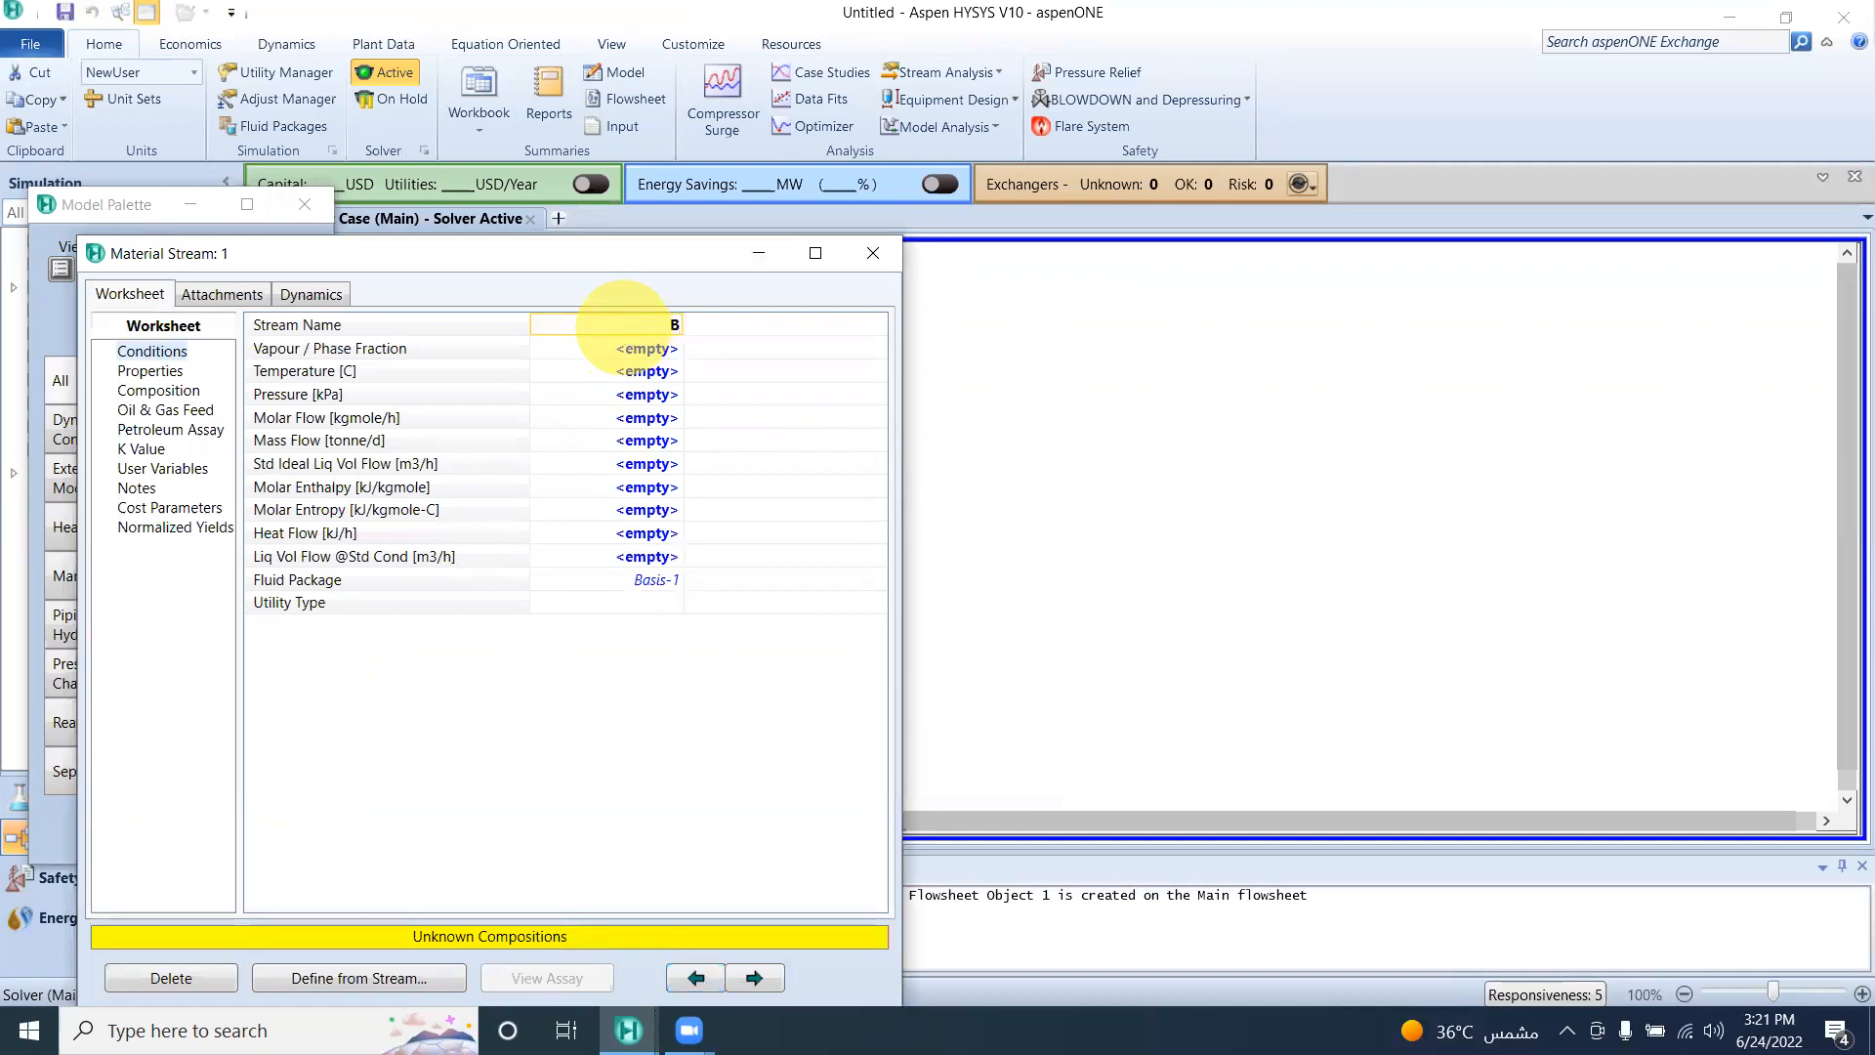
type("M")
Step: Set stream BM's temperature to 10 C and its pressure to 140 kPa
left_click(587, 371)
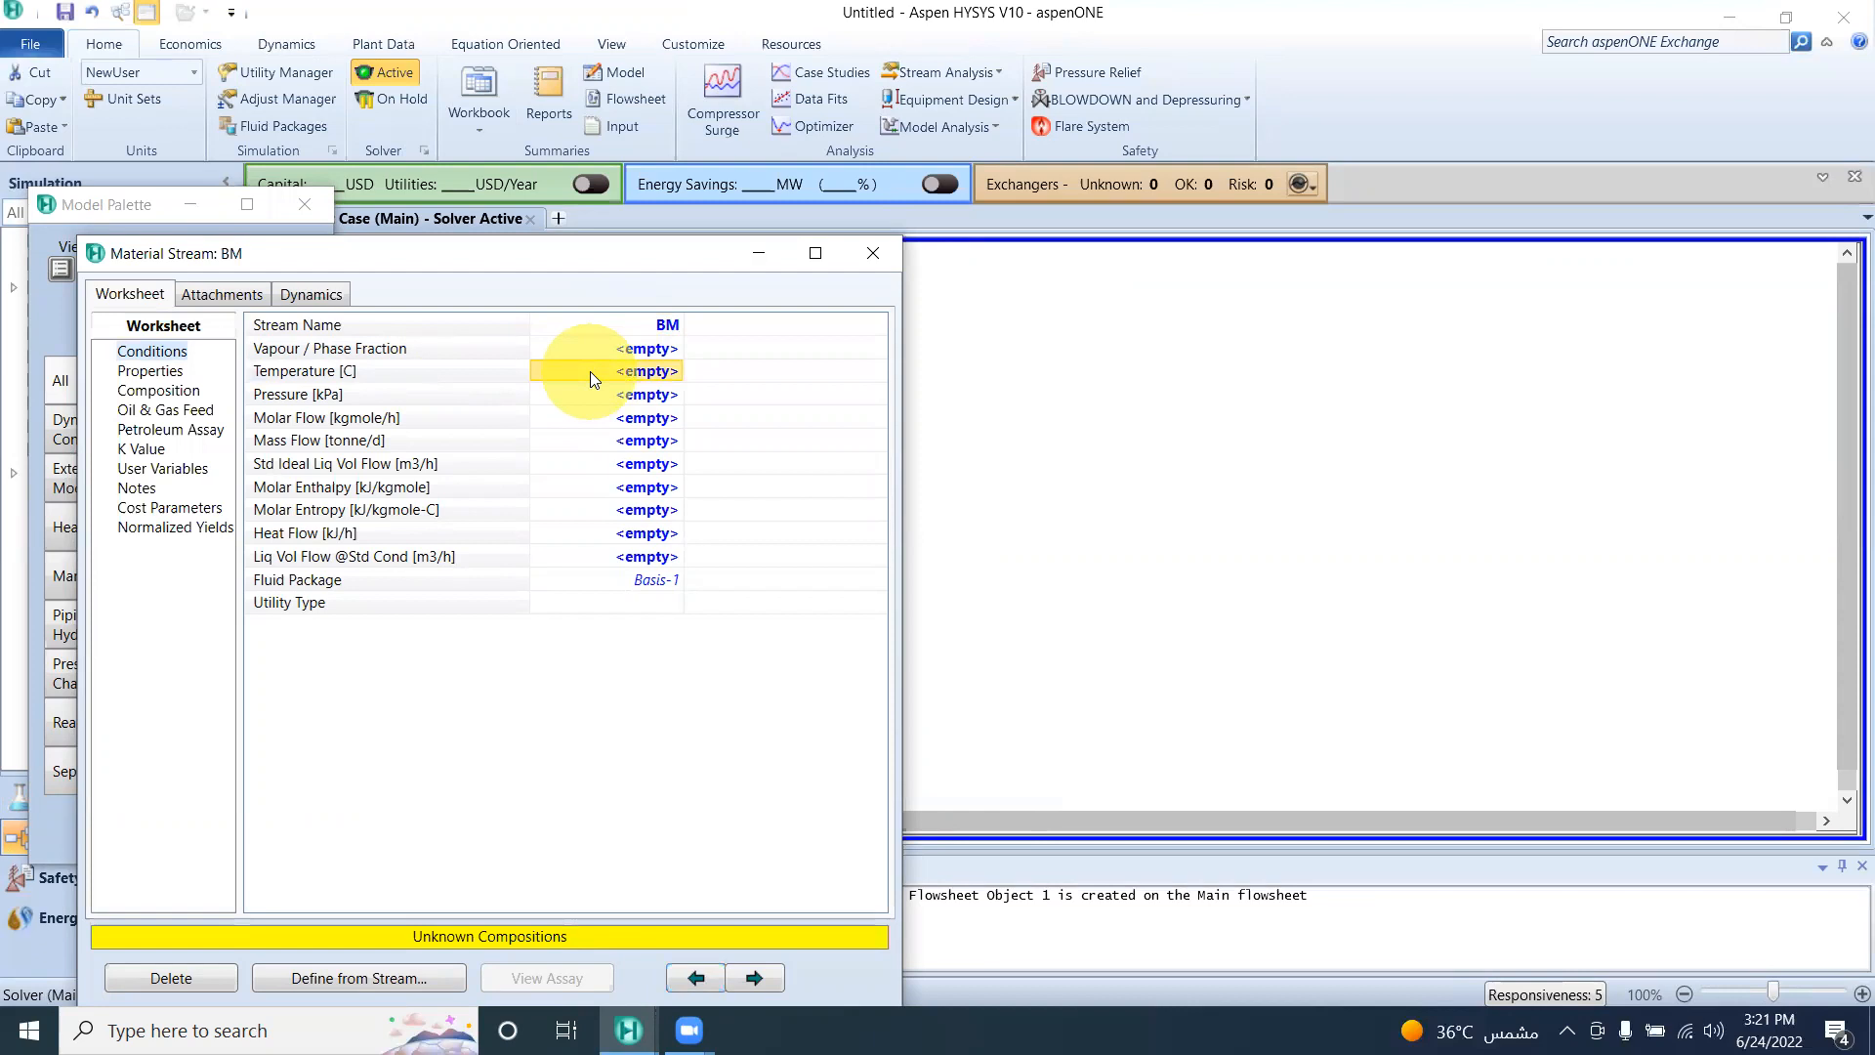
type("10")
key("Return")
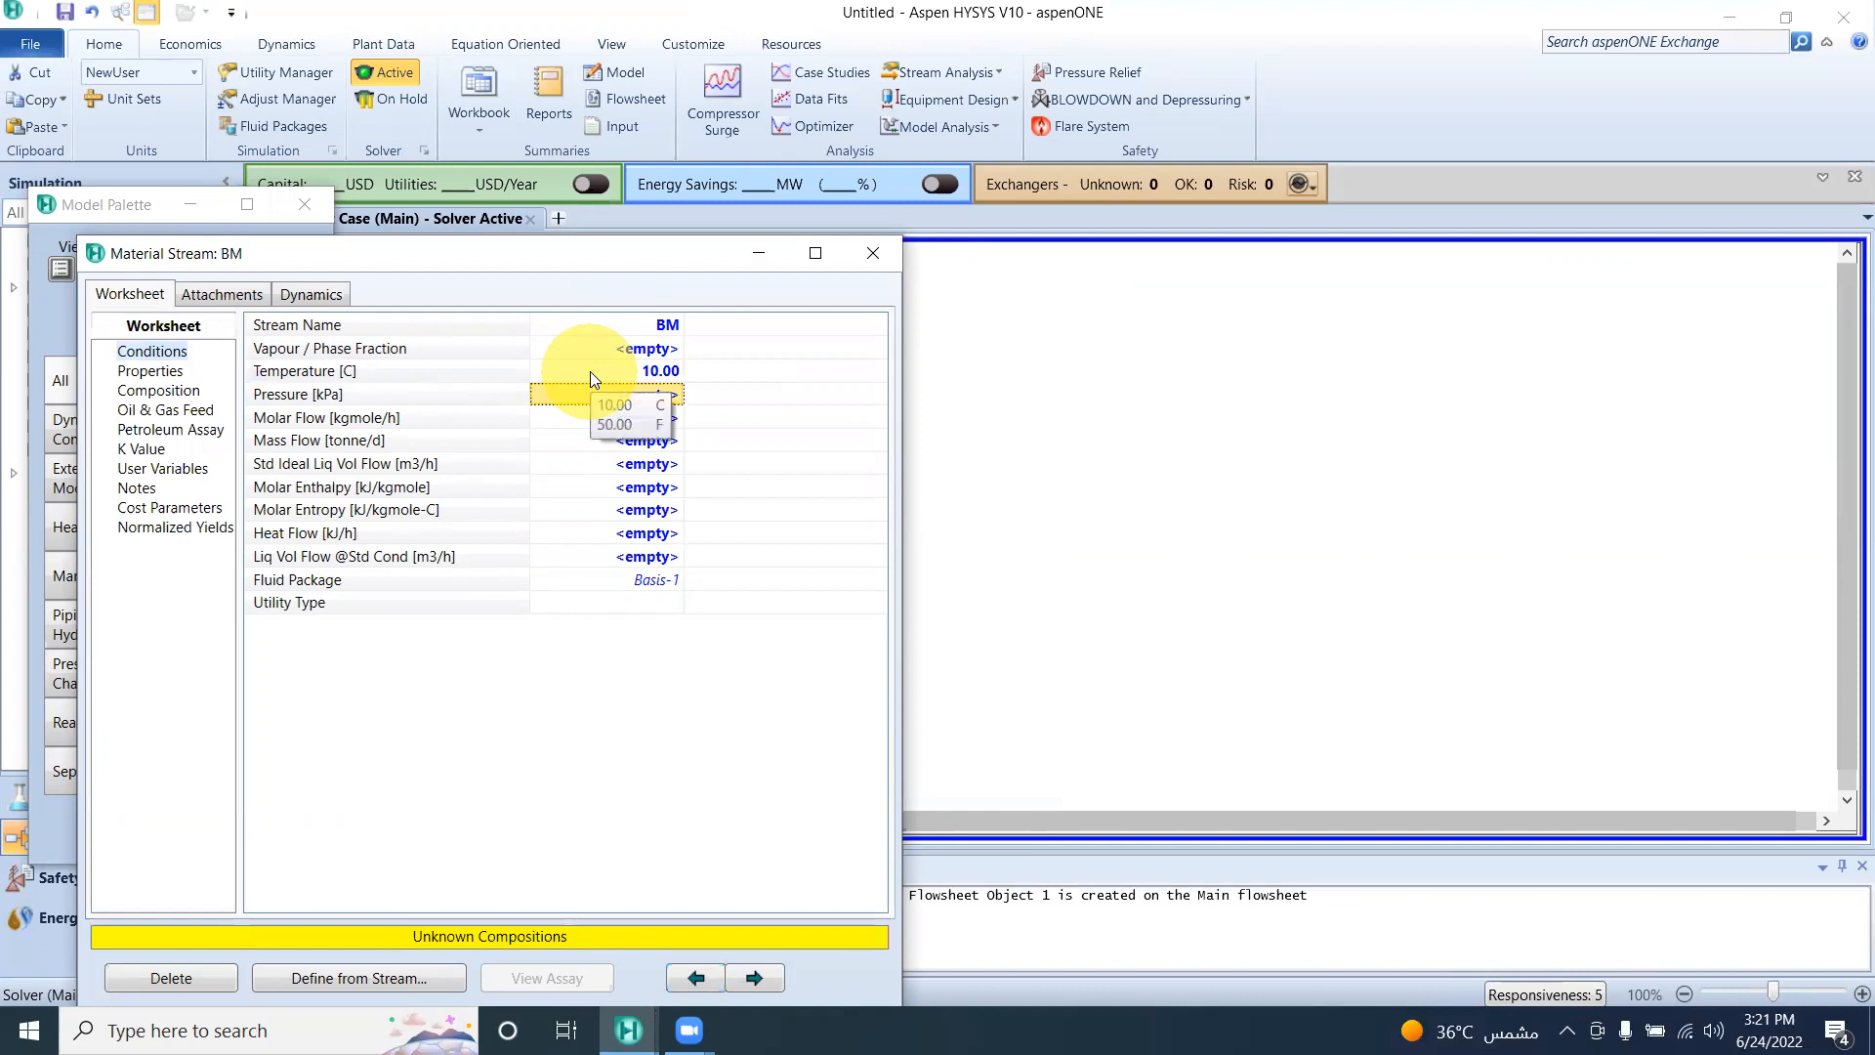
type("140")
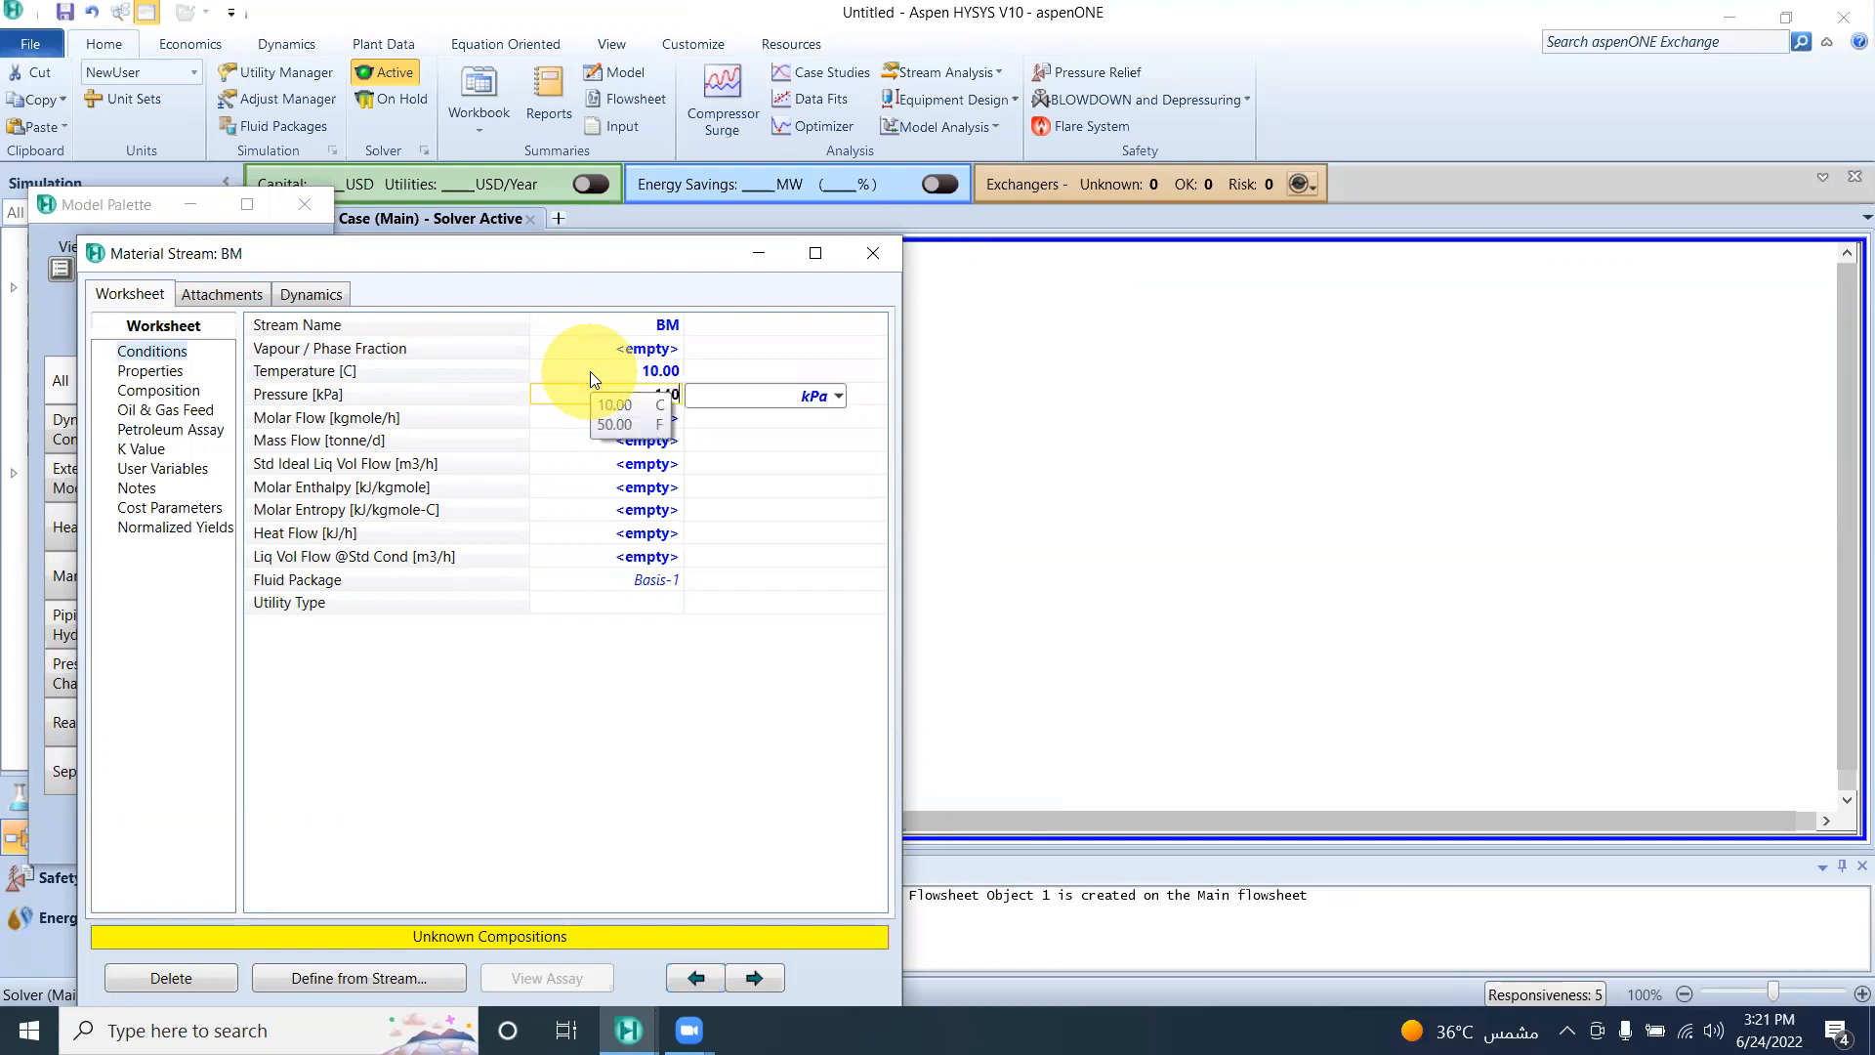
key("Return")
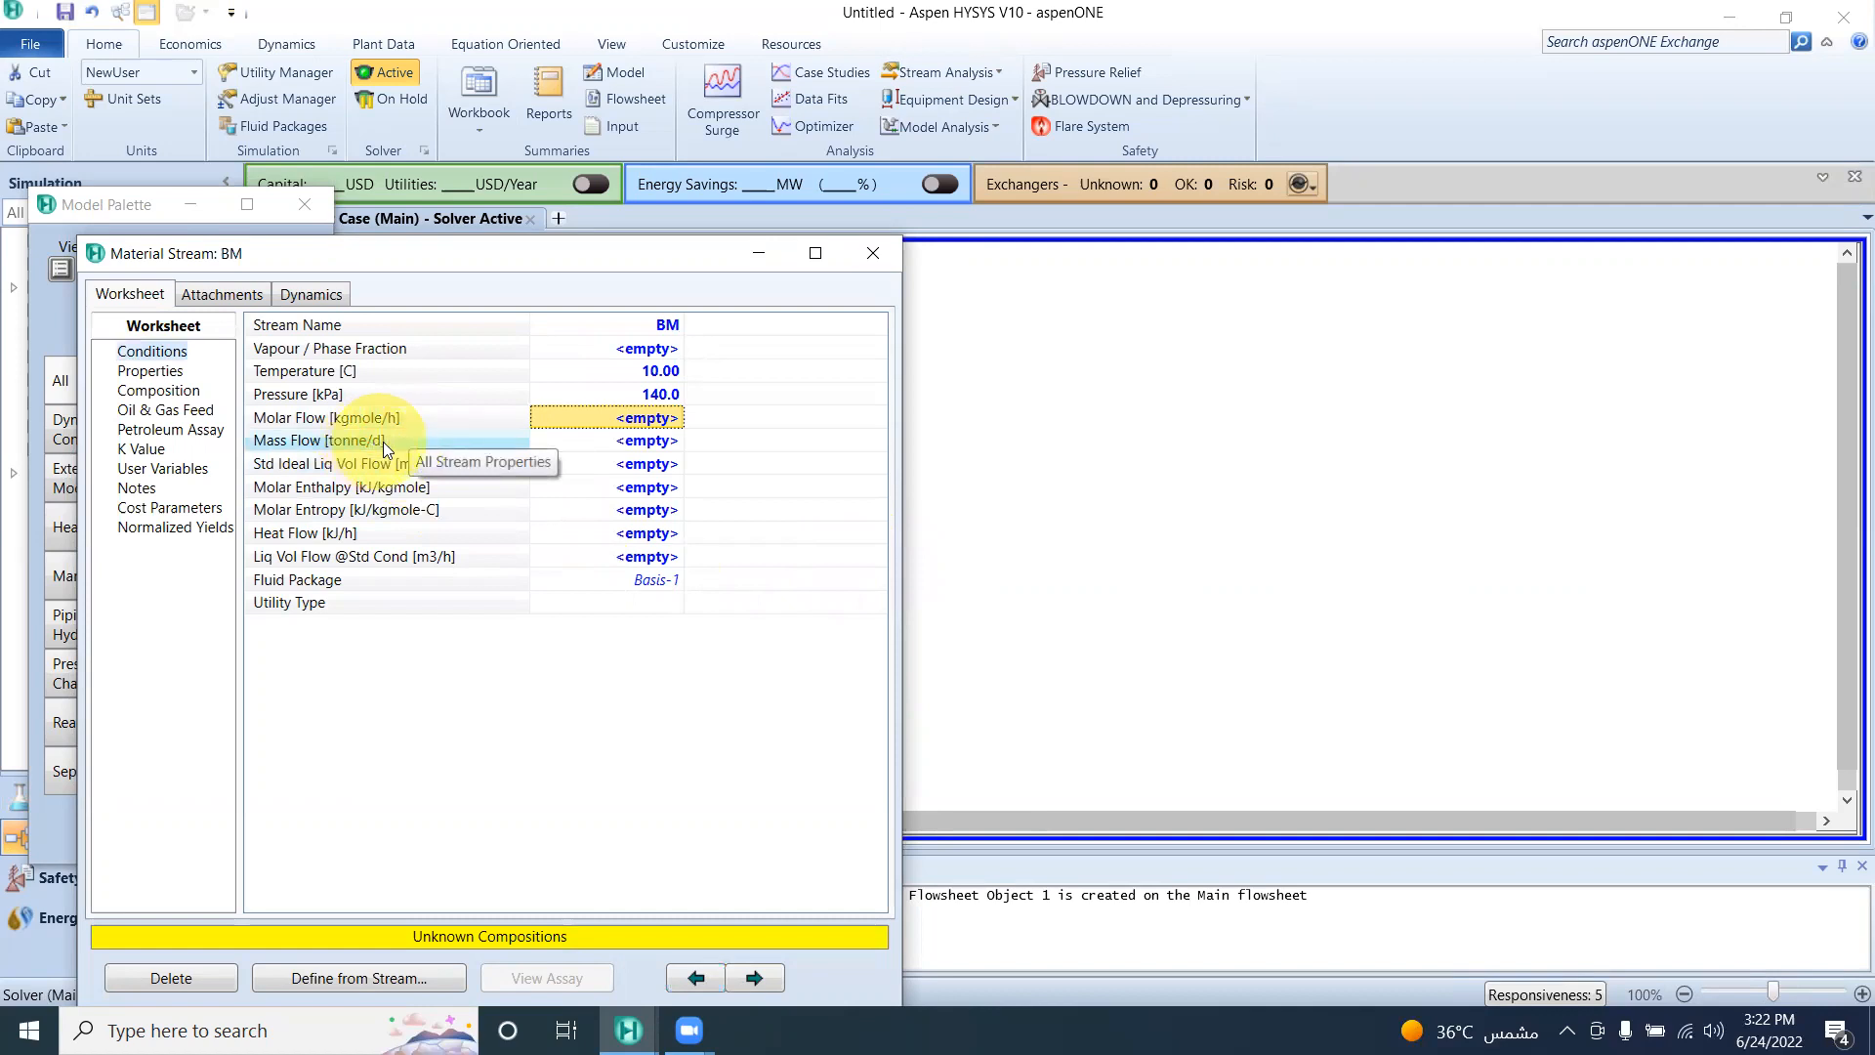
Step: Set stream BM's mass flow to 3400 kg/h
left_click(588, 438)
type("3400")
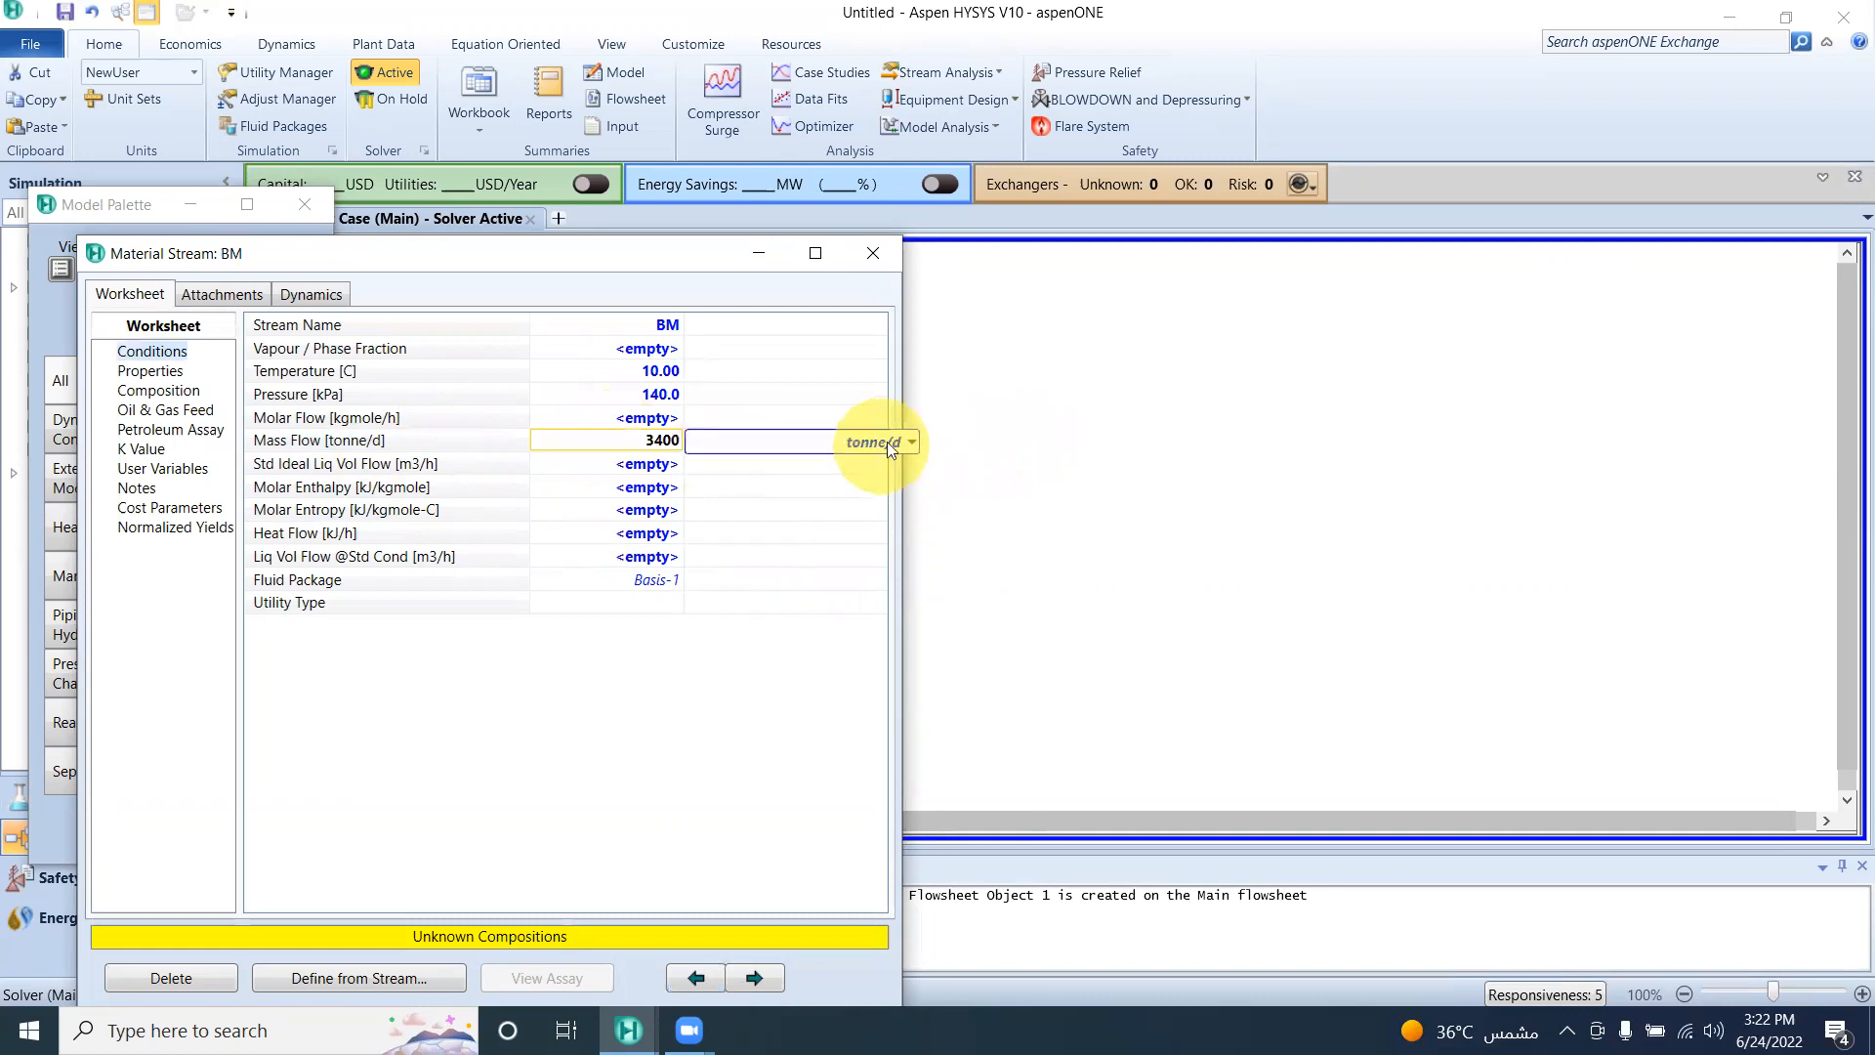
left_click(912, 444)
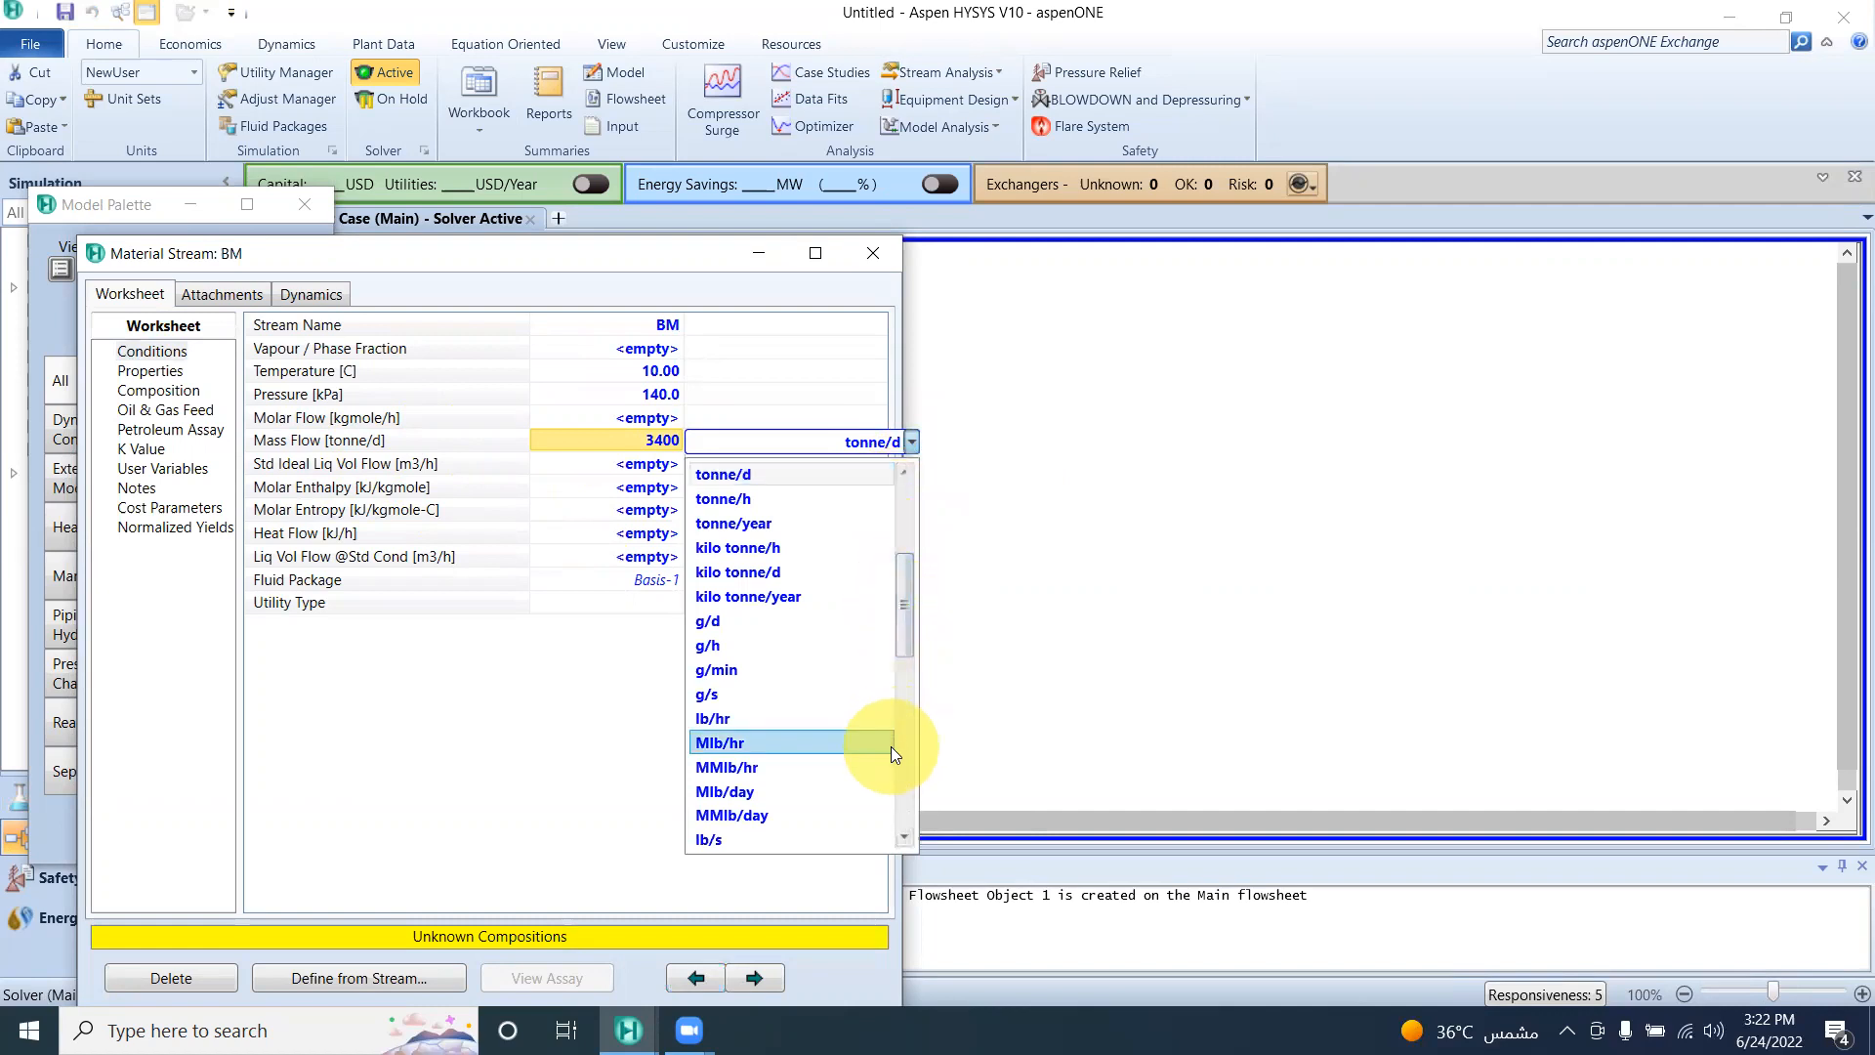
left_click(905, 837)
left_click_drag(905, 838, 905, 837)
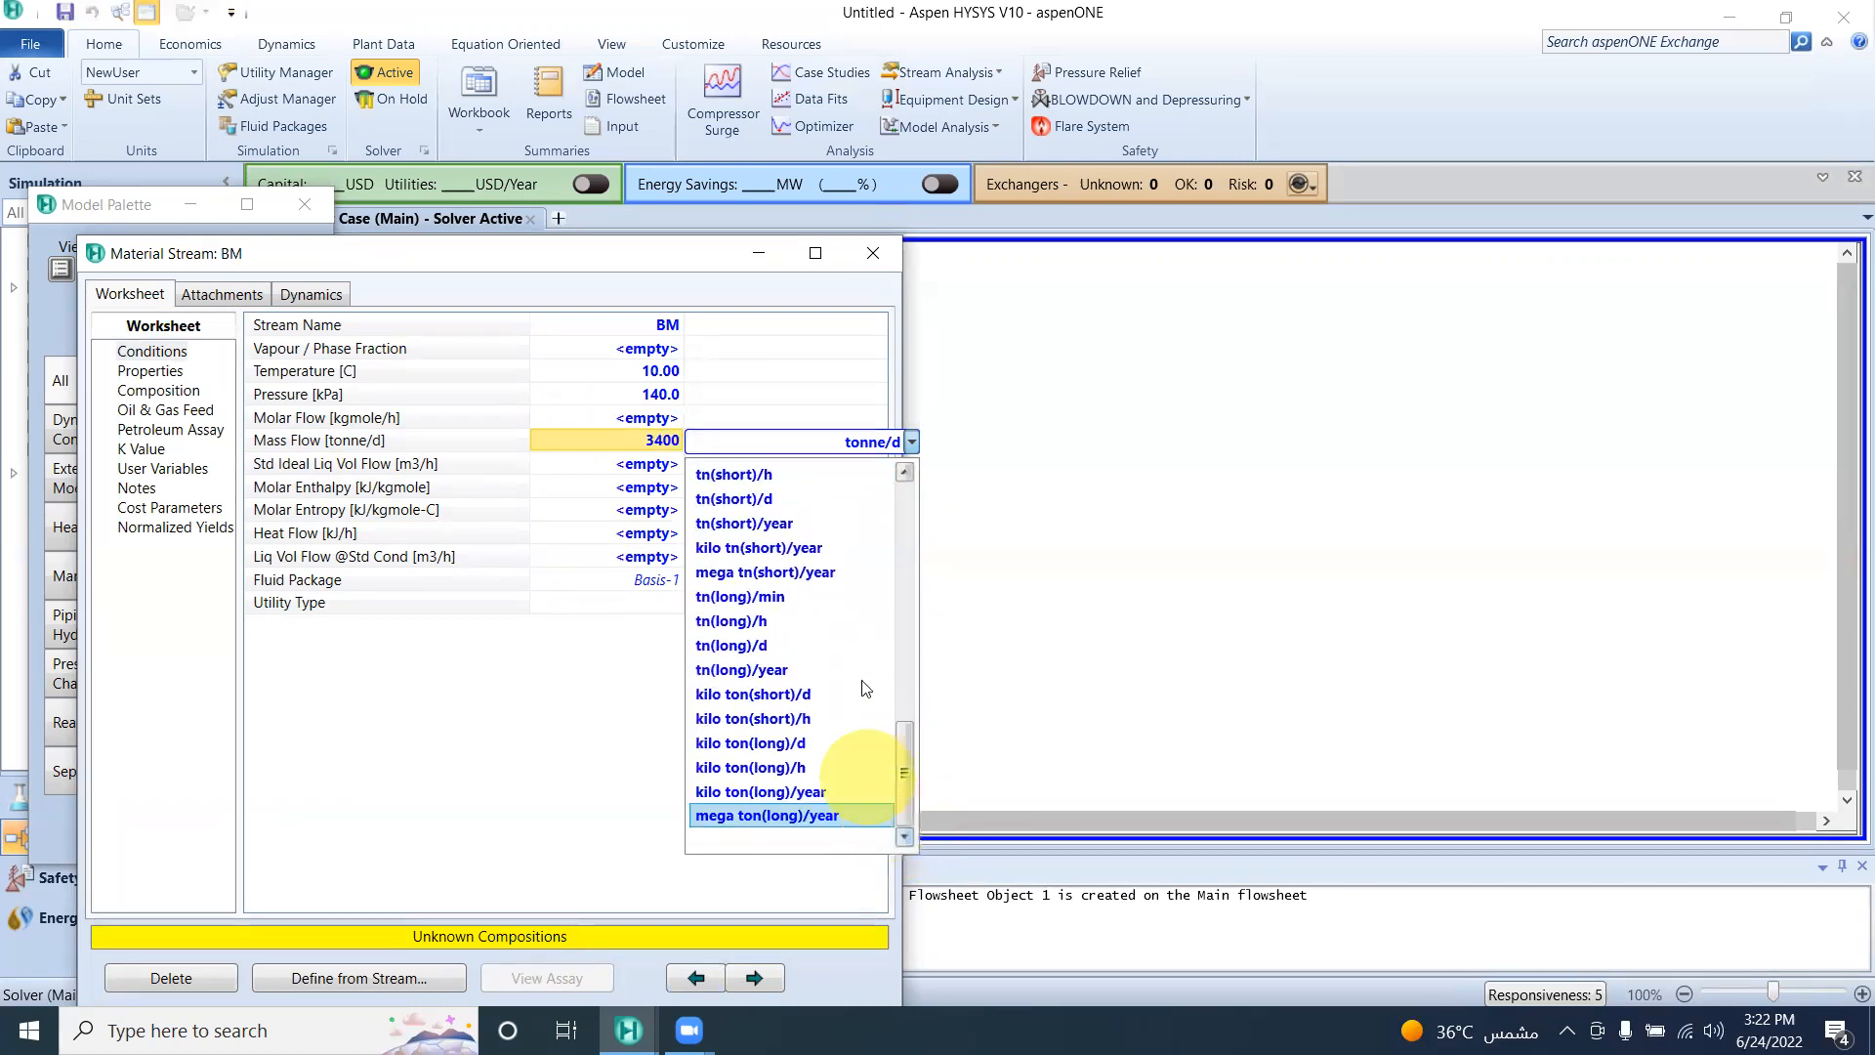
left_click(905, 471)
left_click_drag(904, 469, 901, 478)
left_click(822, 471)
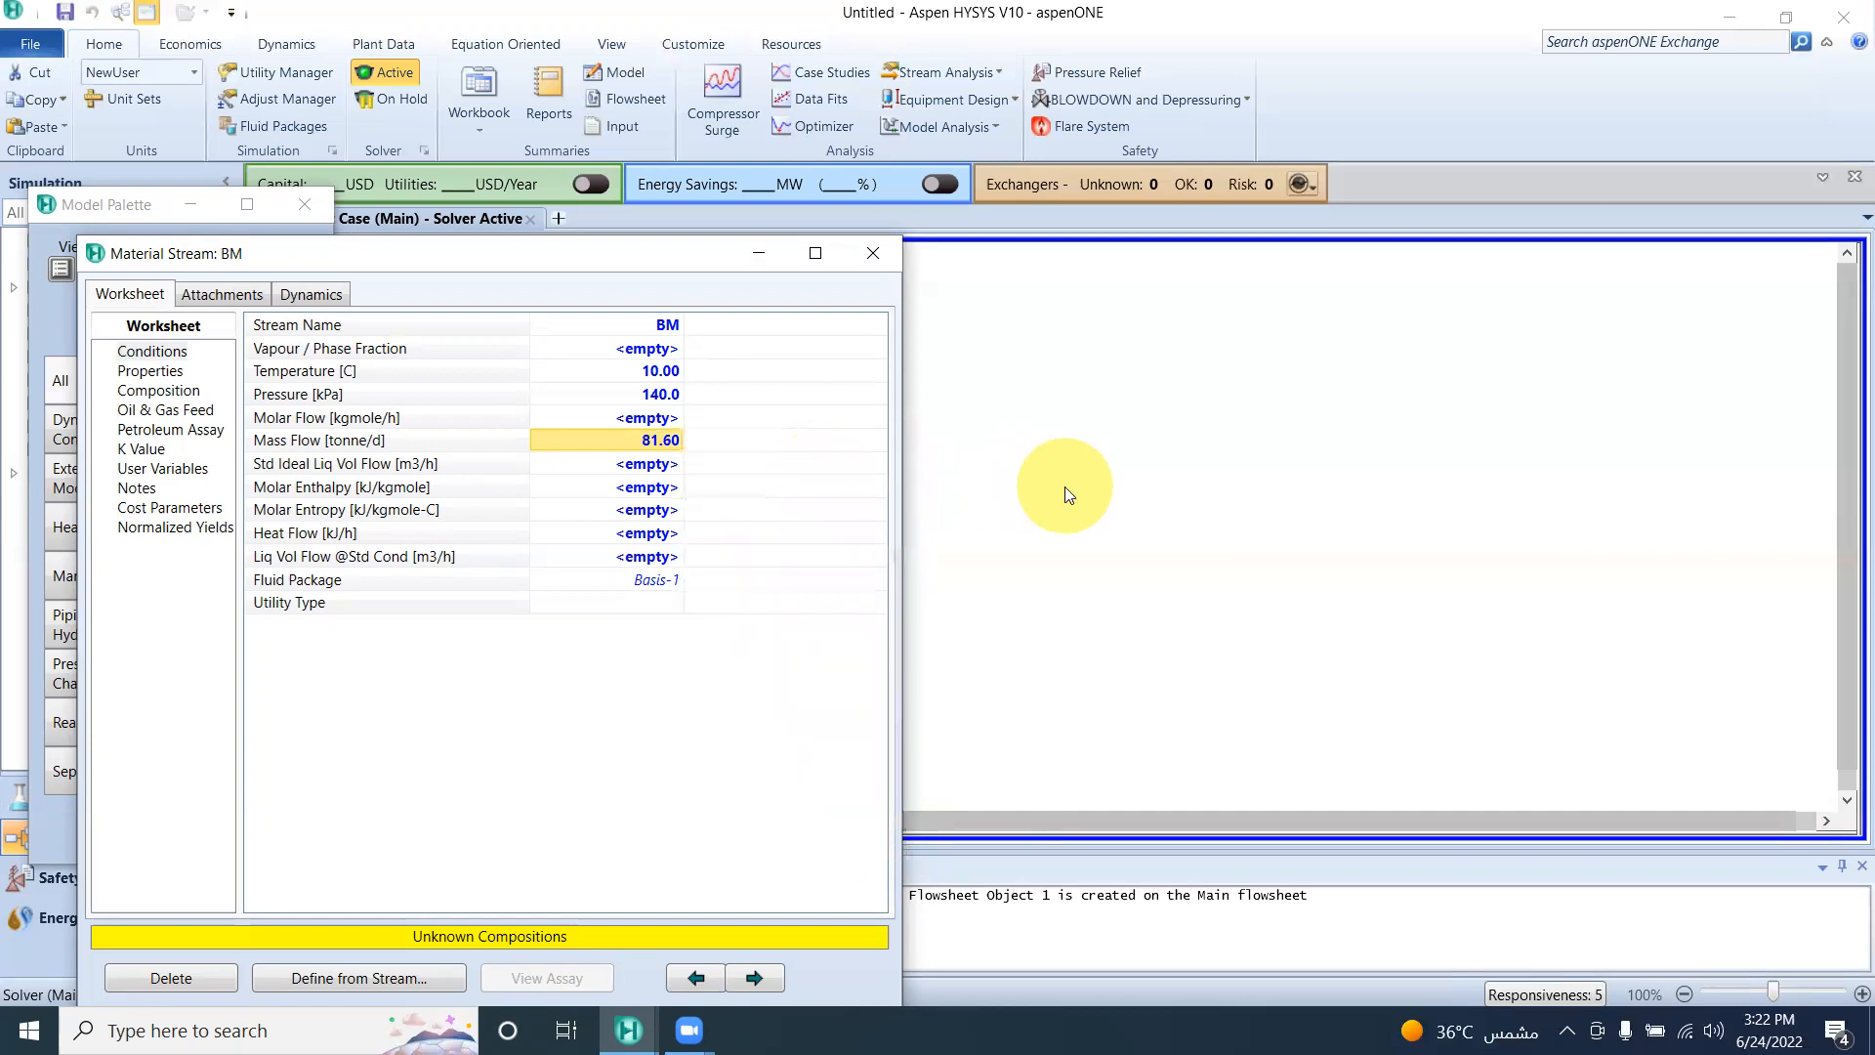
Step: Define stream BM's composition as mole fractions of 0.40 benzene and 0.60 toluene, and close the stream window
left_click(160, 390)
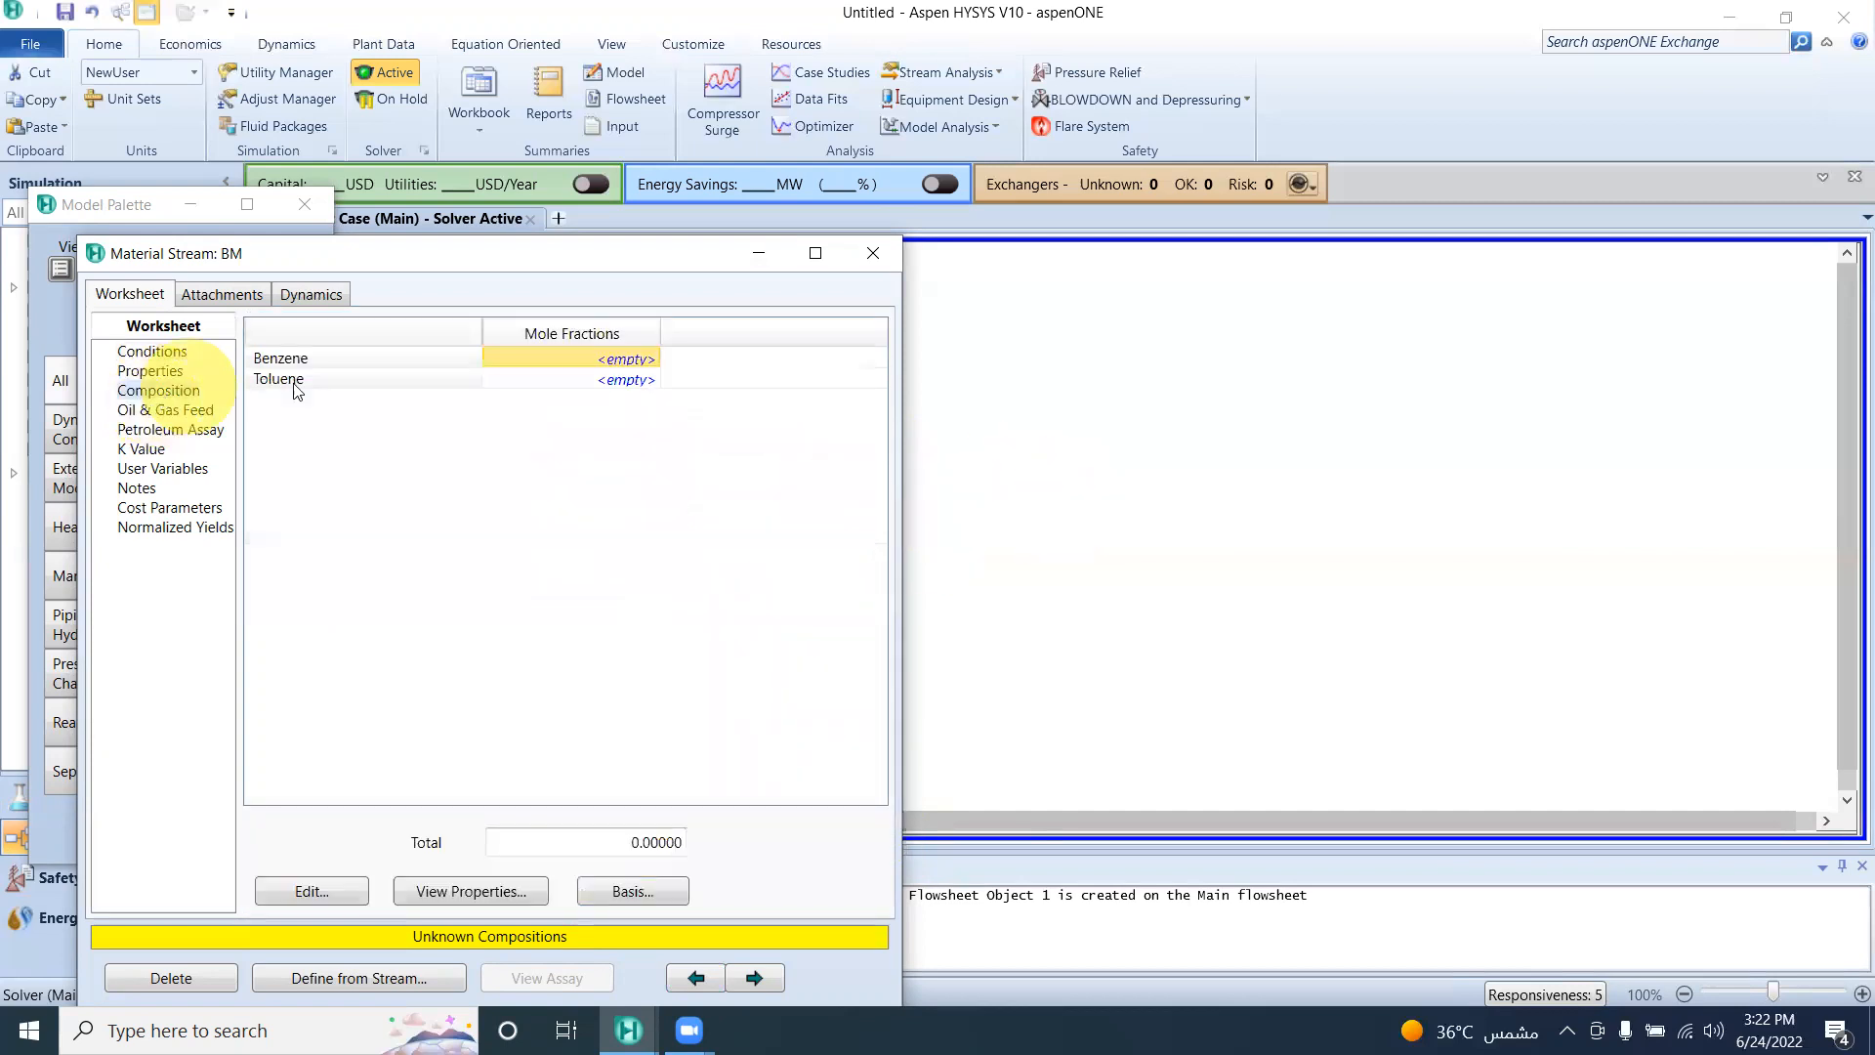
left_click(332, 886)
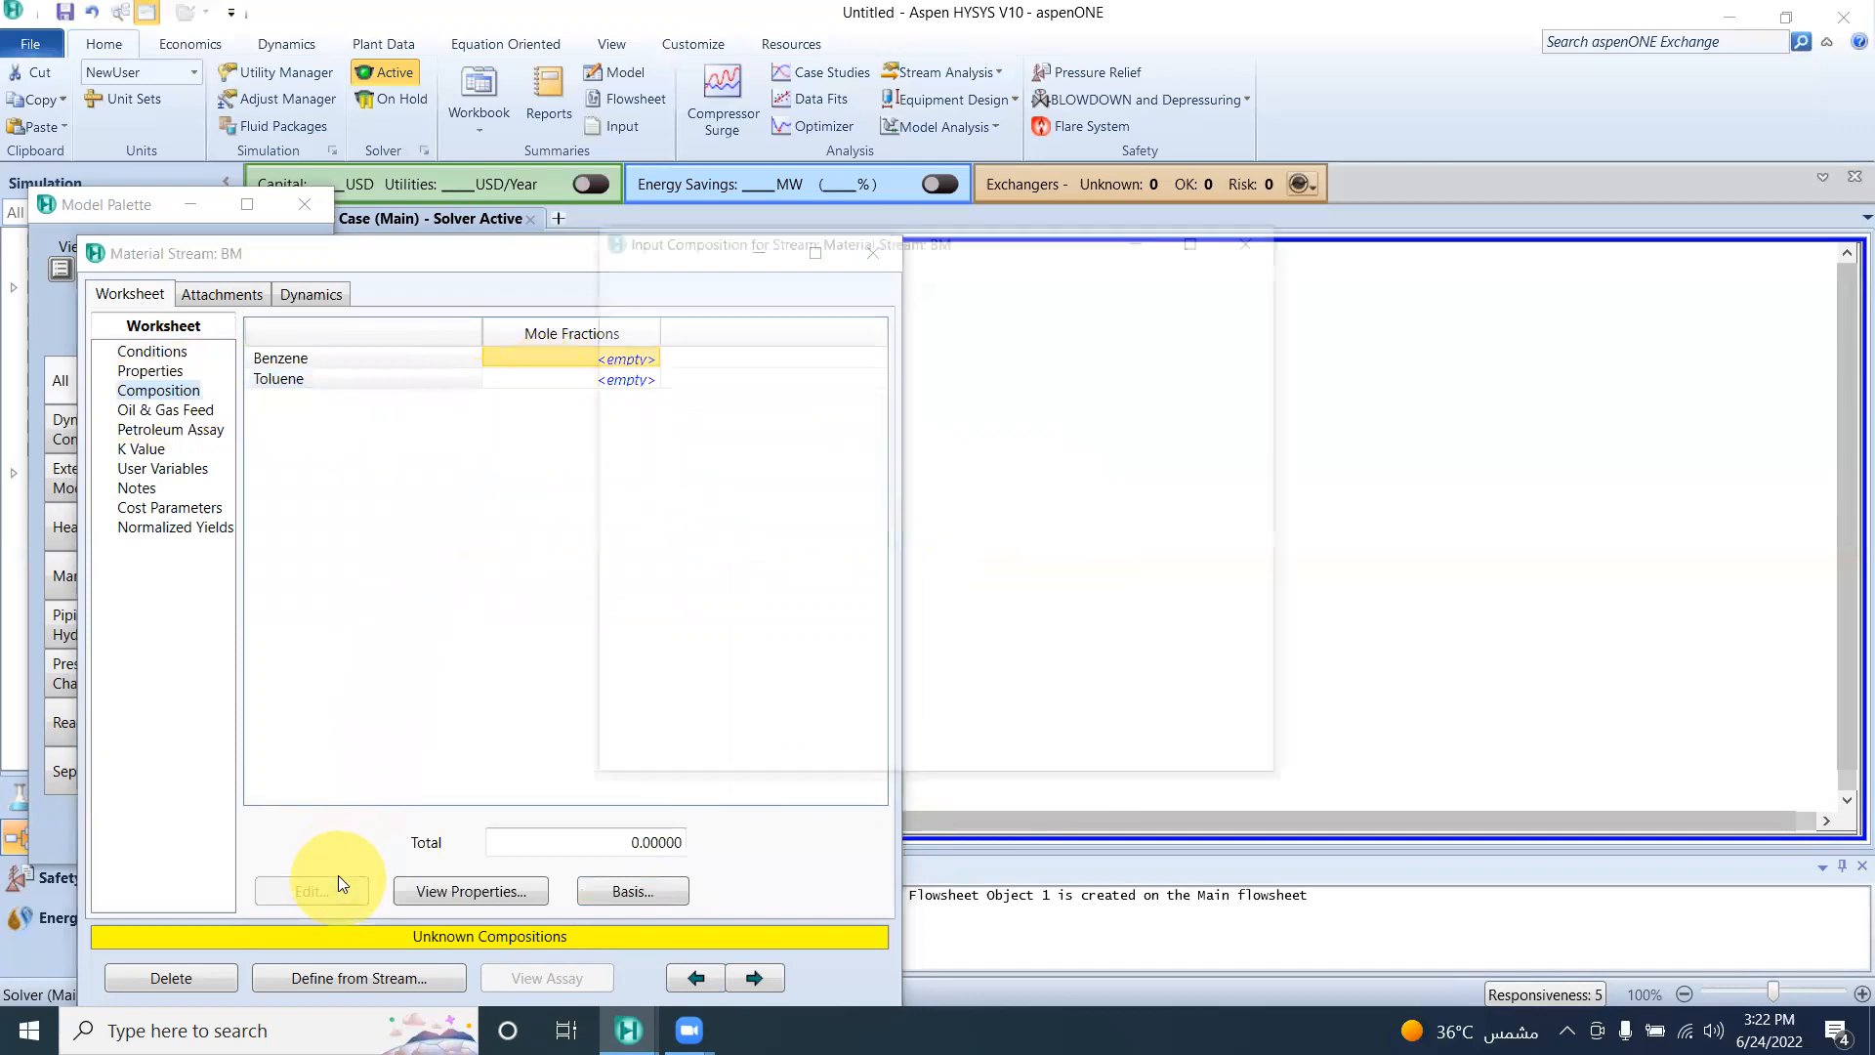
left_click(879, 302)
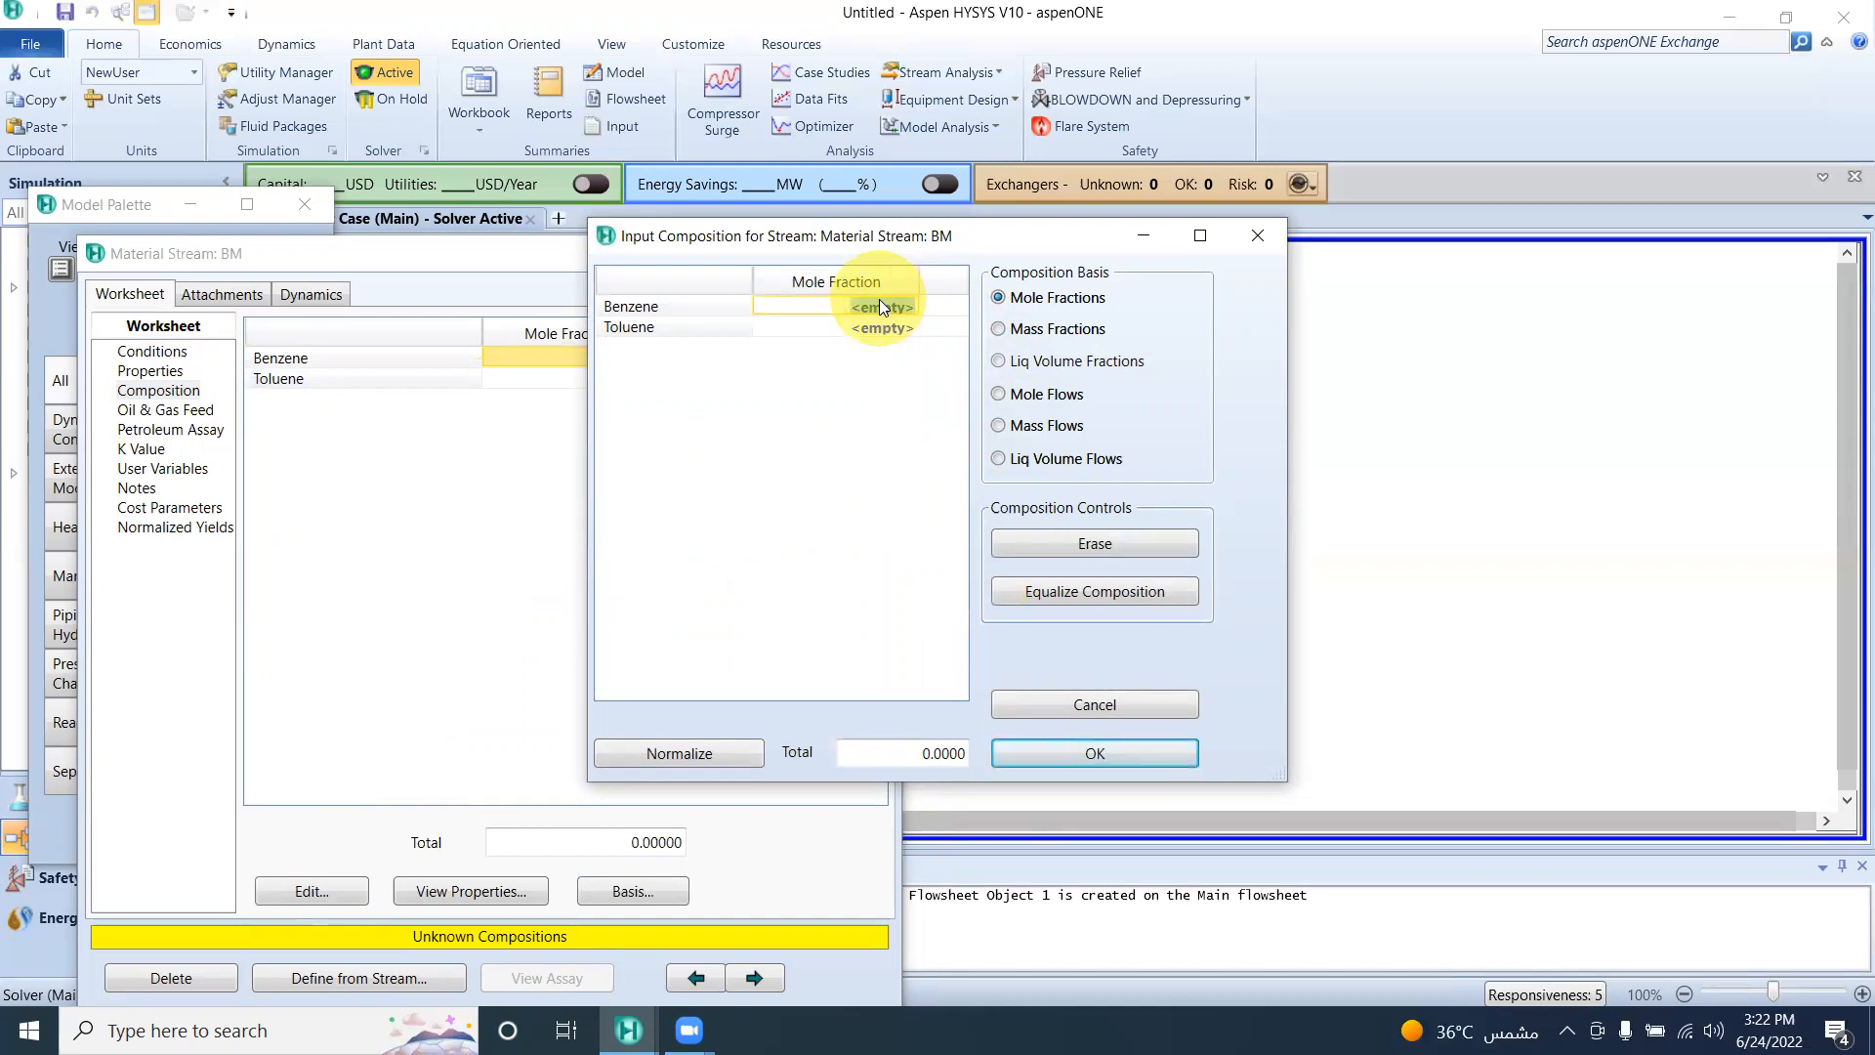
type("0.40")
key("Return")
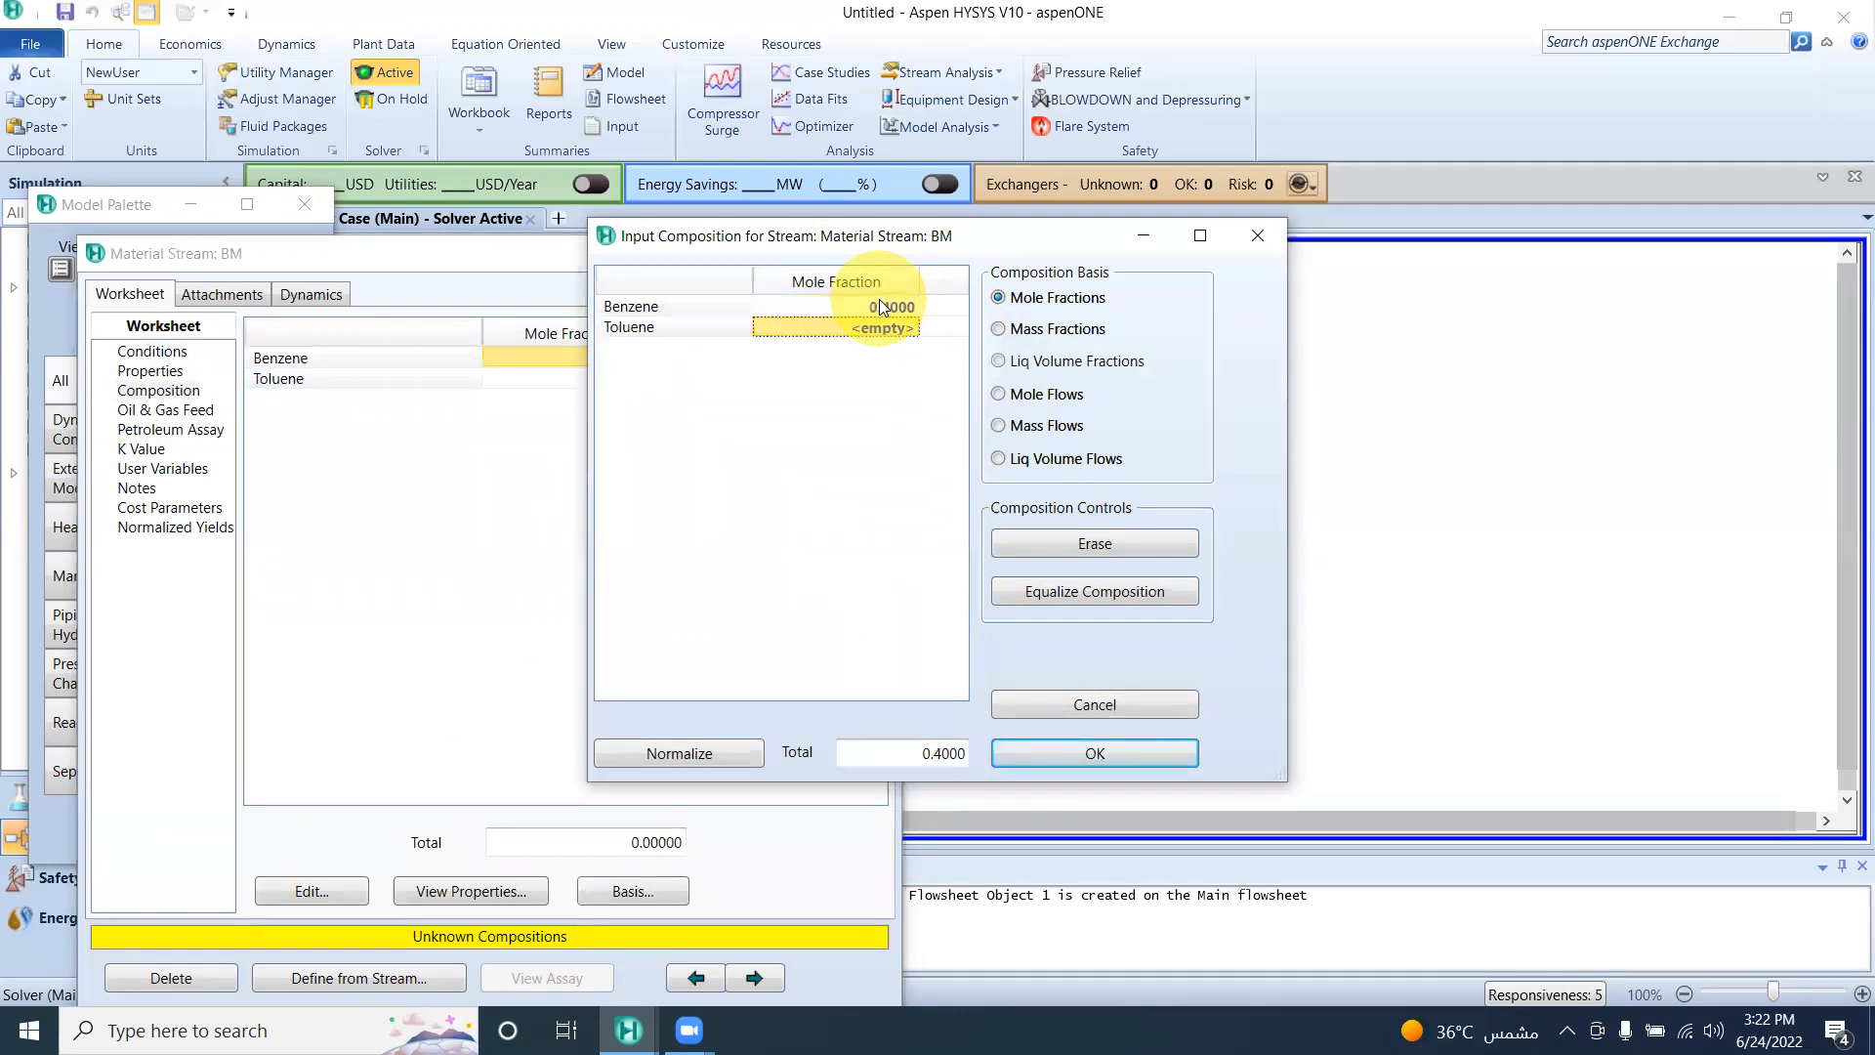
type("0.60")
key("Return")
left_click(1037, 756)
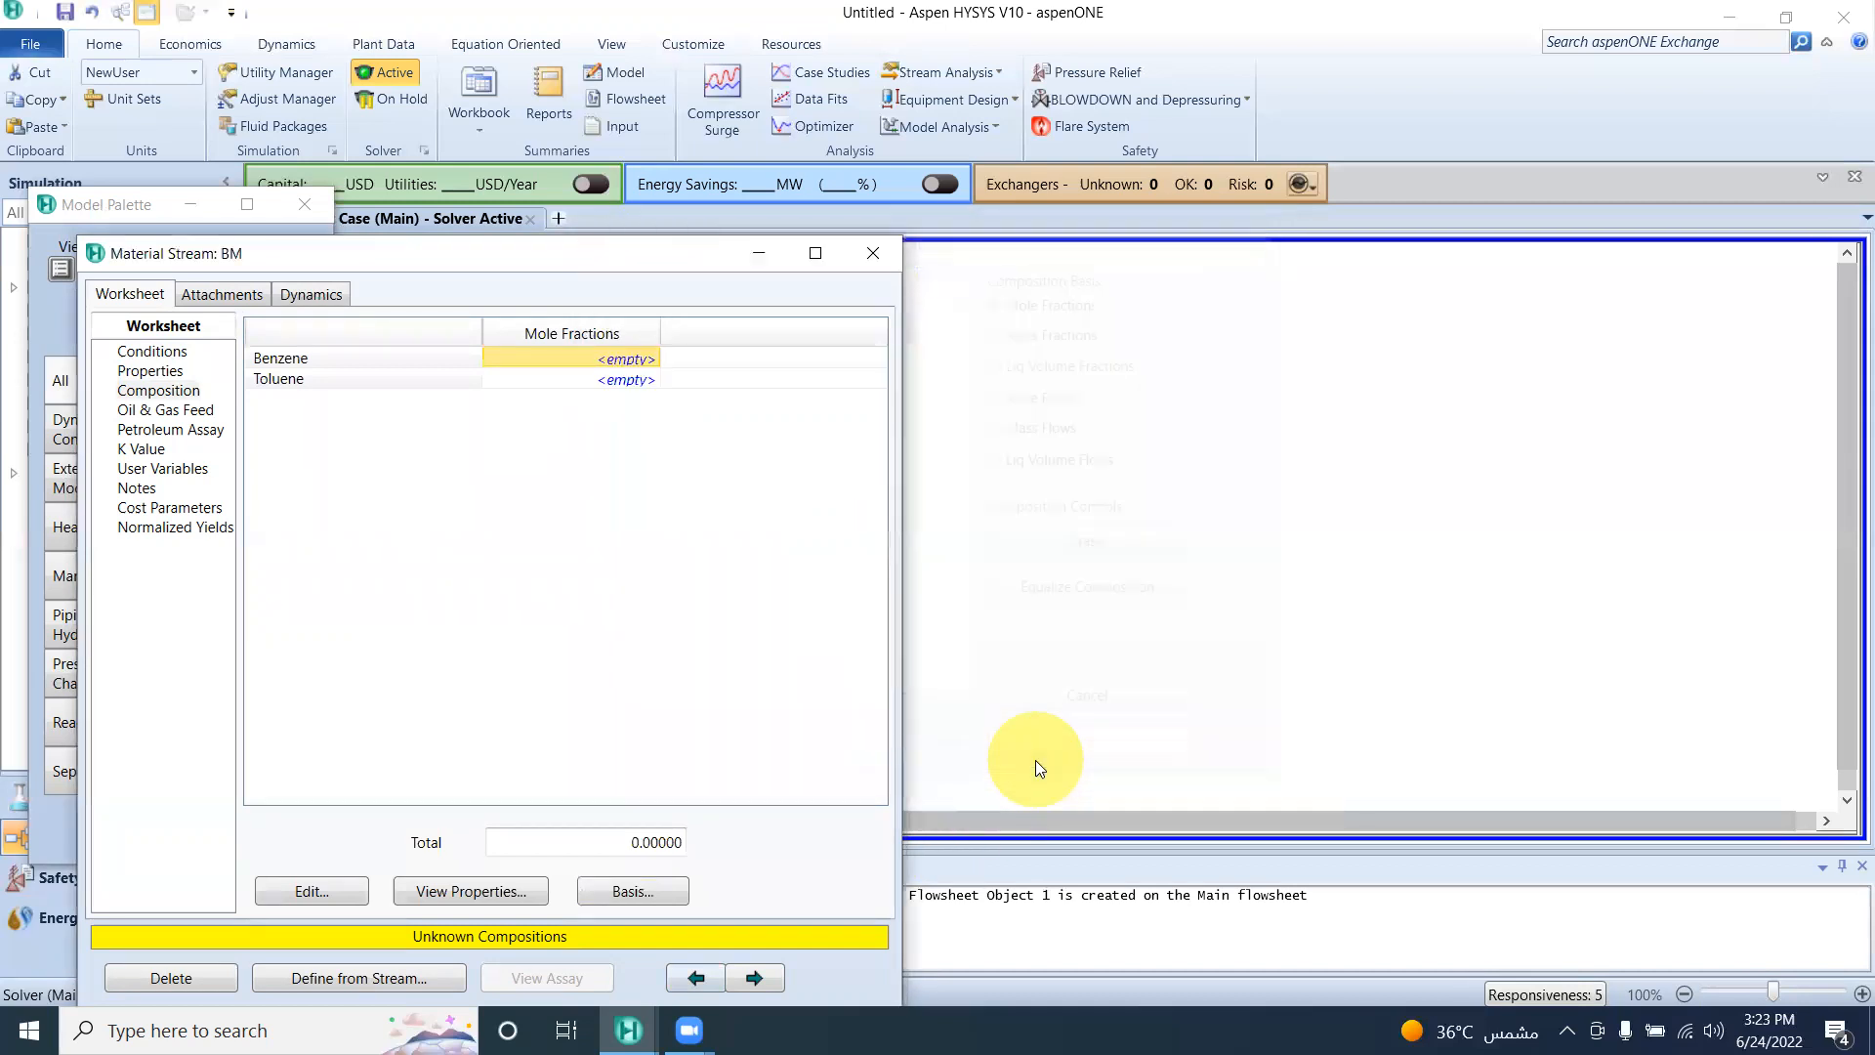
left_click(890, 263)
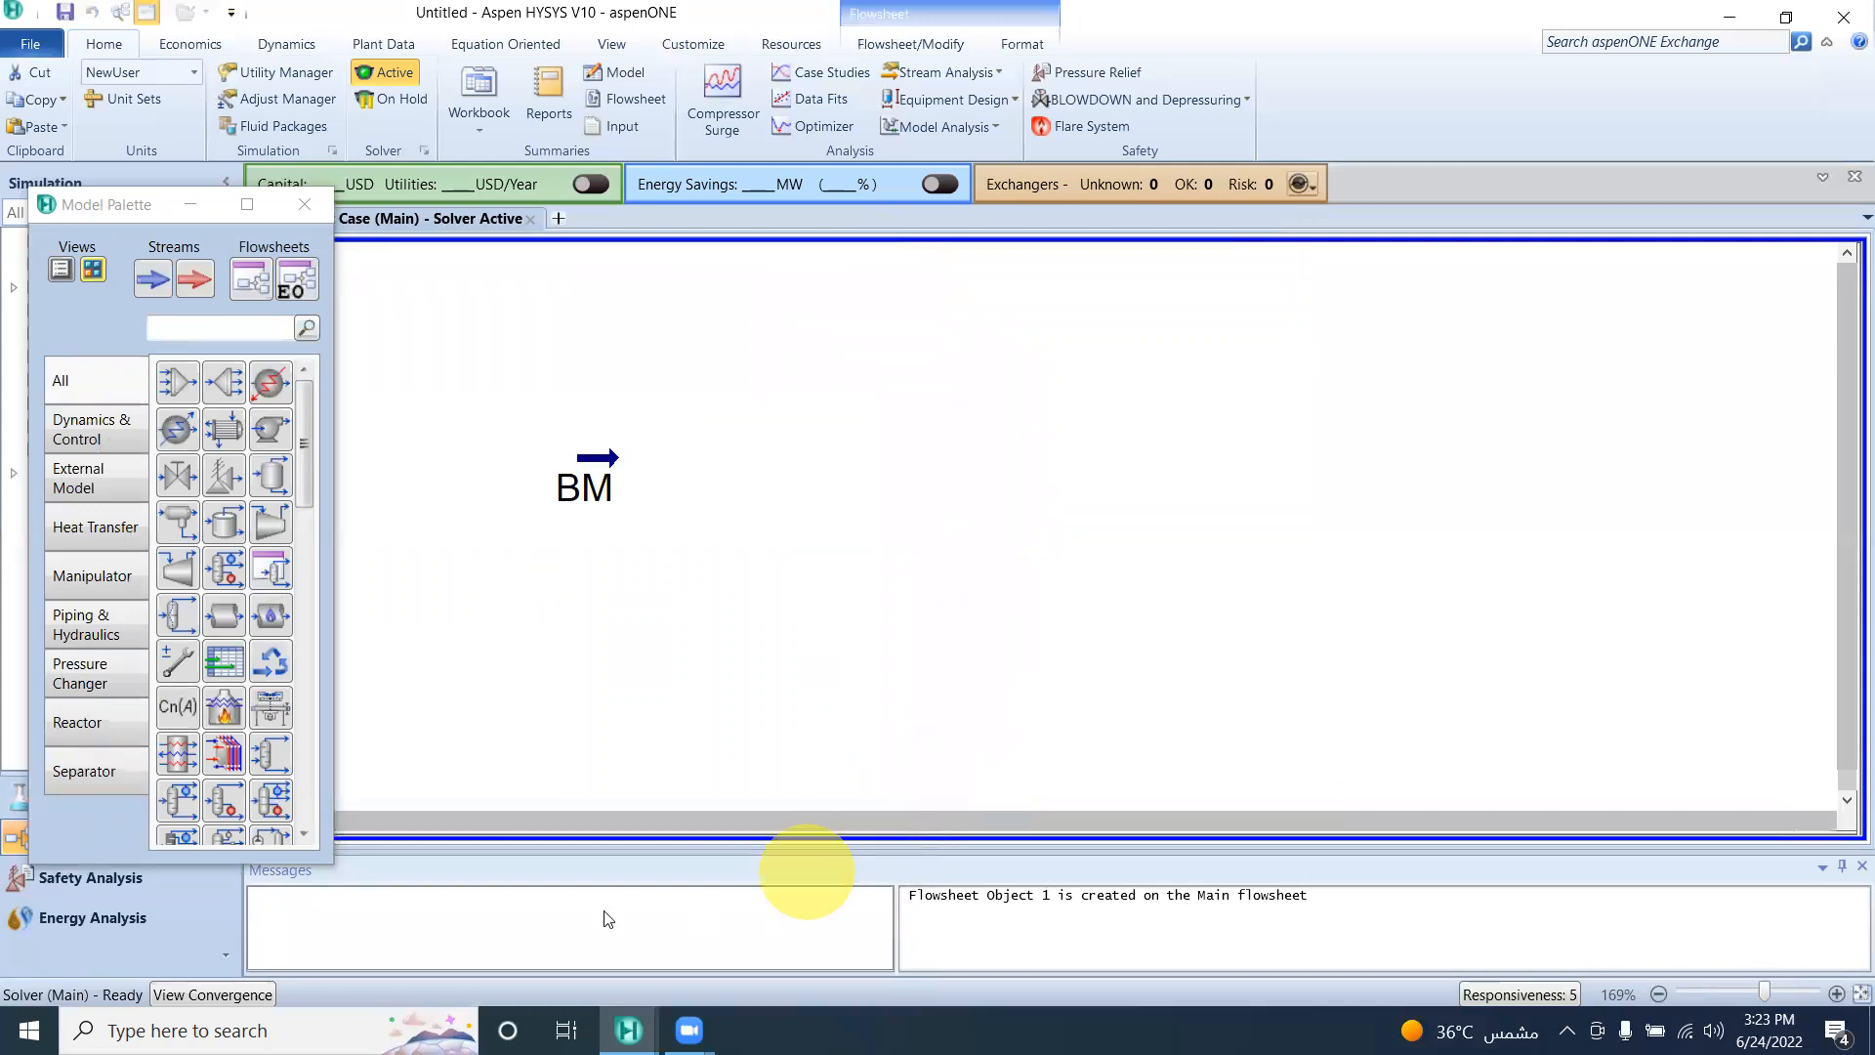
Step: Place a distillation column from the separator models on the flowsheet beside stream BM
left_click(304, 834)
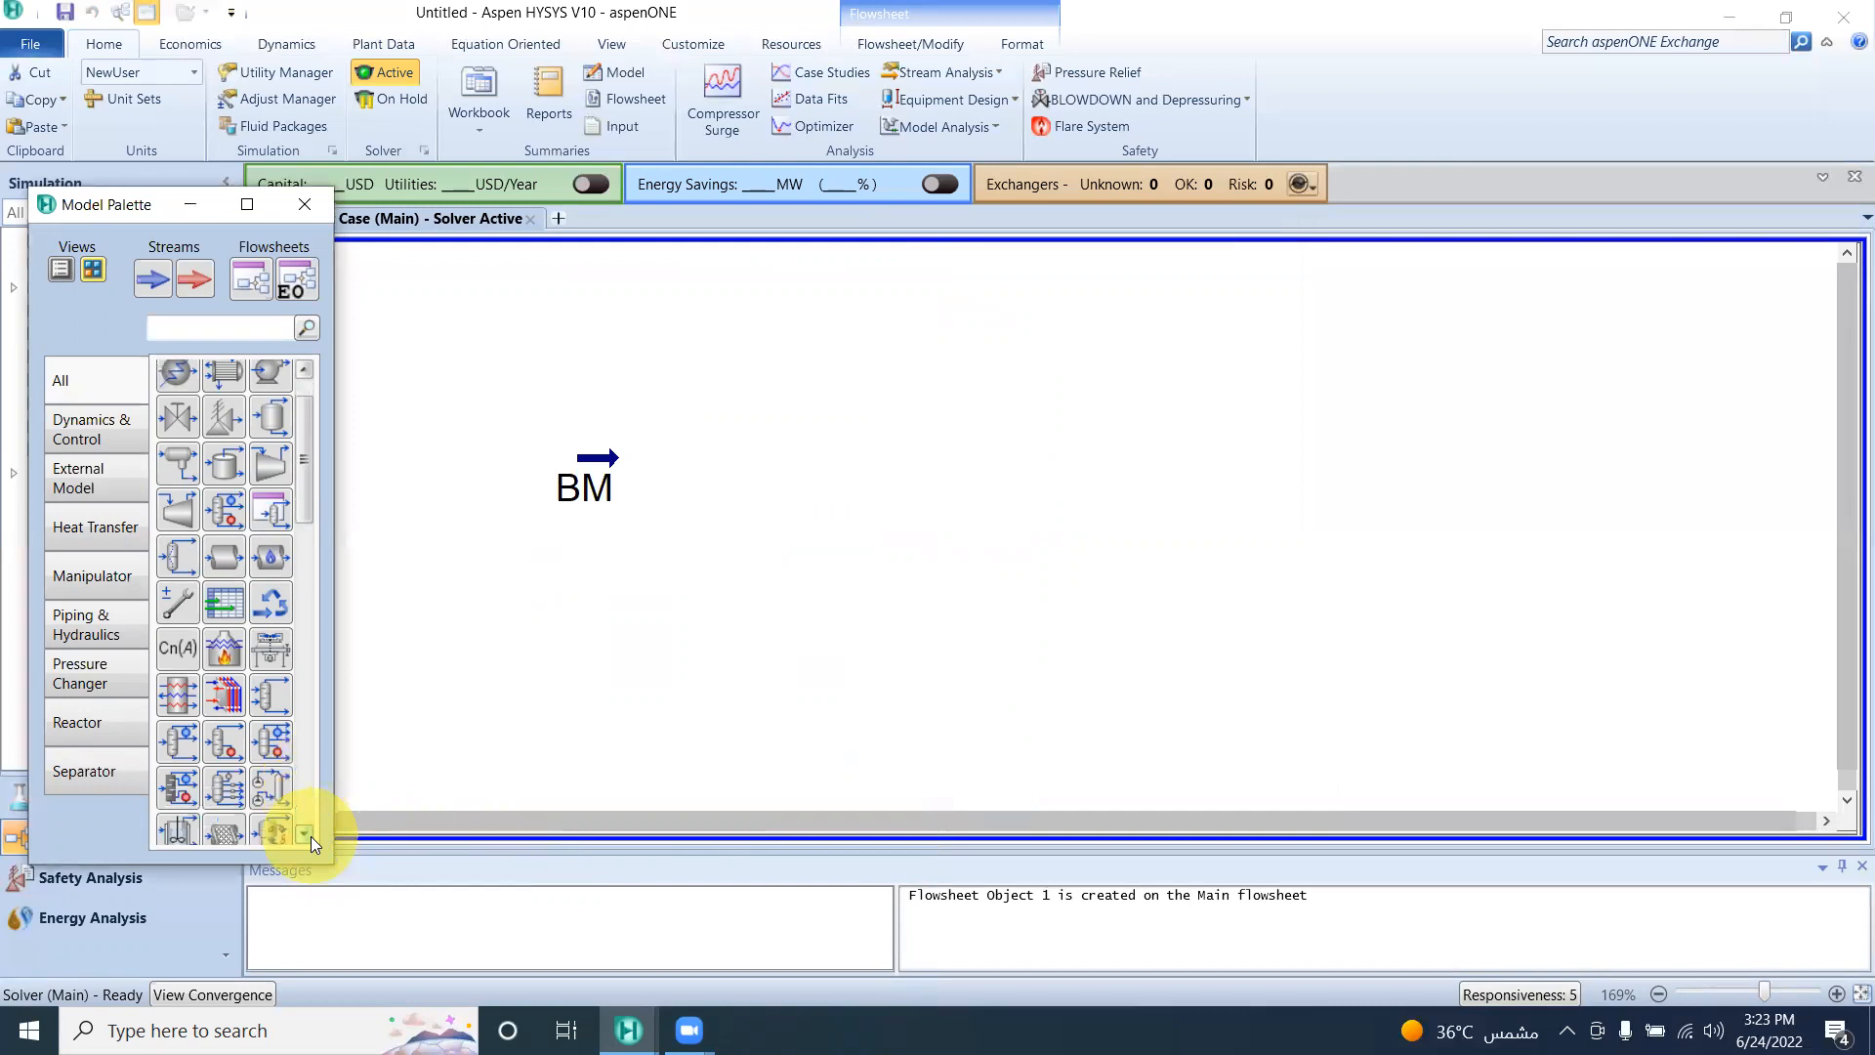
left_click(84, 769)
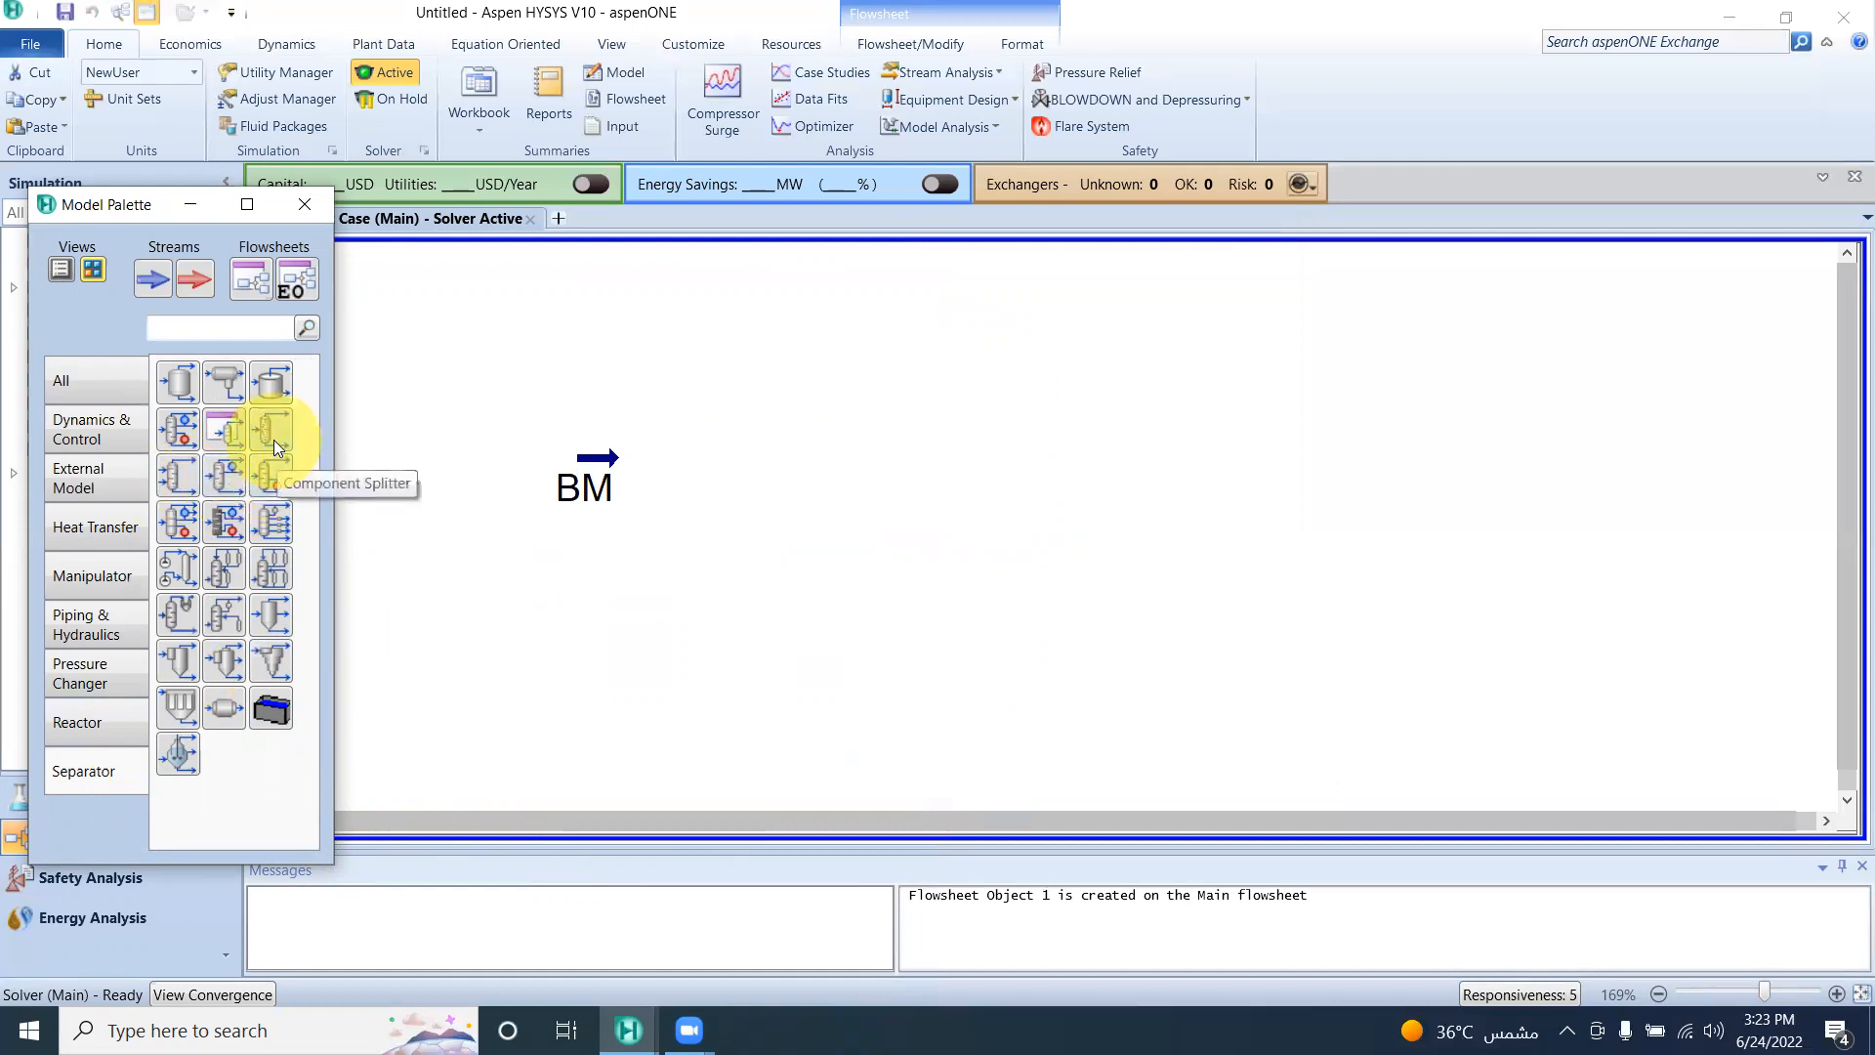
left_click(185, 435)
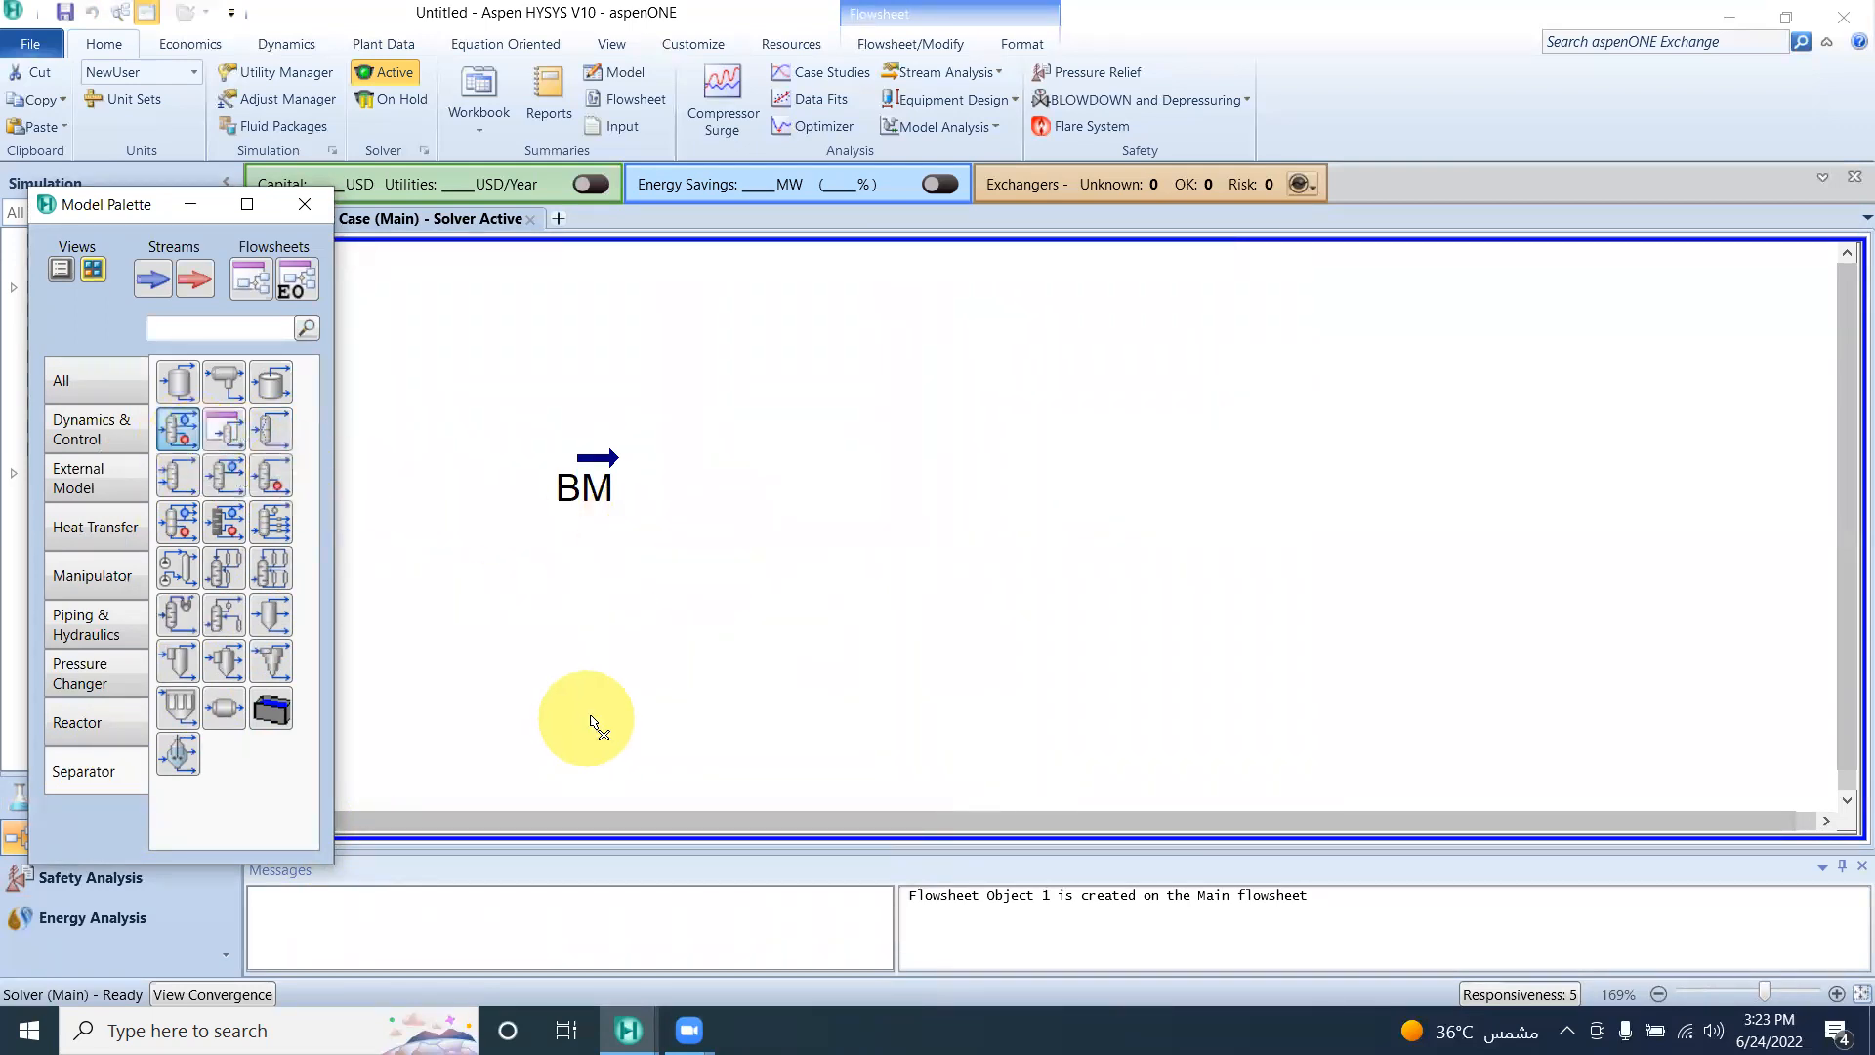
left_click(703, 684)
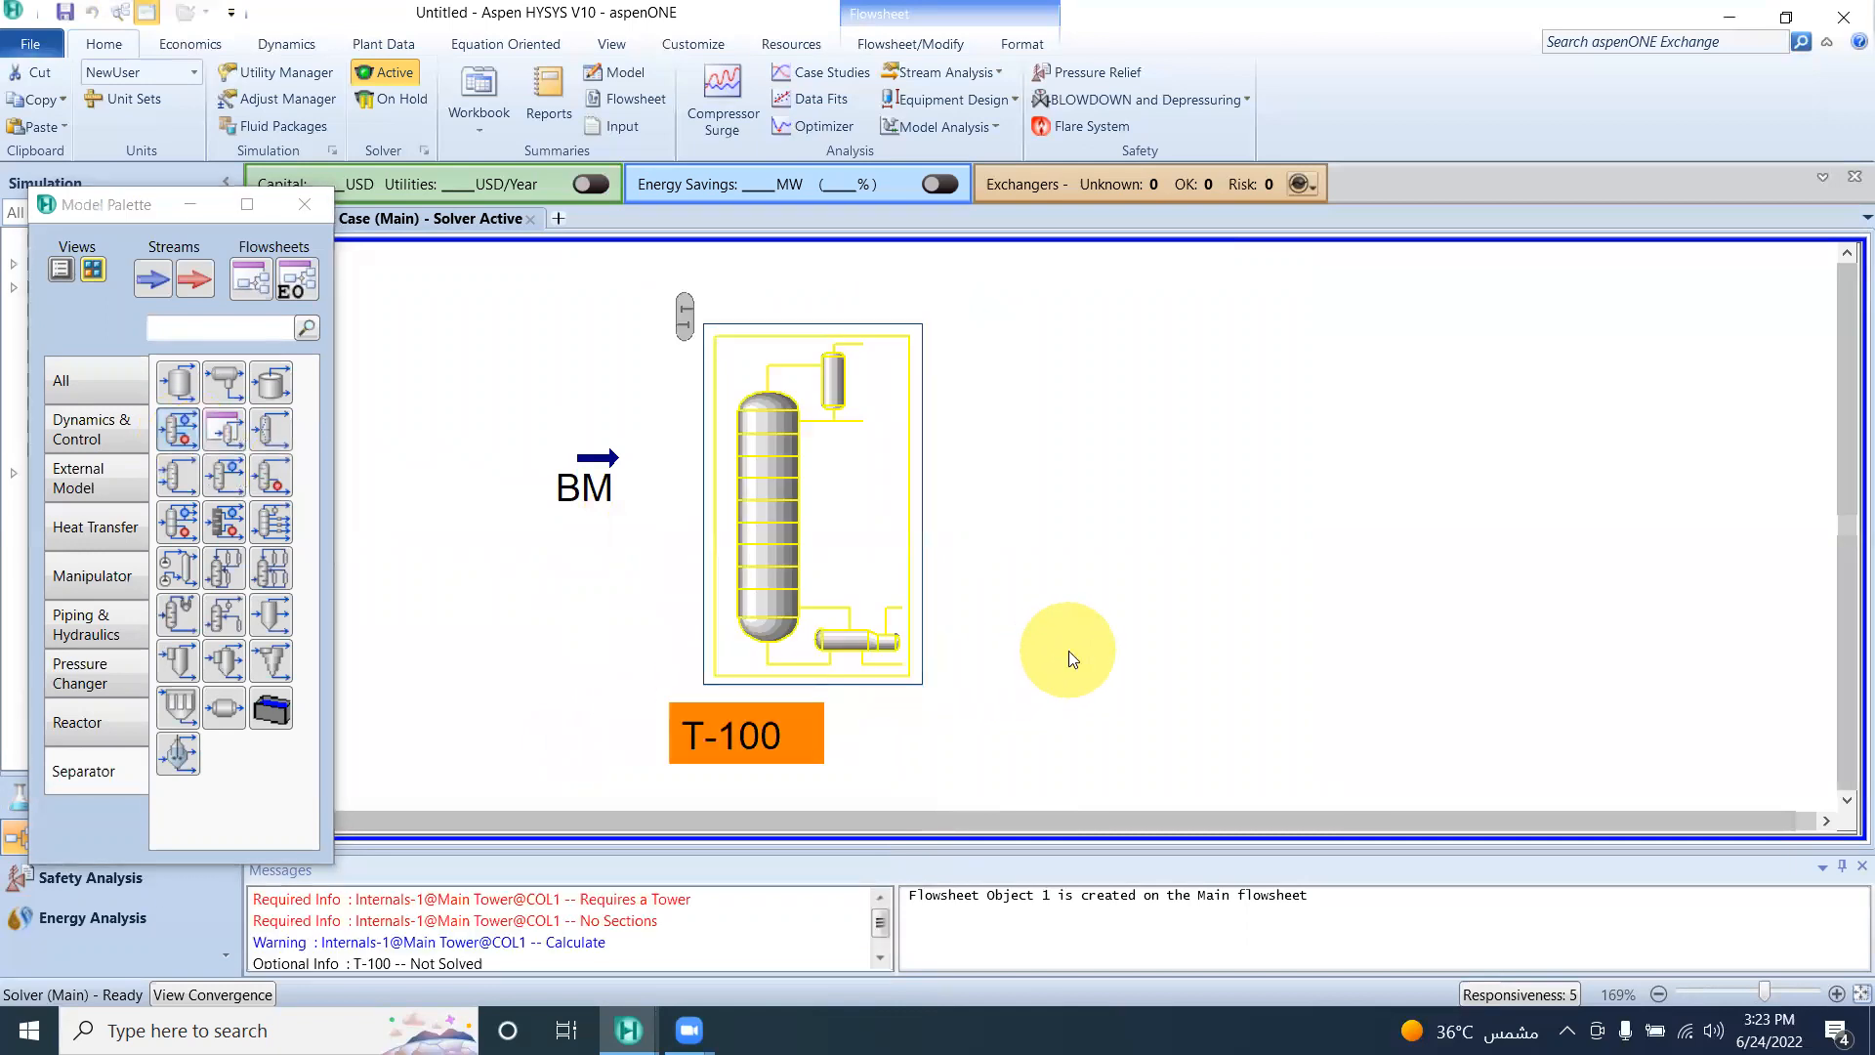
left_click(1115, 612)
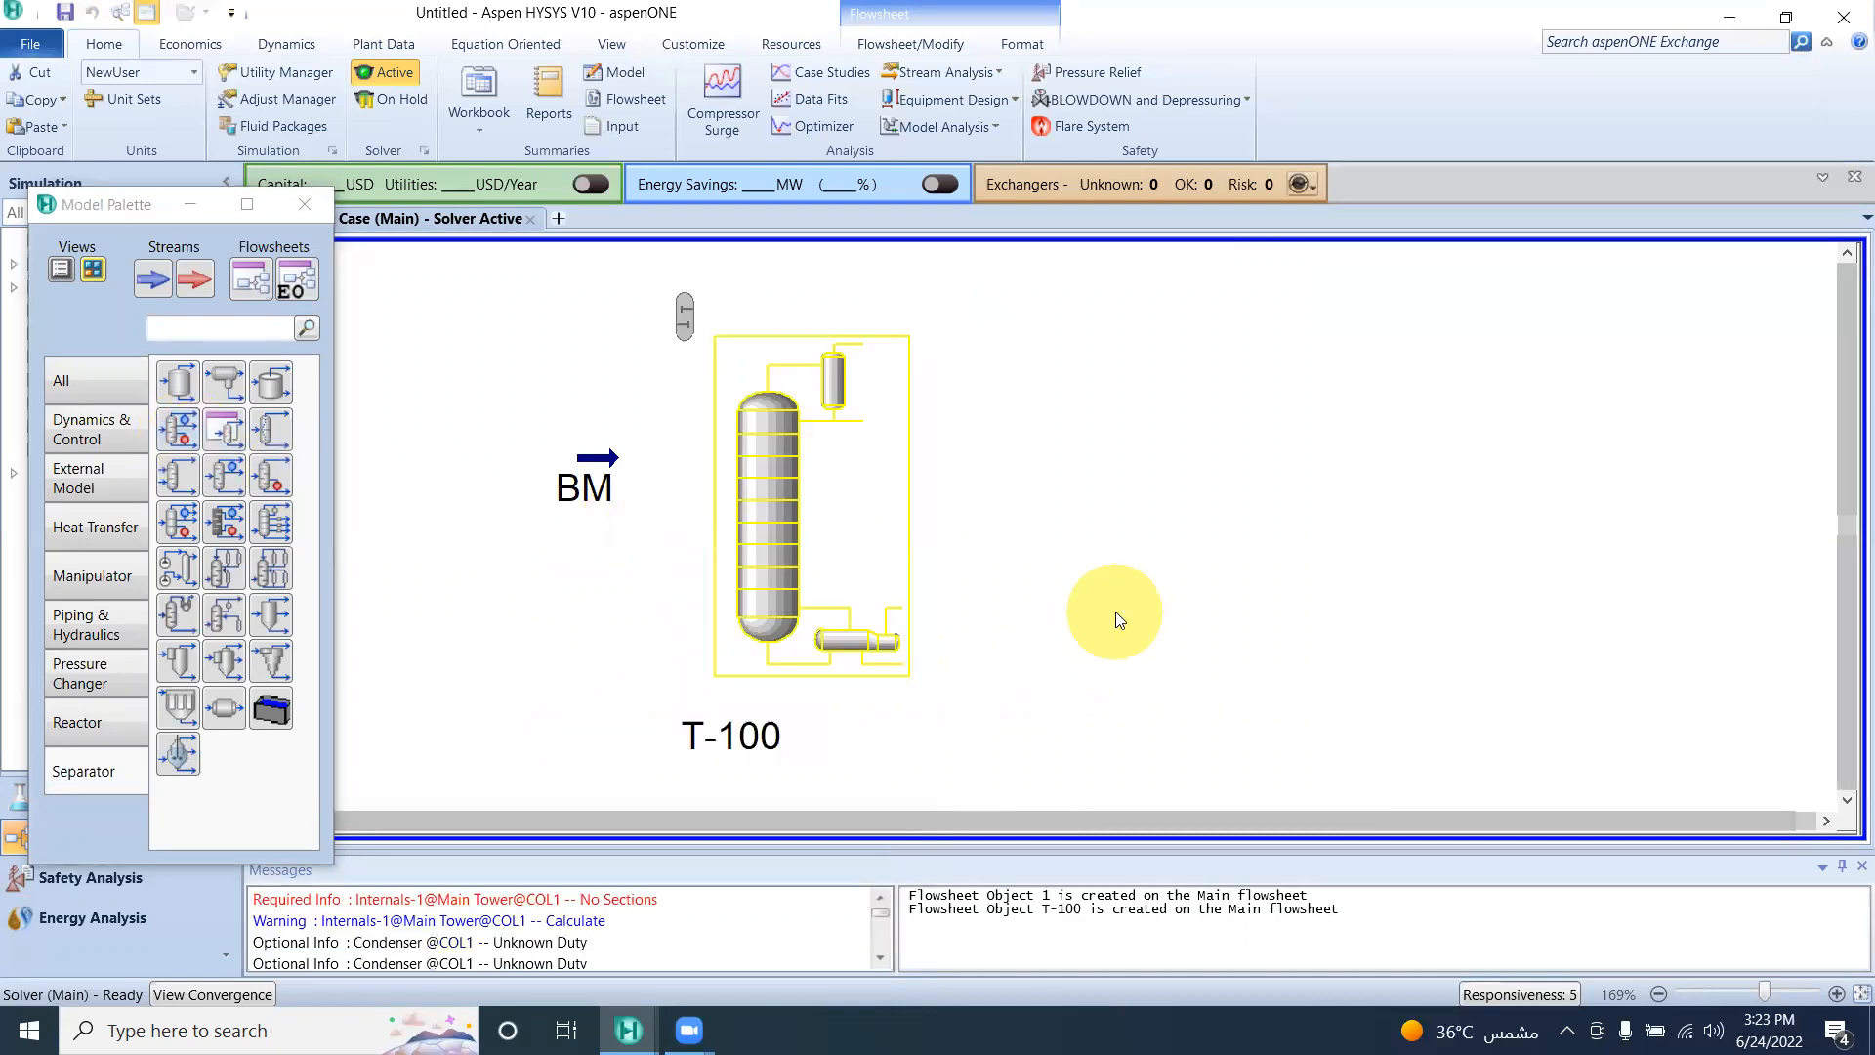
Step: Open the distillation column's input expert and assign BM as its inlet stream
double_click(773, 524)
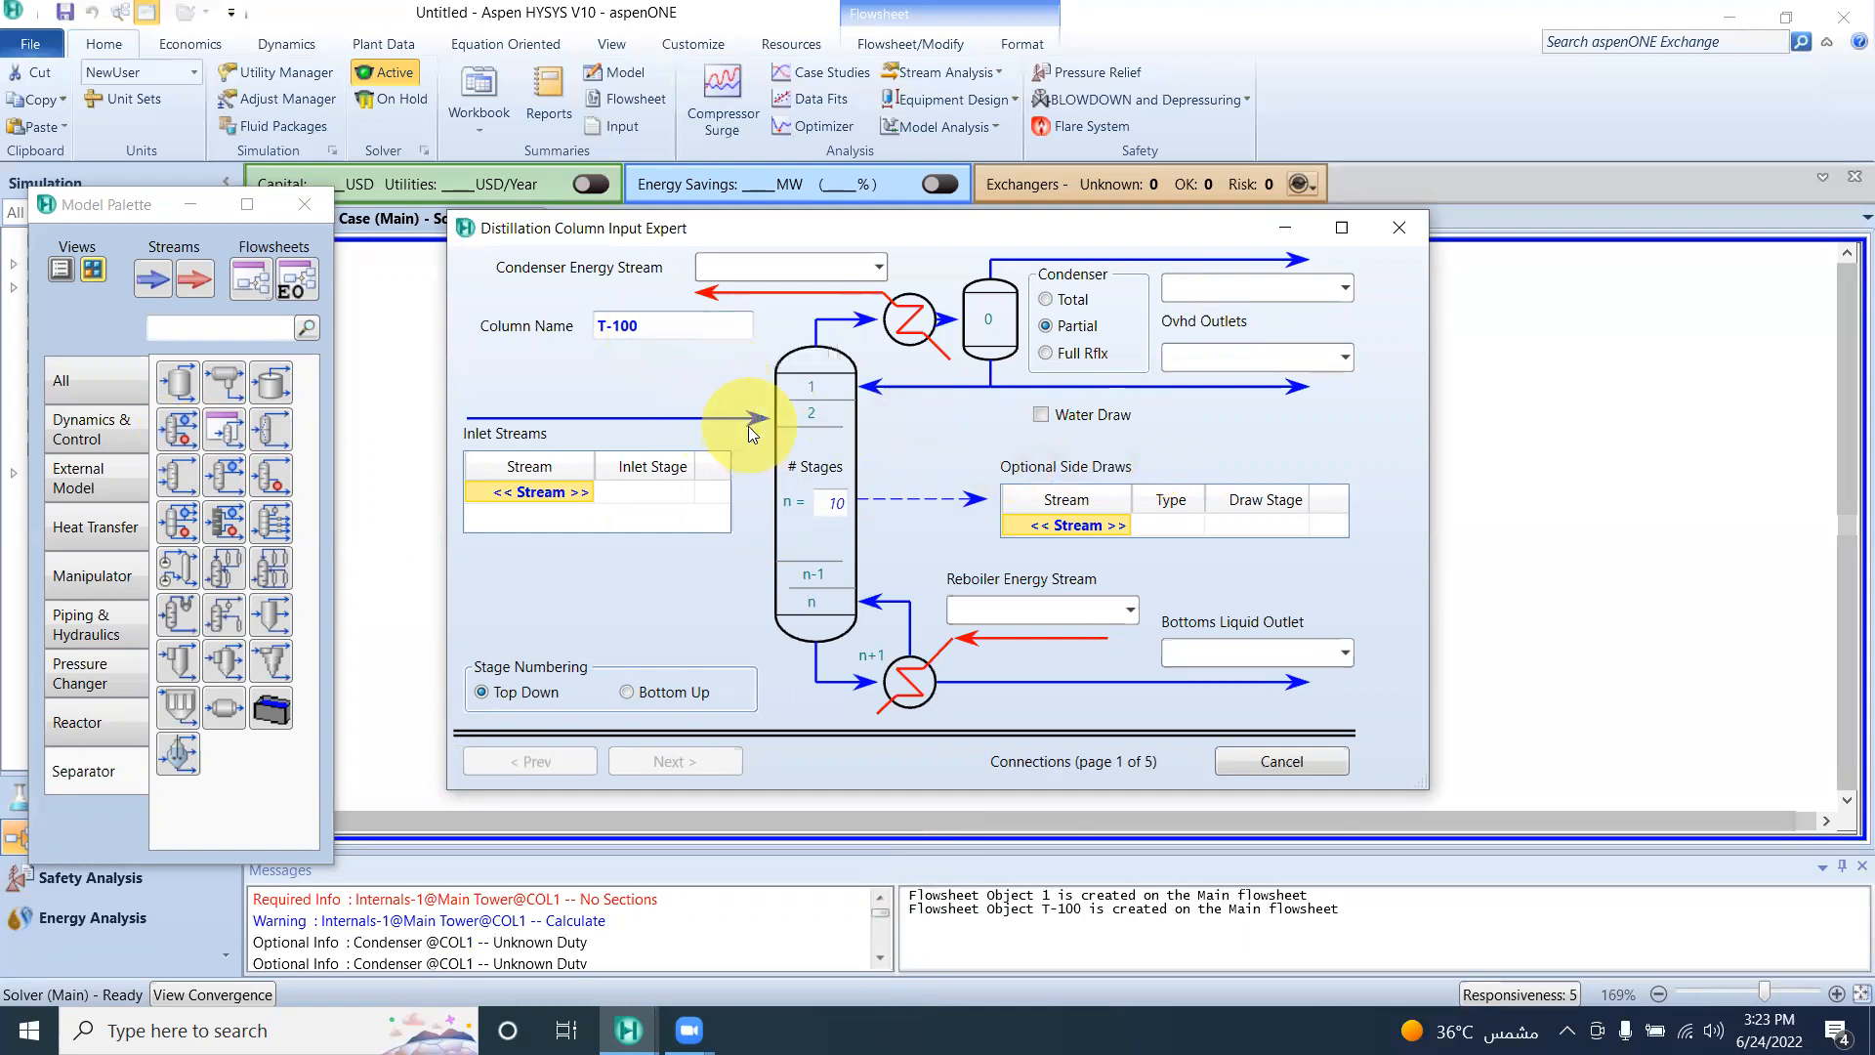
left_click(584, 487)
type("BM")
key("Return")
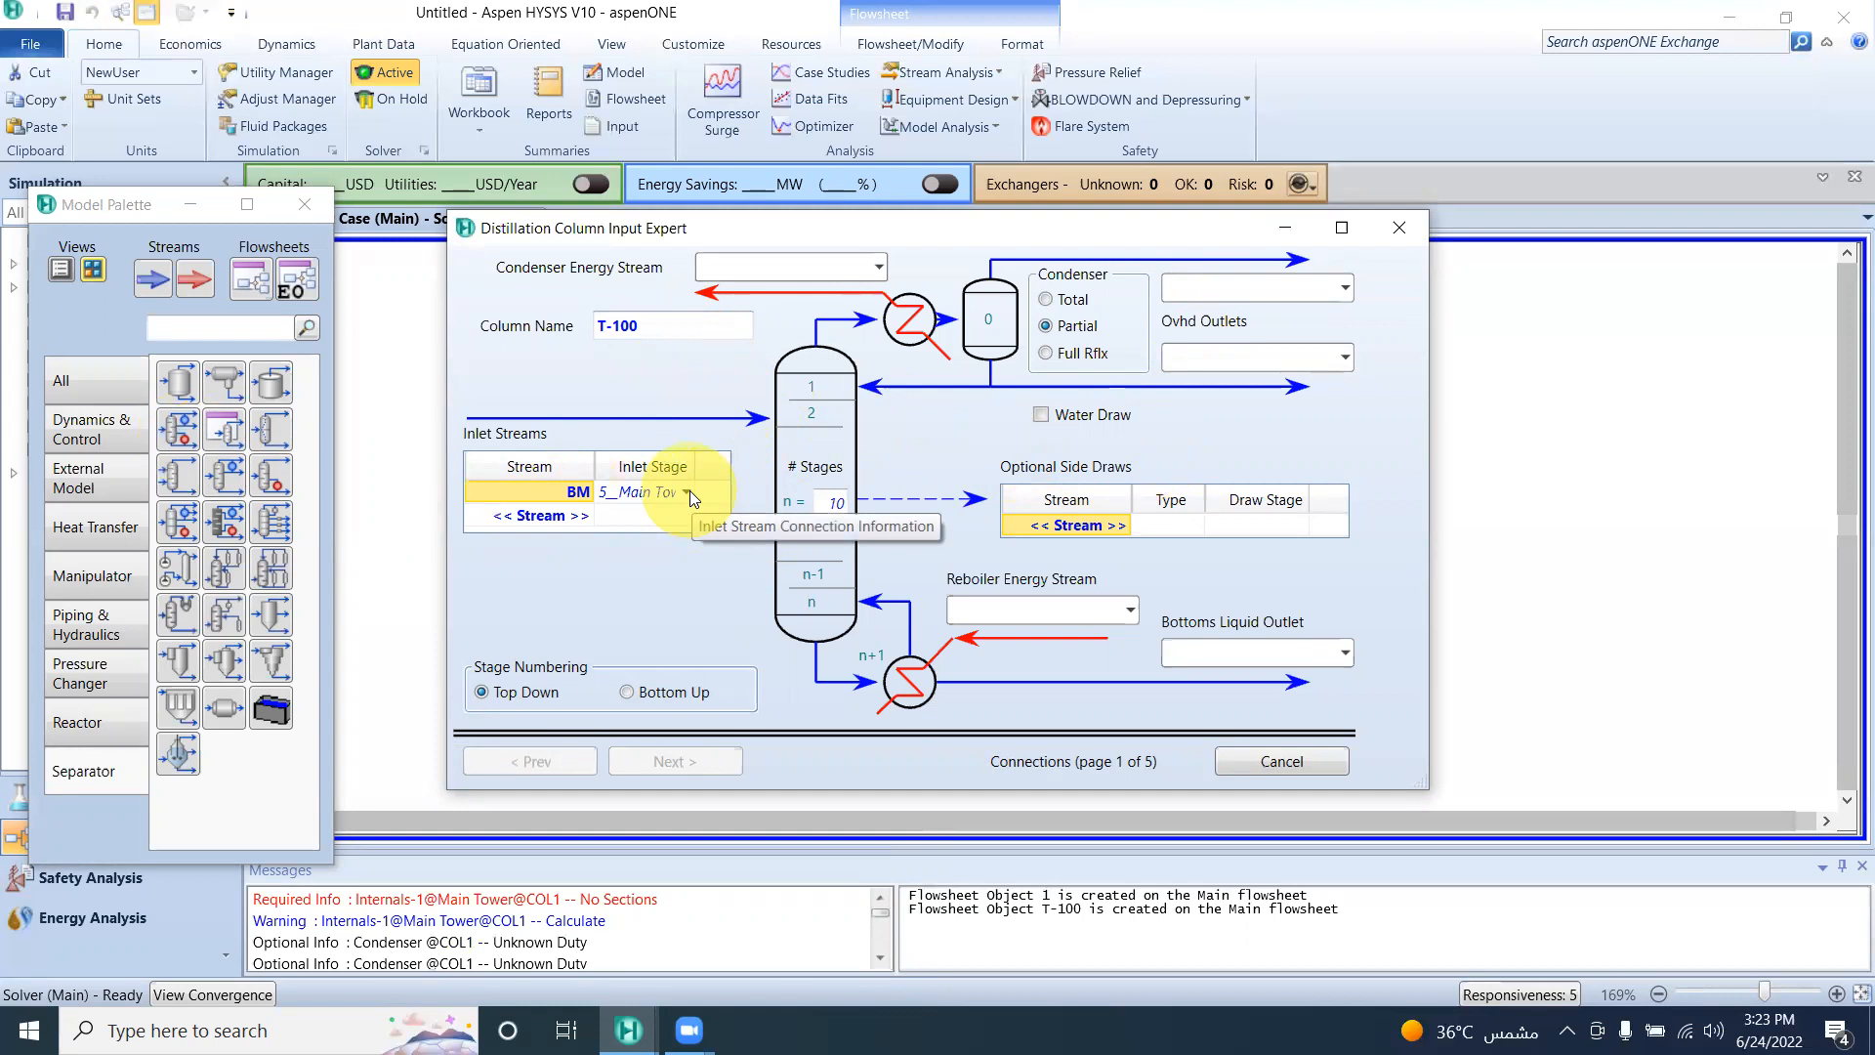
Step: Set the column's number of stages to 15 and select 7__Main Tower as the inlet stage of stream BM
left_click(837, 507)
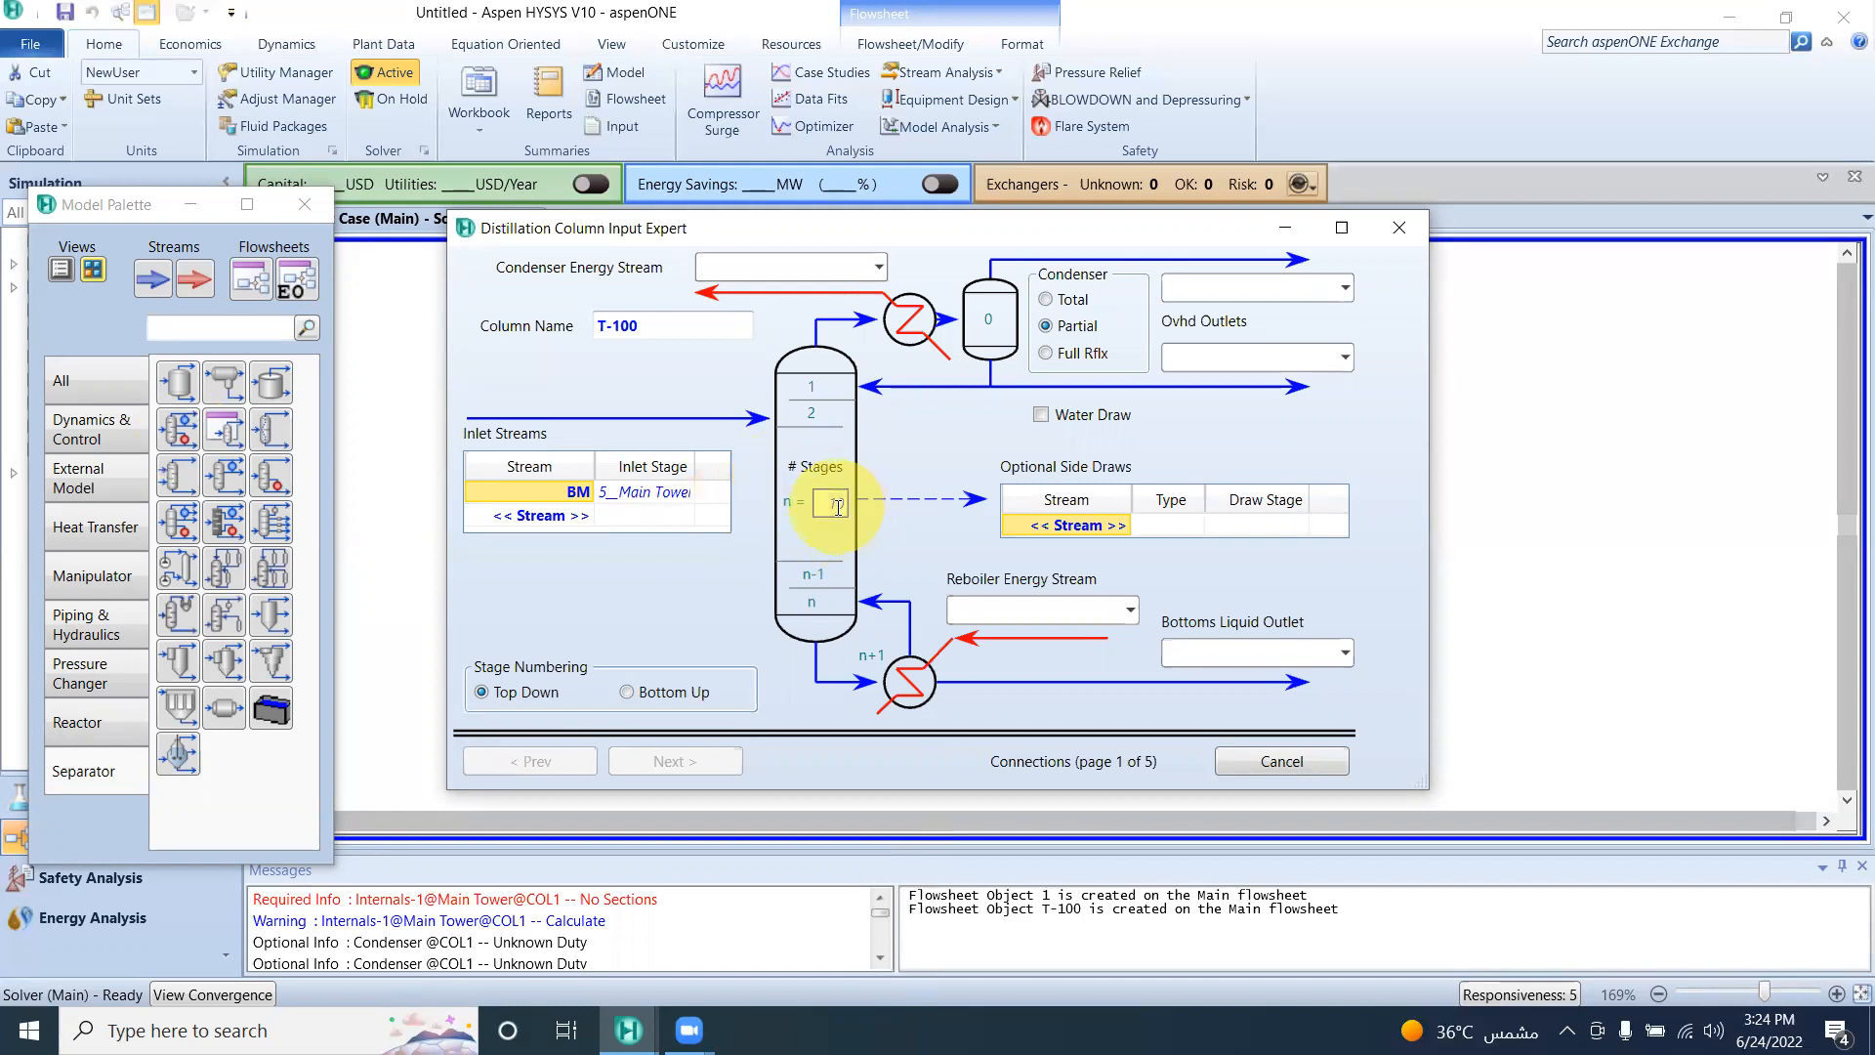
type("15")
key("Return")
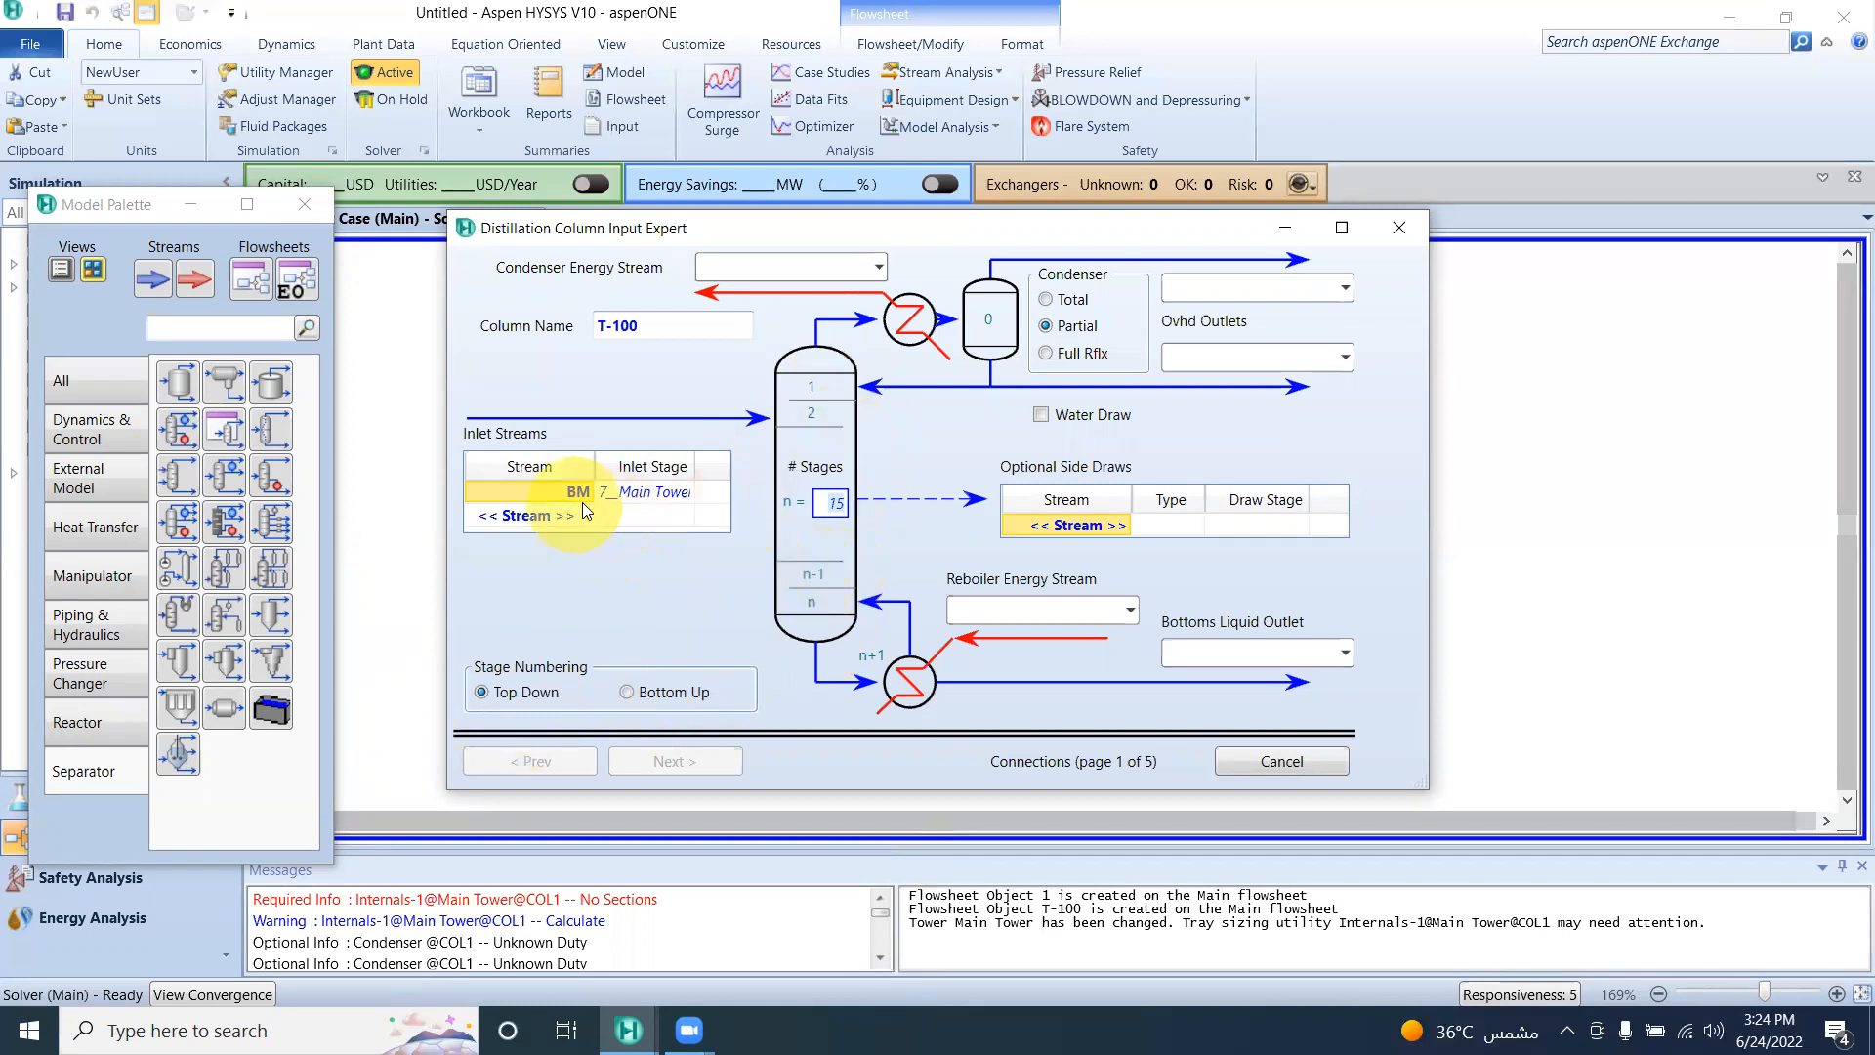
left_click(687, 494)
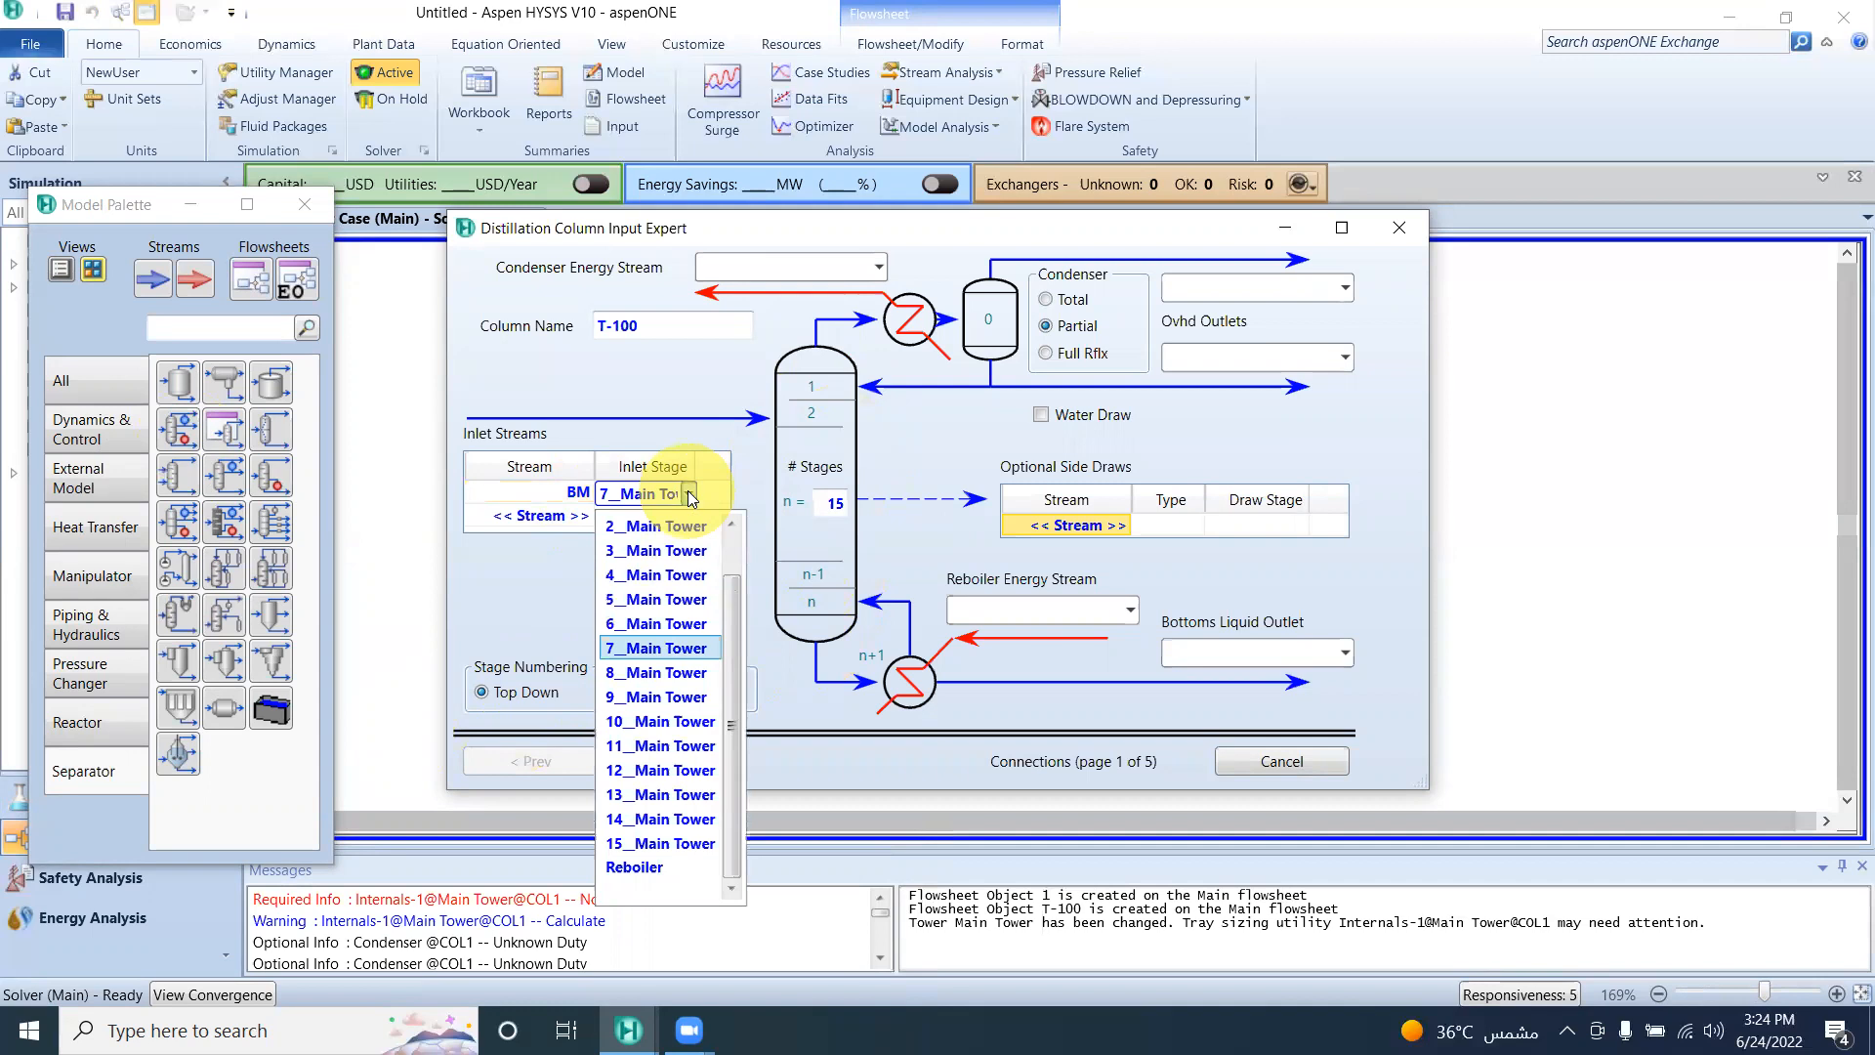
left_click(671, 648)
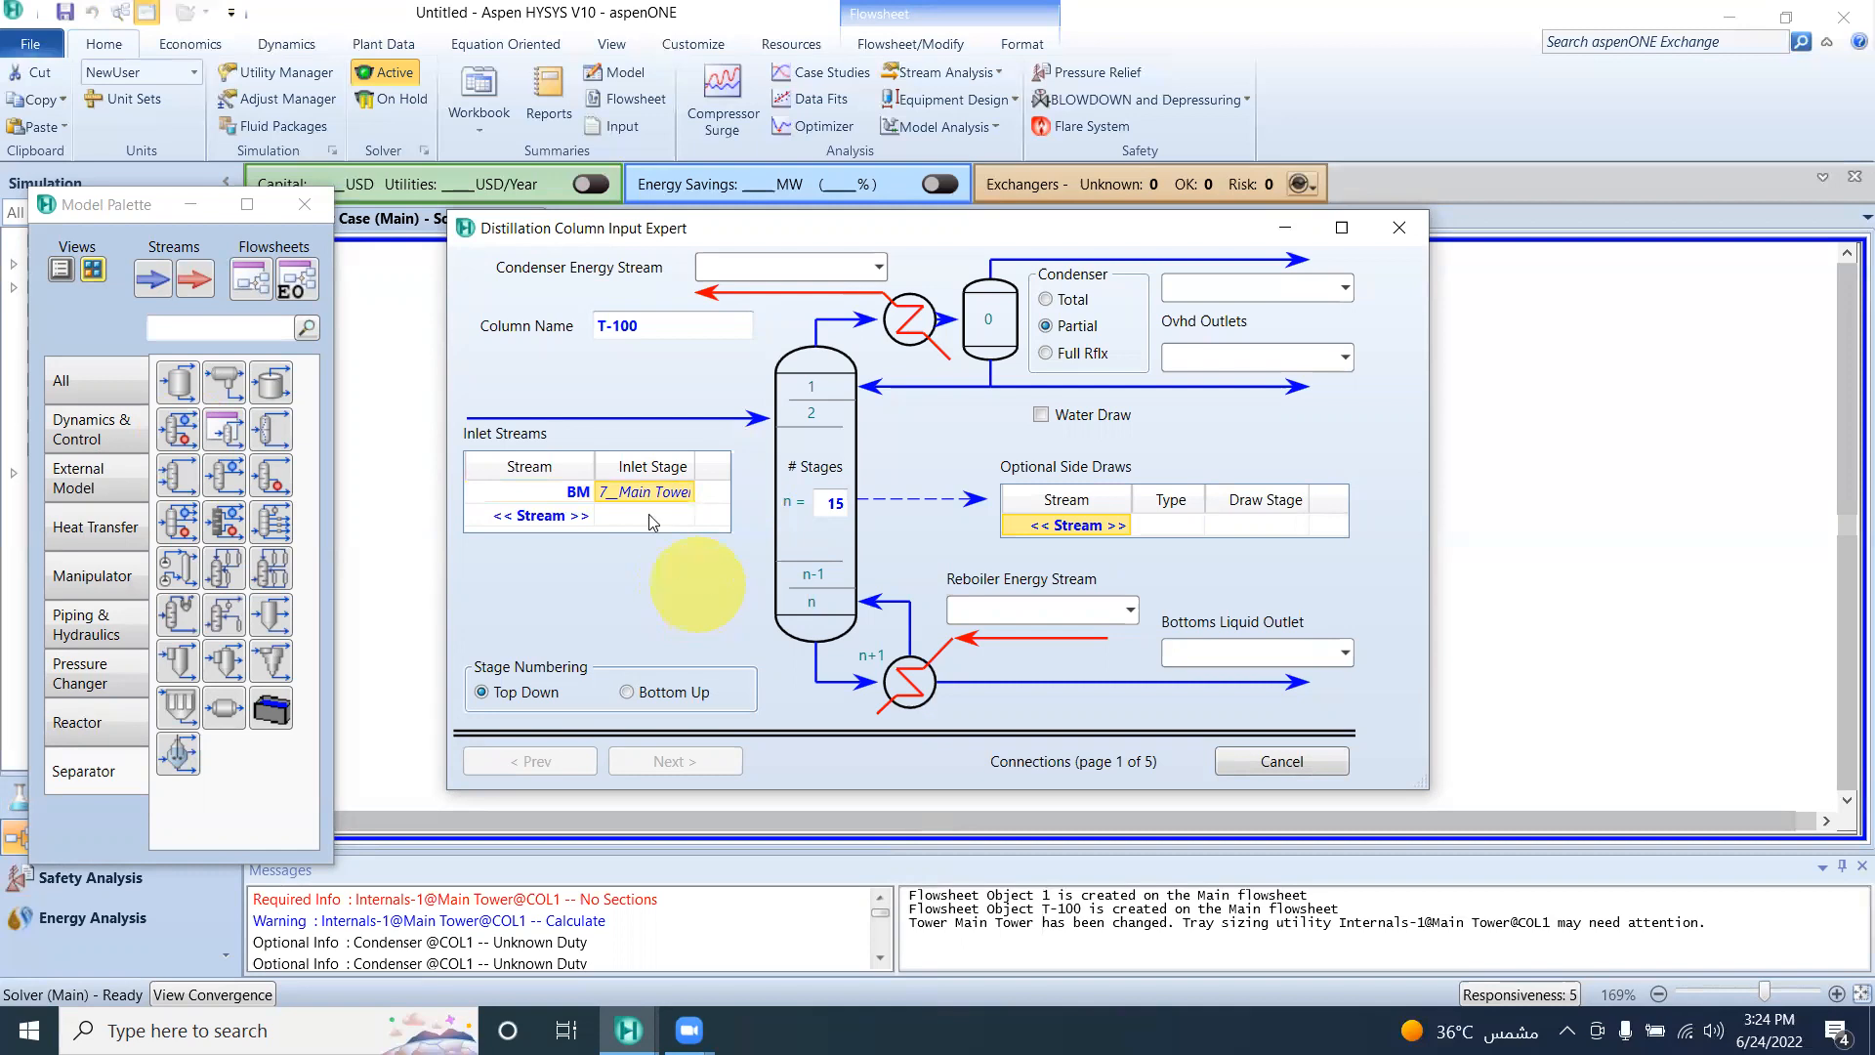
left_click(573, 515)
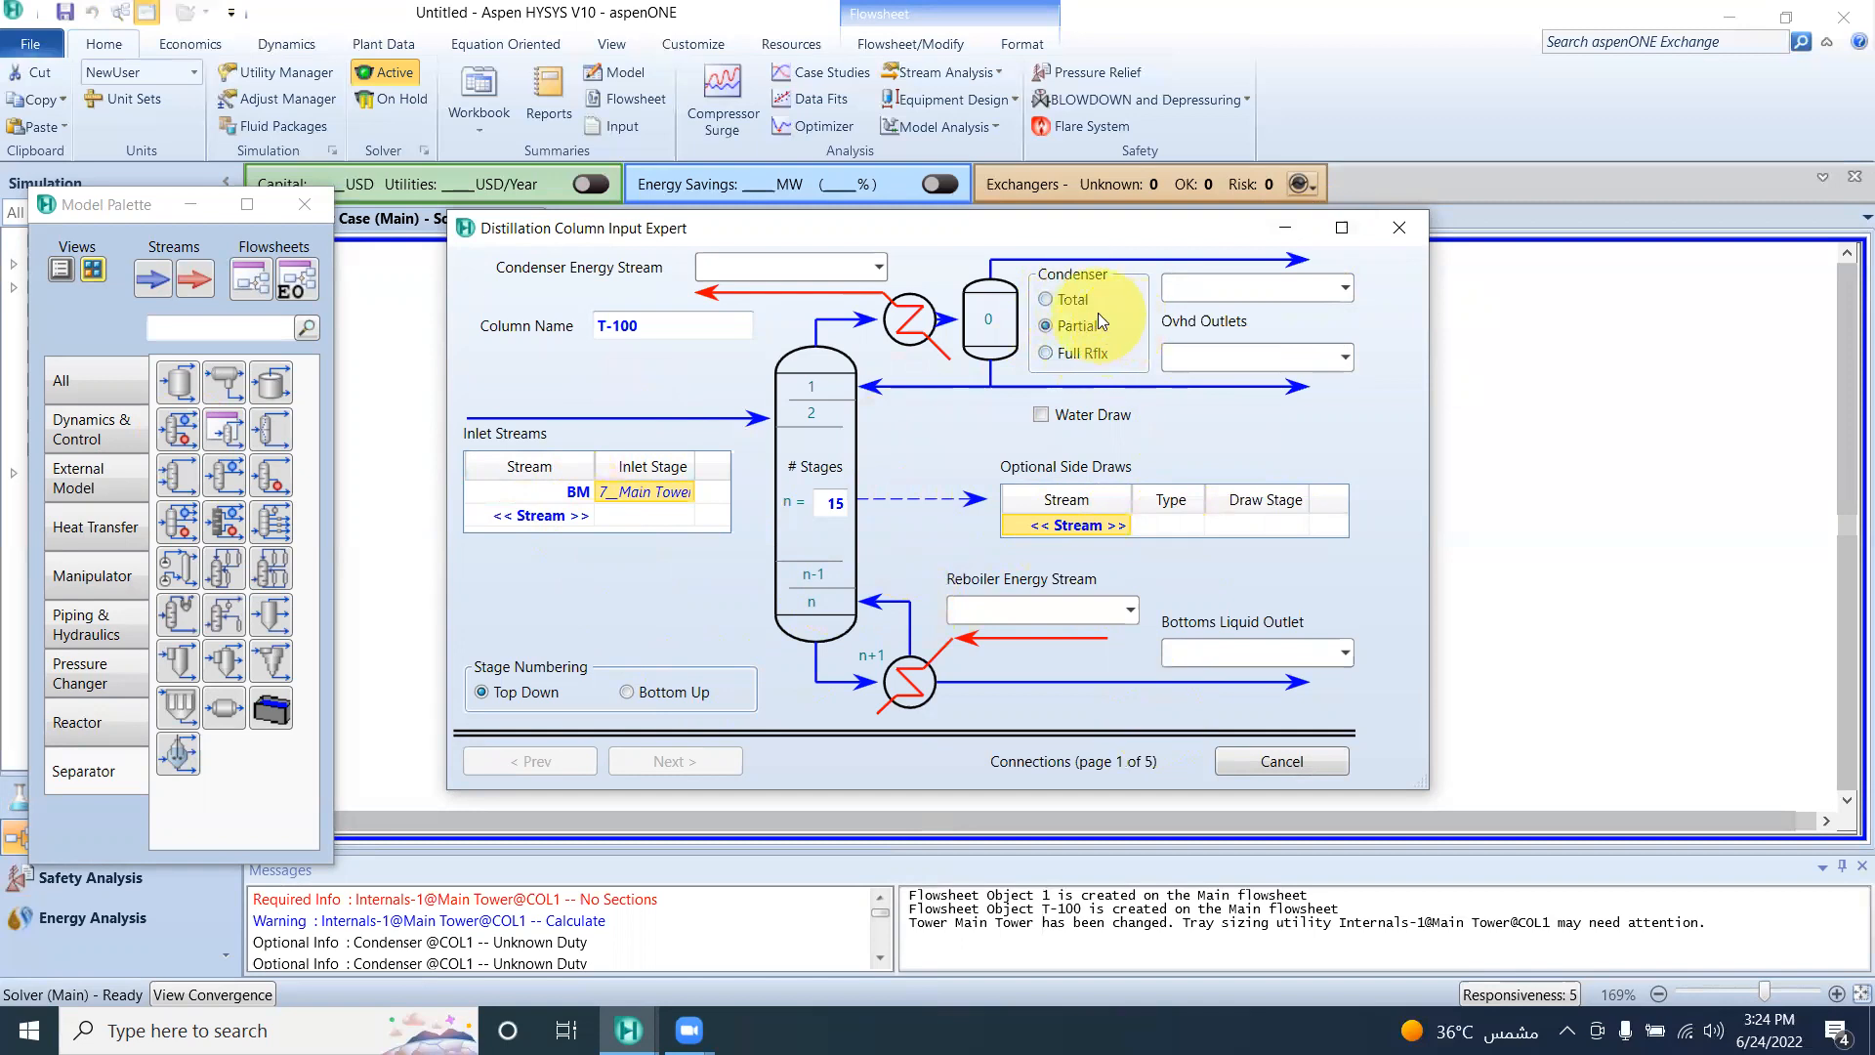
Step: Make the condenser total, and name the overhead liquid outlet BZ and the bottoms liquid outlet Toluene
left_click(1063, 303)
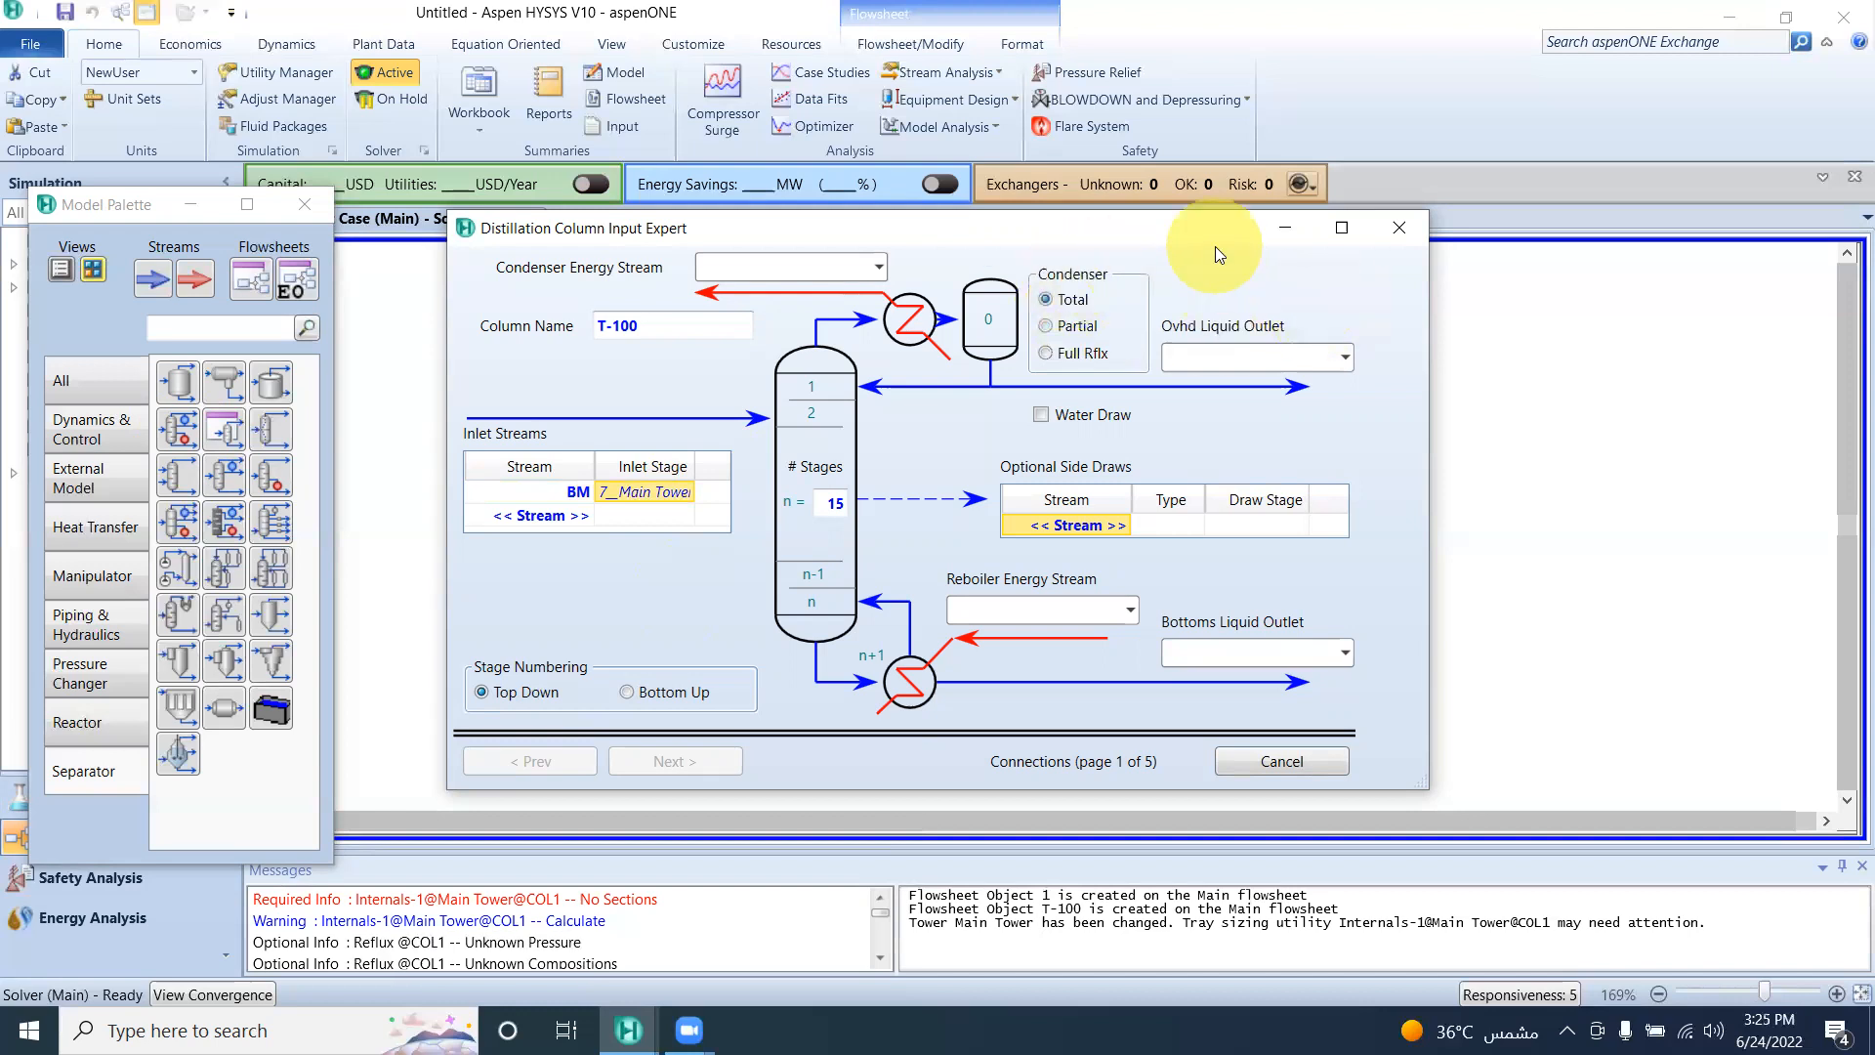
left_click(1224, 356)
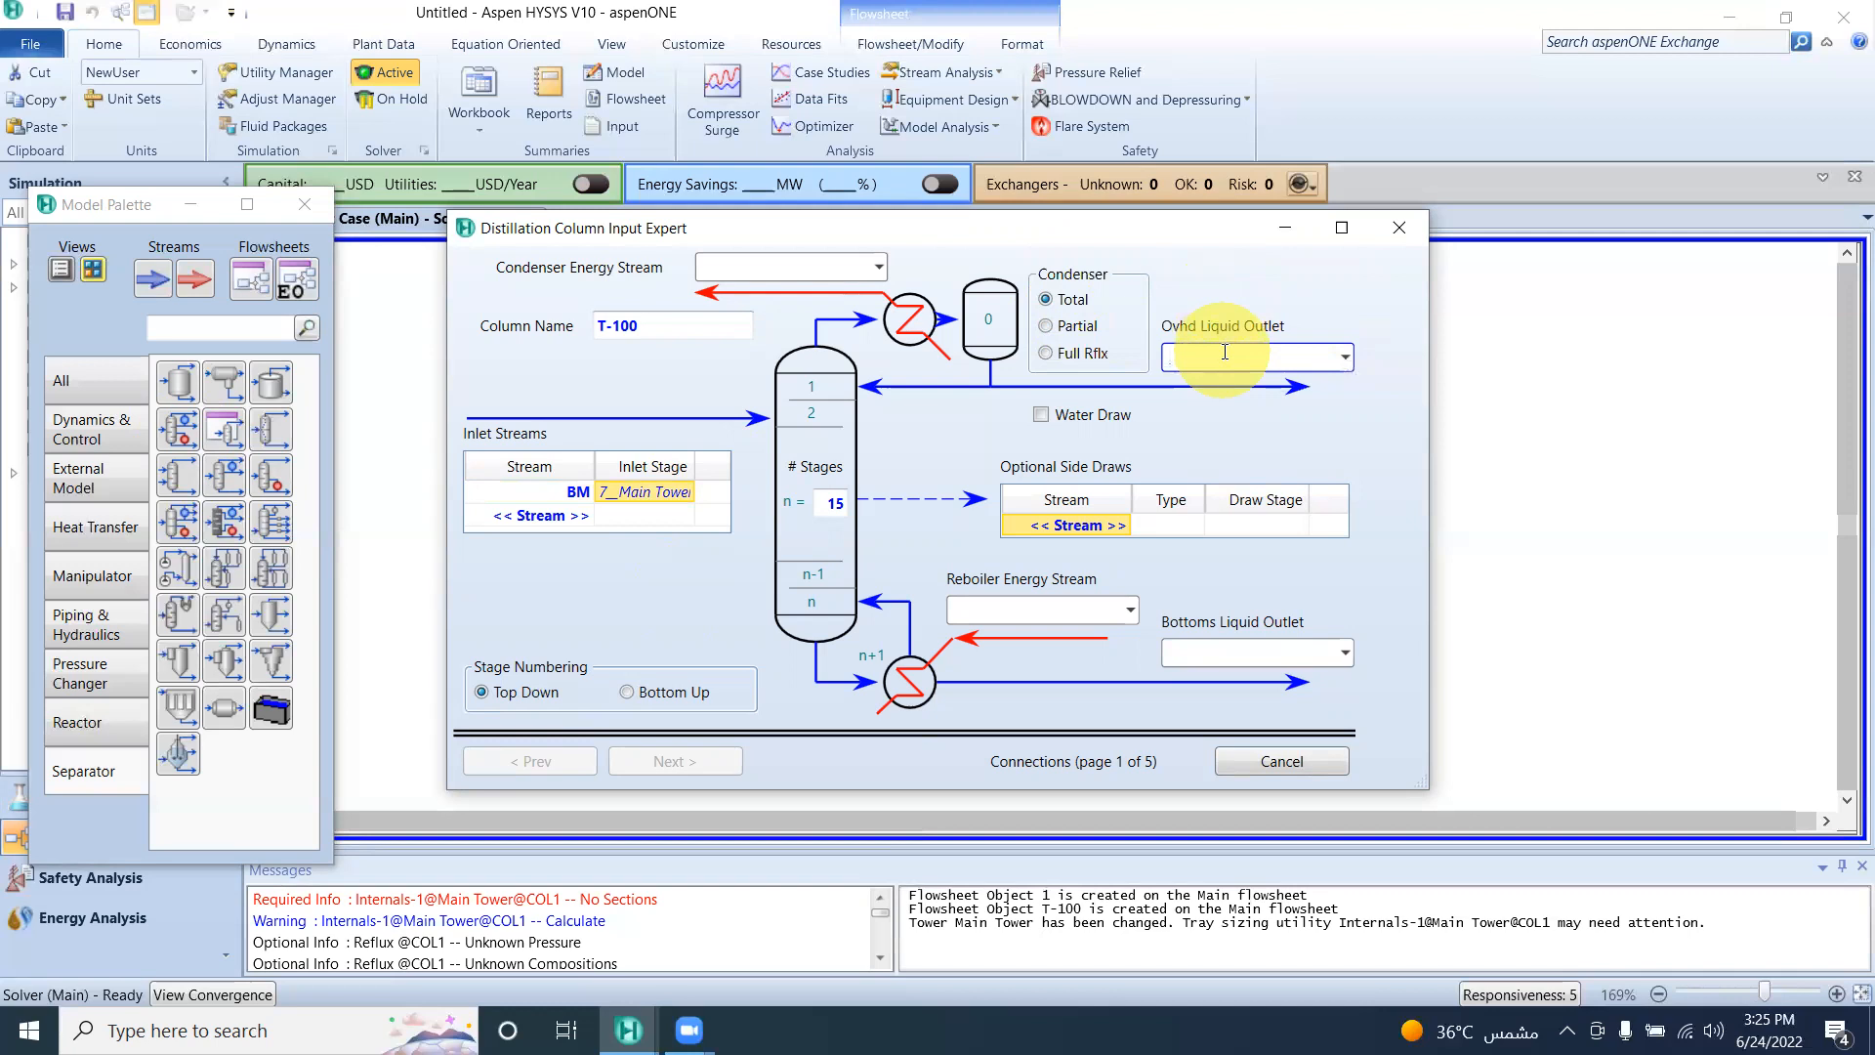
type("BZ")
left_click(1264, 644)
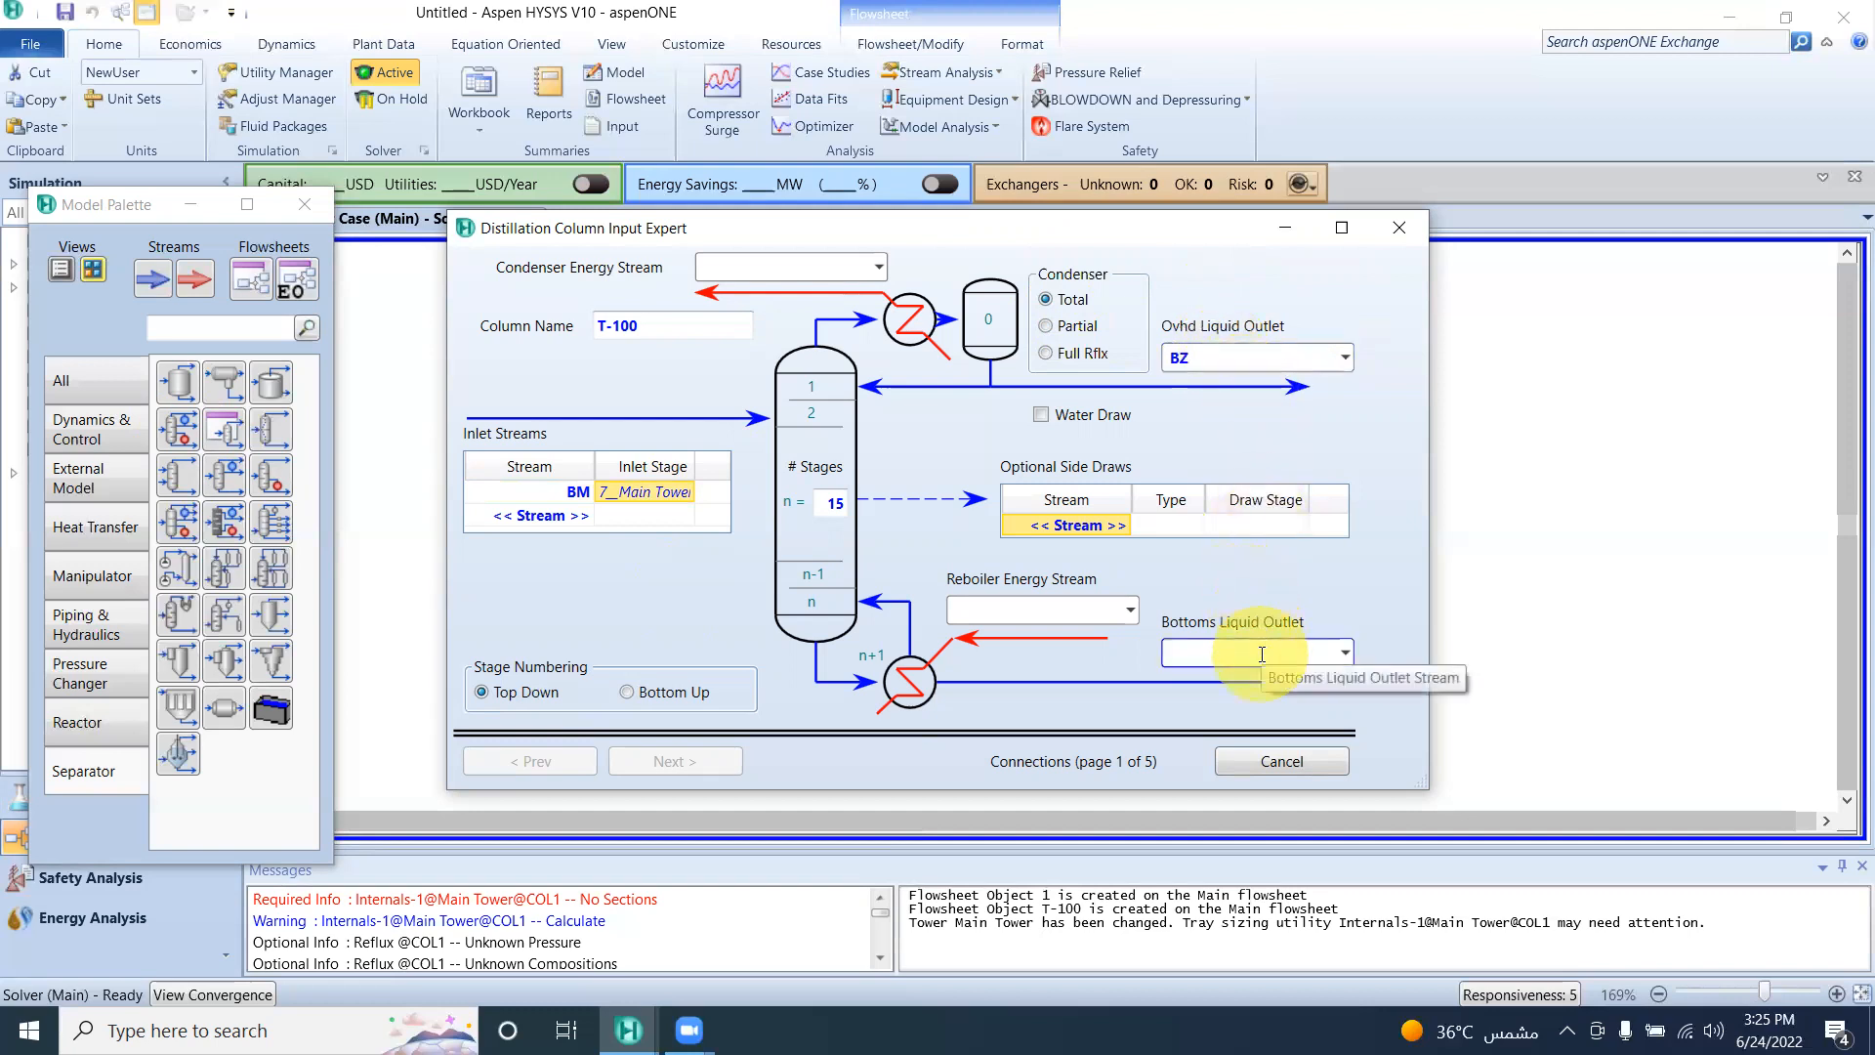
type("Toluene")
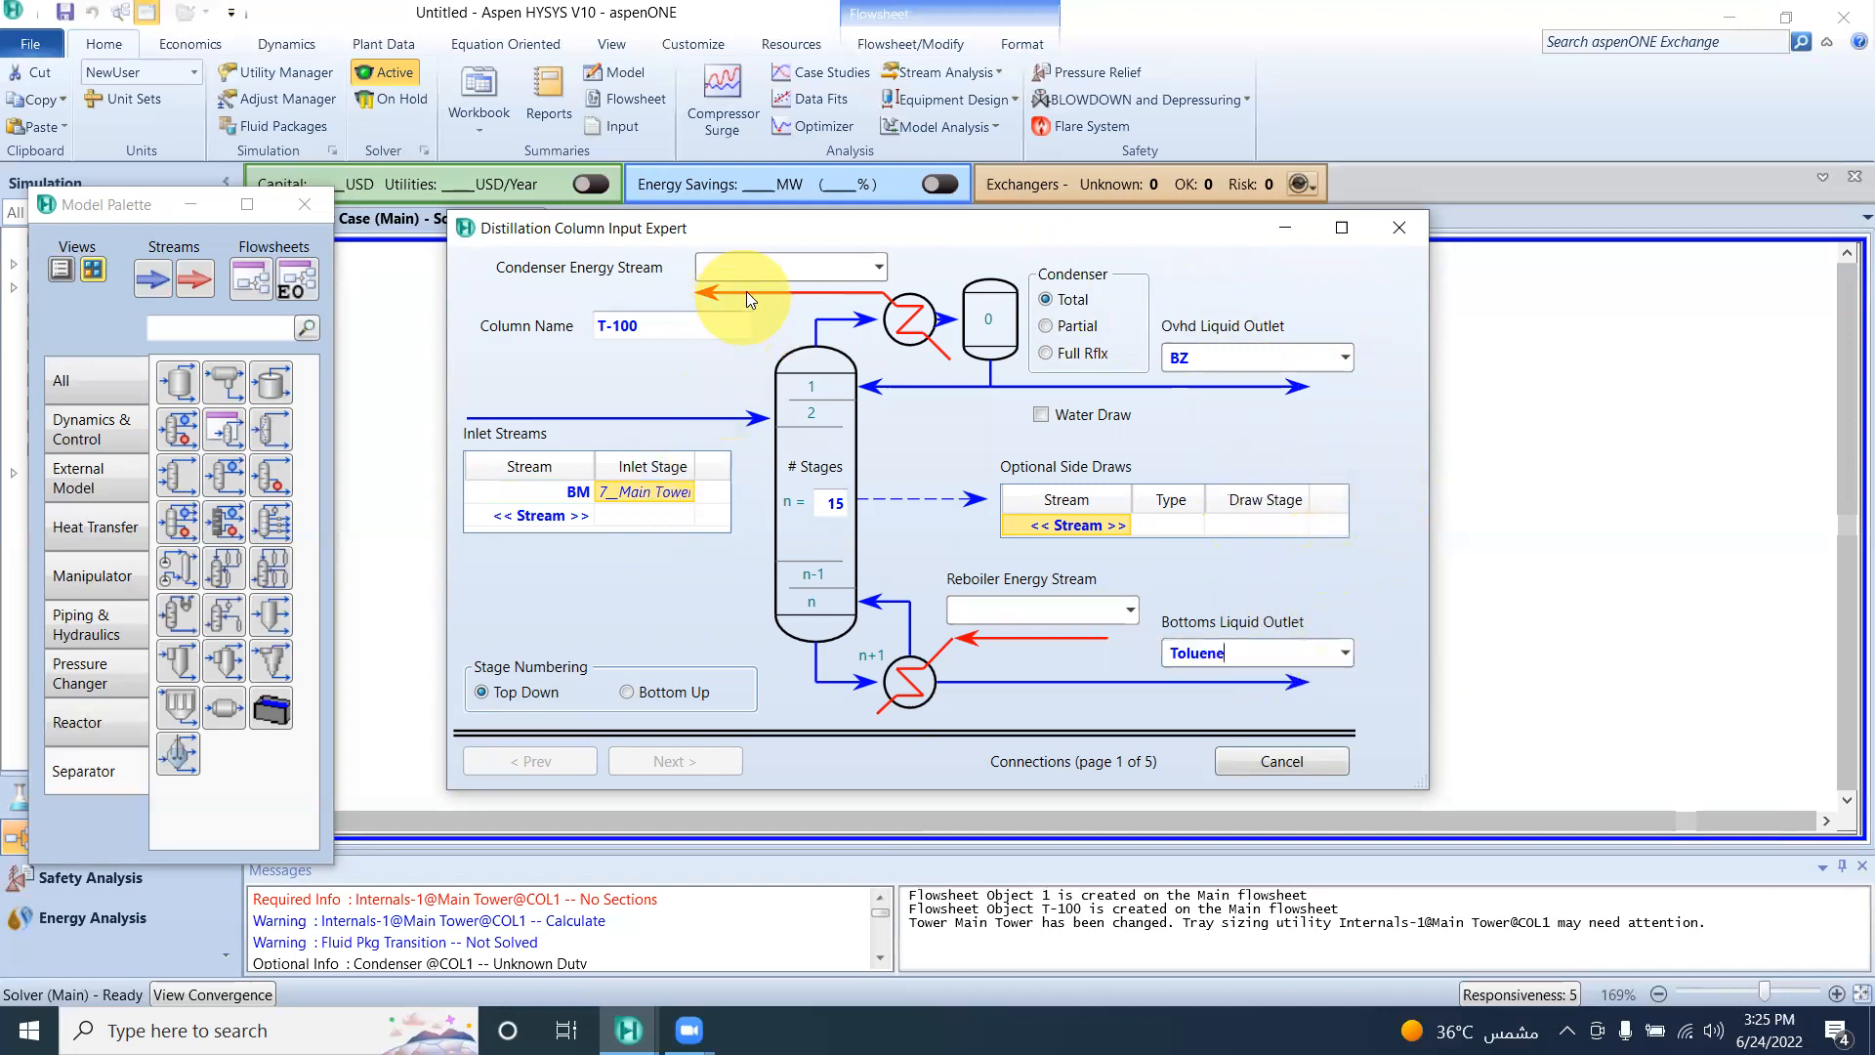
Step: Name the condenser energy stream CQ and the reboiler energy stream RQ, and accept the once-through regular Hysys reboiler configuration
left_click(758, 270)
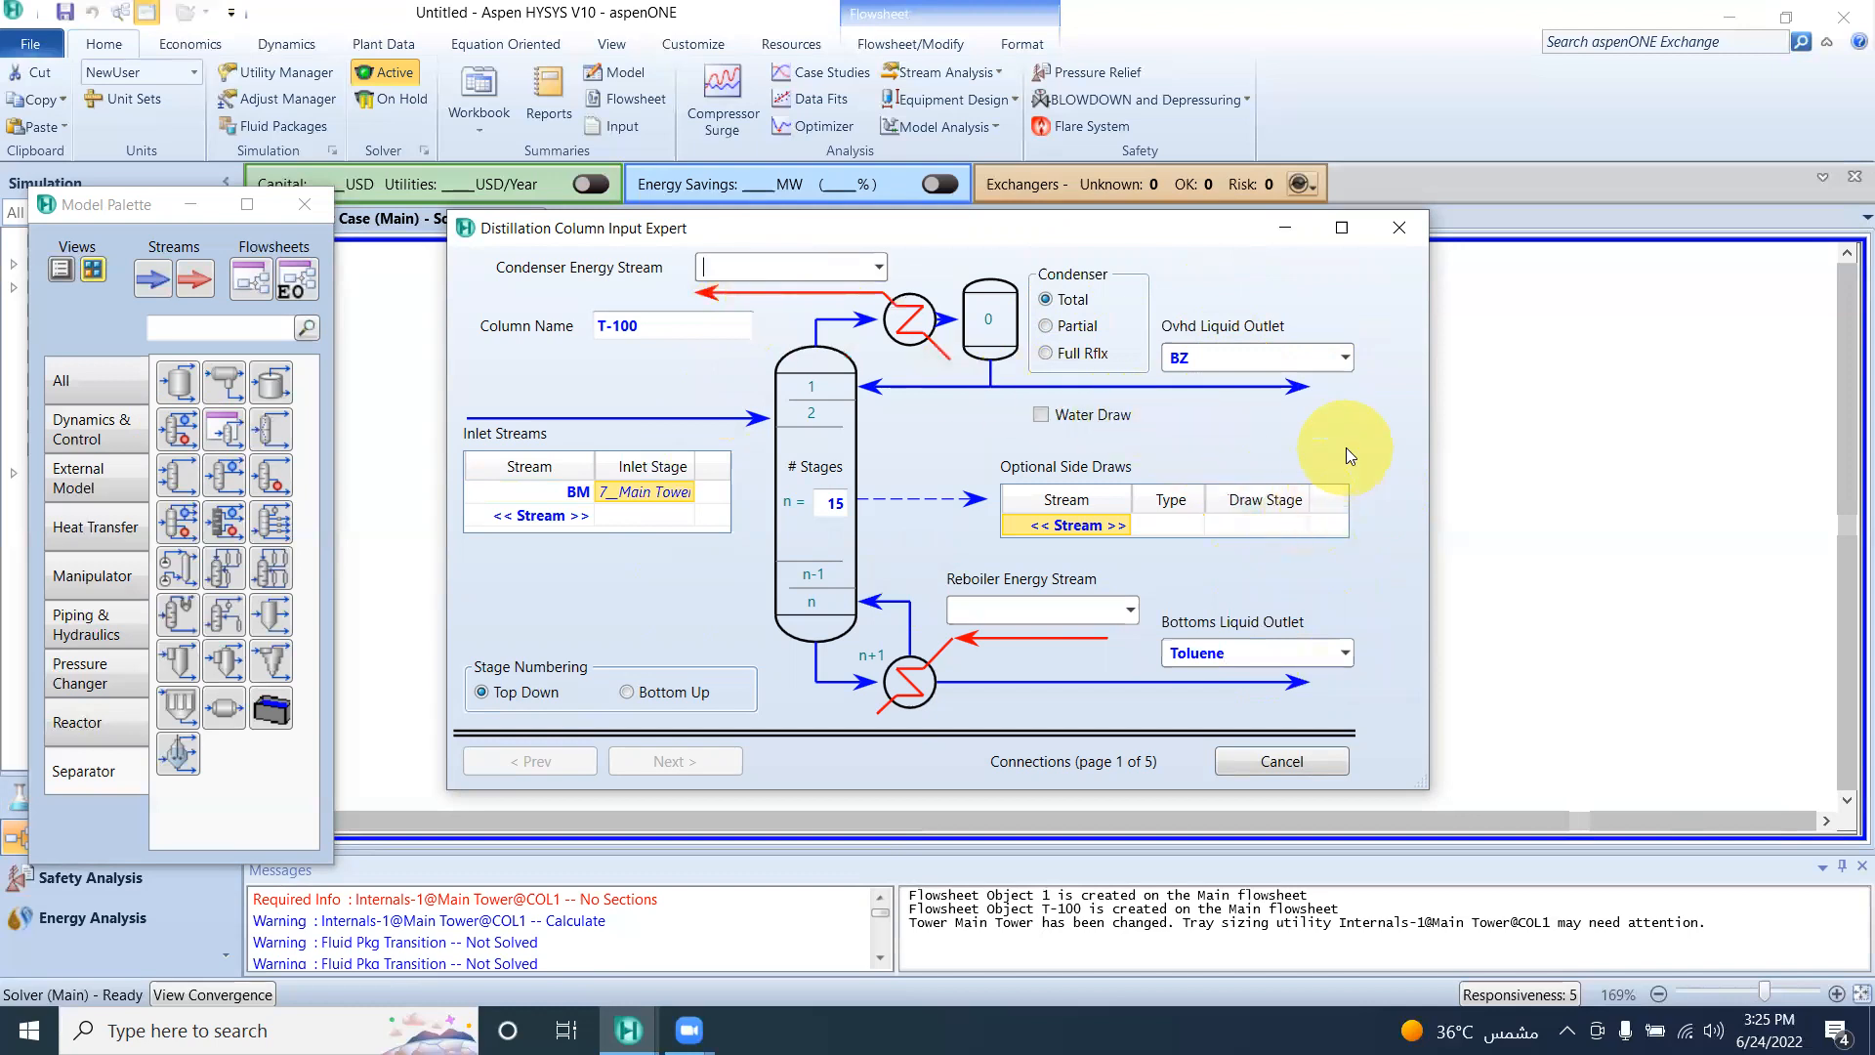
type("CQ")
left_click(1037, 607)
type("RQ")
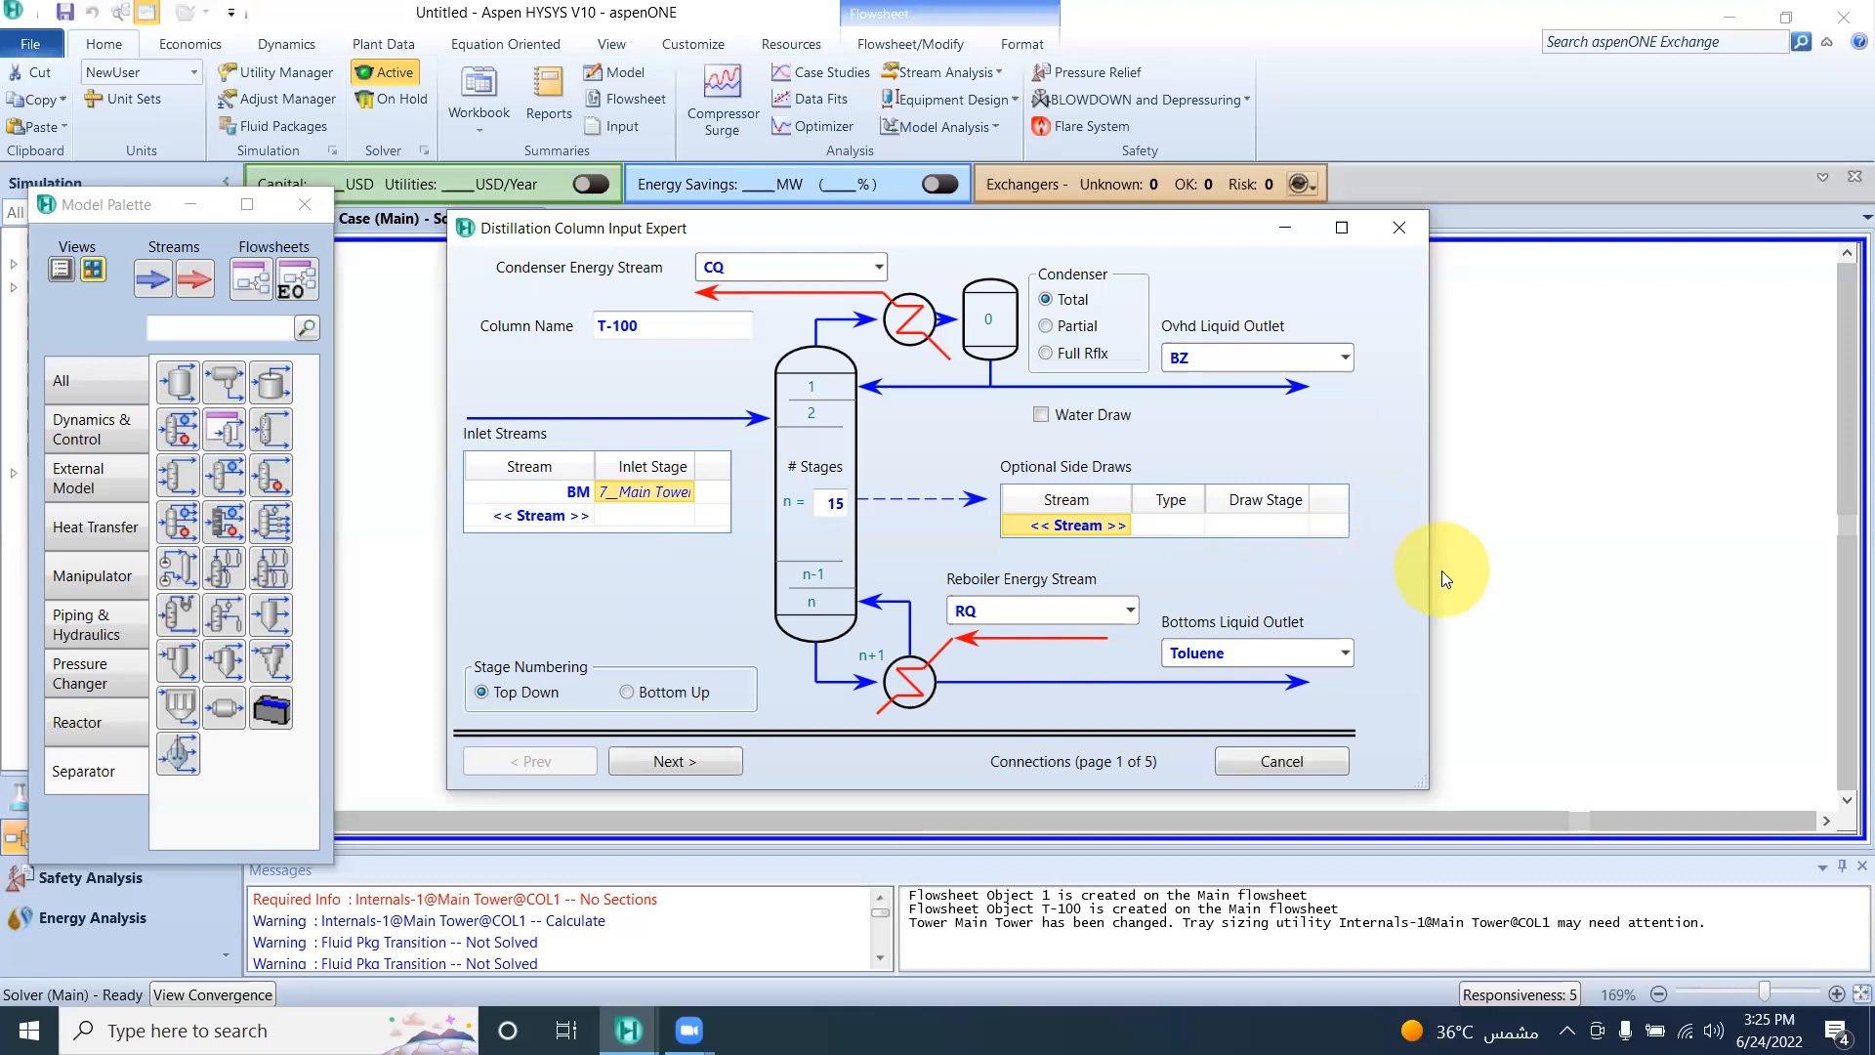
left_click(668, 764)
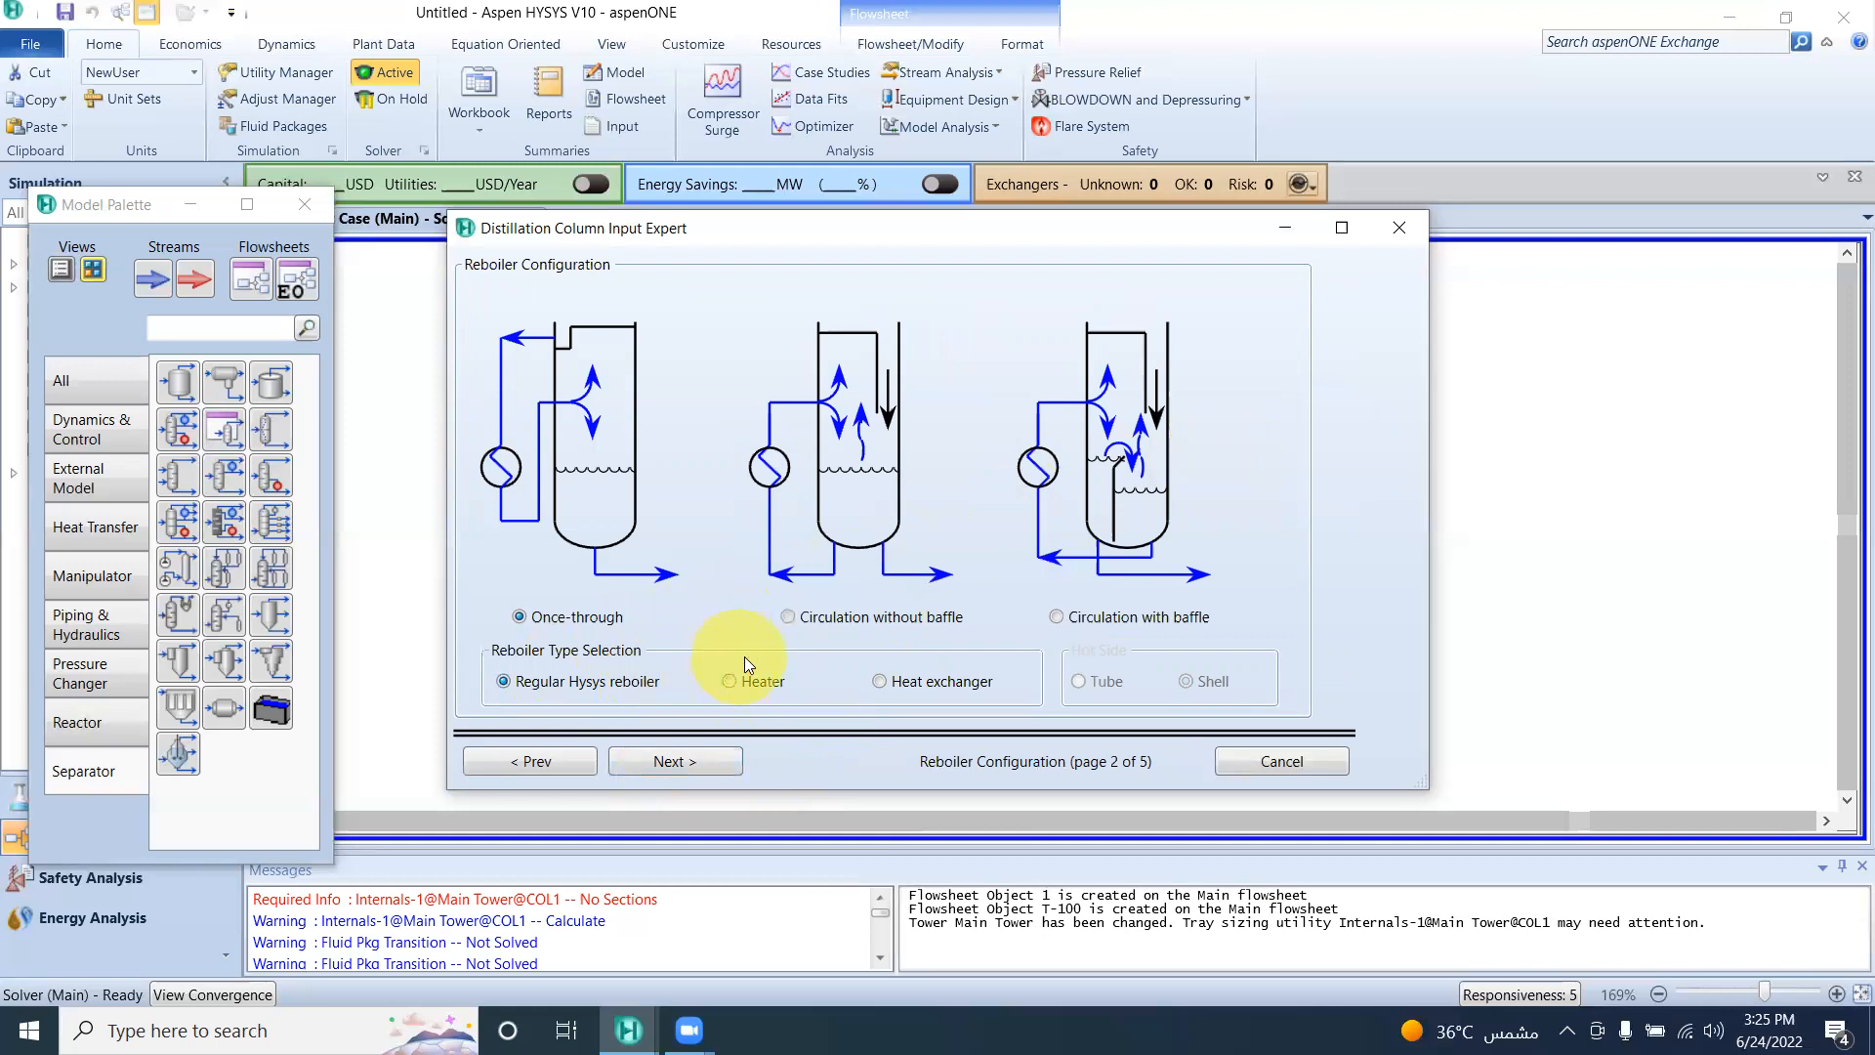
left_click(682, 761)
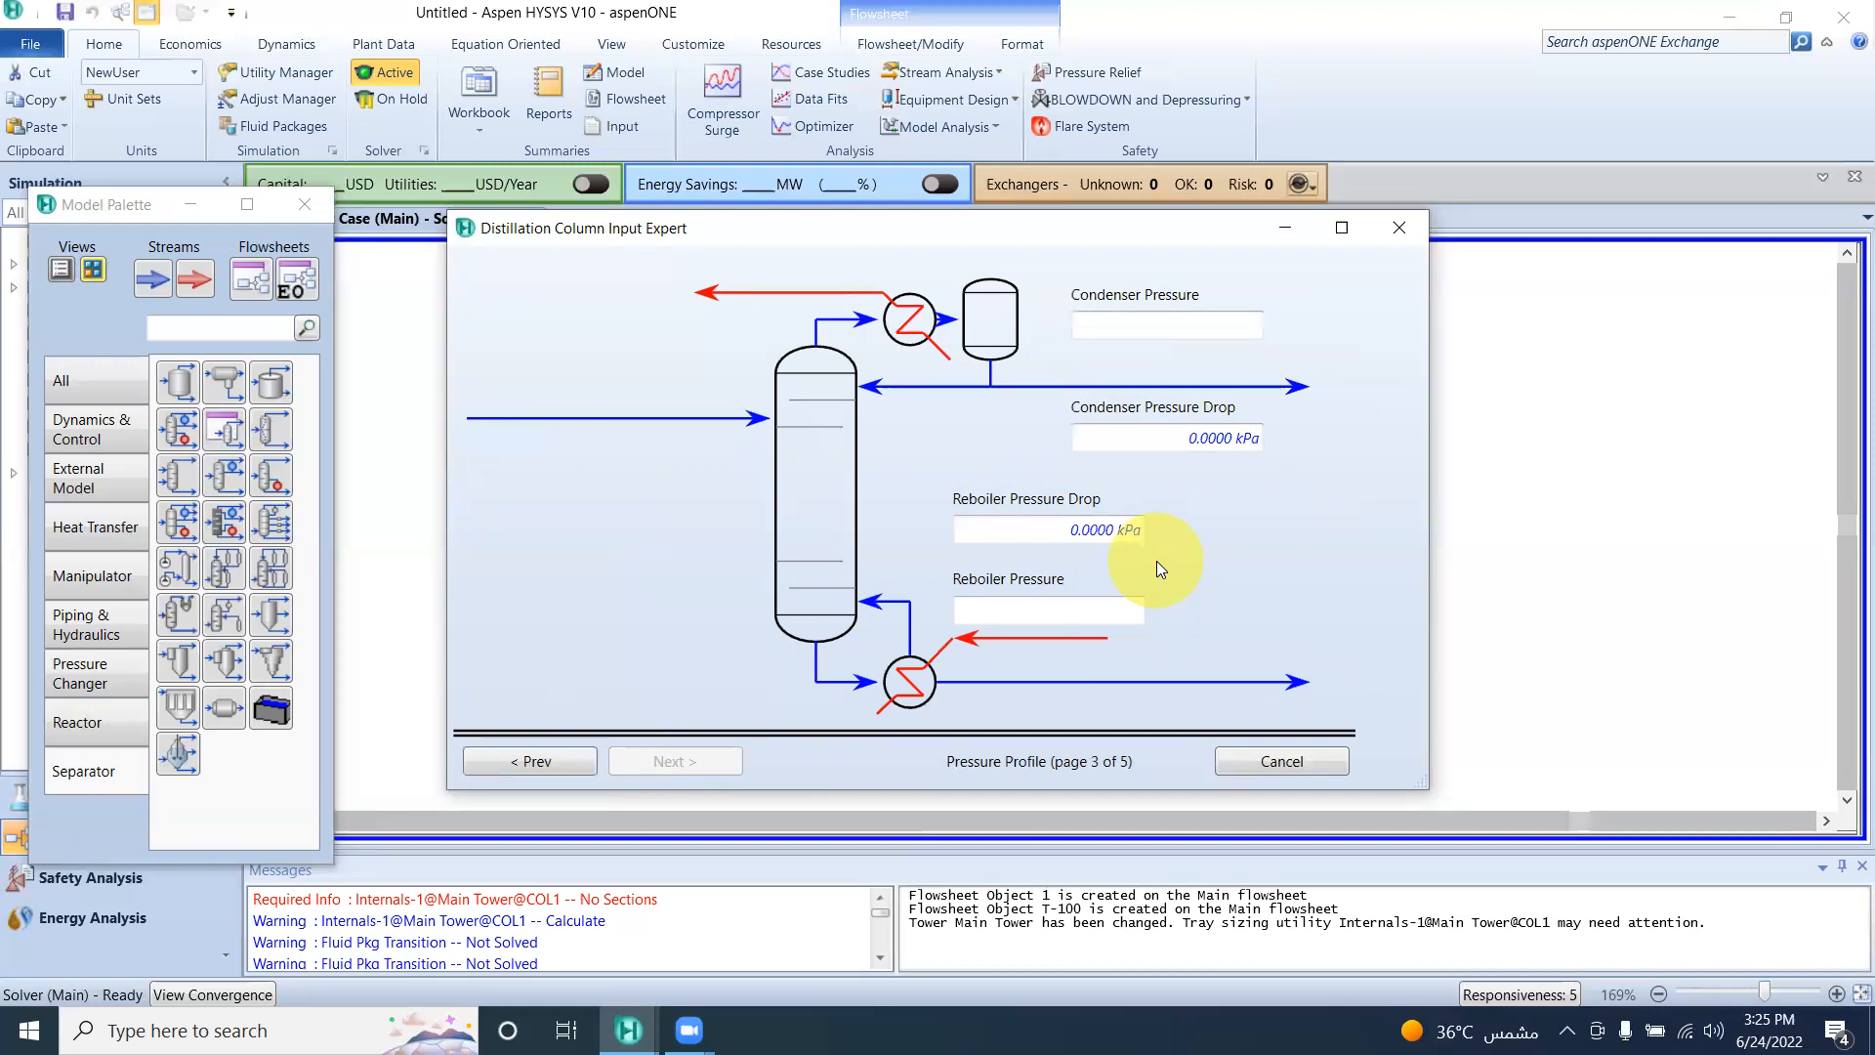
Step: Set the reboiler pressure to 107 kPa and the condenser pressure to 103 kPa
left_click(1096, 612)
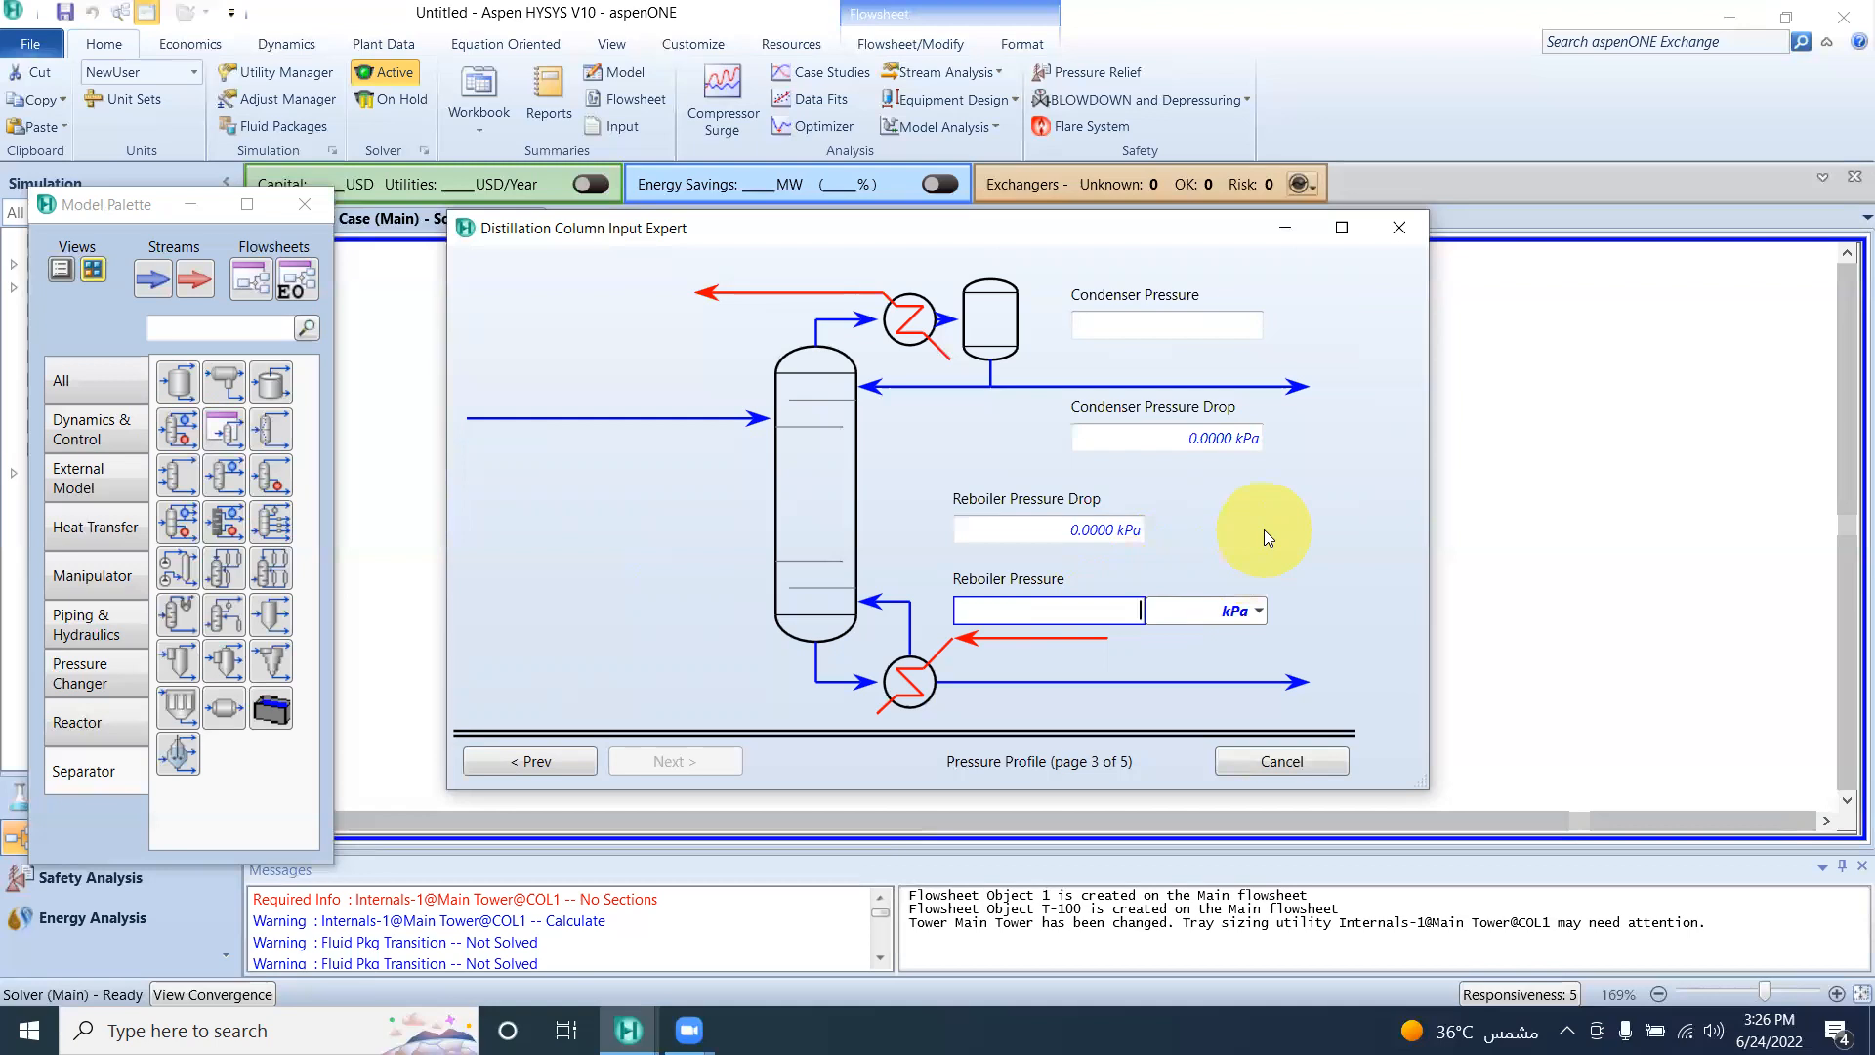
type("107")
key("Return")
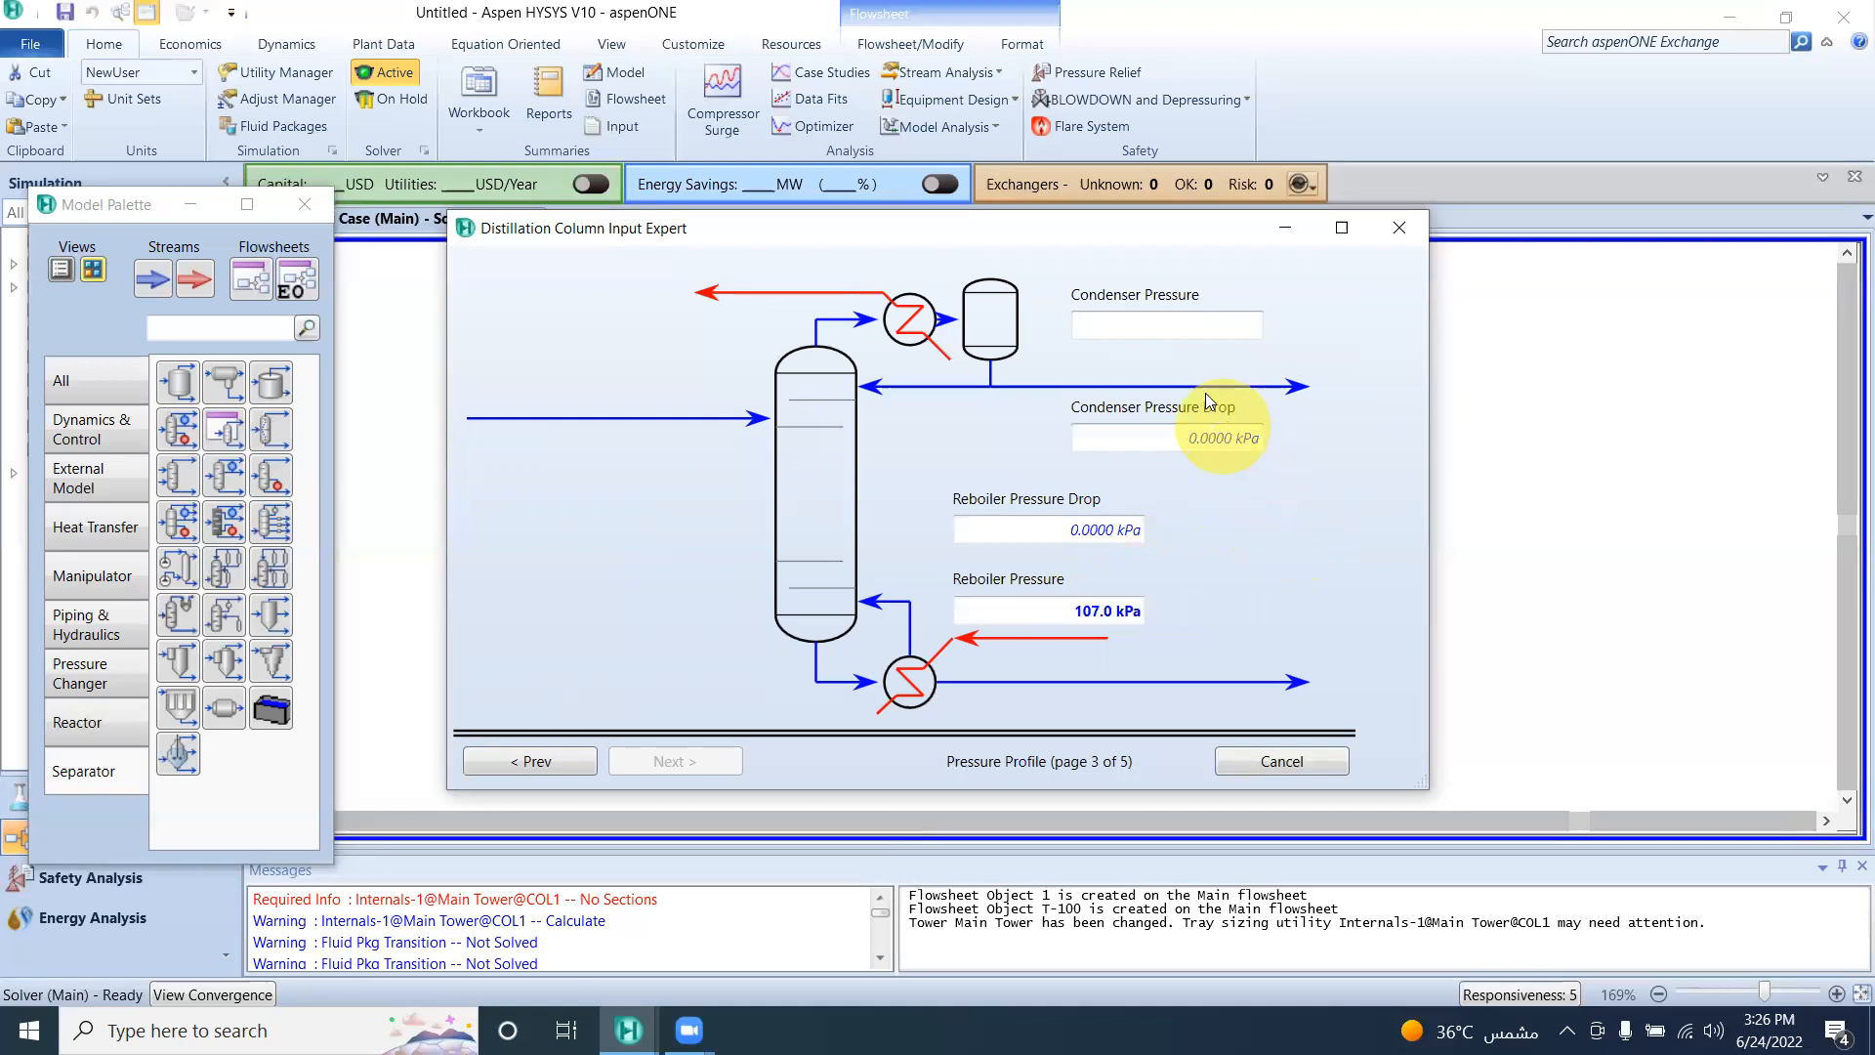
left_click(1199, 326)
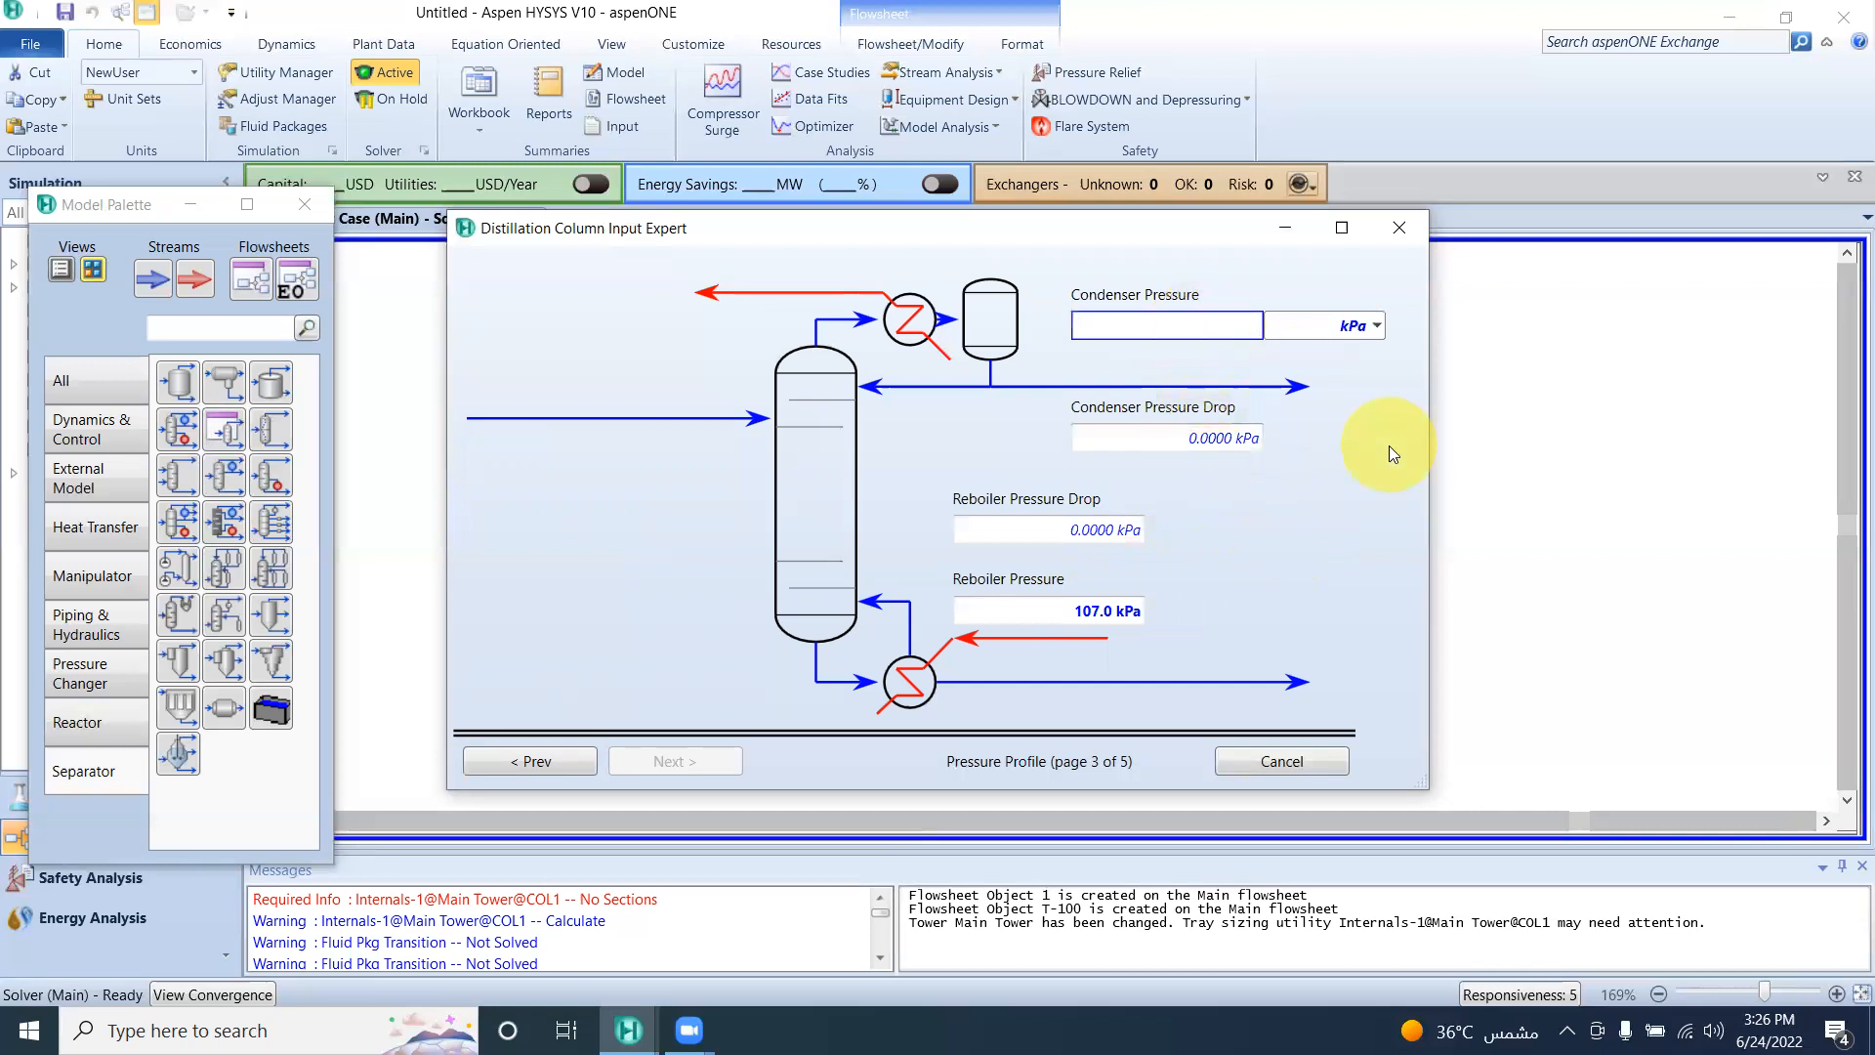
type("103")
key("Return")
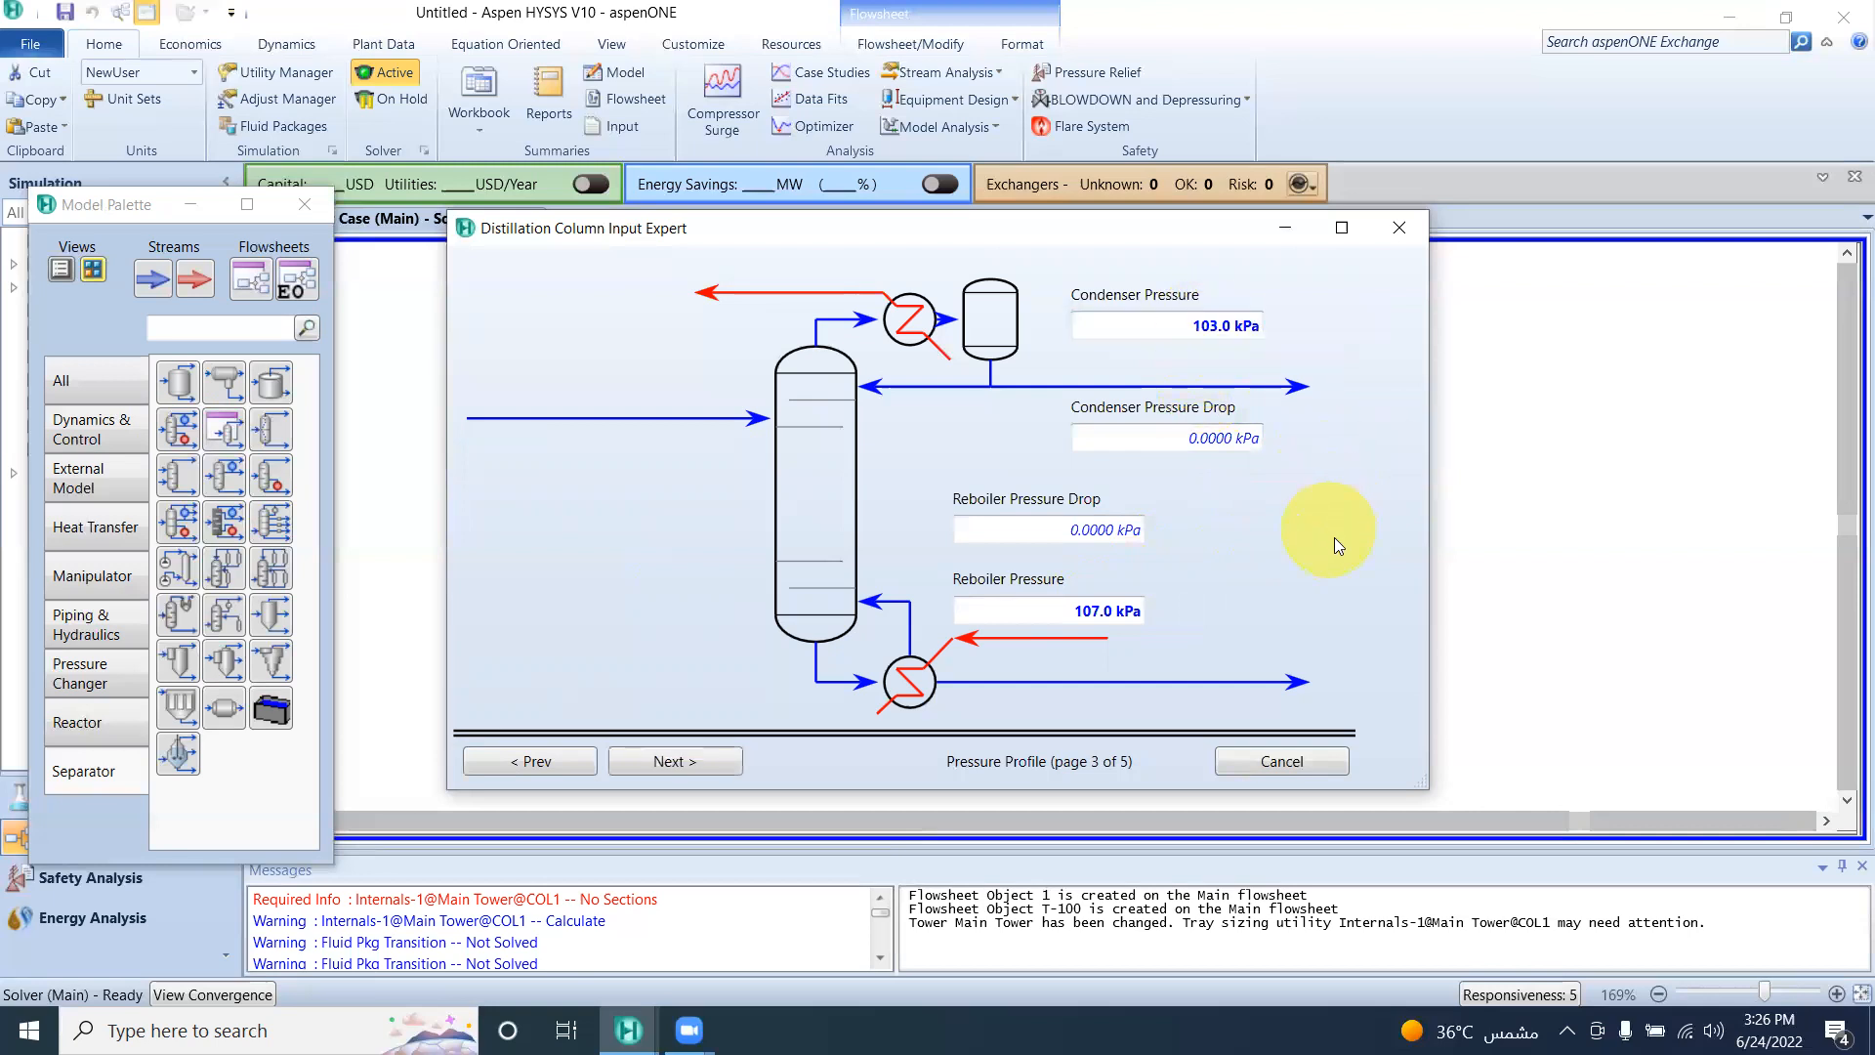
Step: Finish the input expert without temperature estimates, reflux ratio or liquid rate, and maximize the column's property window
left_click(699, 761)
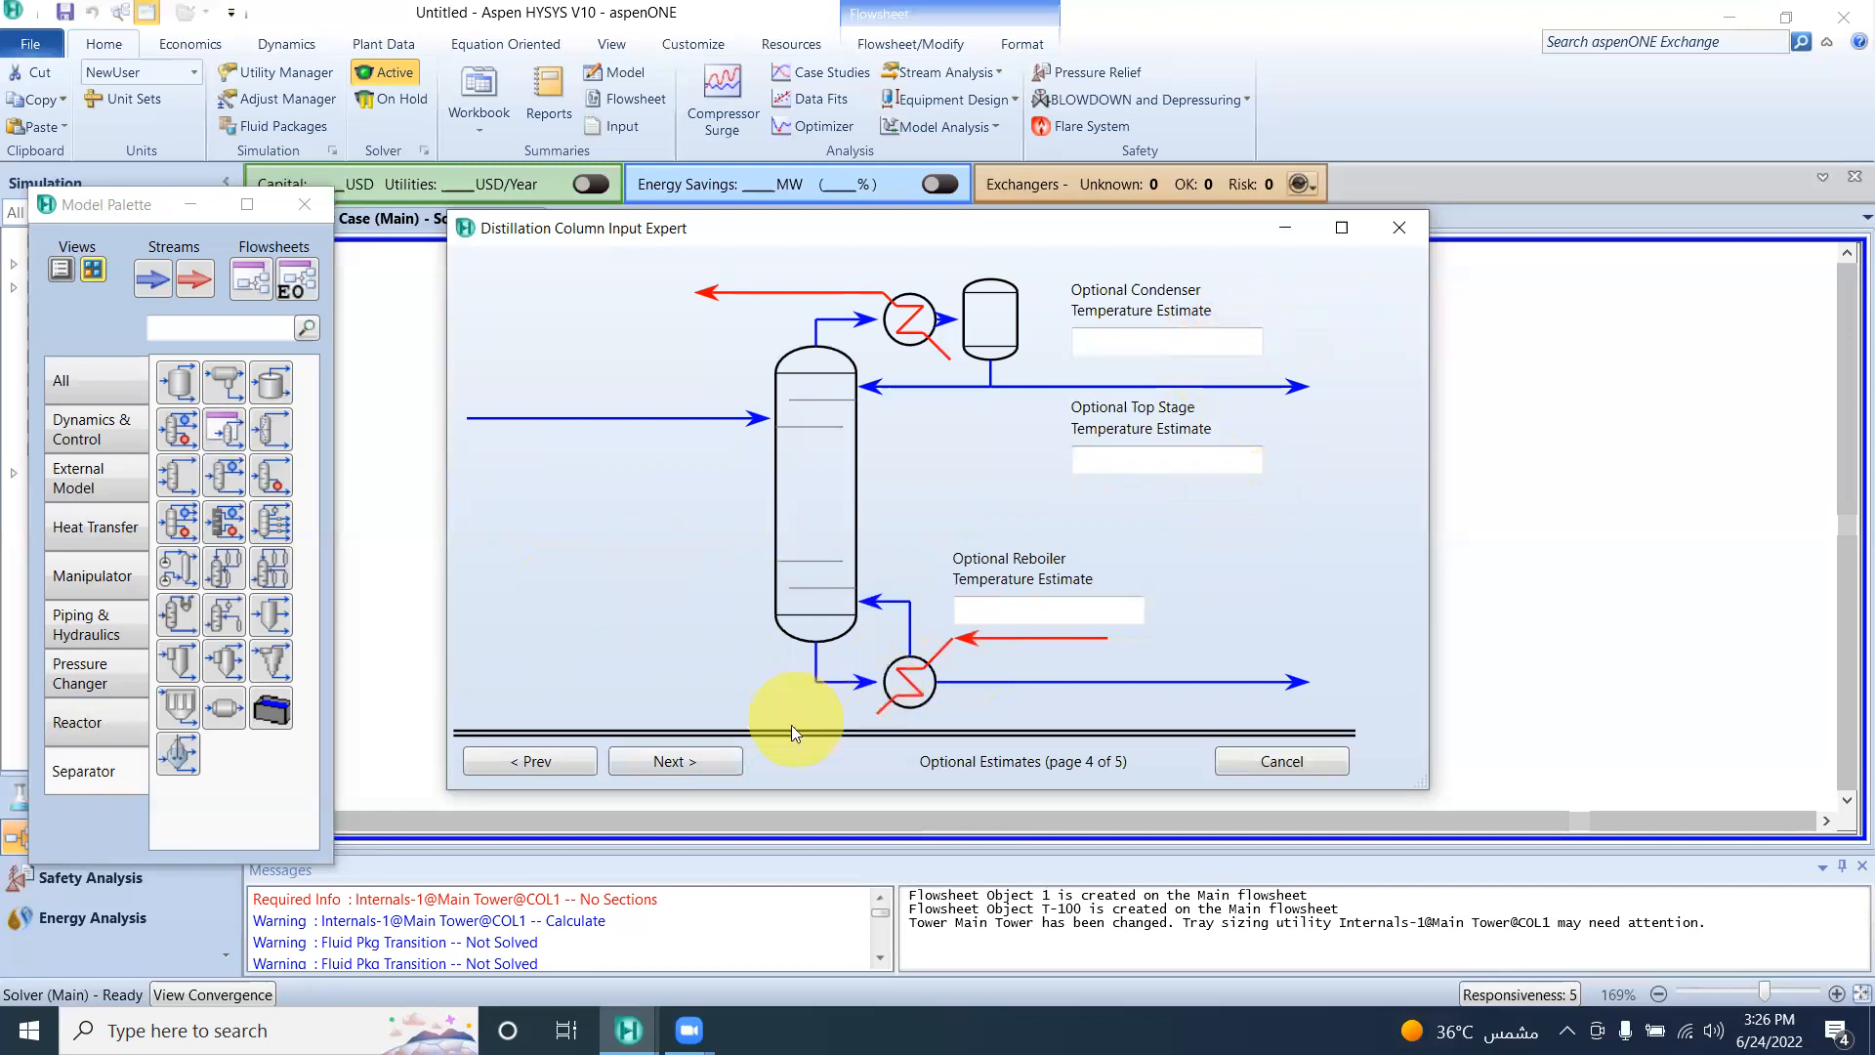
left_click(724, 761)
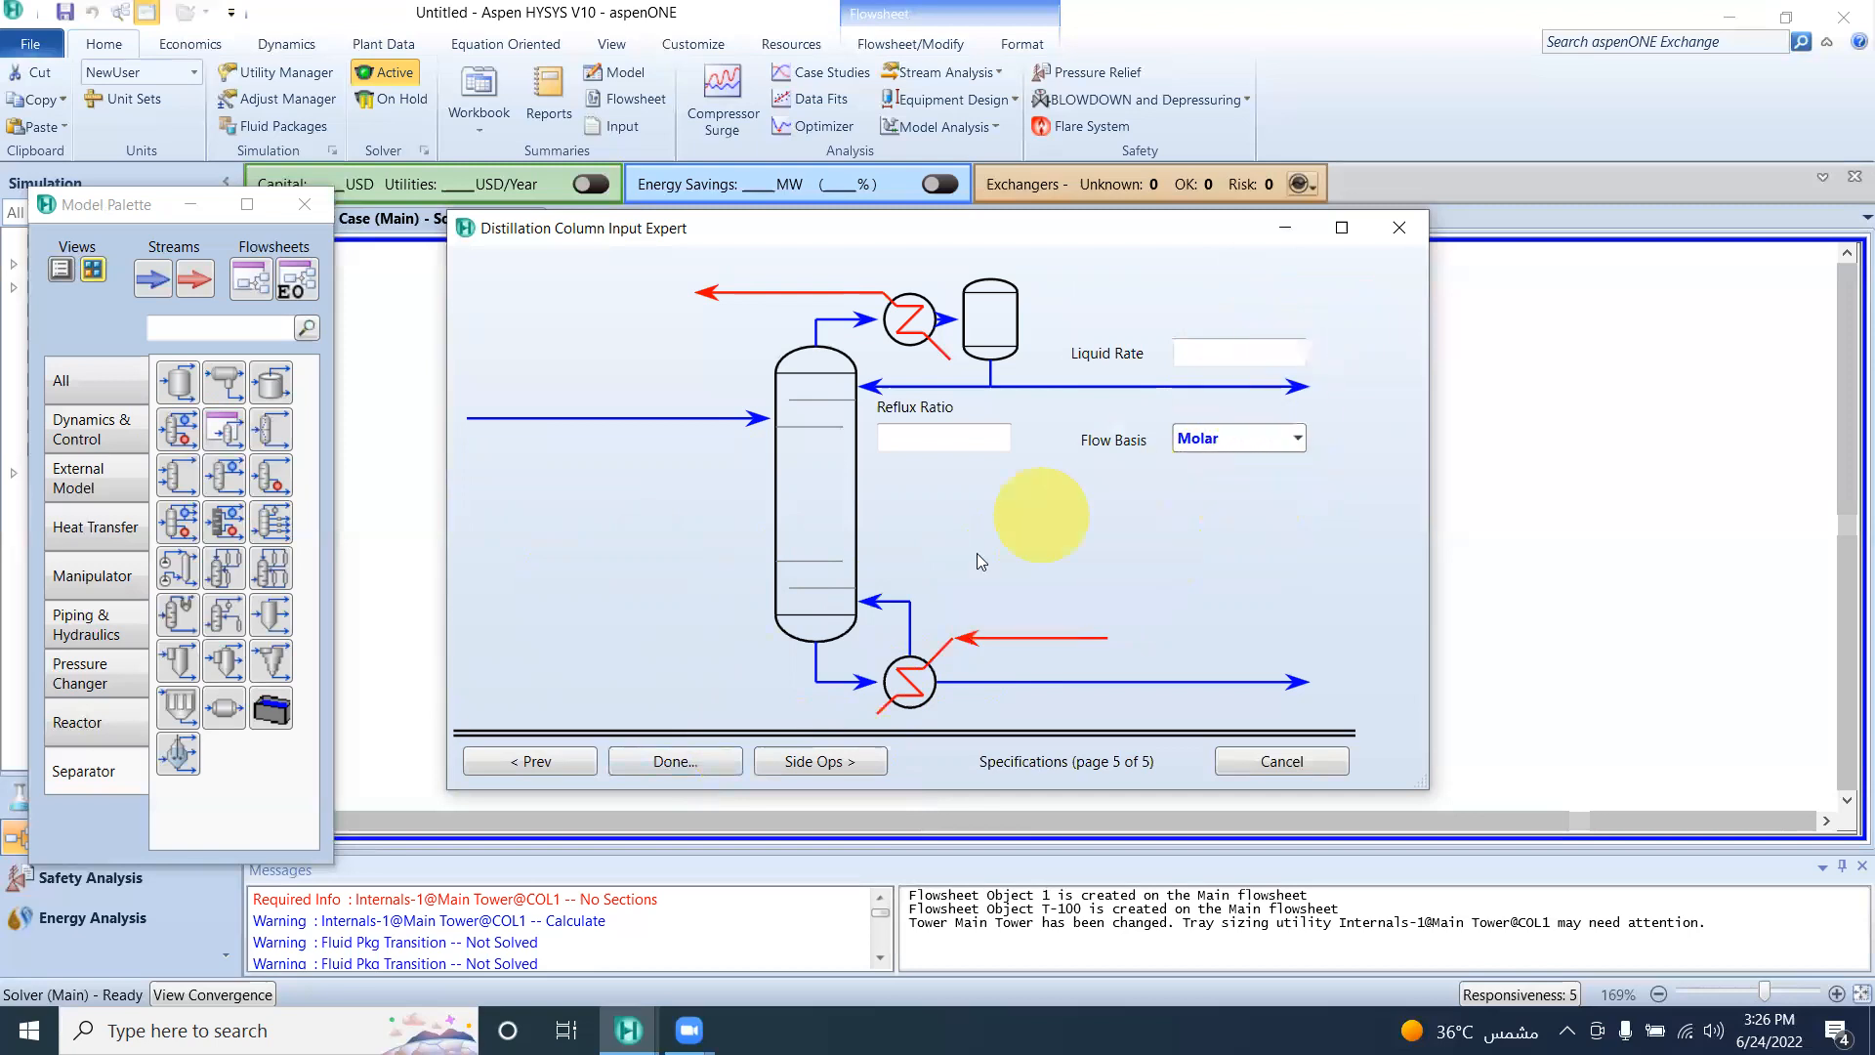
left_click(697, 767)
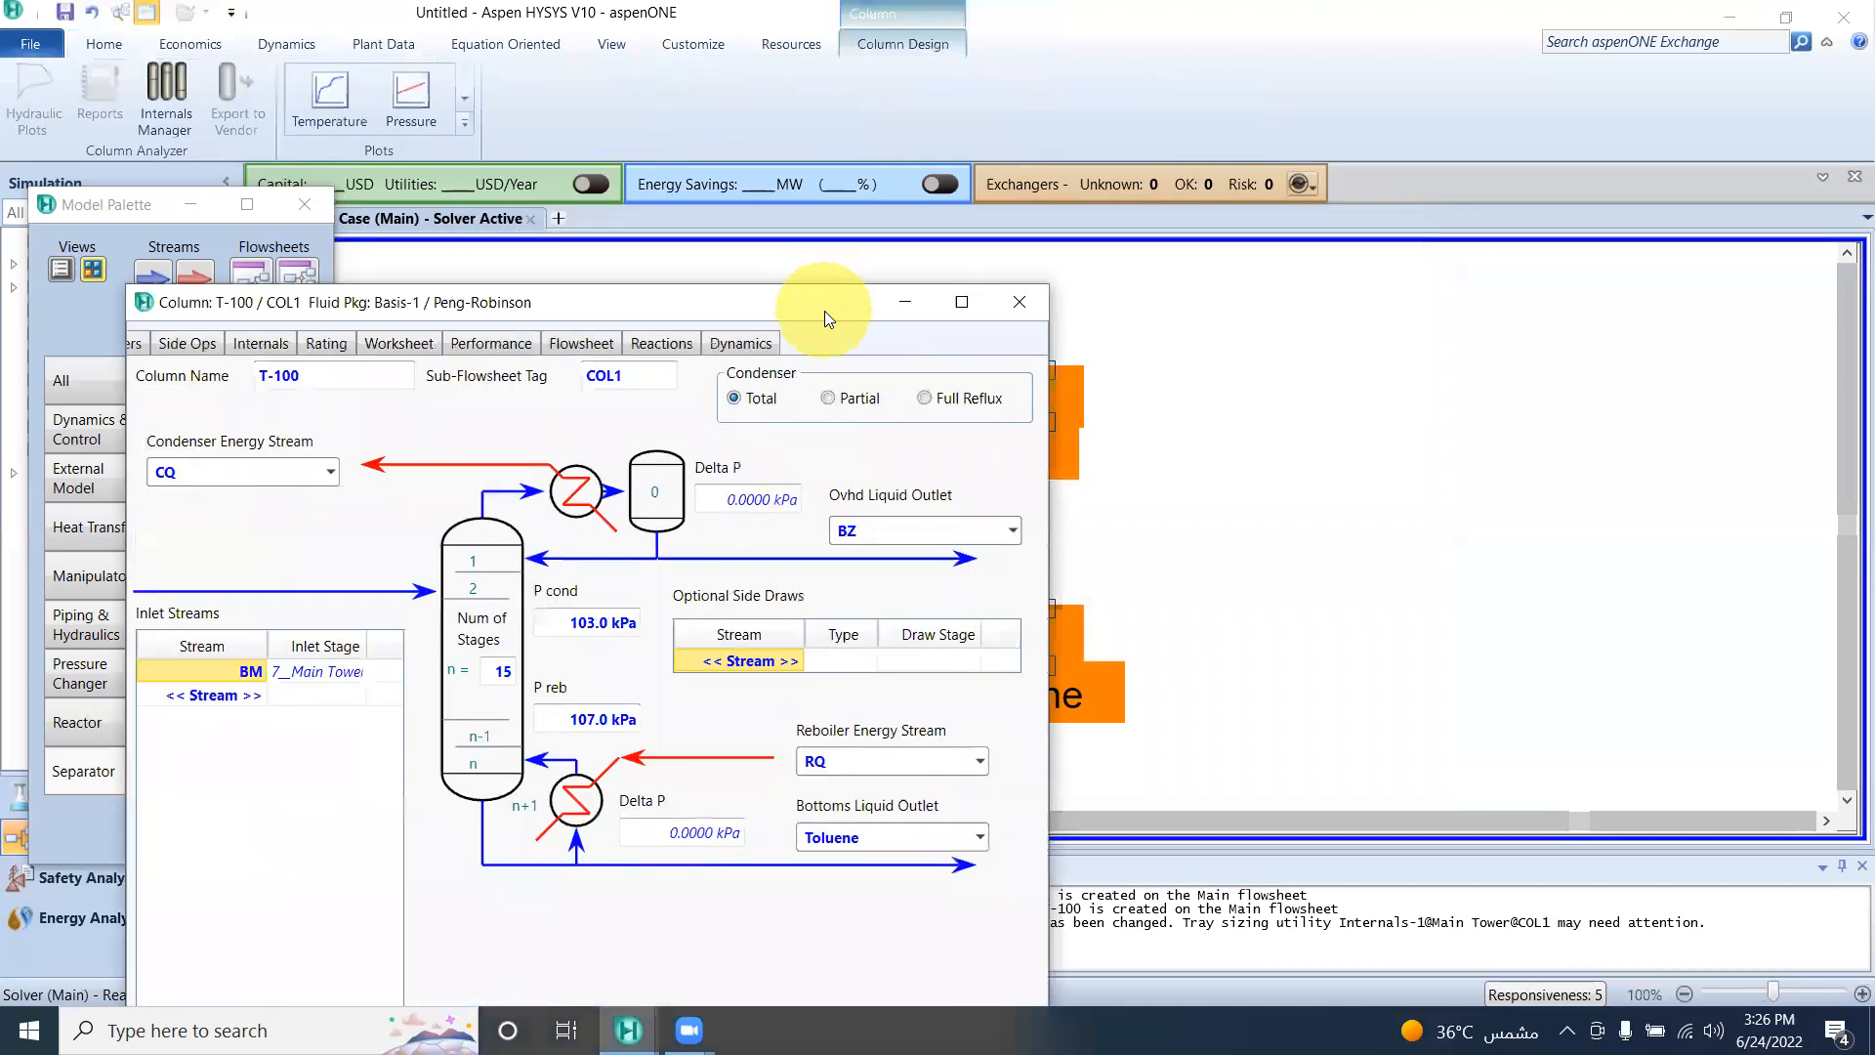
left_click(960, 307)
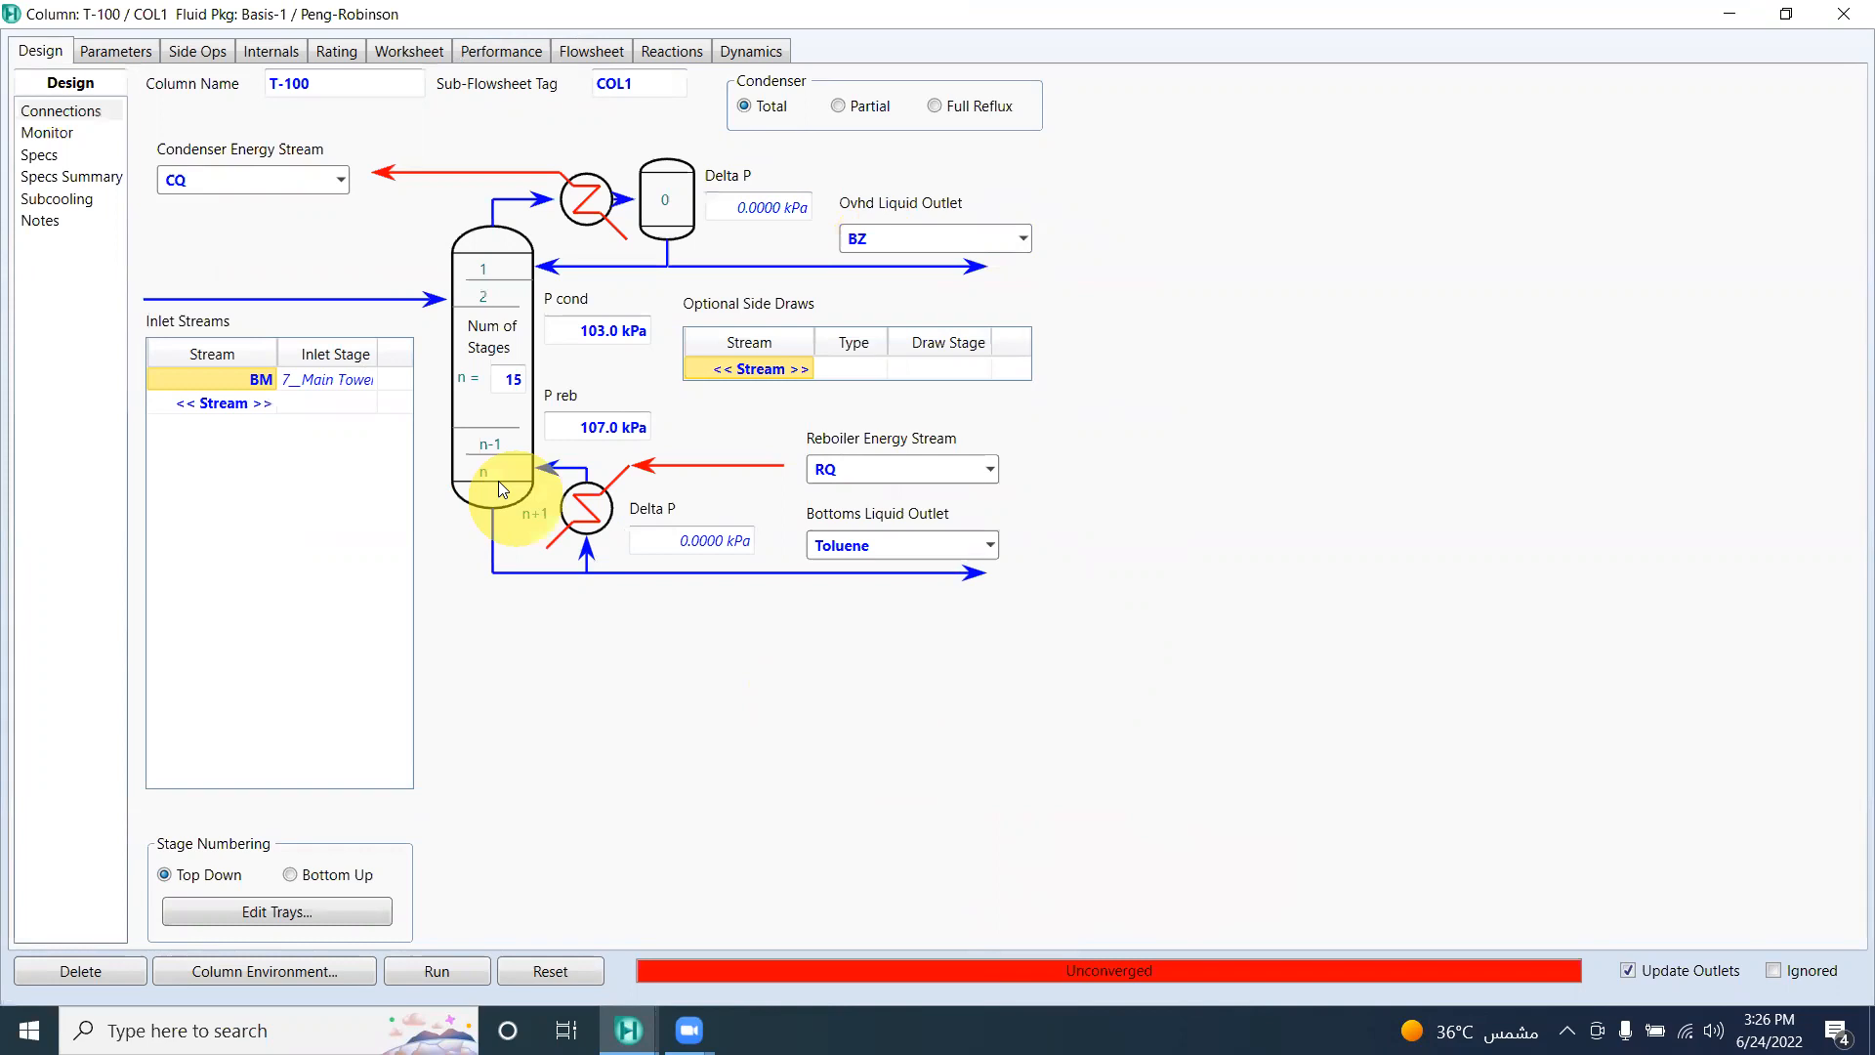
Step: Deactivate the Reflux Ratio and Distillate Rate specifications in the column's monitor
left_click(47, 133)
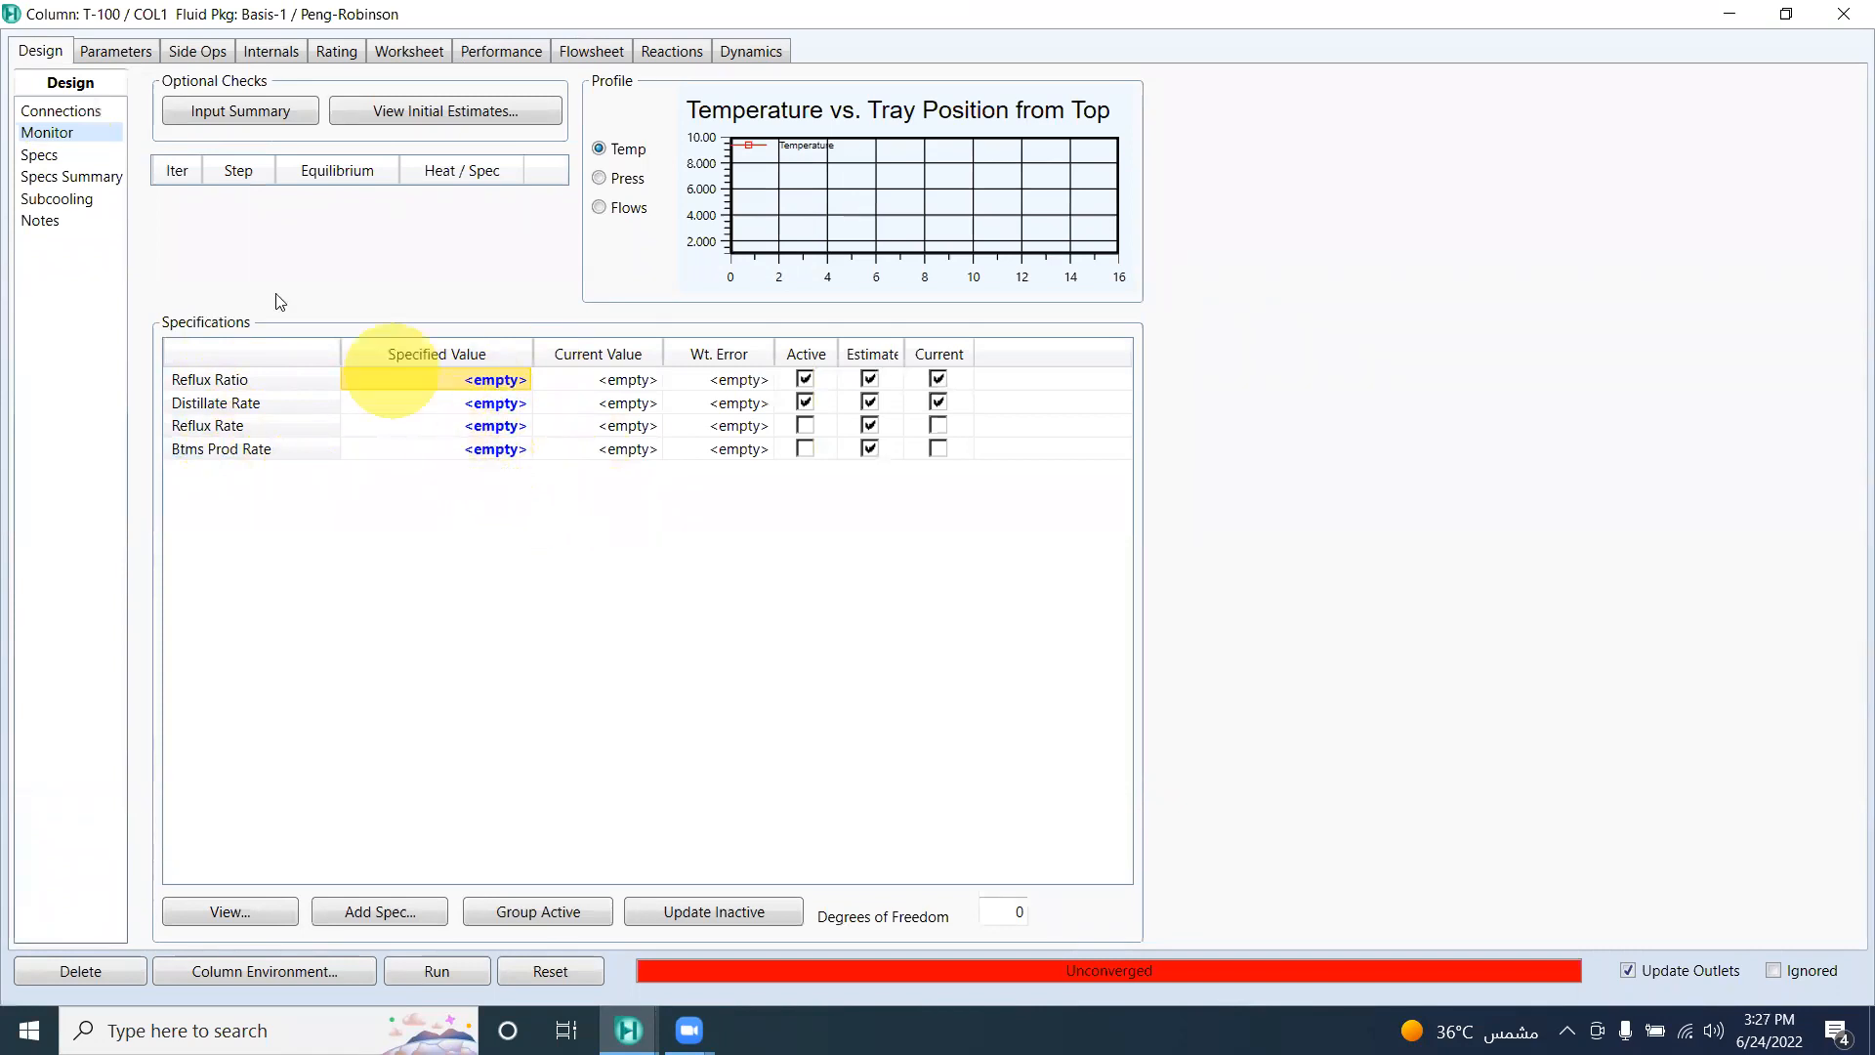
left_click(56, 155)
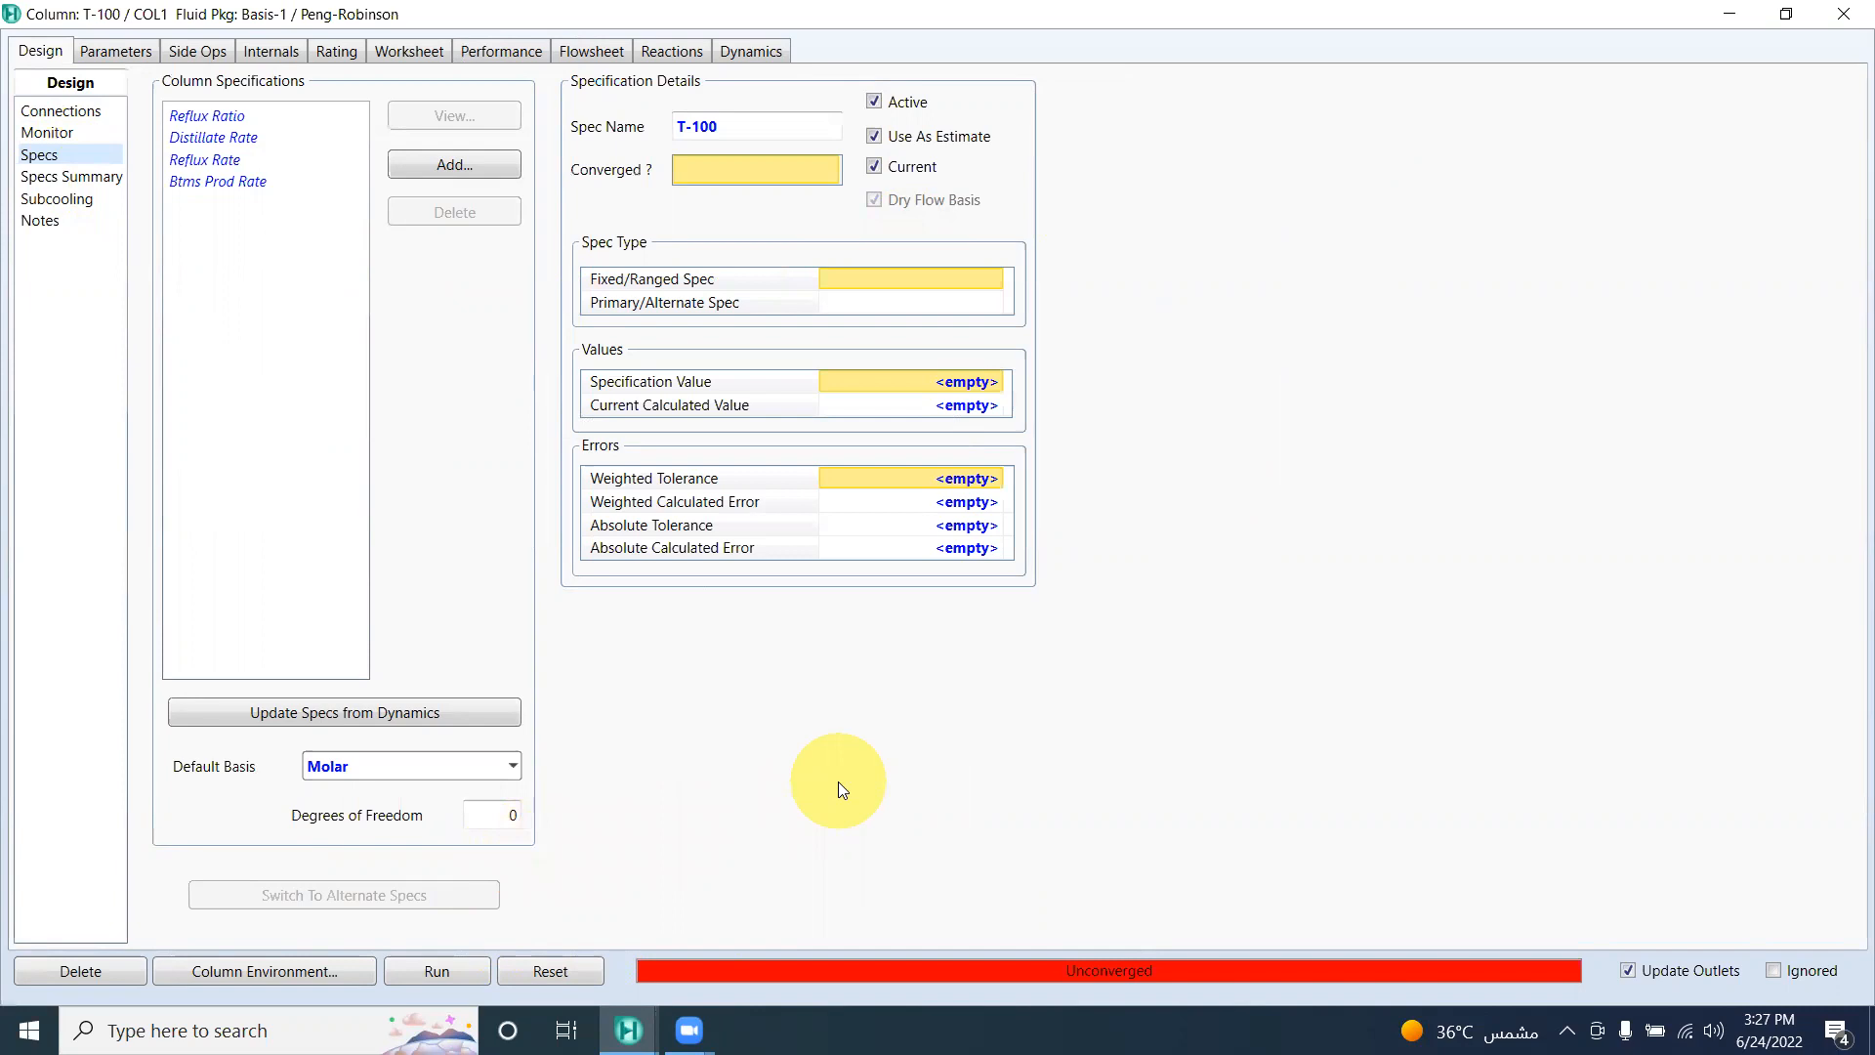
left_click(55, 132)
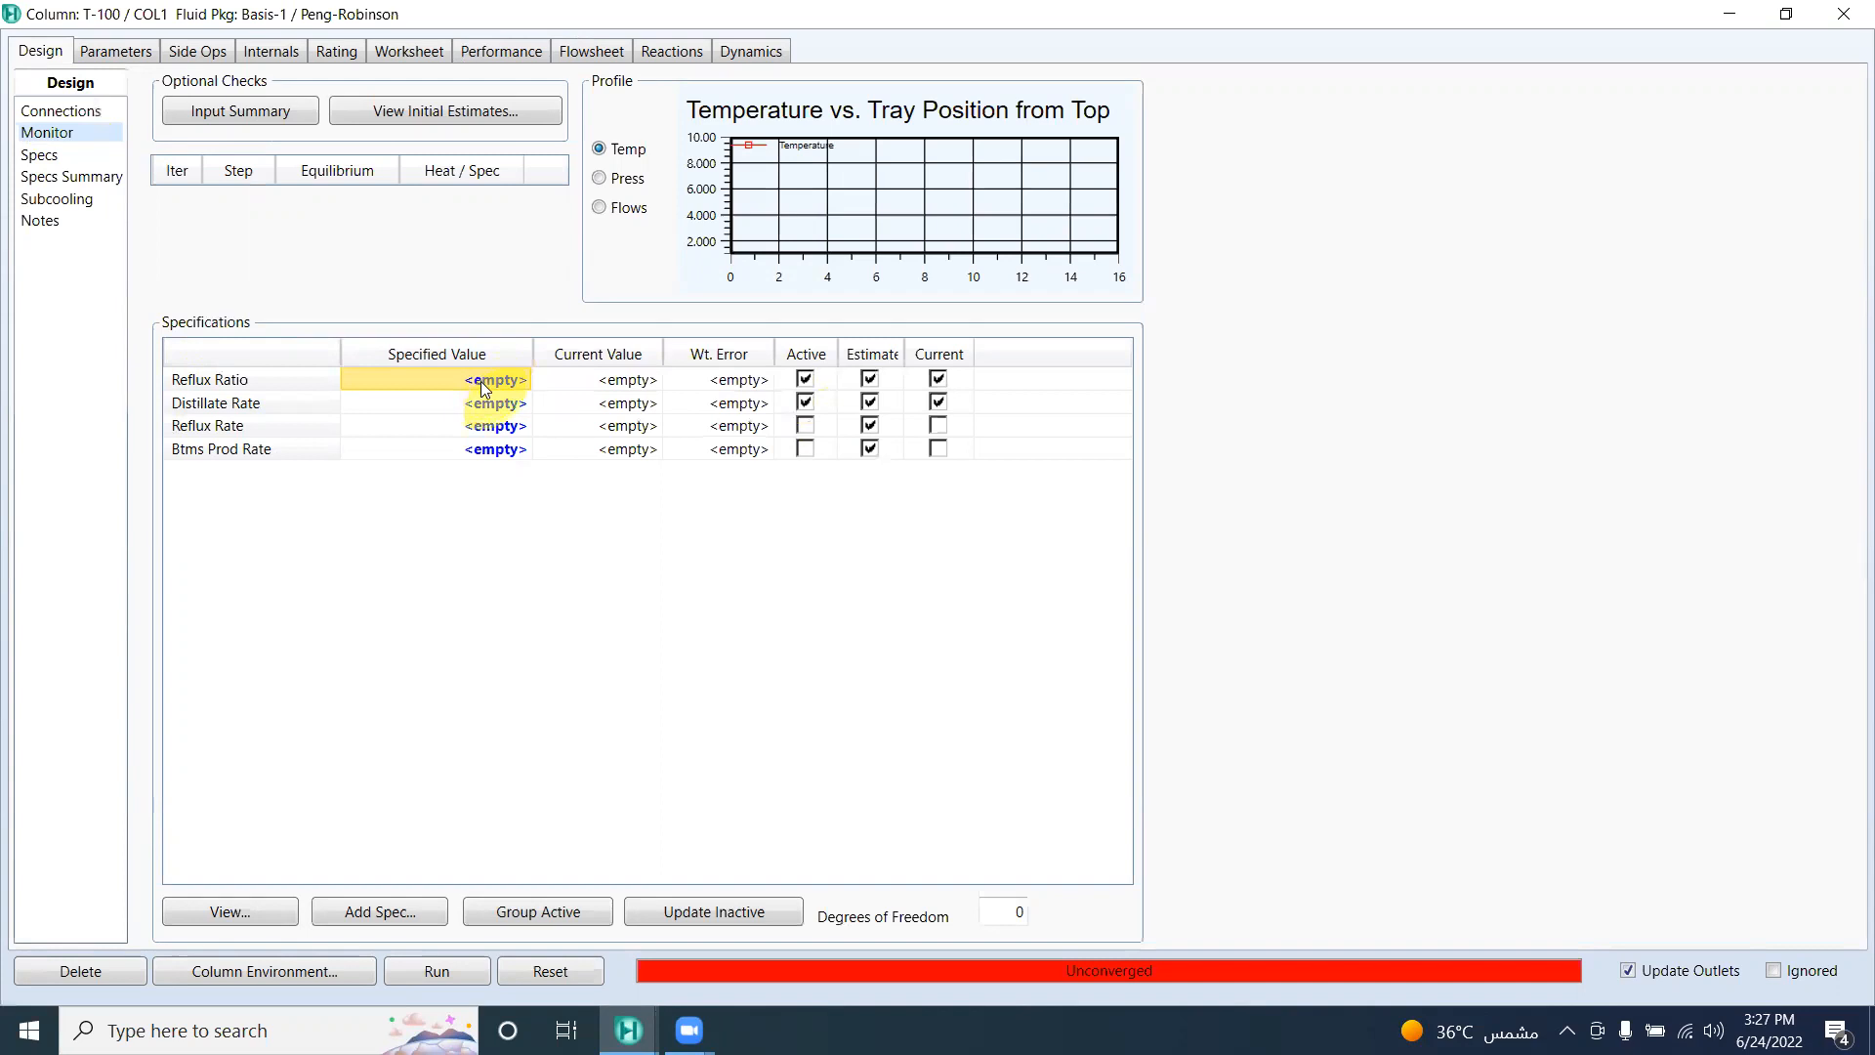
left_click(803, 378)
left_click(804, 403)
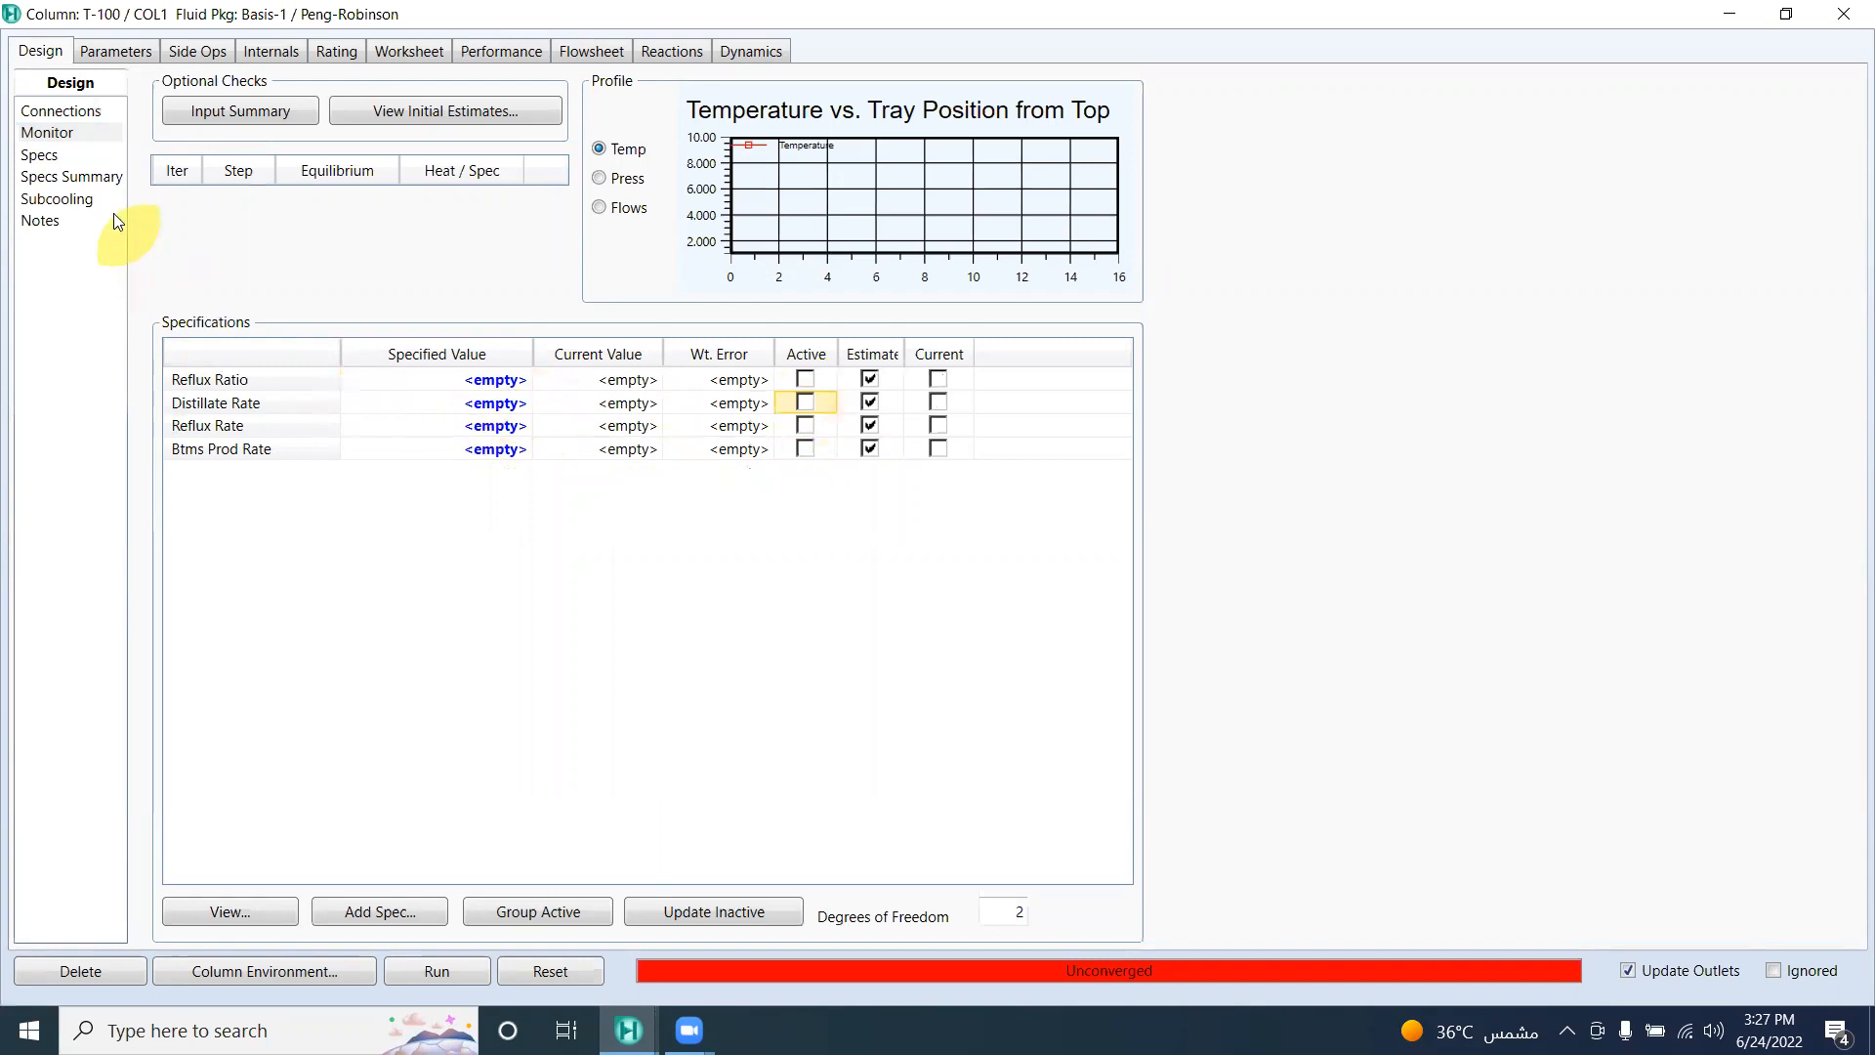
Step: Check the column's degrees of freedom and add a Column Component Fraction specification
left_click(54, 156)
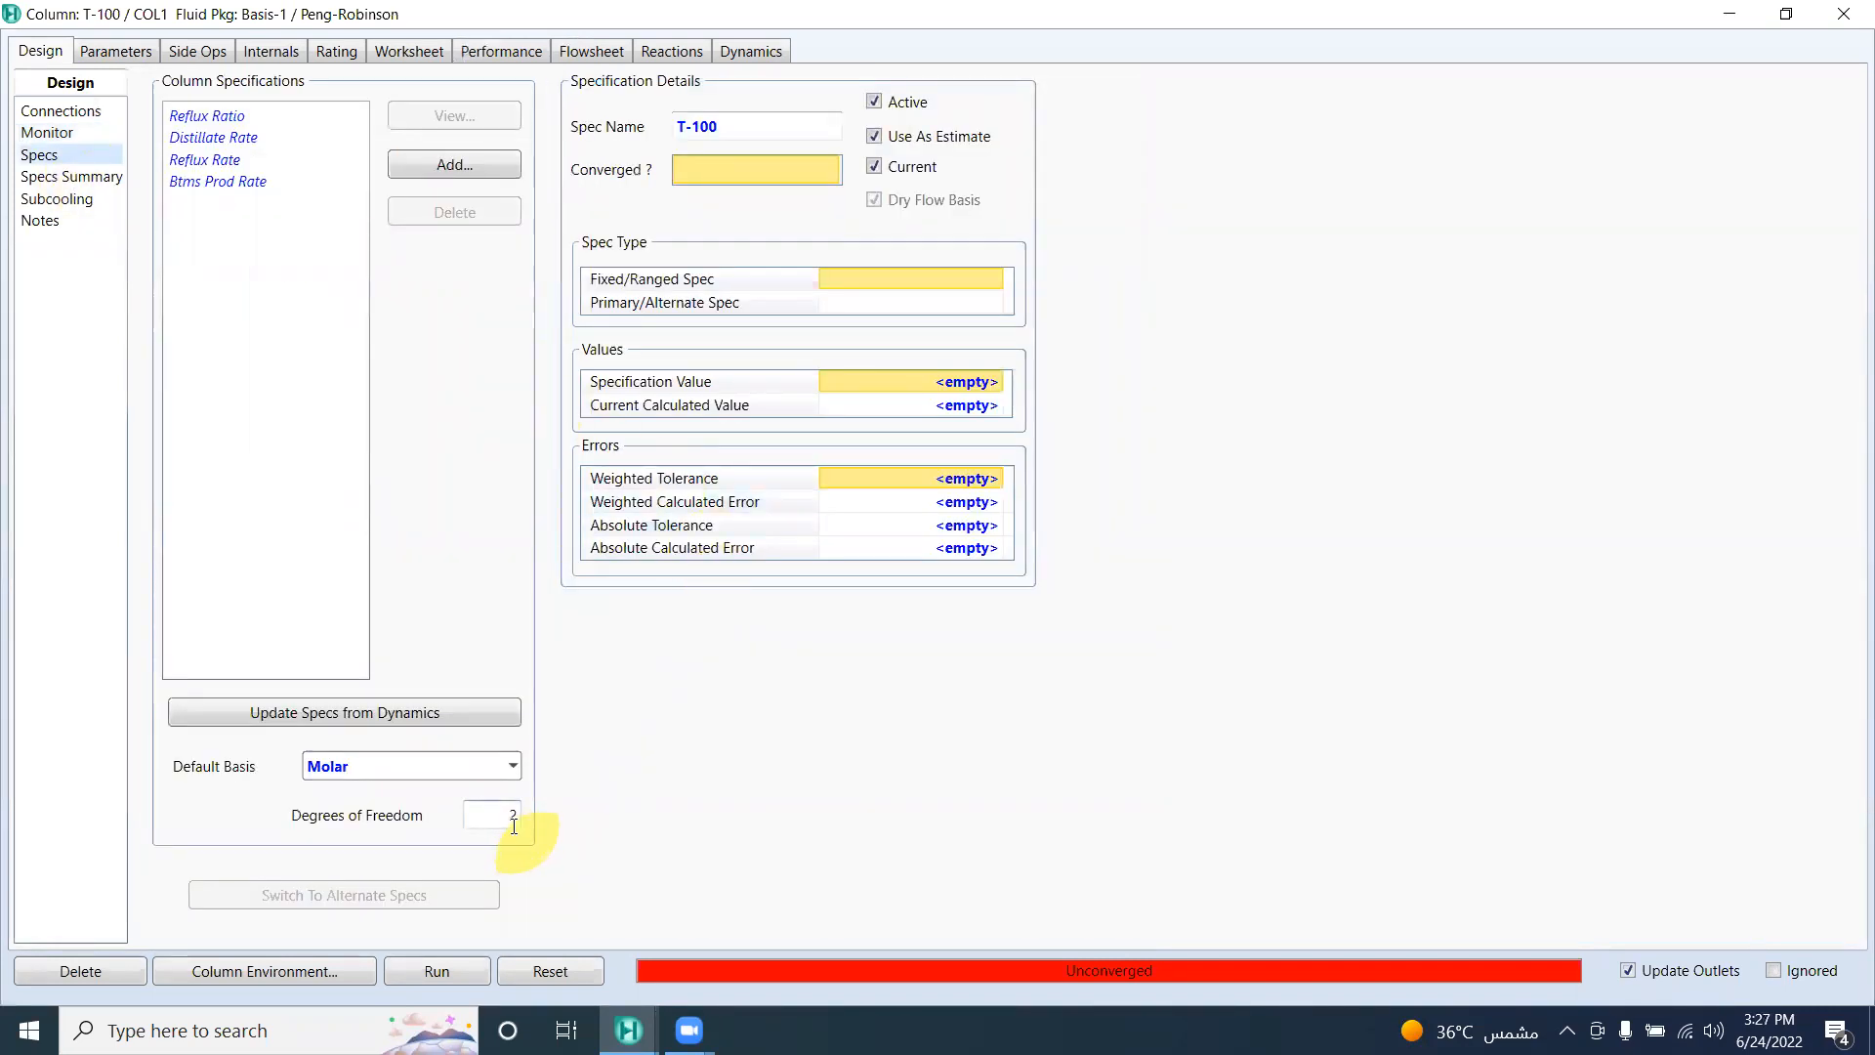
left_click(66, 130)
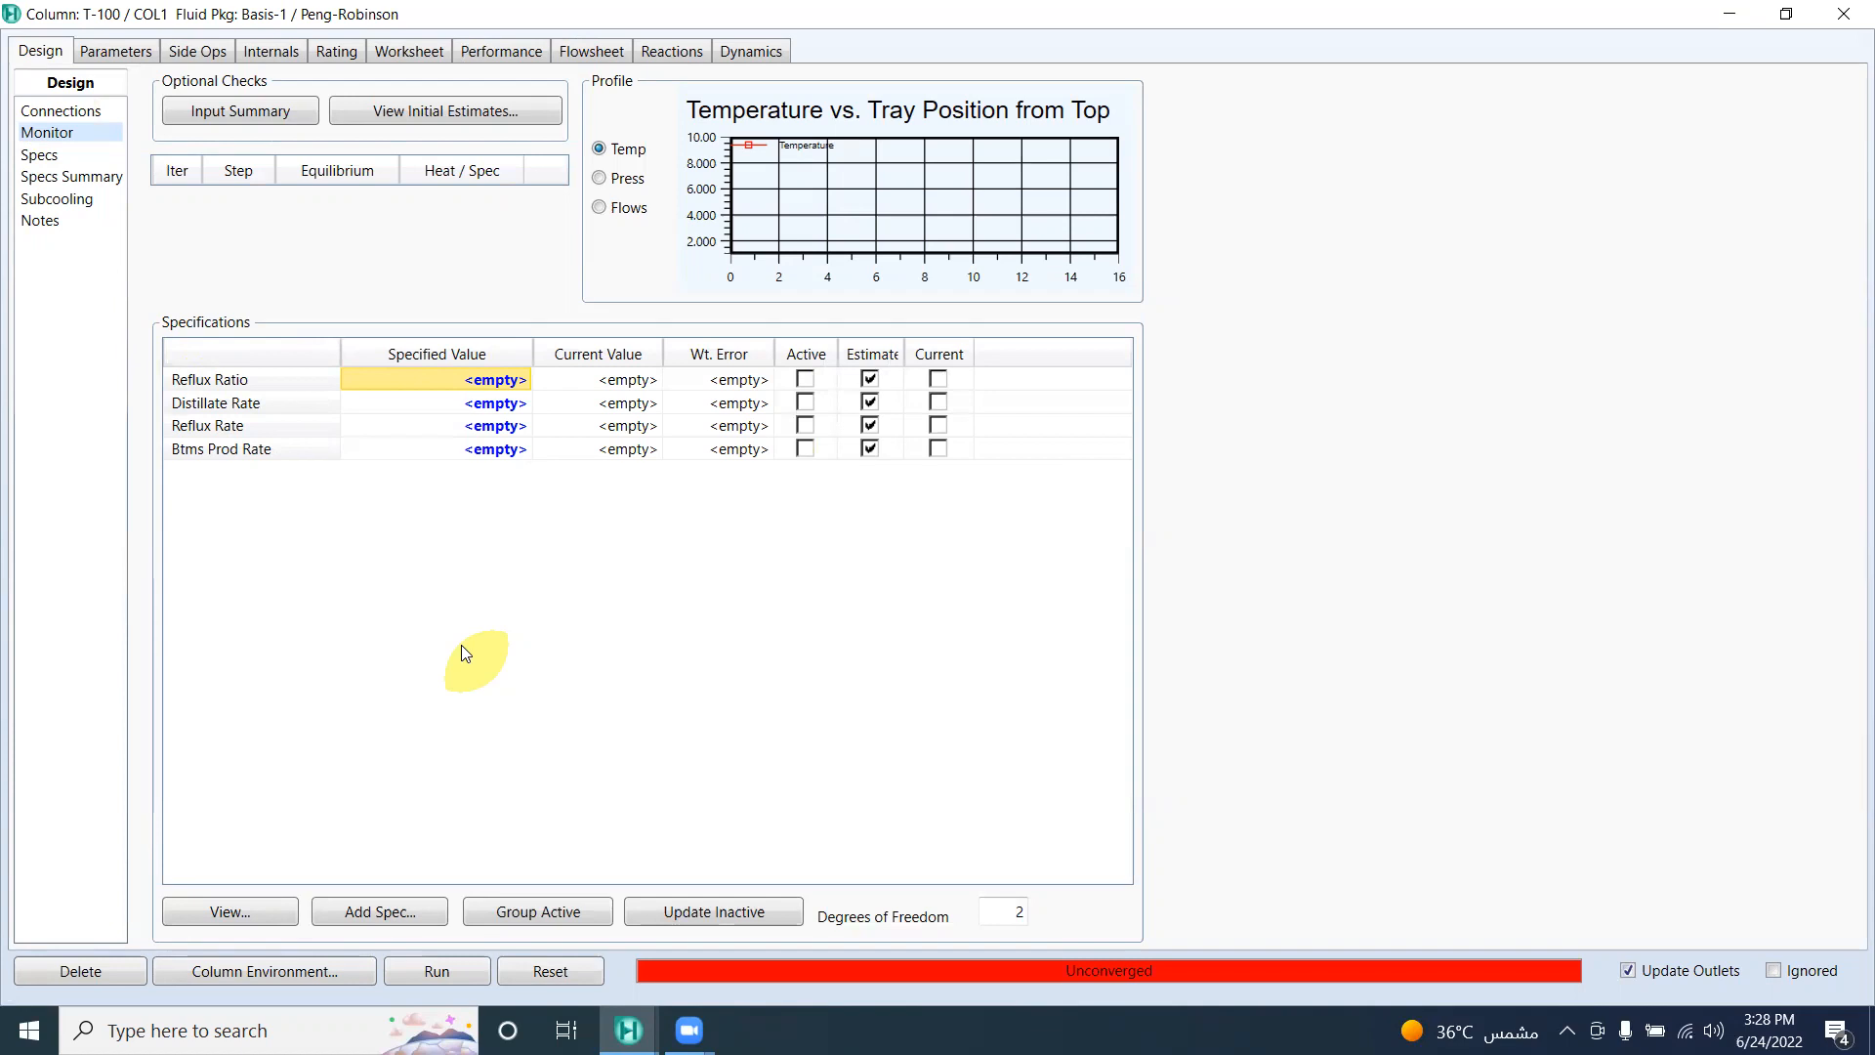
left_click(395, 916)
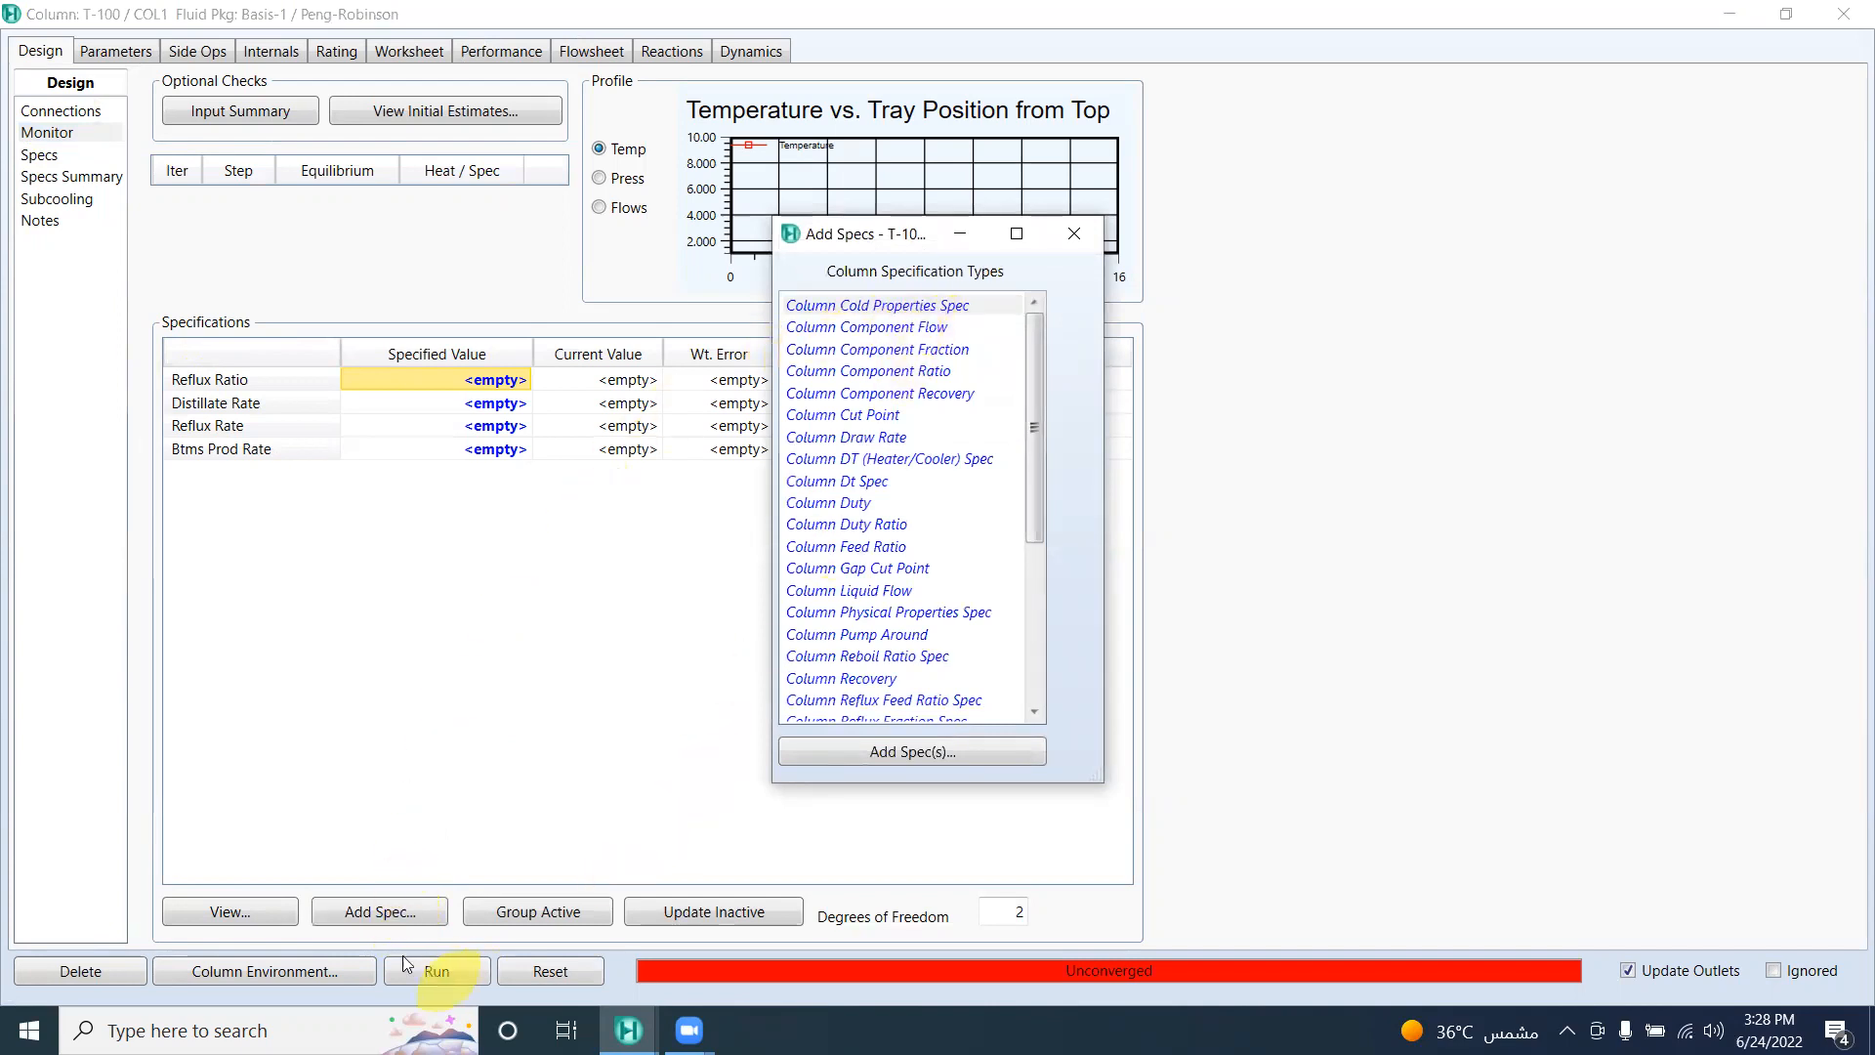
left_click(879, 350)
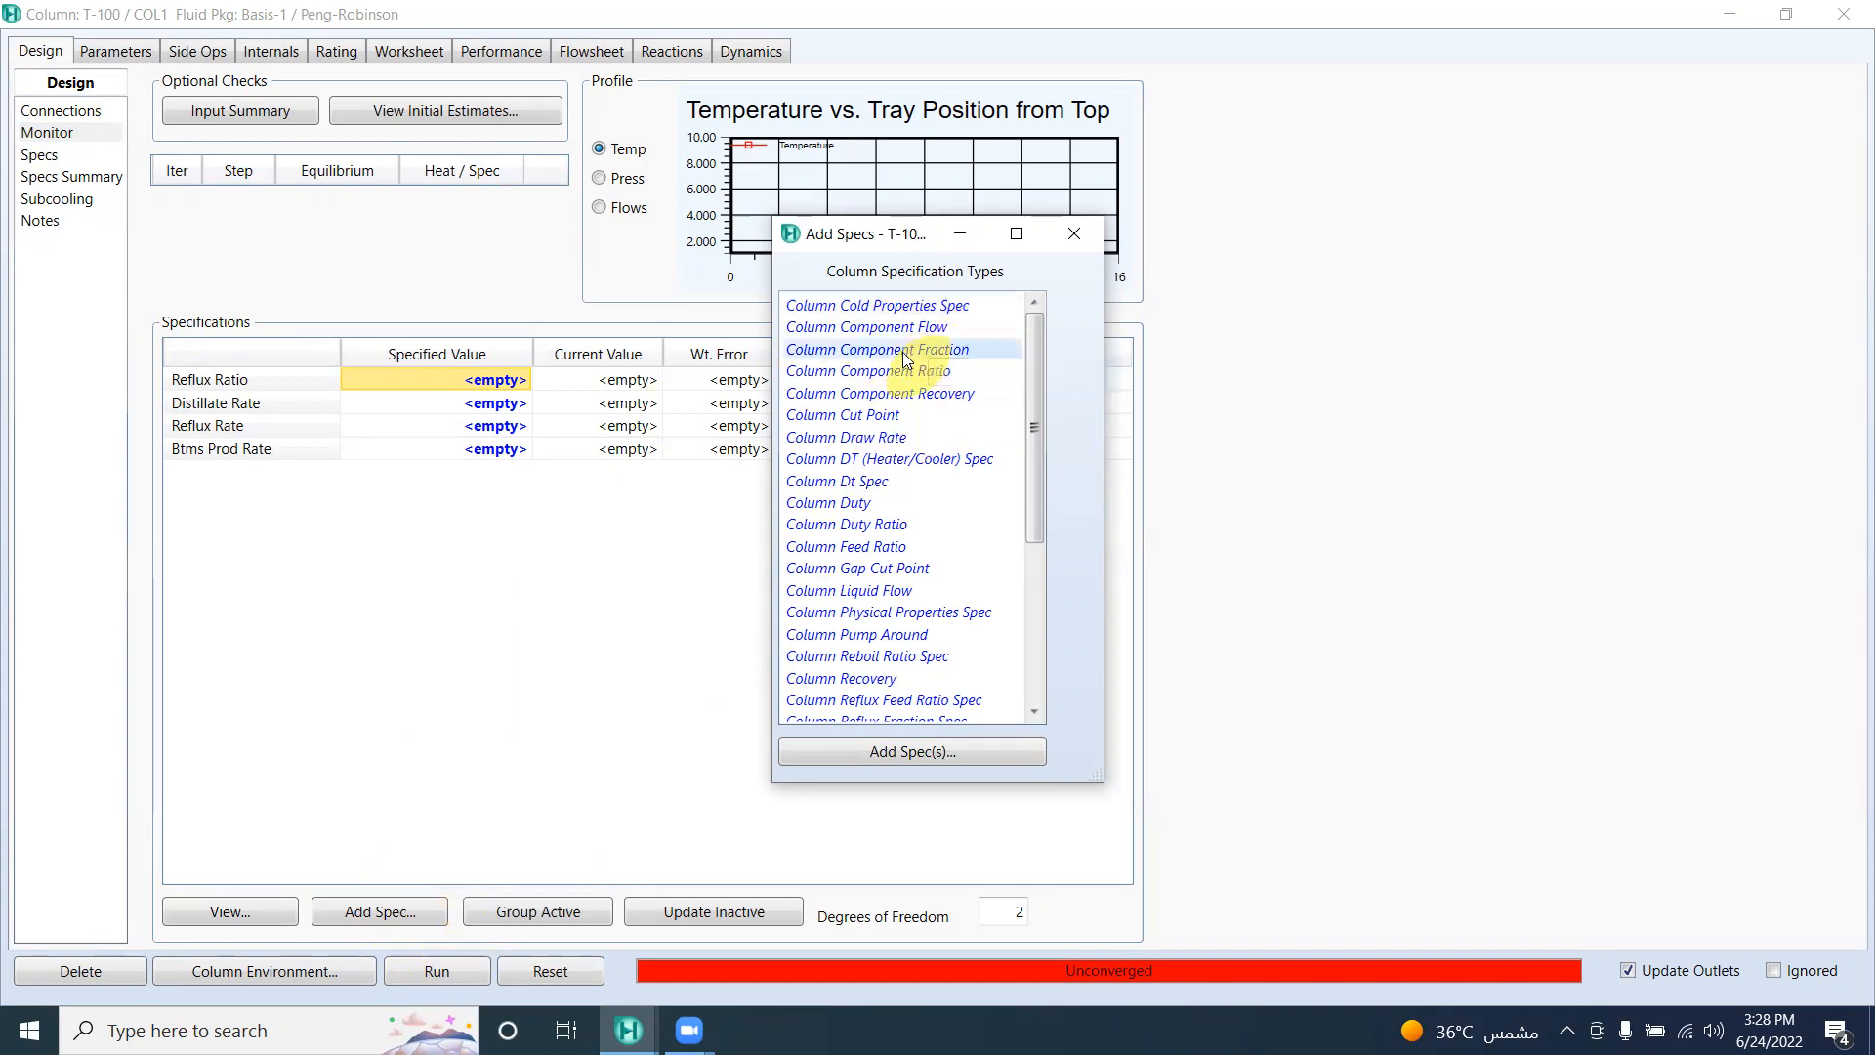
left_click(940, 752)
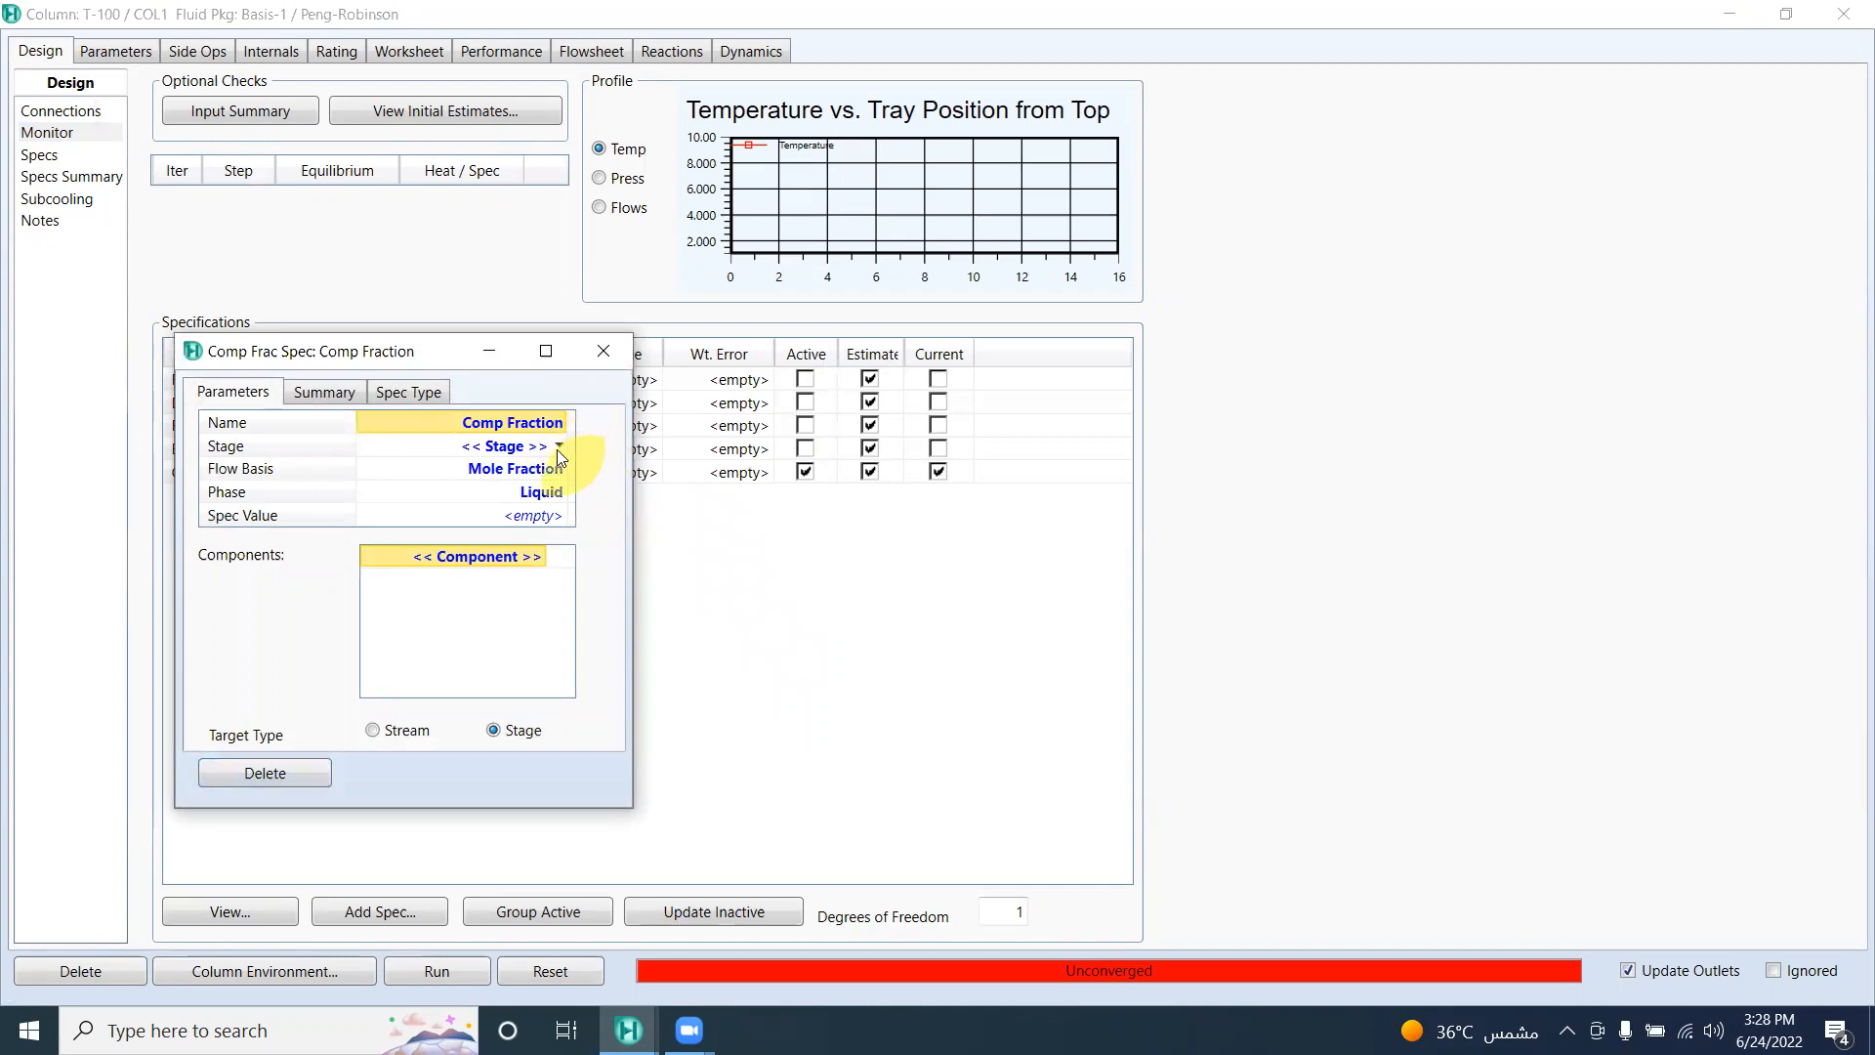
Step: Set the component fraction specification's stage to 1__Main Tower and its flow basis to Mass Fraction
left_click(347, 397)
left_click(235, 392)
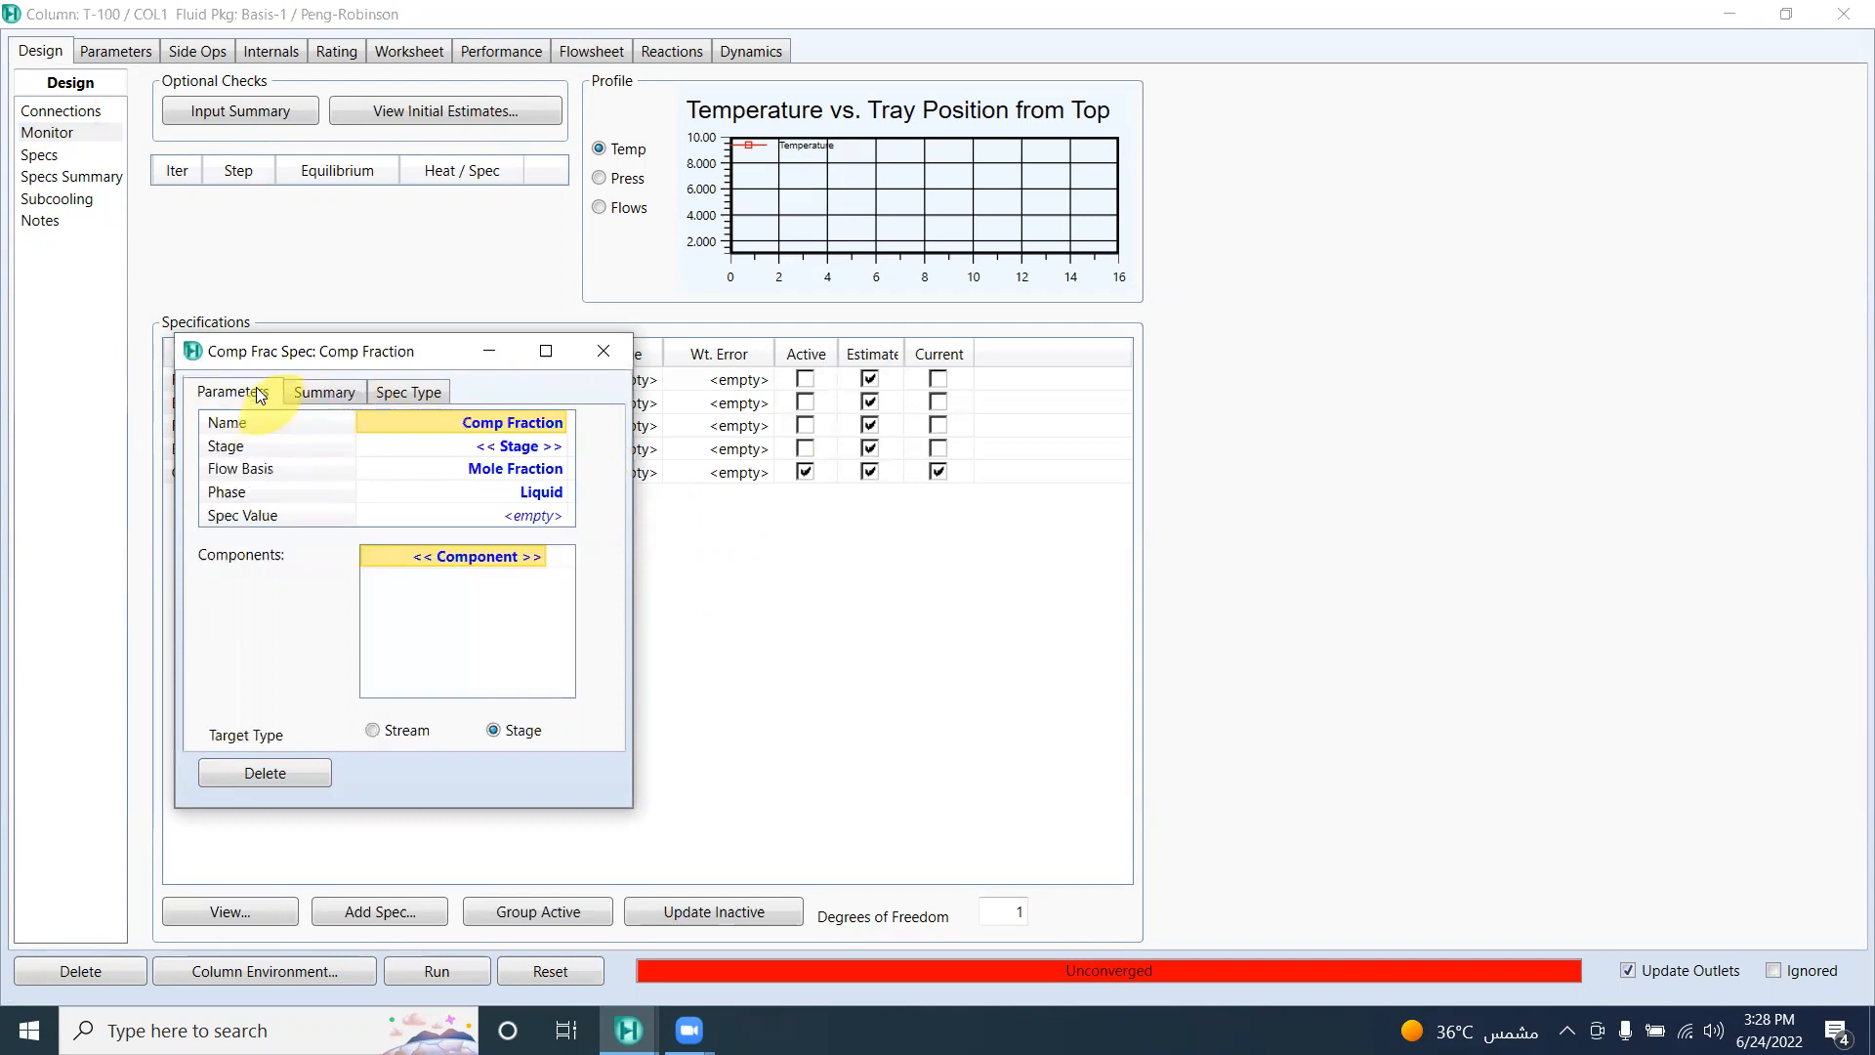
left_click(557, 448)
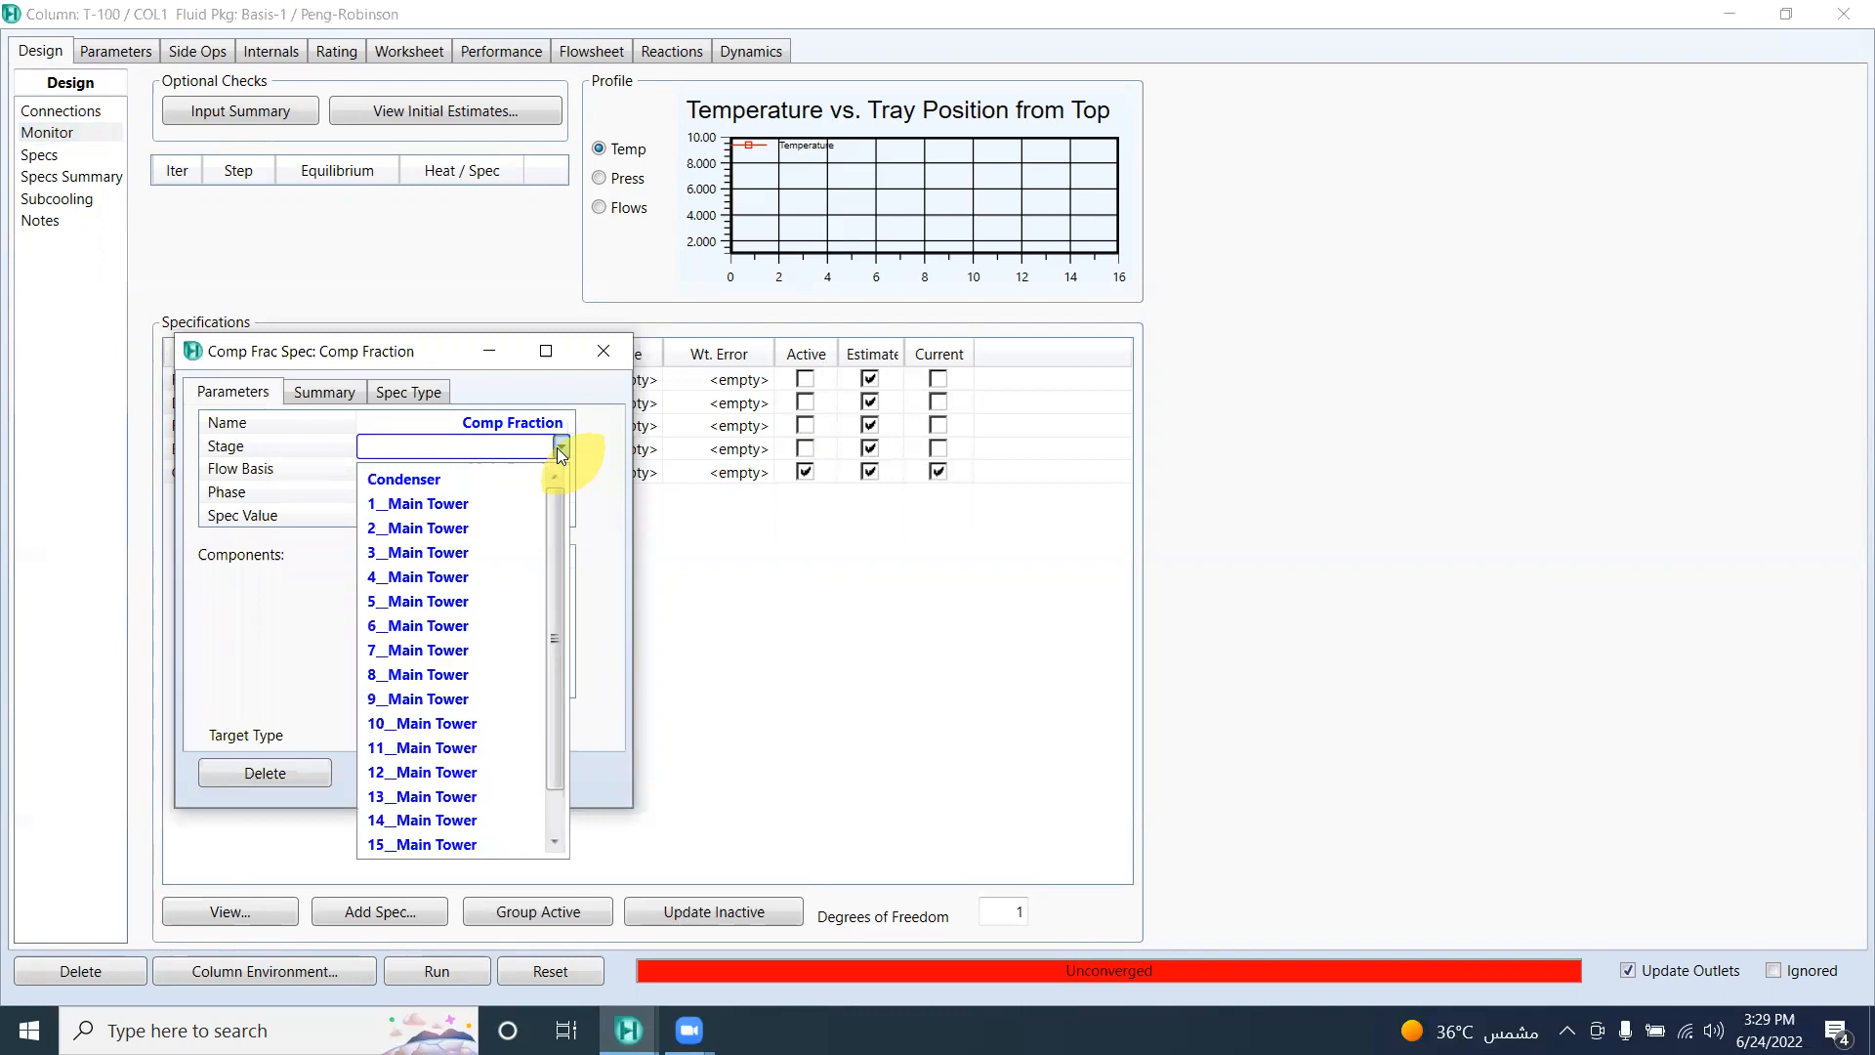
left_click(486, 501)
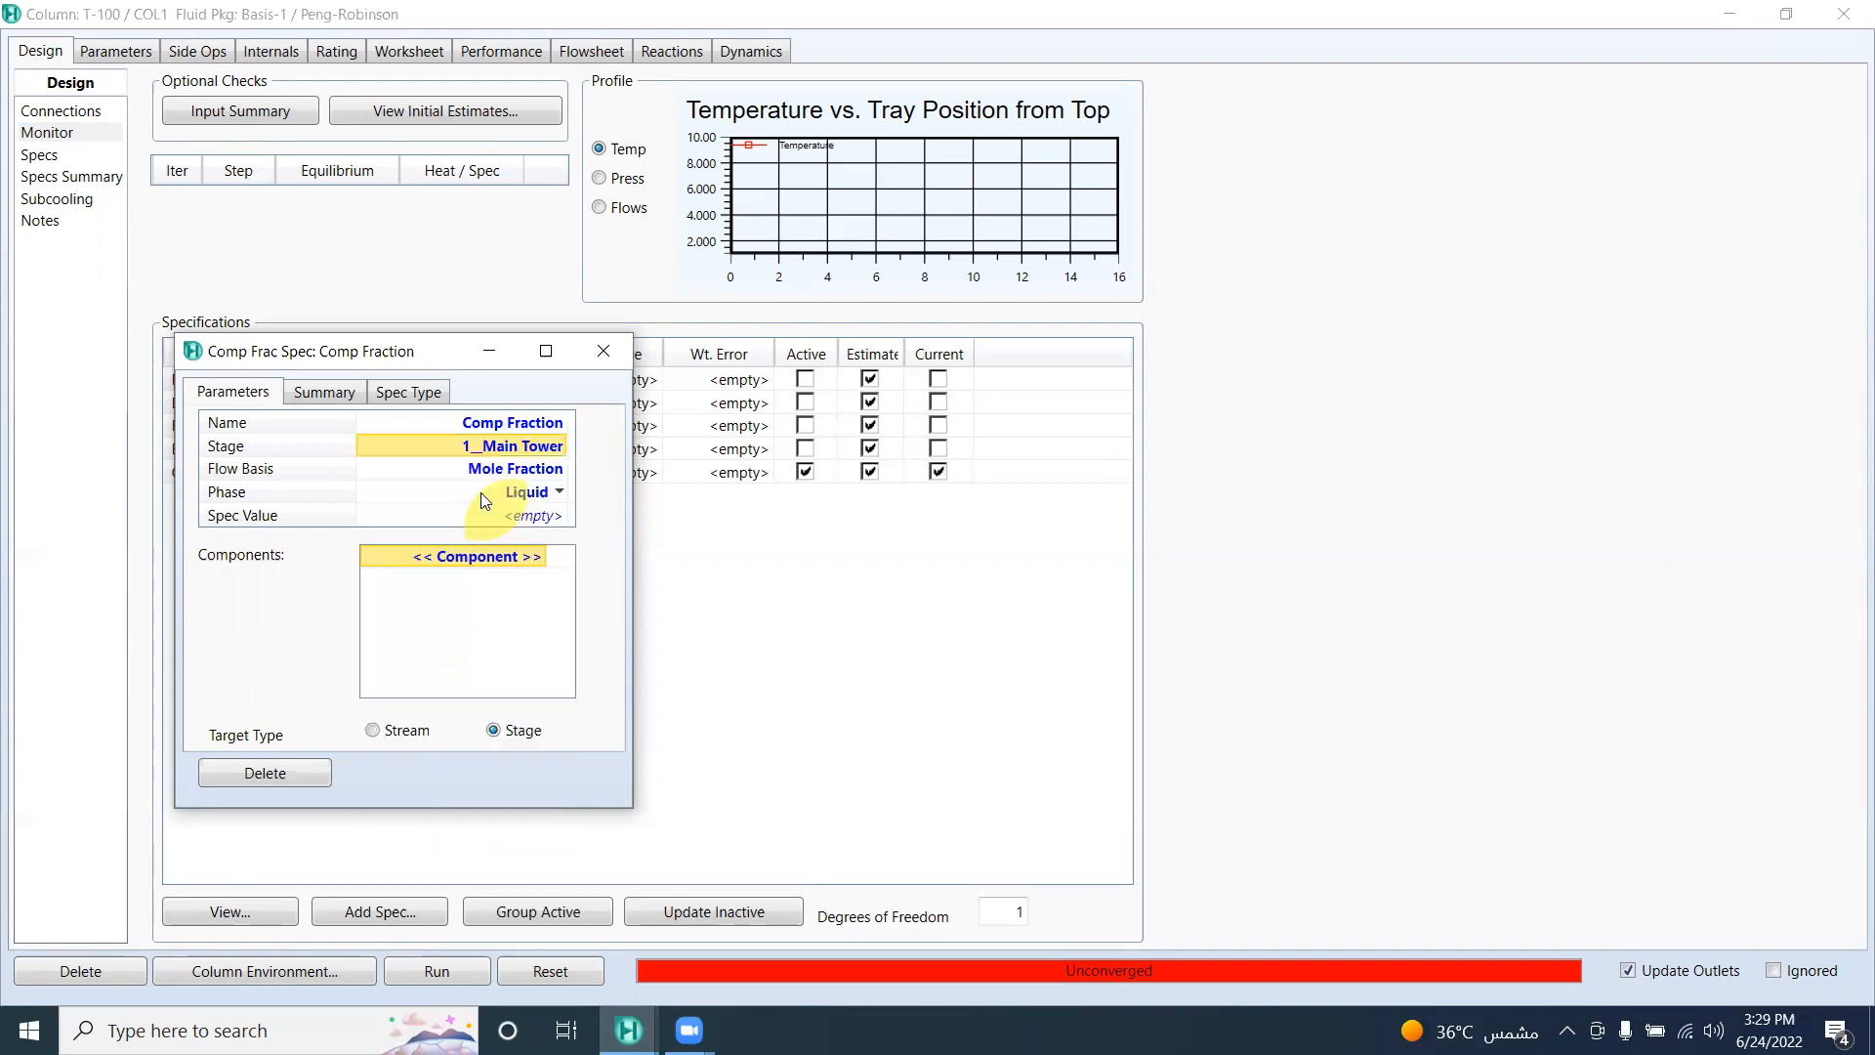
left_click(560, 470)
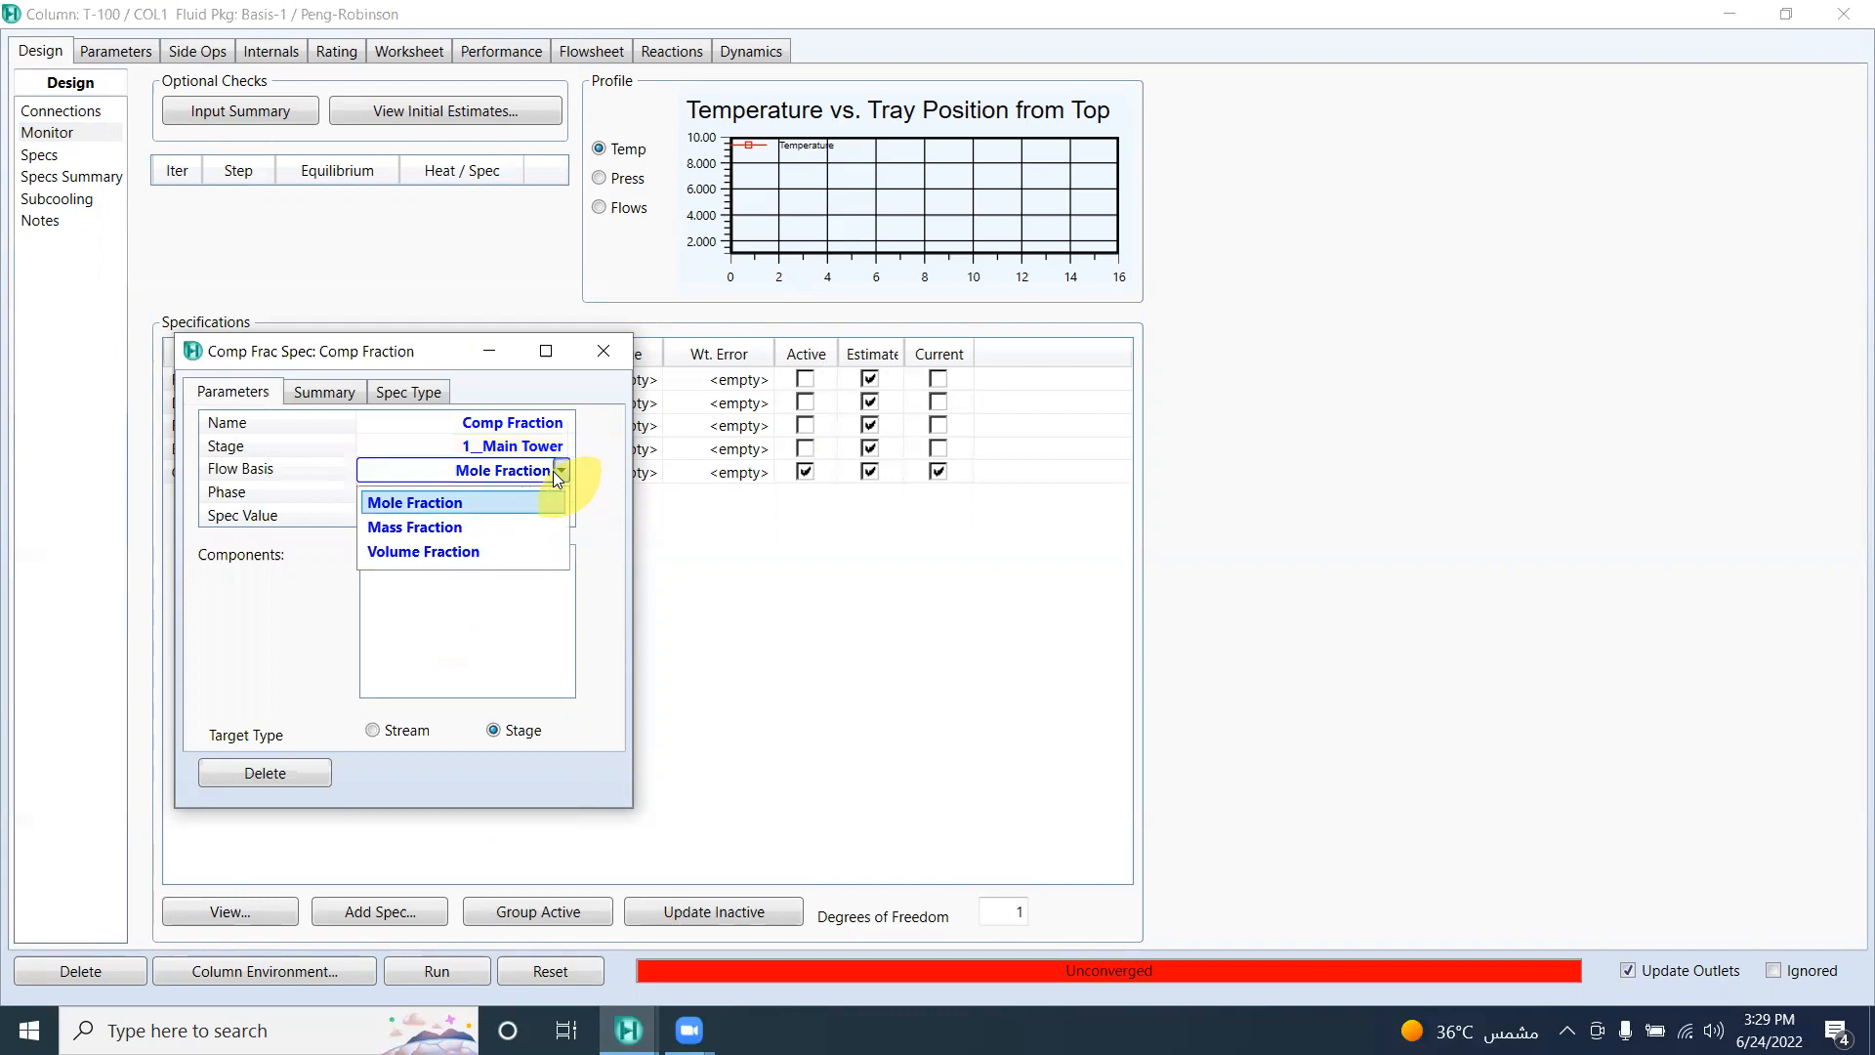
left_click(491, 528)
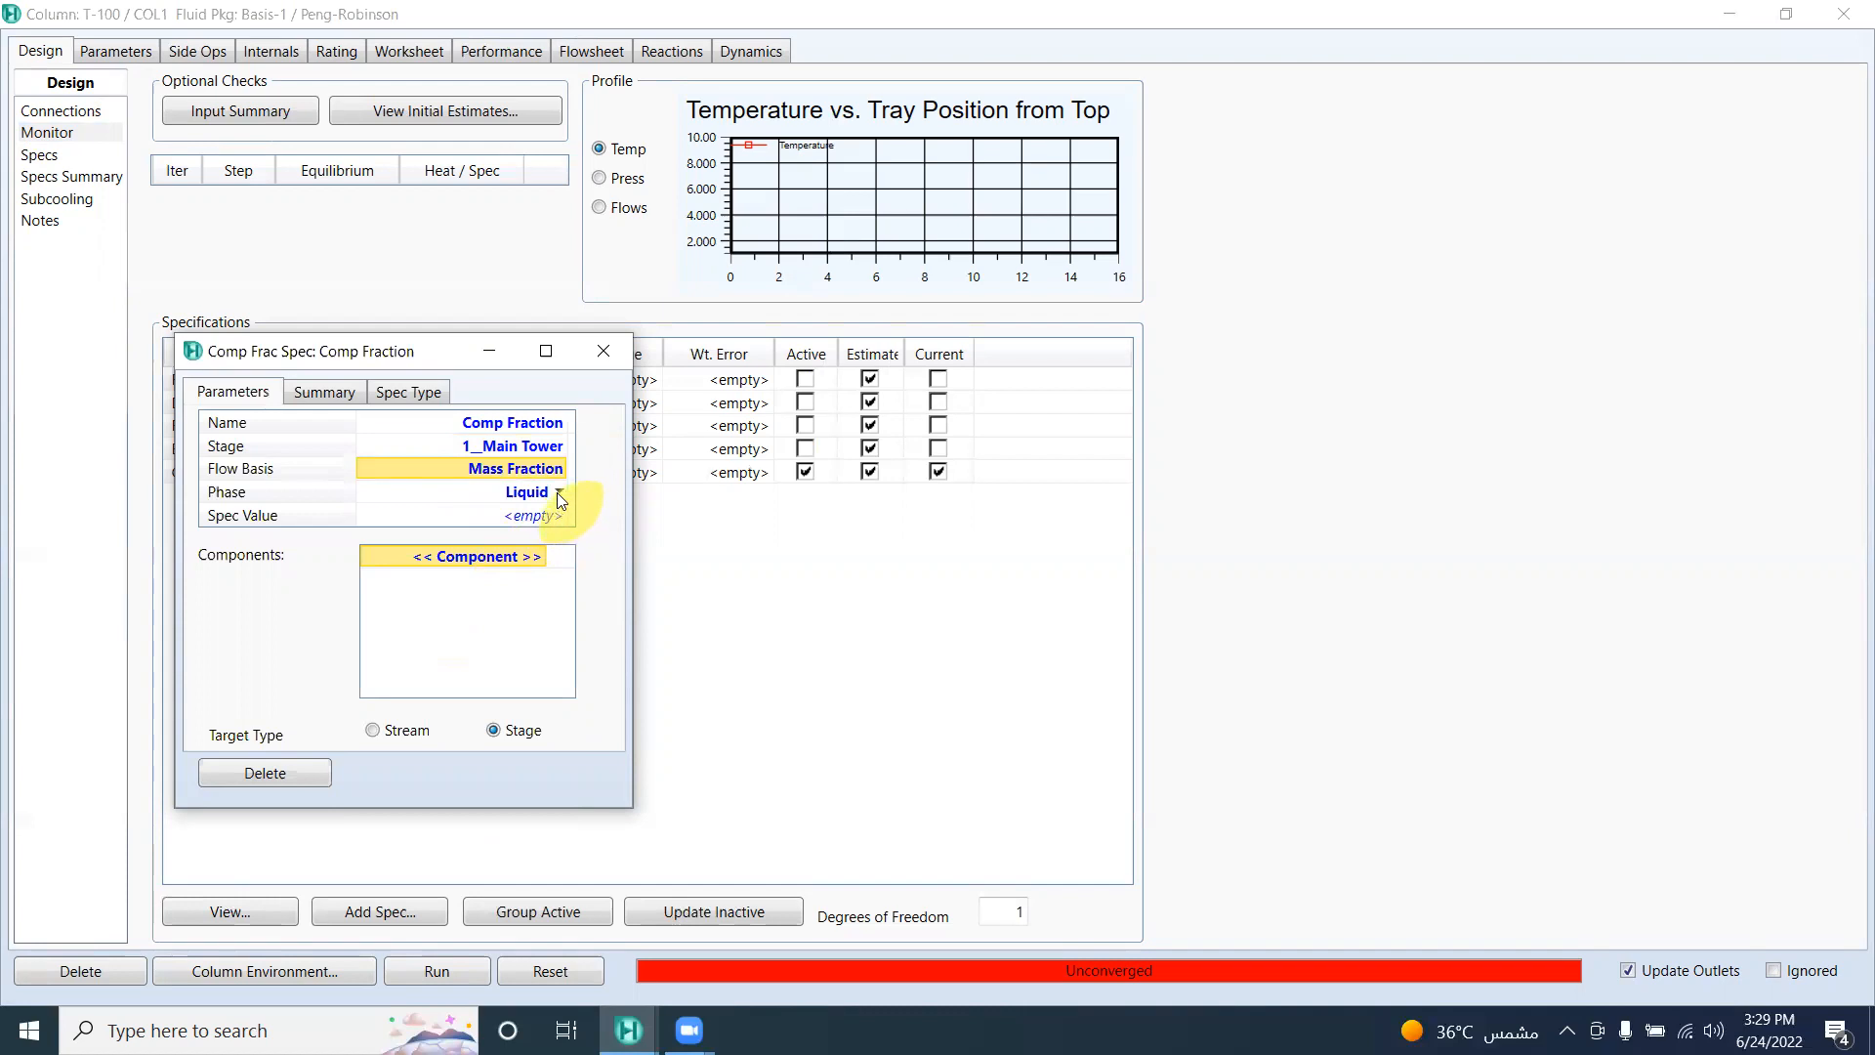
Step: Set the component fraction specification's phase to Vapour and its spec value to 0.90
left_click(556, 492)
left_click(502, 538)
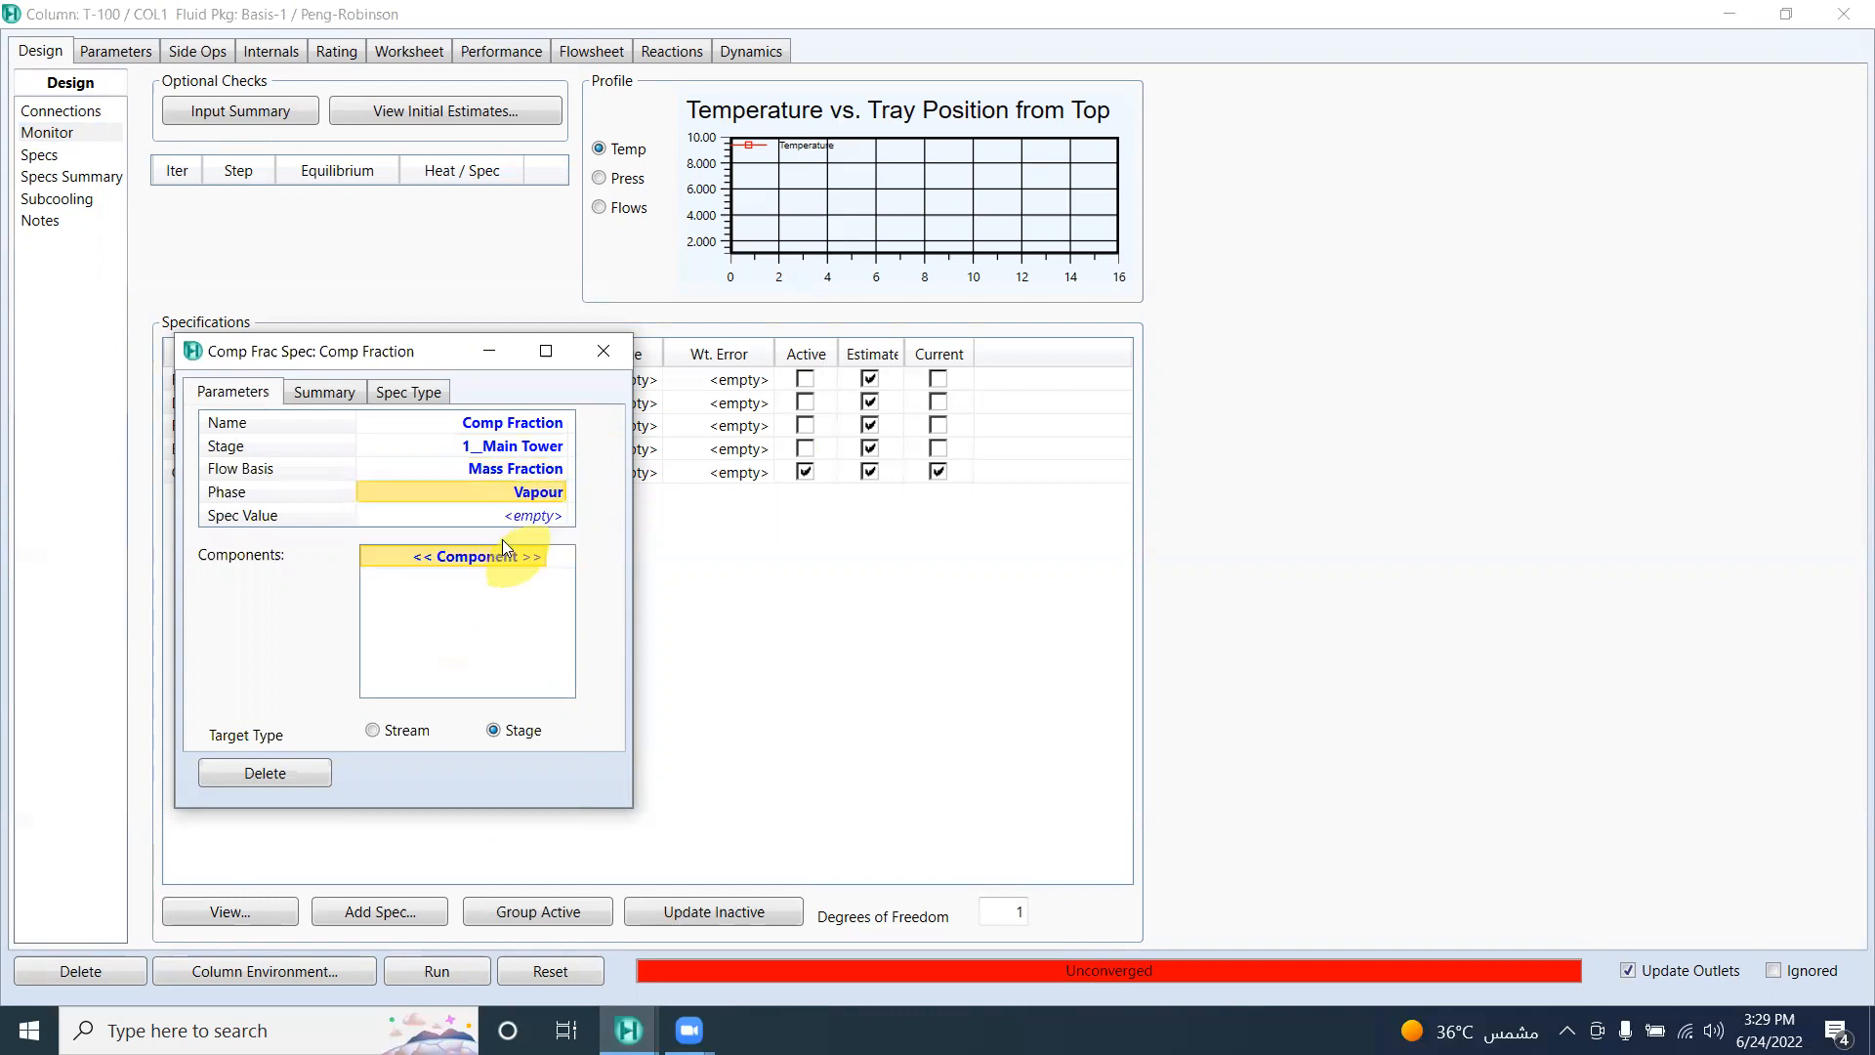
left_click(522, 515)
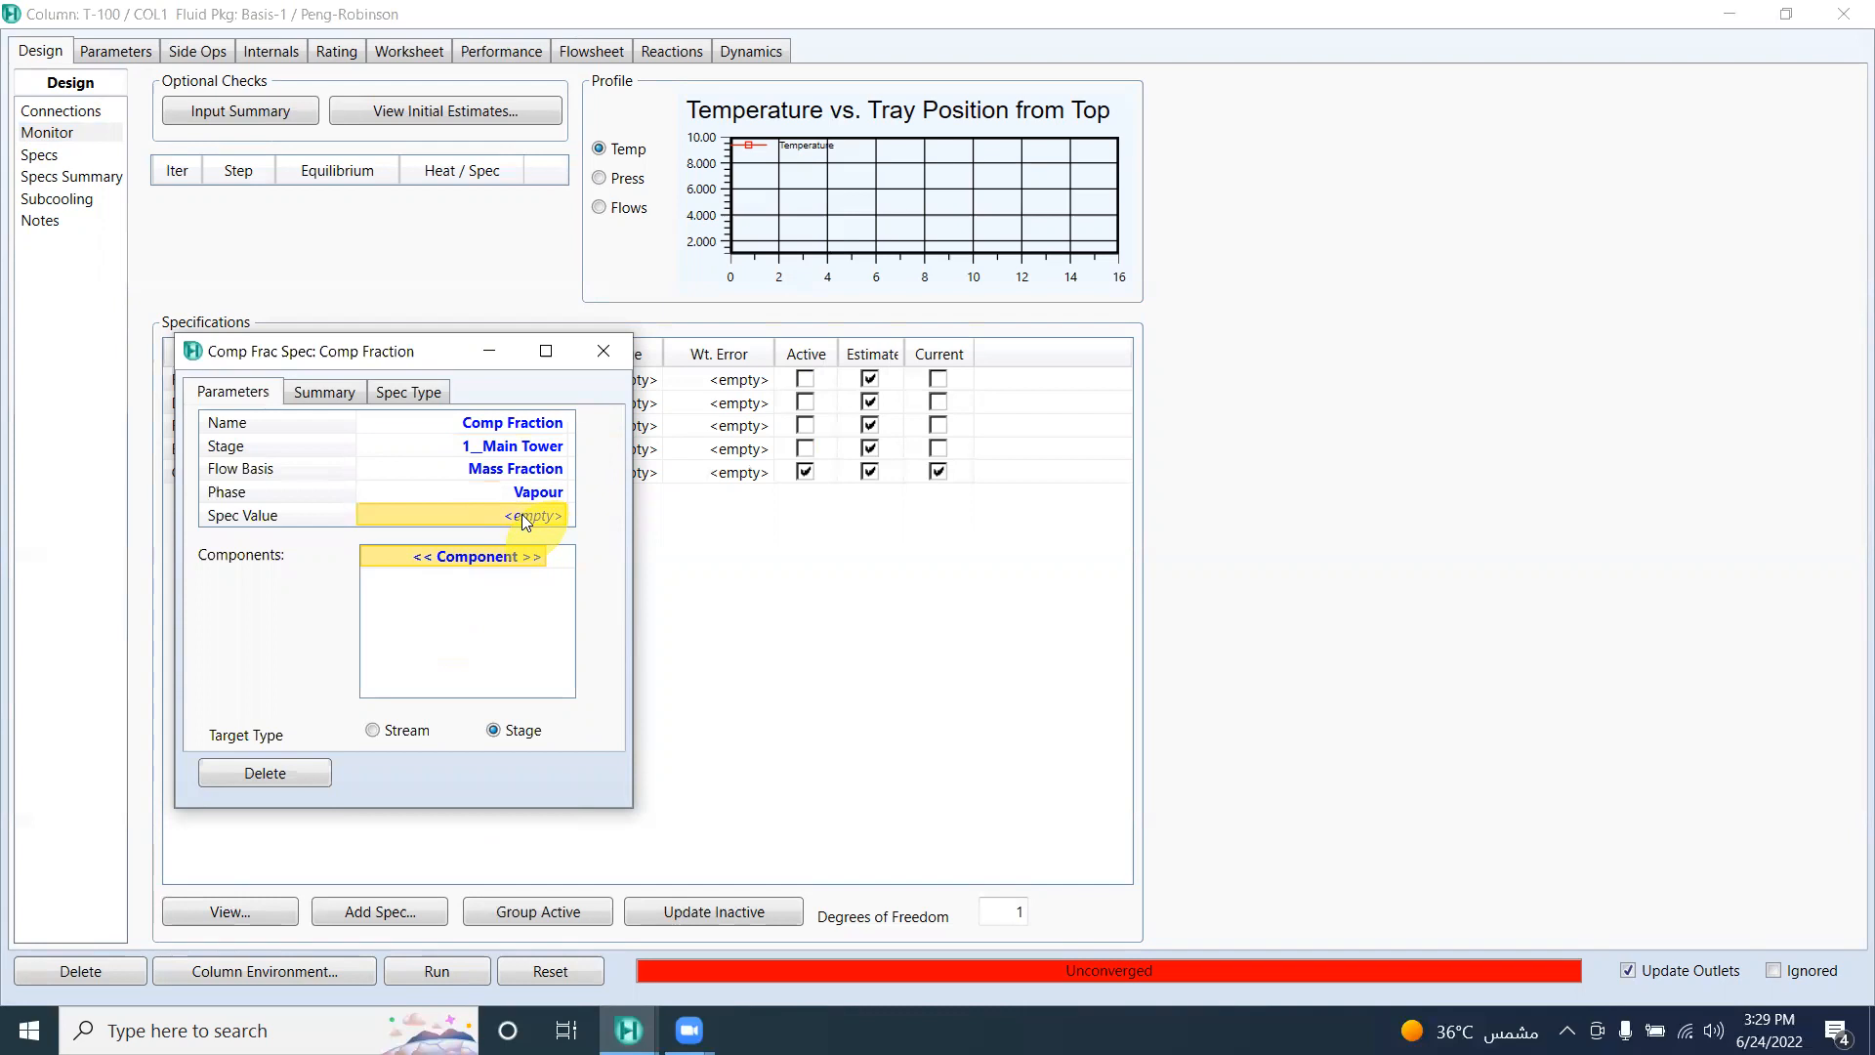
type("0.90")
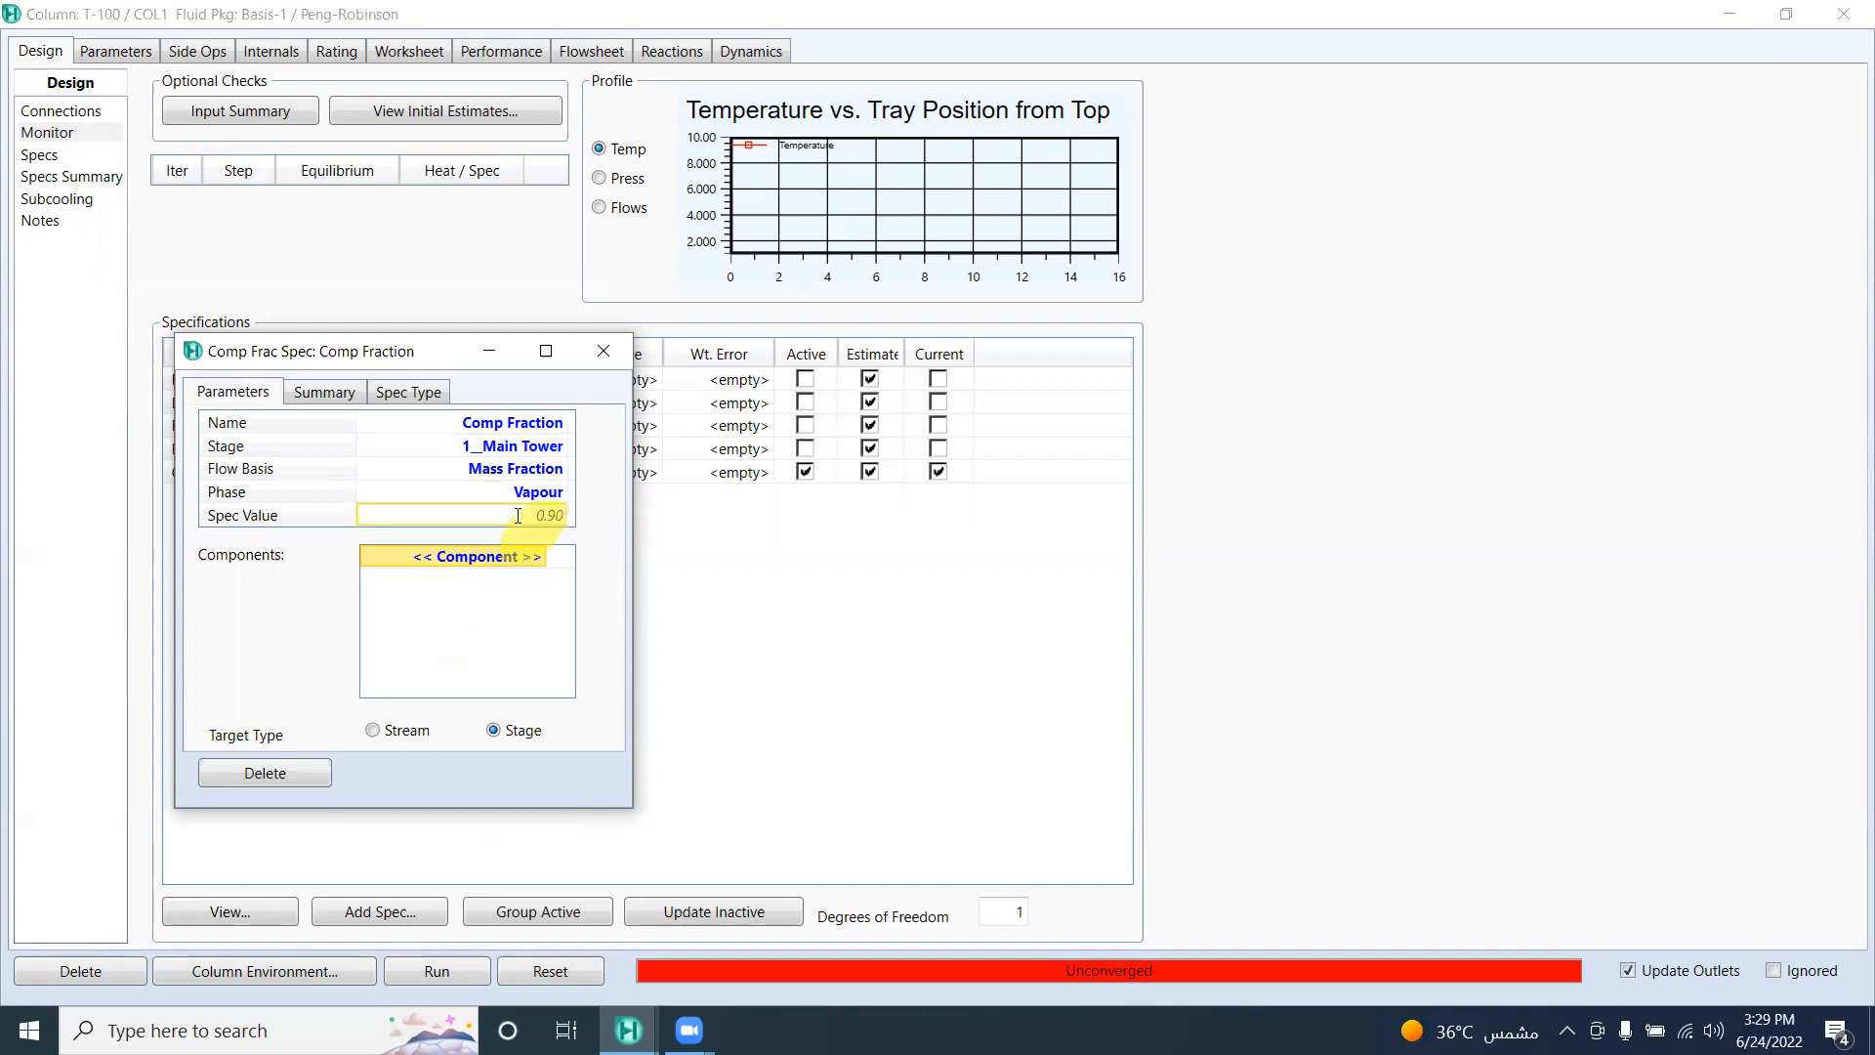
left_click(516, 422)
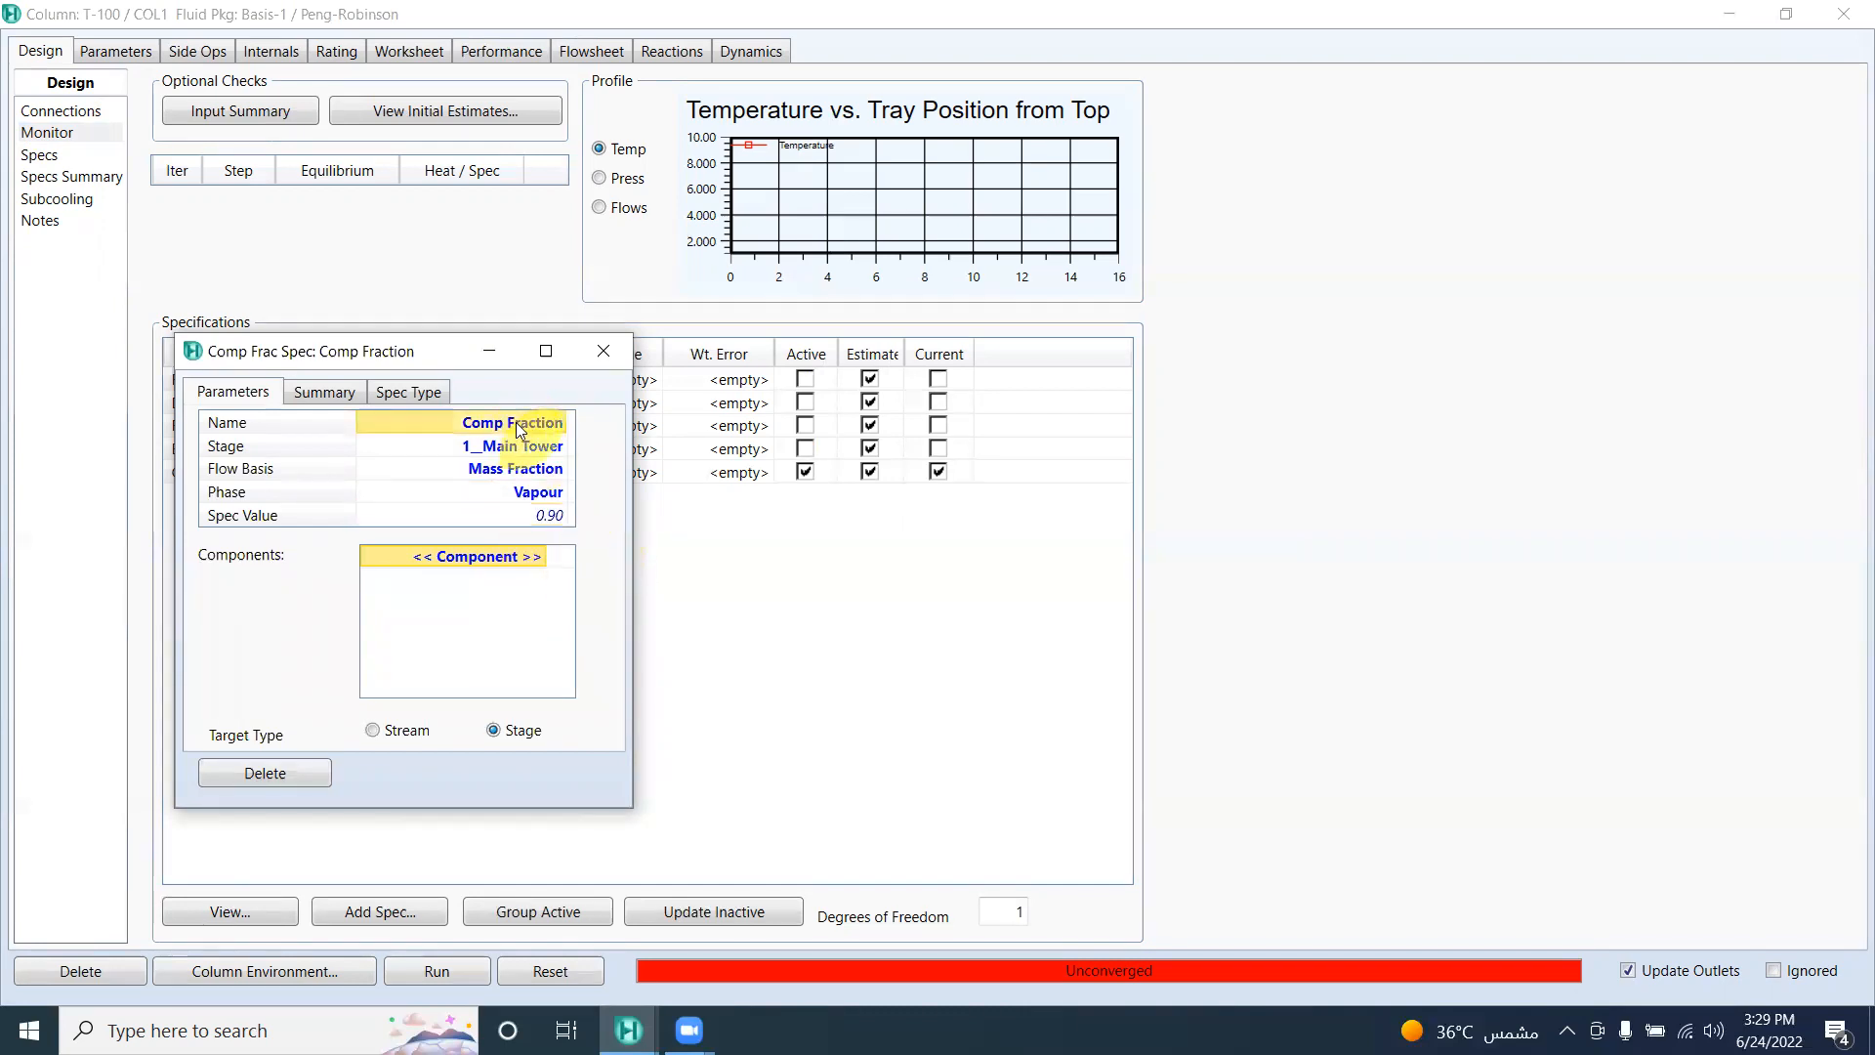
left_click(516, 422)
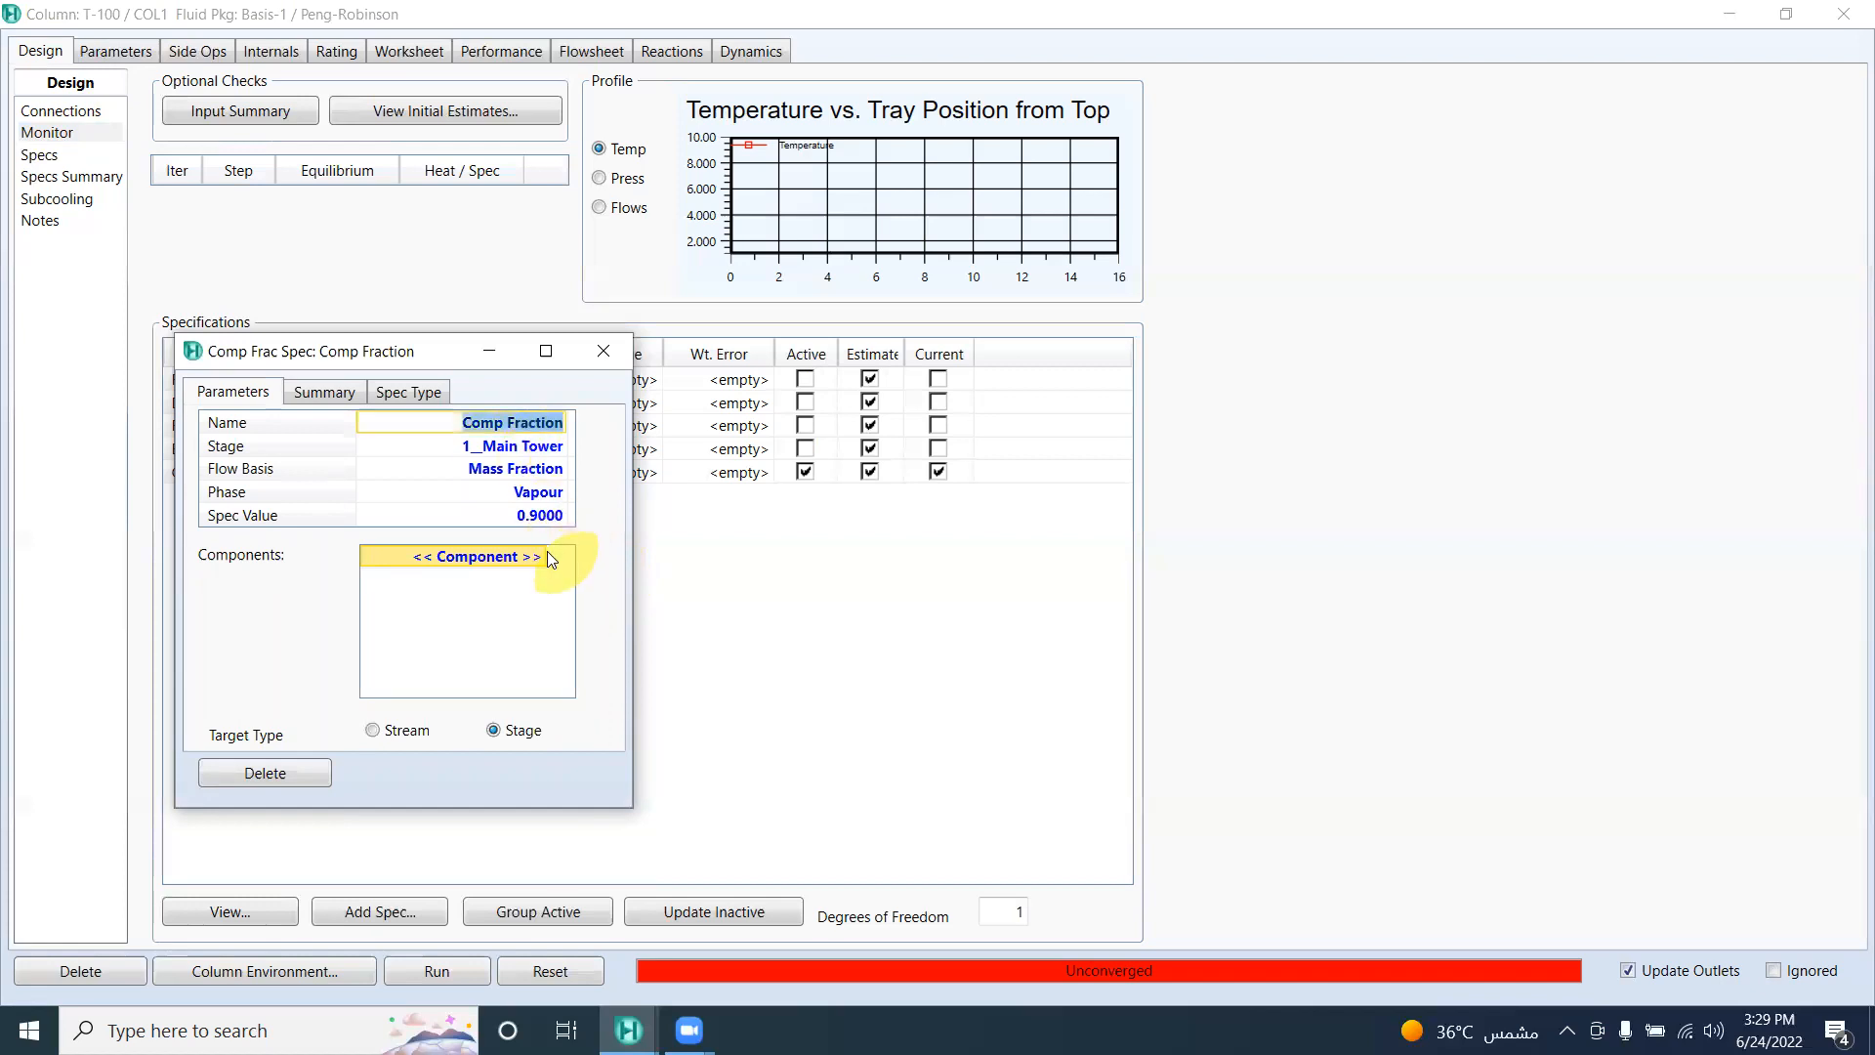
Step: Assign Benzene as the specification's component and return to the column's monitor
left_click(547, 558)
left_click(537, 558)
left_click(473, 584)
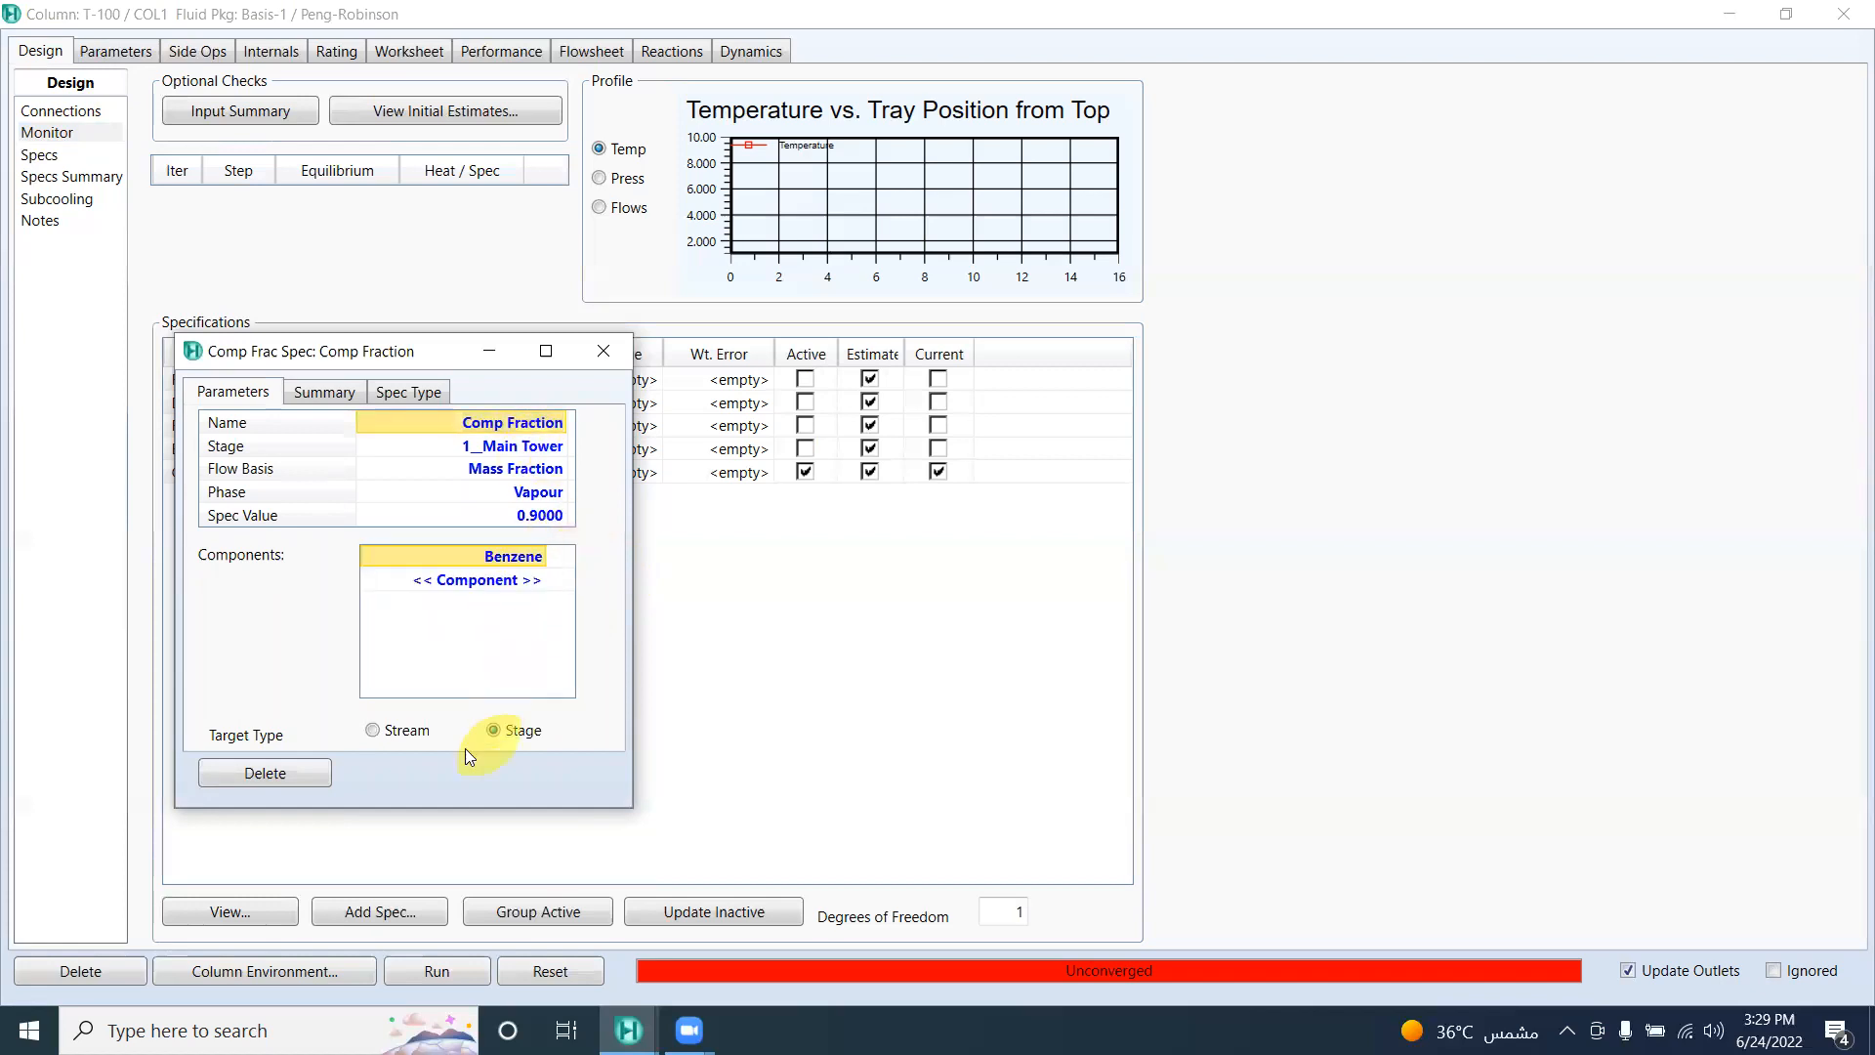
left_click(711, 671)
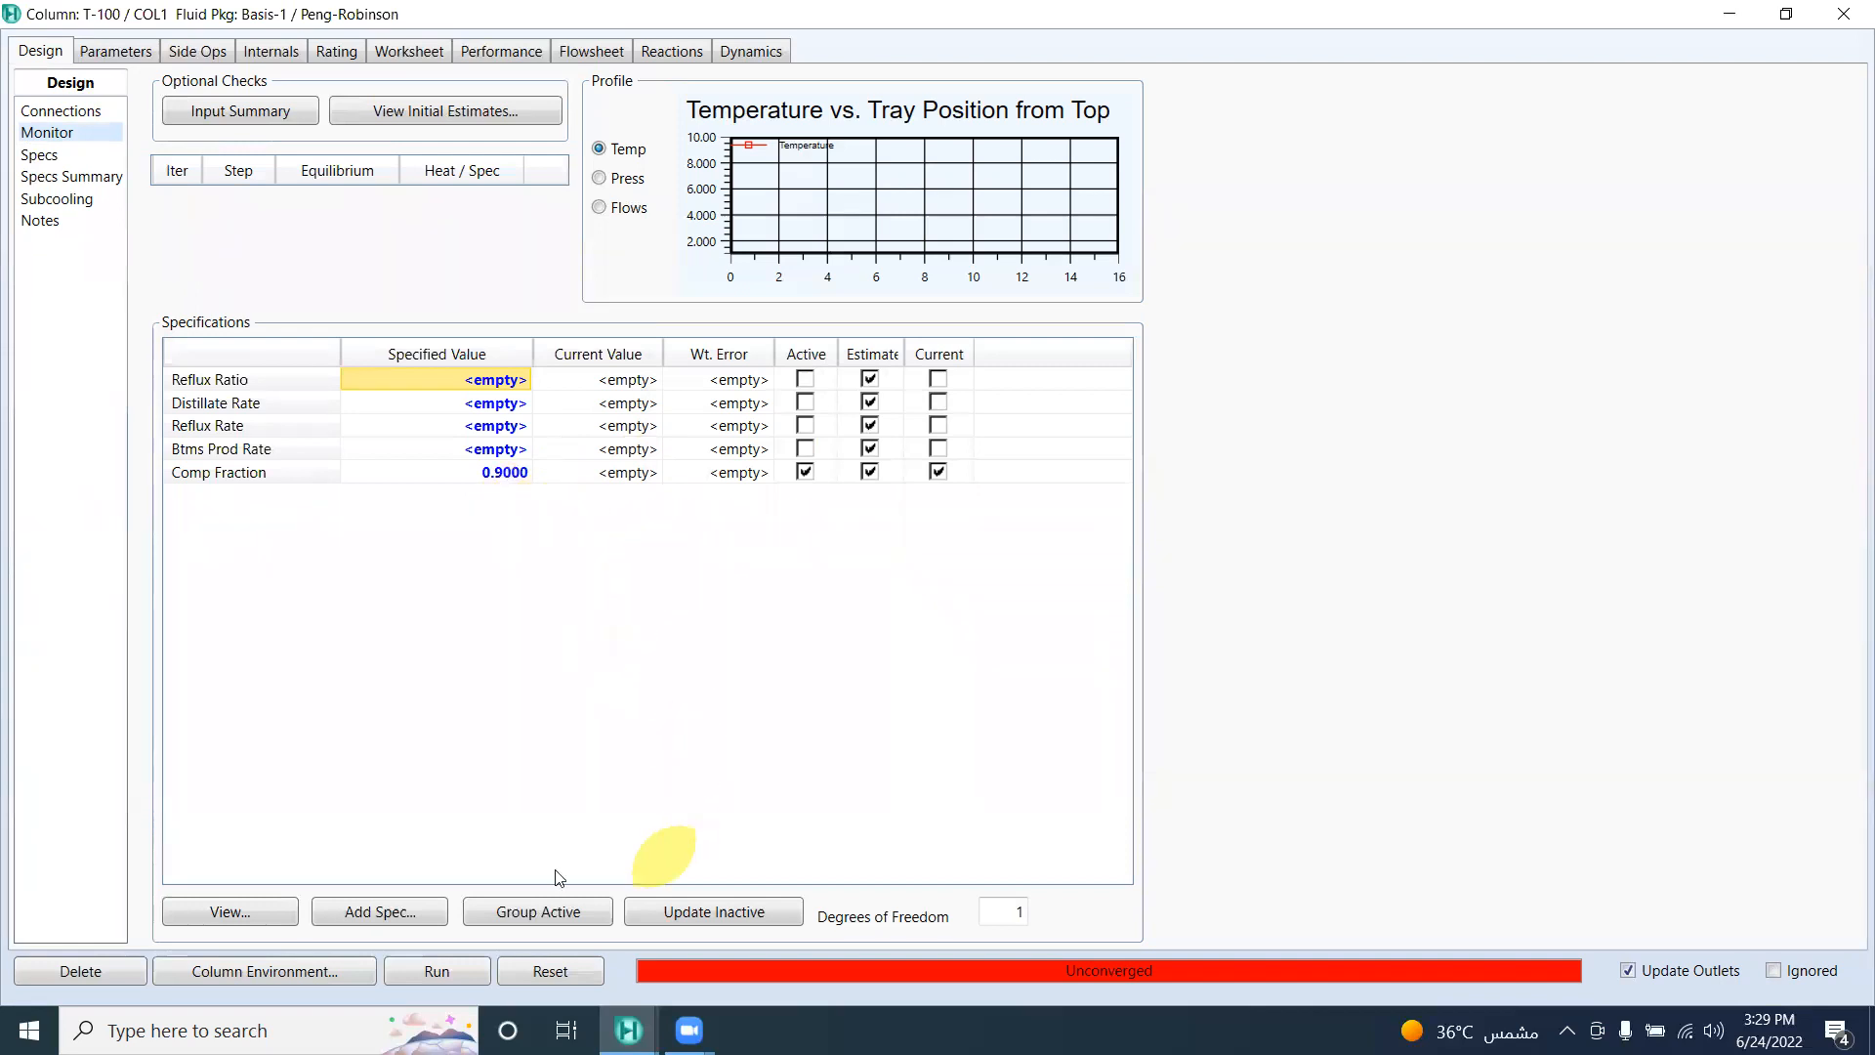
Step: Add a second Column Component Fraction specification and set its stage to 15__Main Tower
left_click(380, 911)
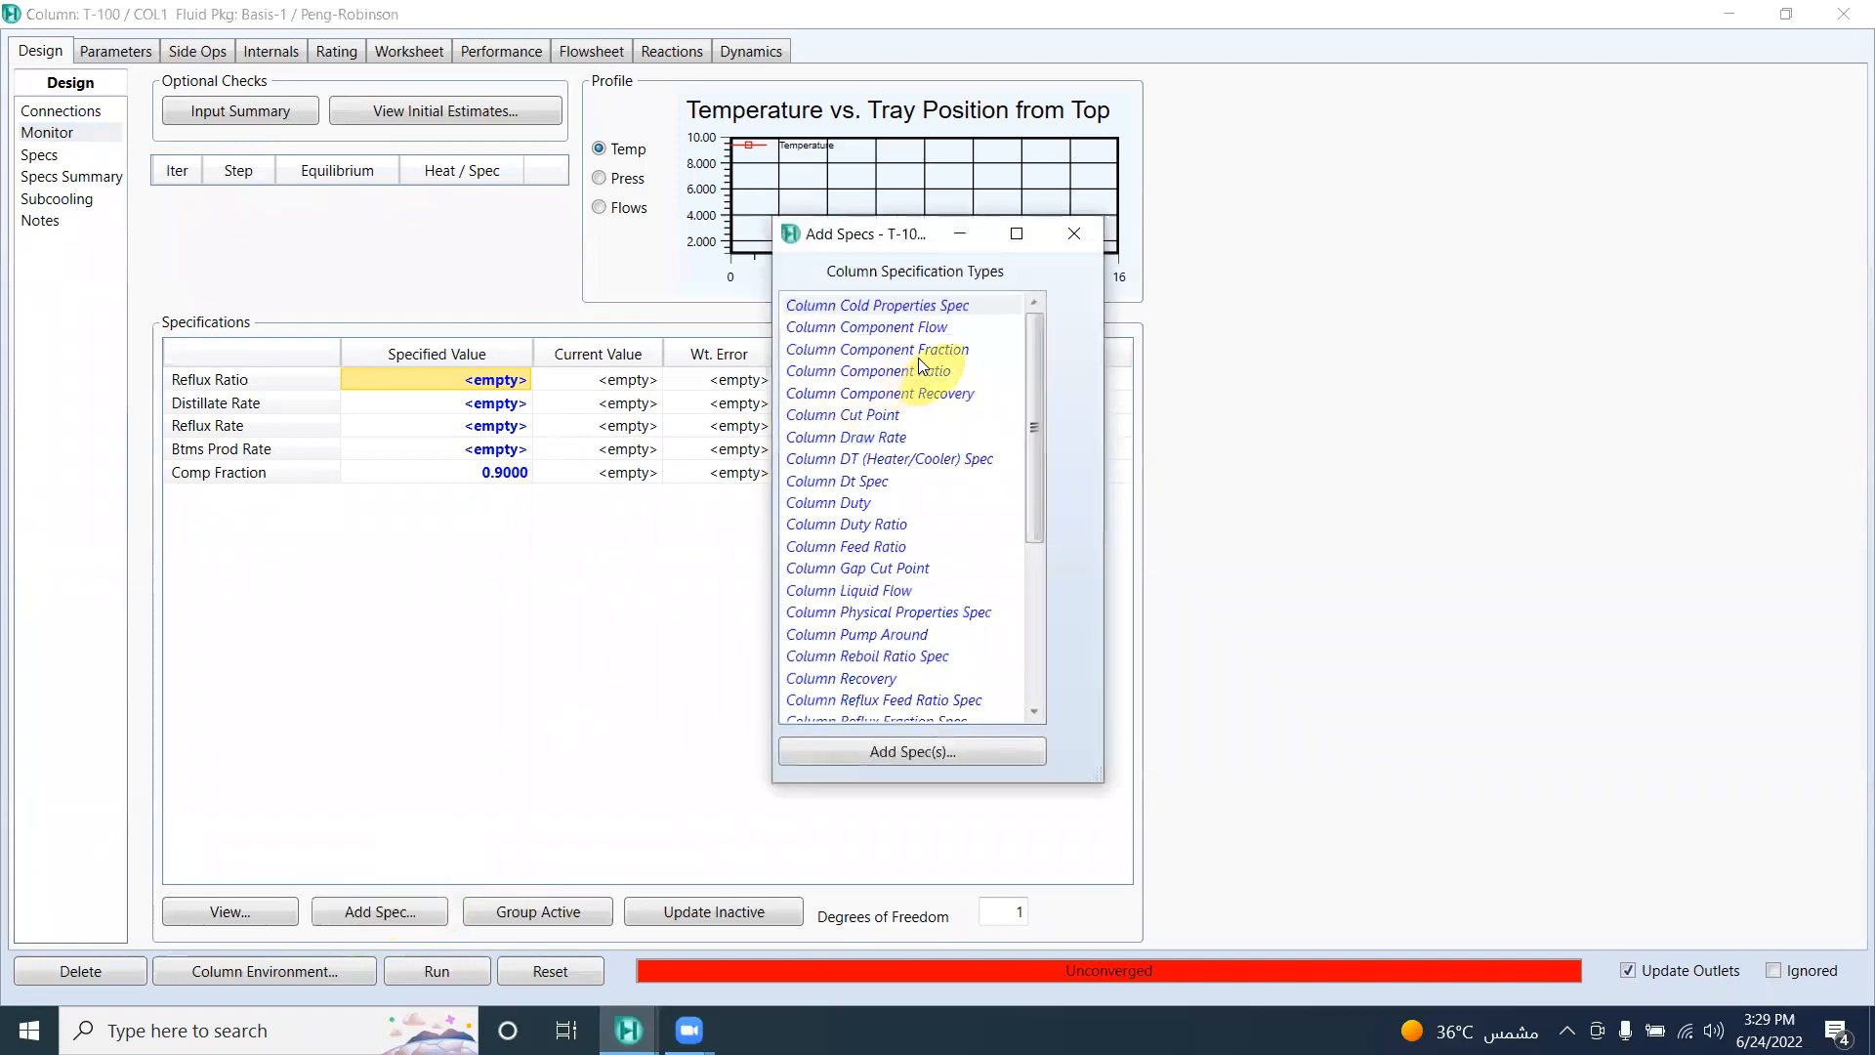
double_click(920, 349)
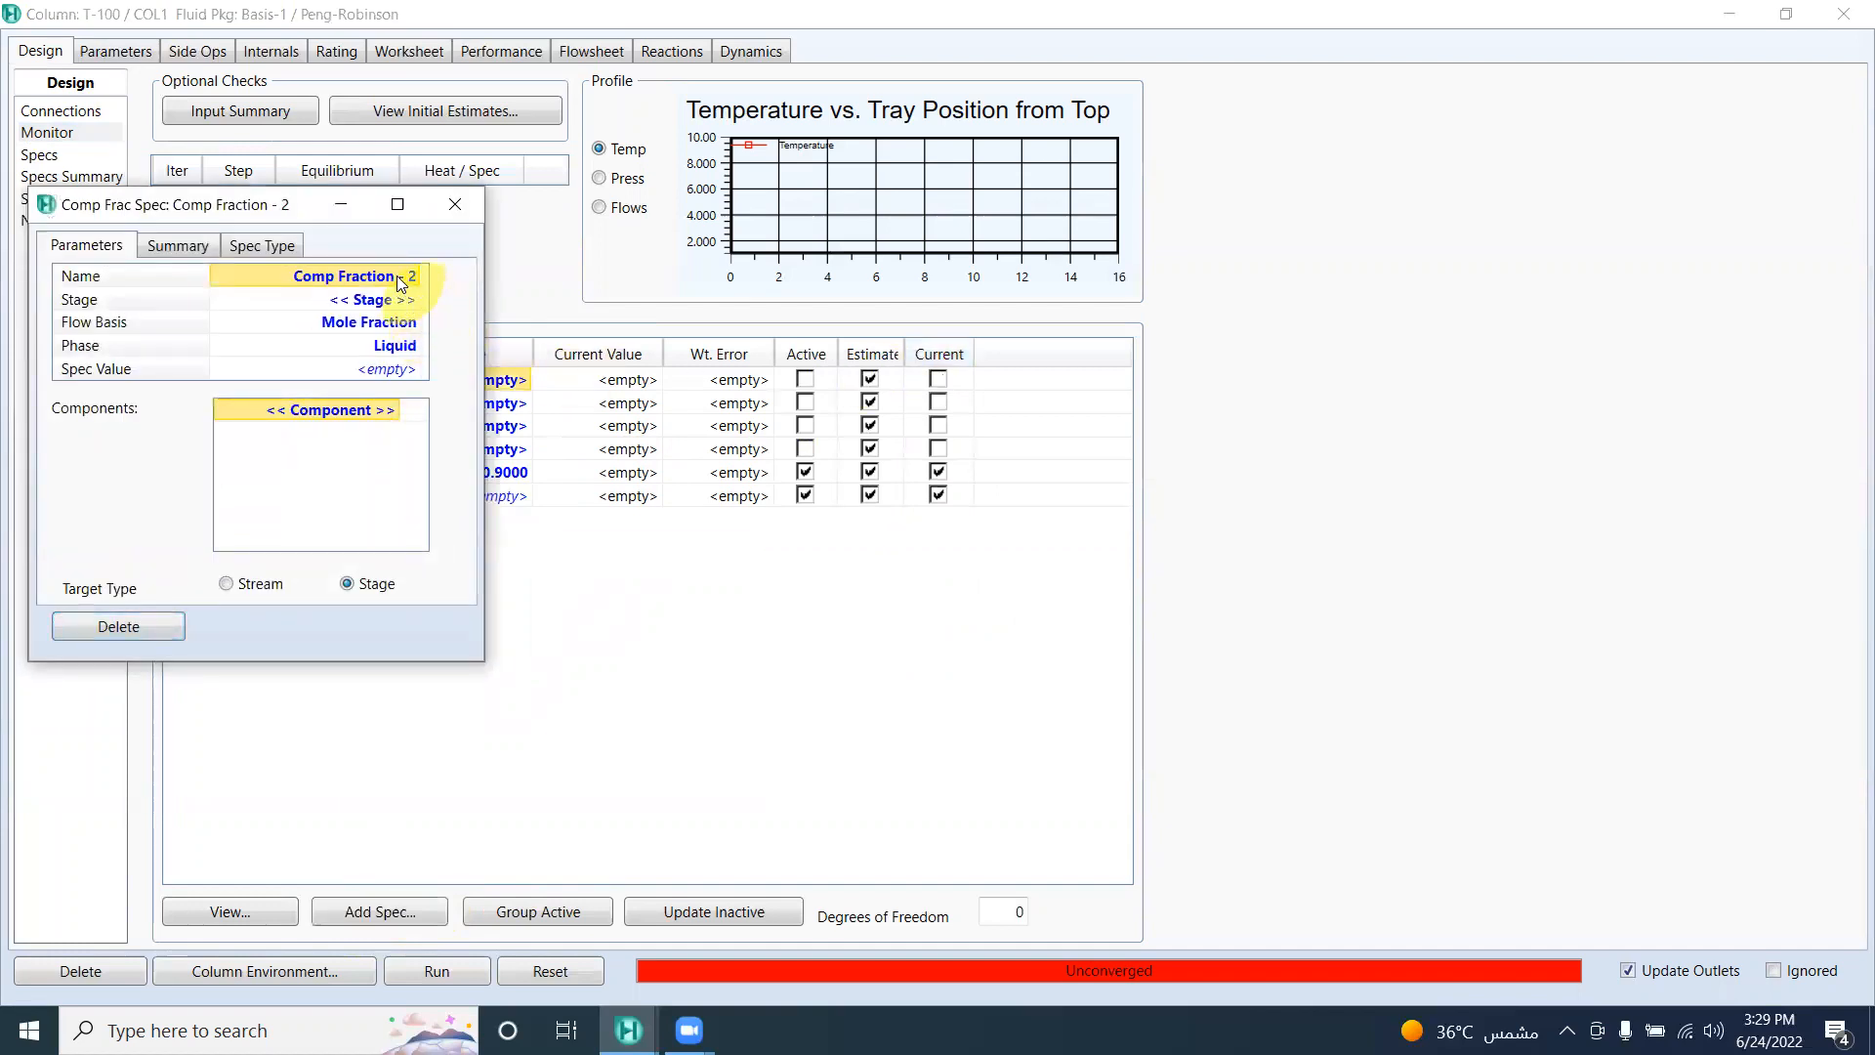
left_click(407, 300)
left_click(408, 303)
left_click(414, 301)
scroll(338, 668, "down", 1)
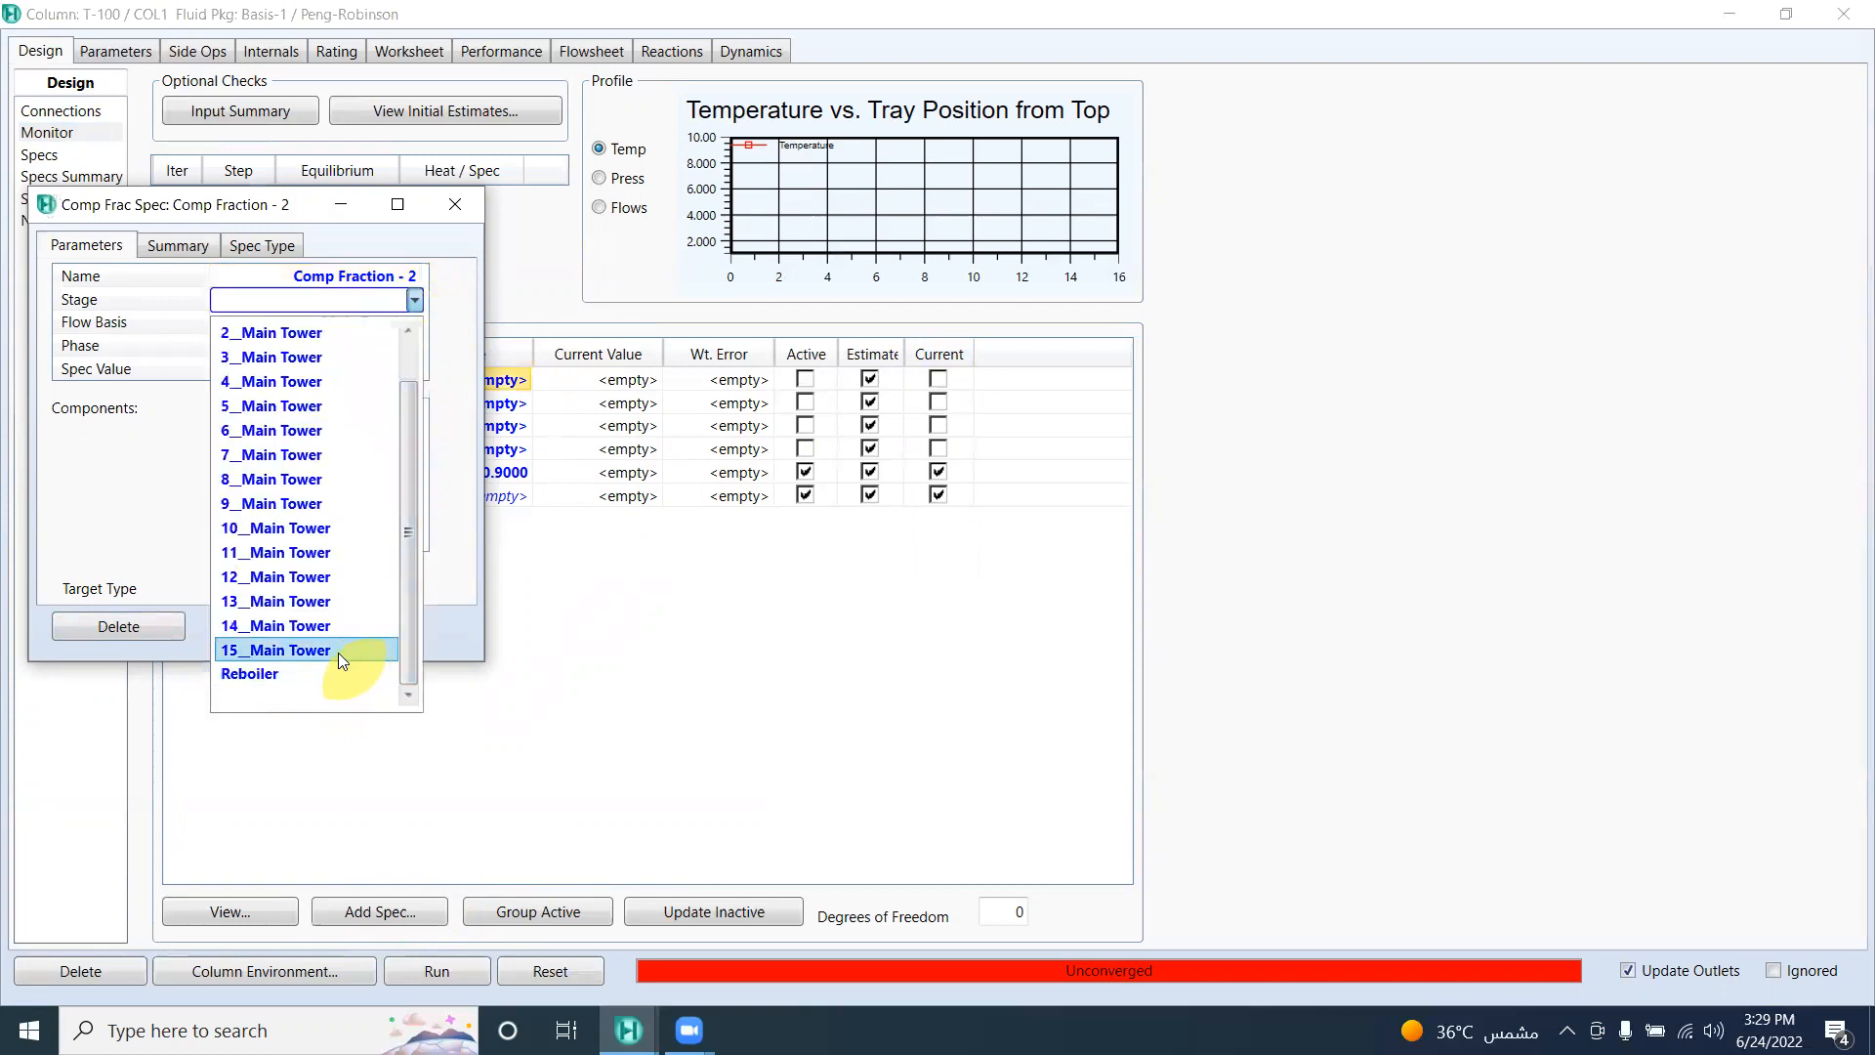
left_click(338, 652)
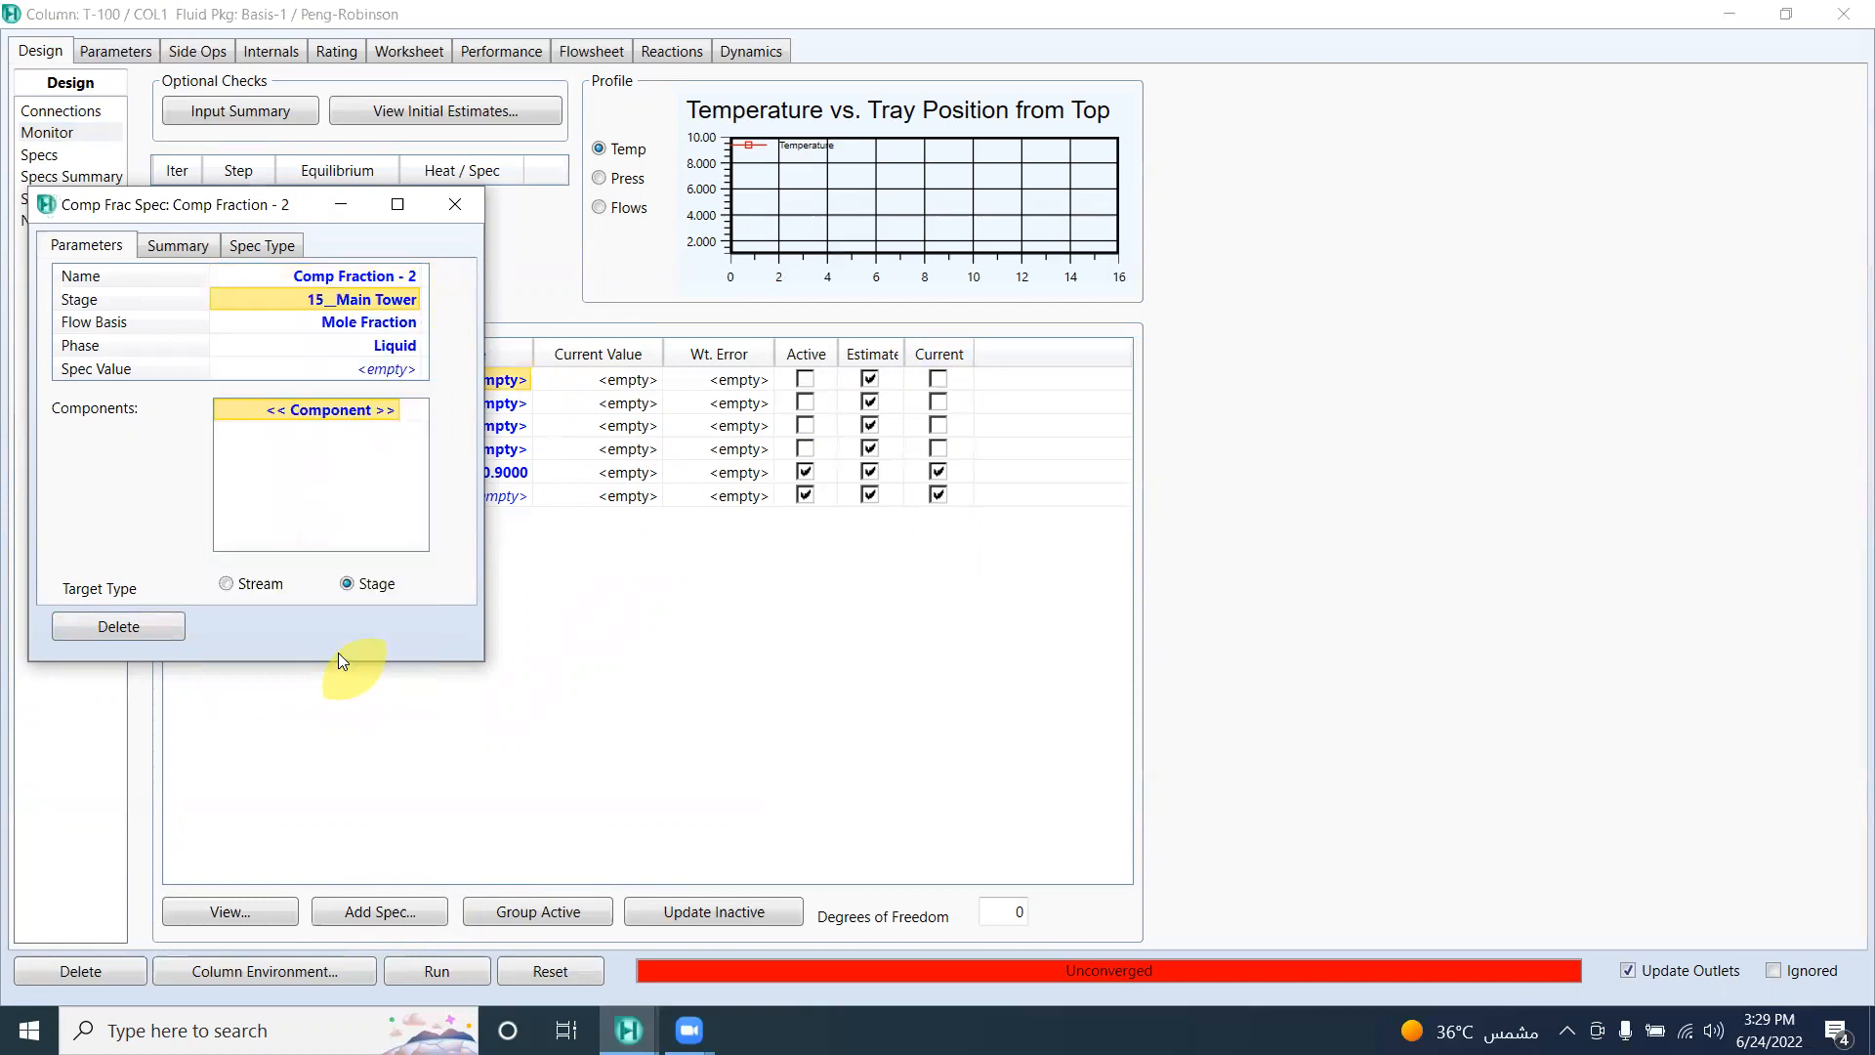
Step: Set the second component fraction specification's flow basis to Mass Fraction and its phase to Liquid
left_click(416, 324)
left_click(416, 324)
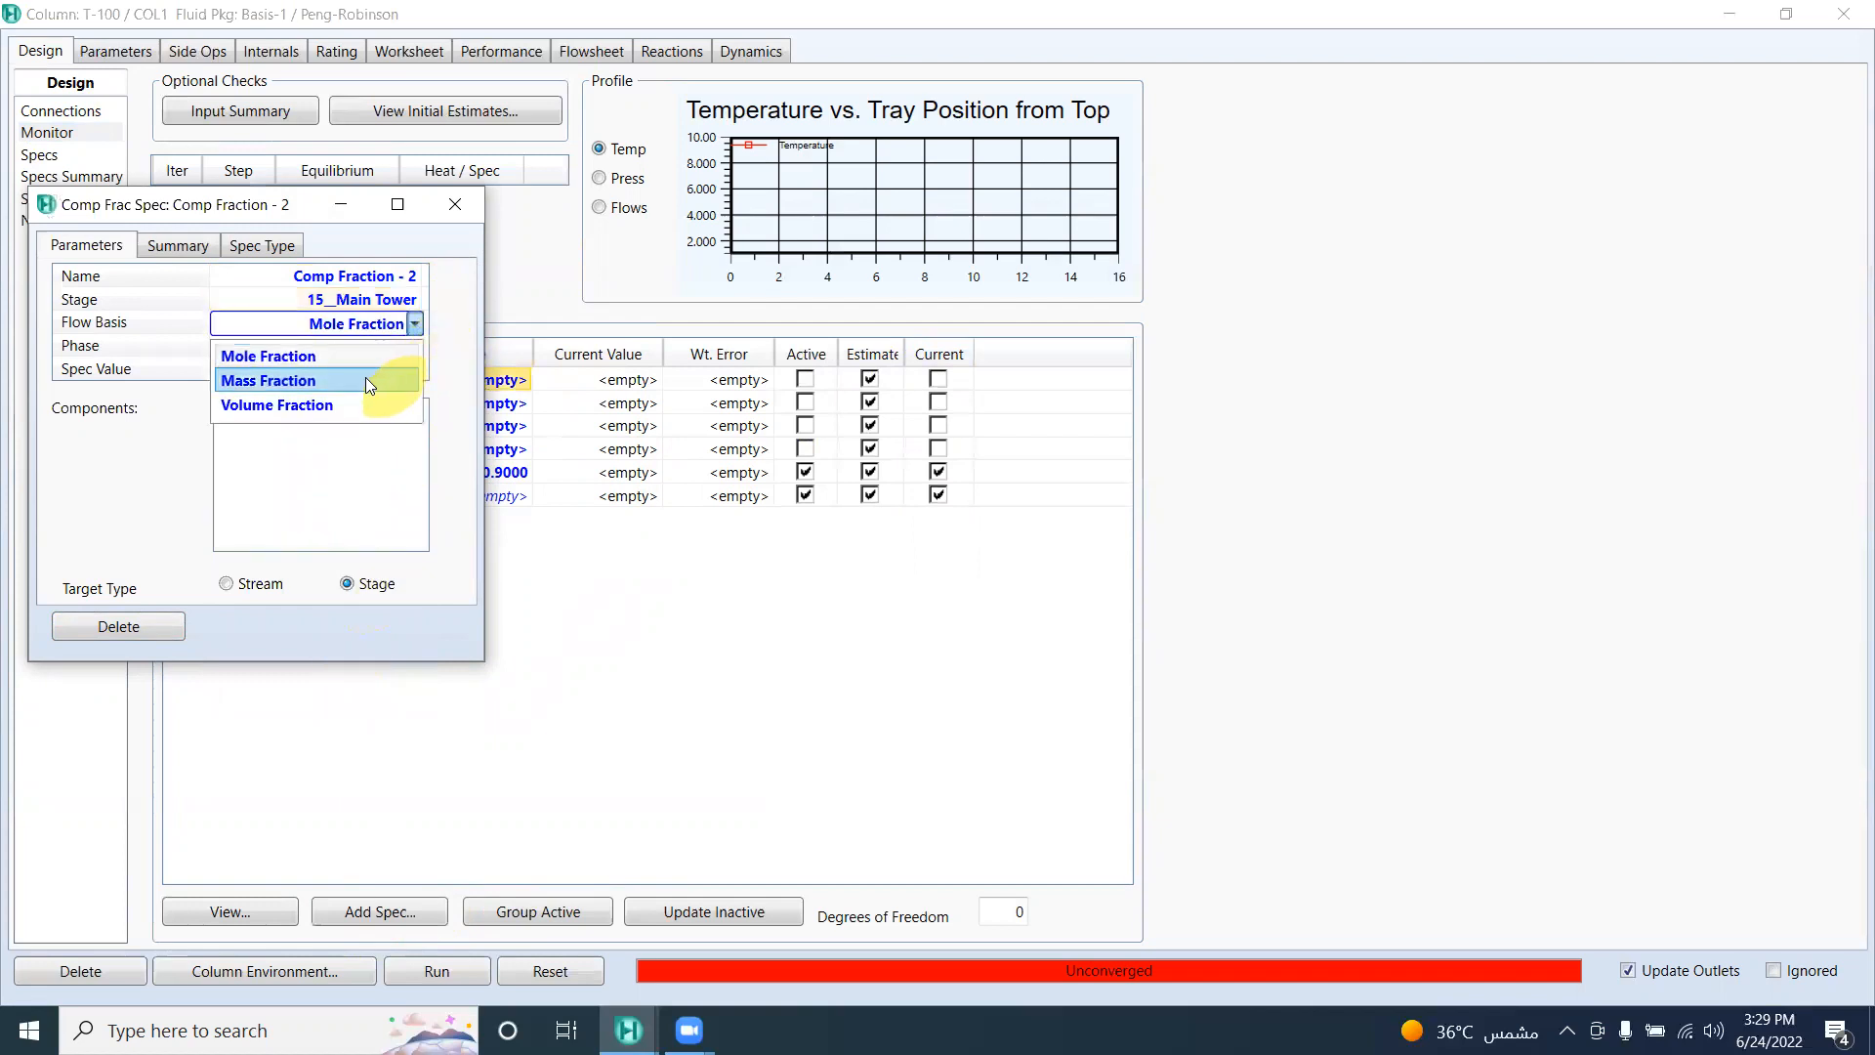
left_click(371, 377)
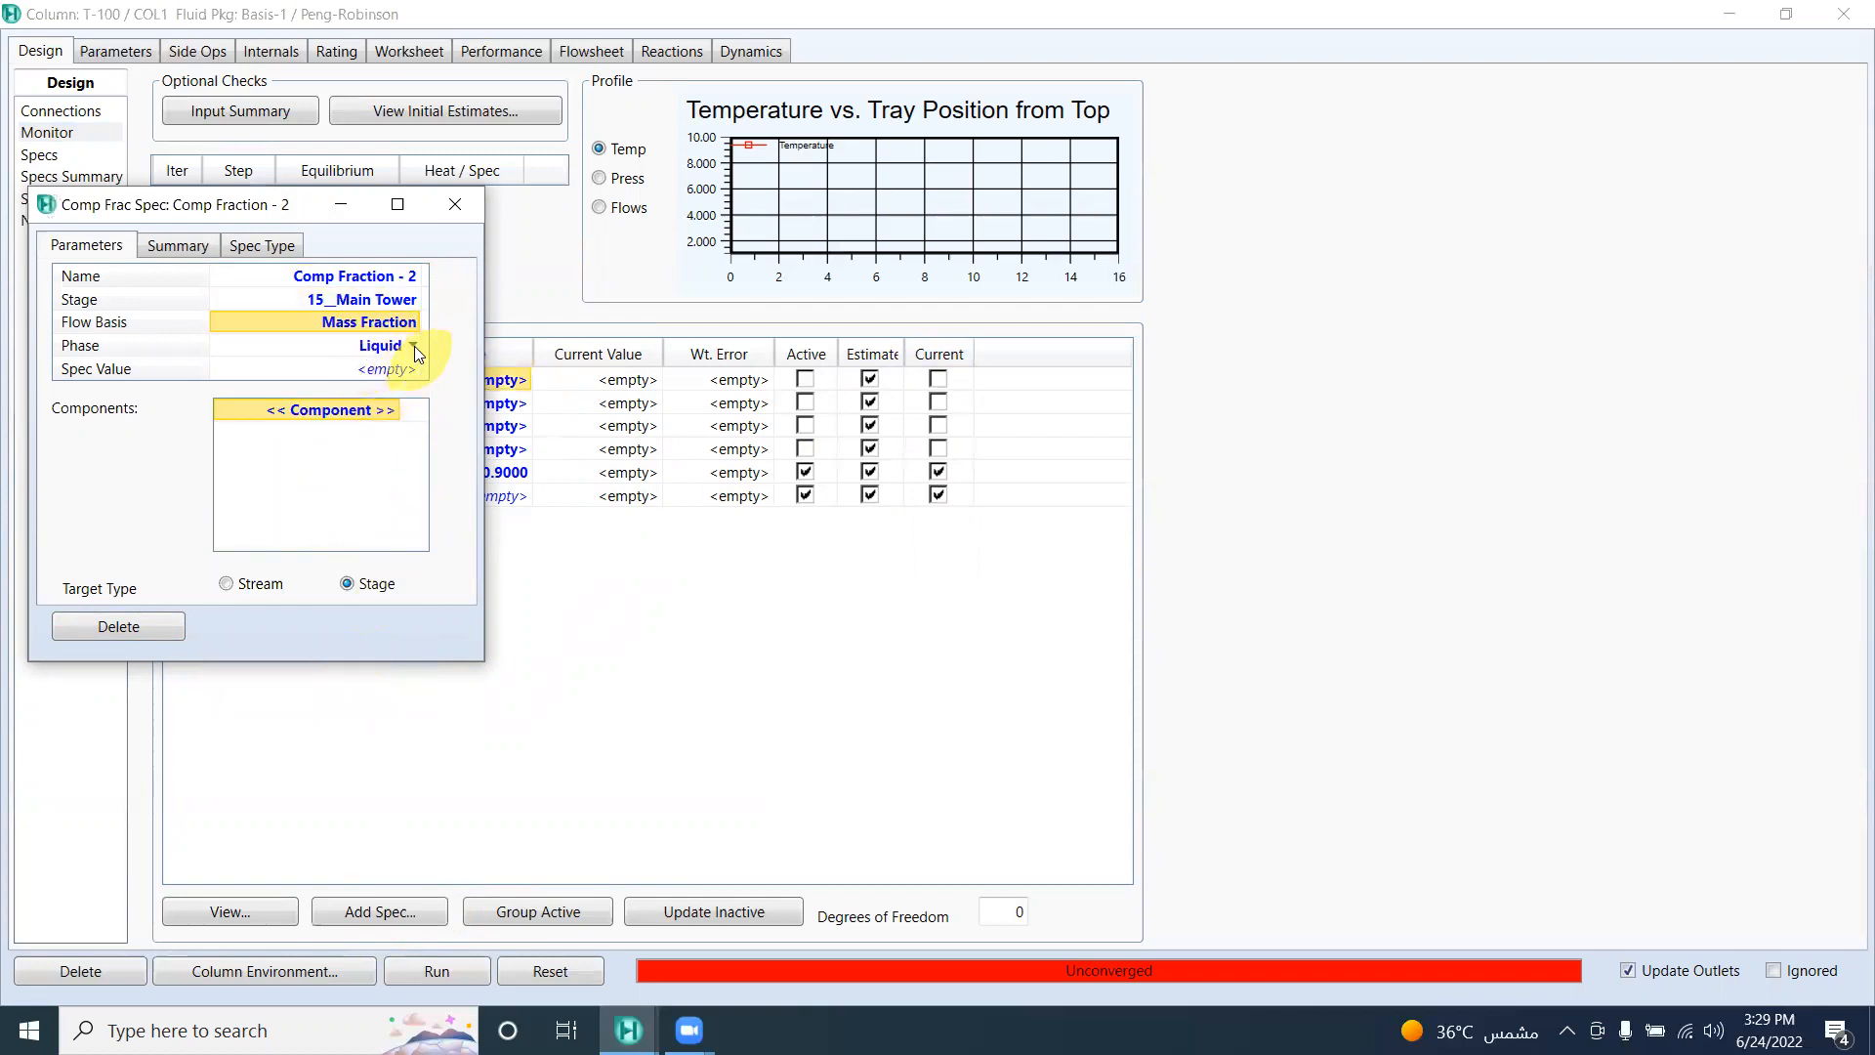
left_click(416, 346)
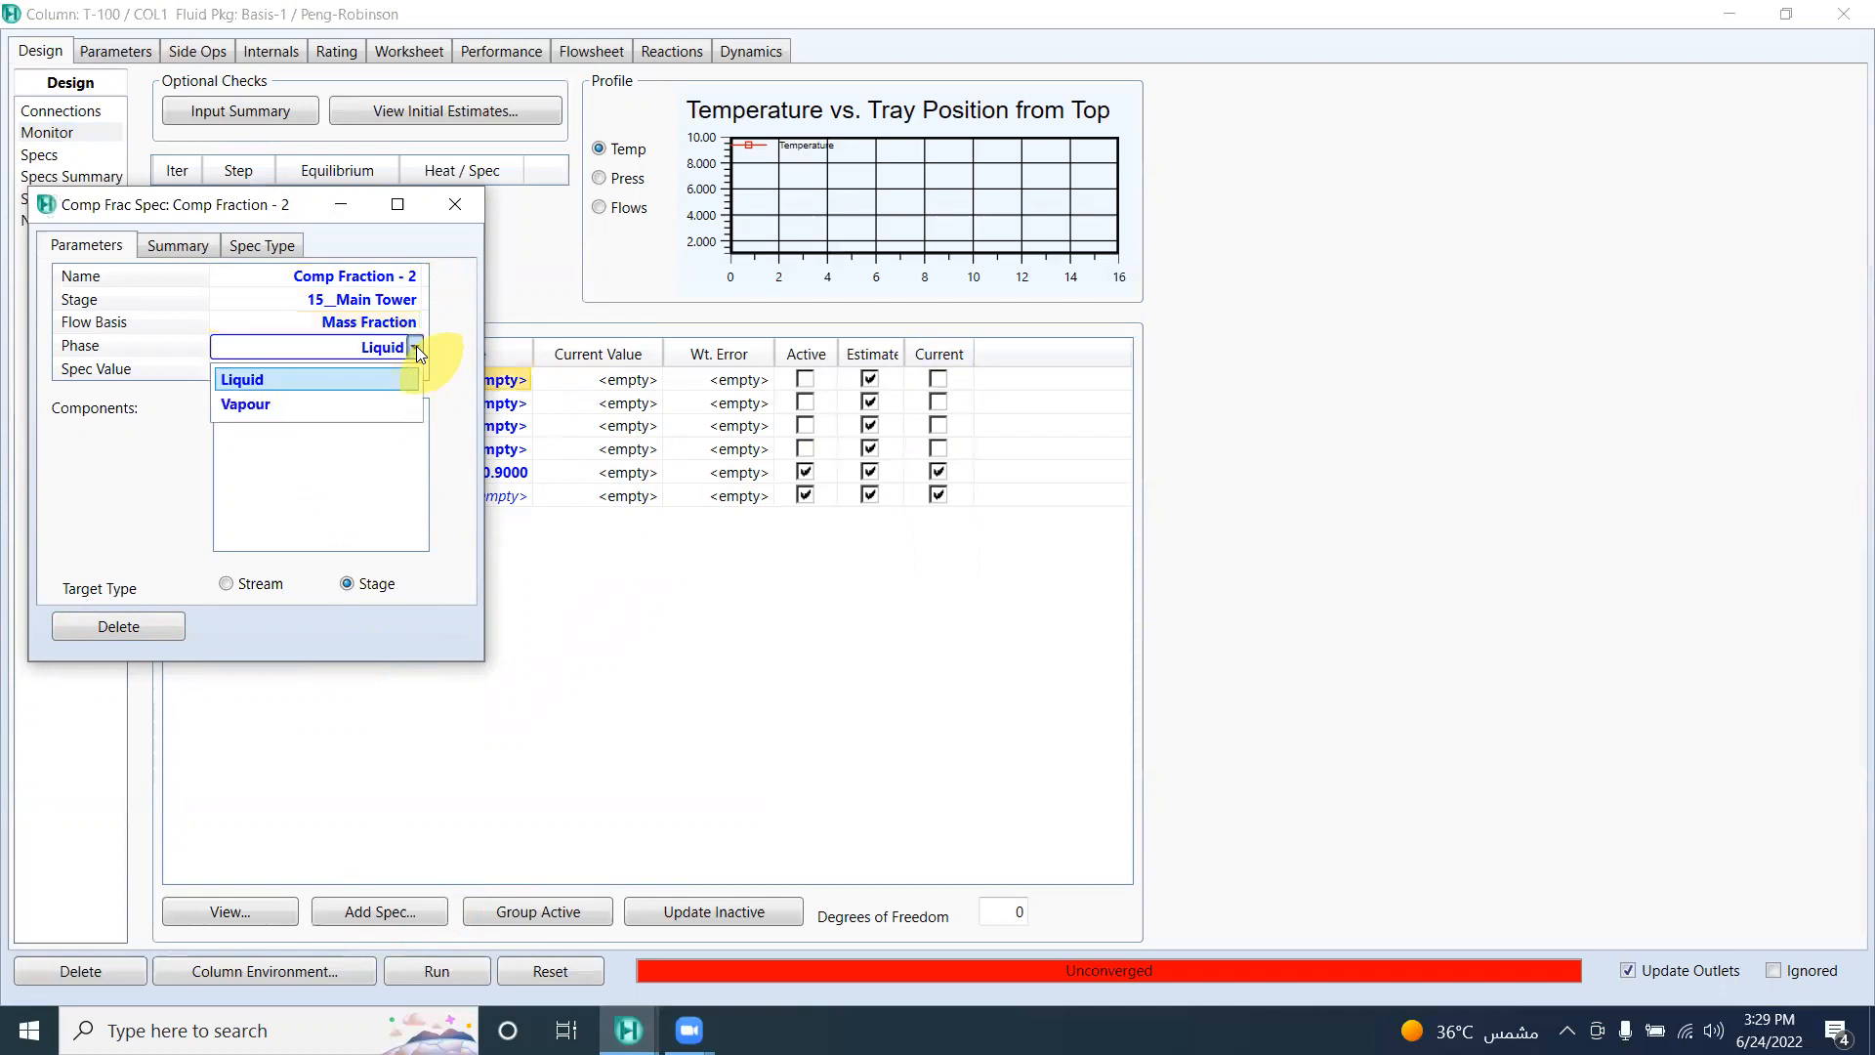
left_click(307, 381)
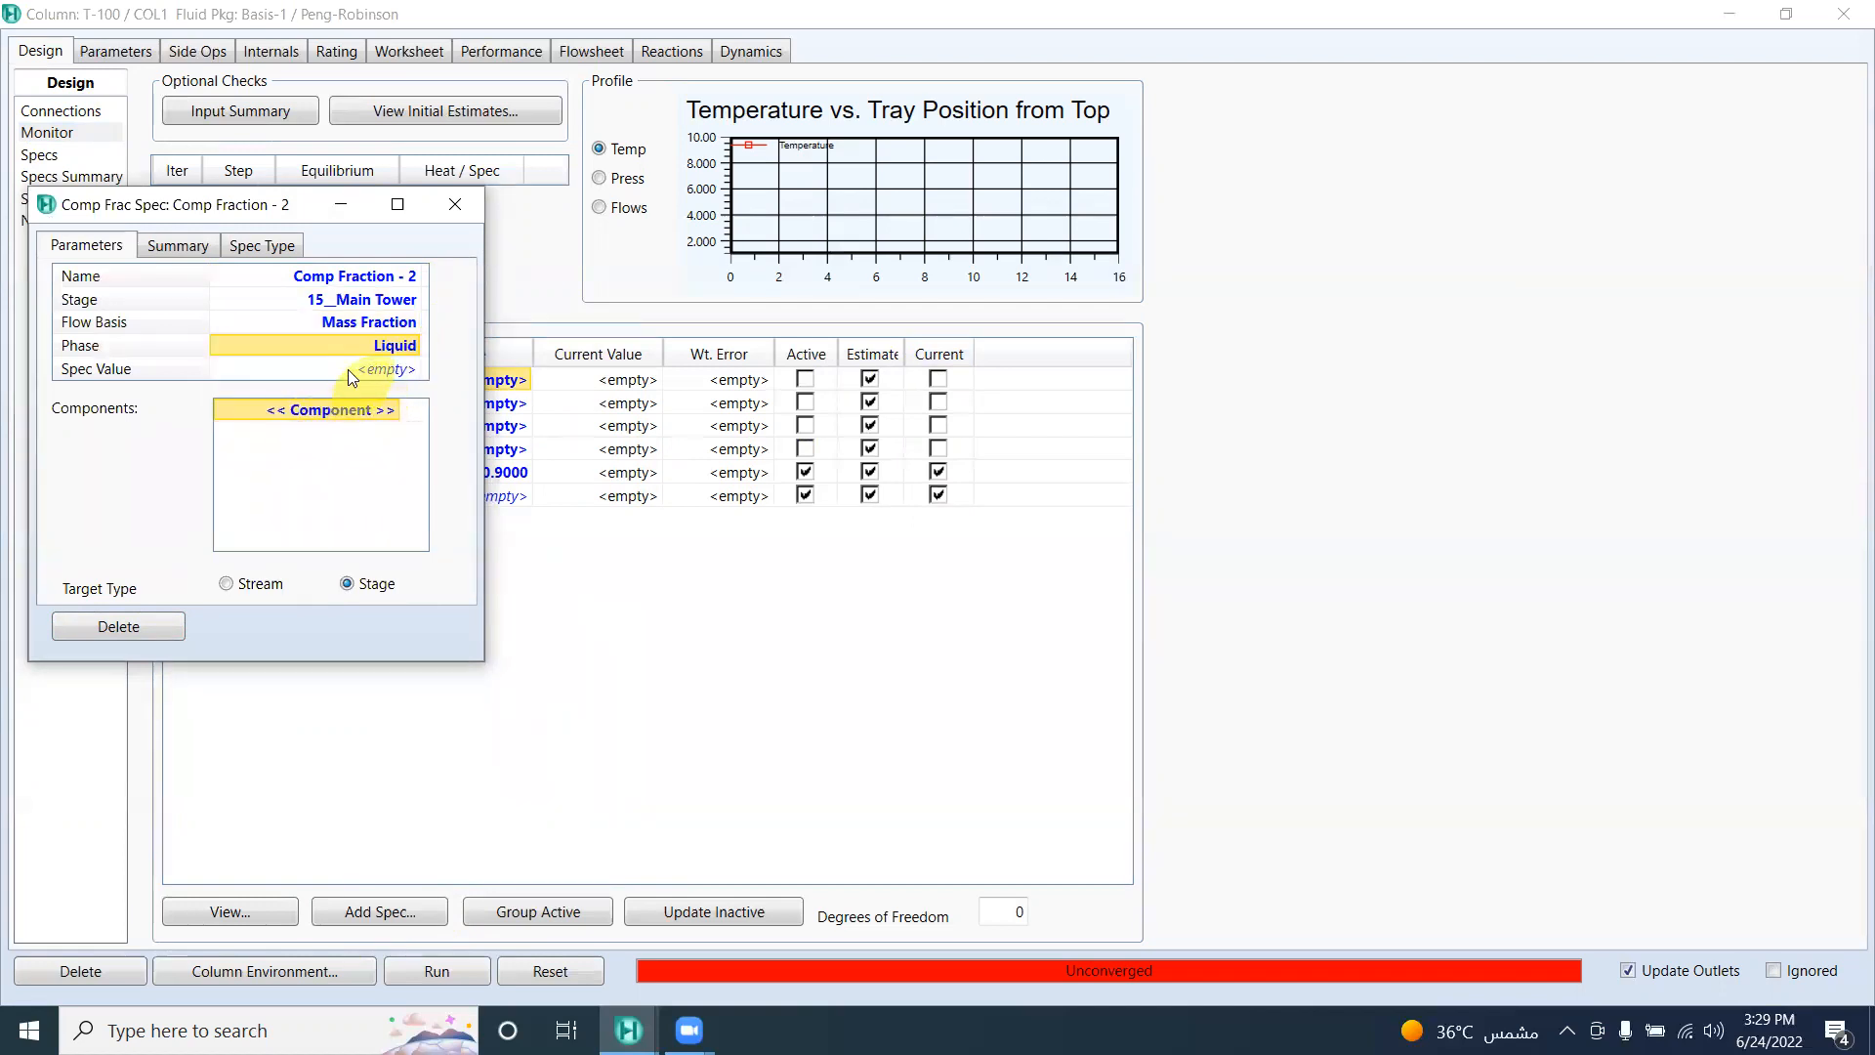
Step: Give the second component fraction specification a value of 0.90 for Toluene and close it
left_click(348, 367)
type("0.90")
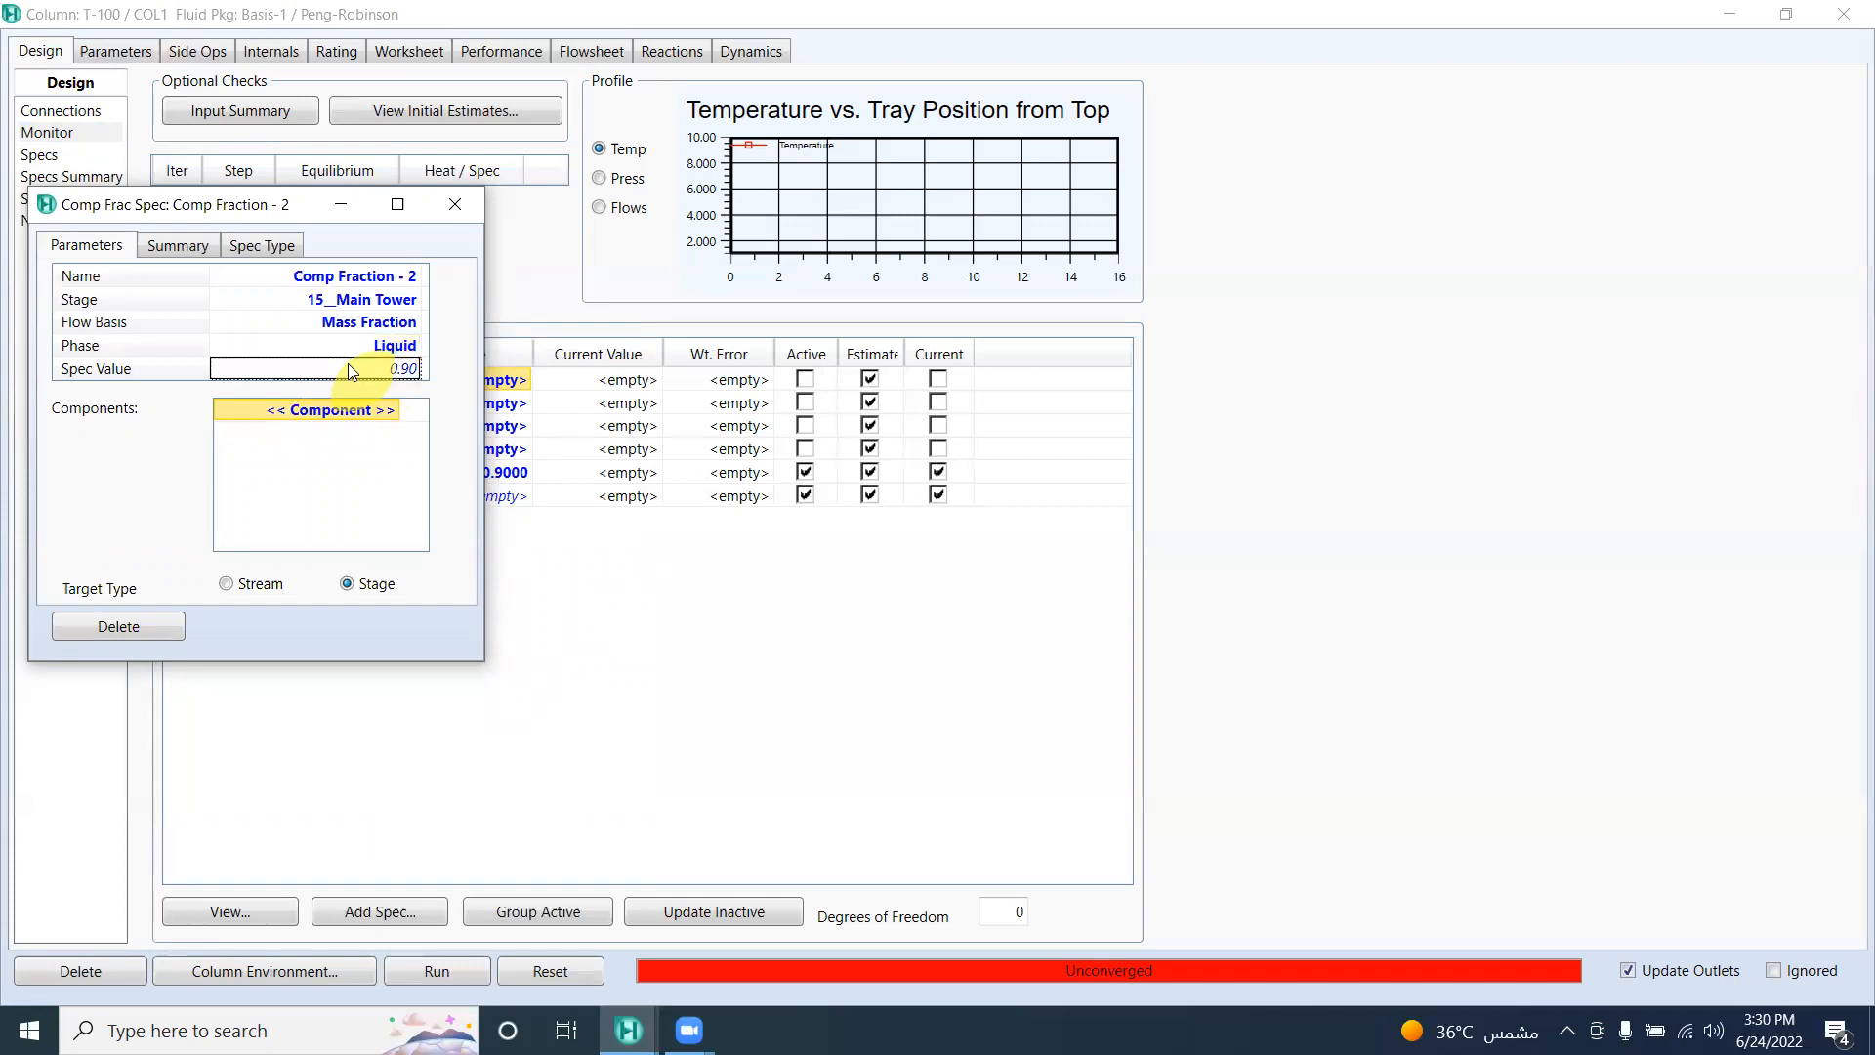
key("Return")
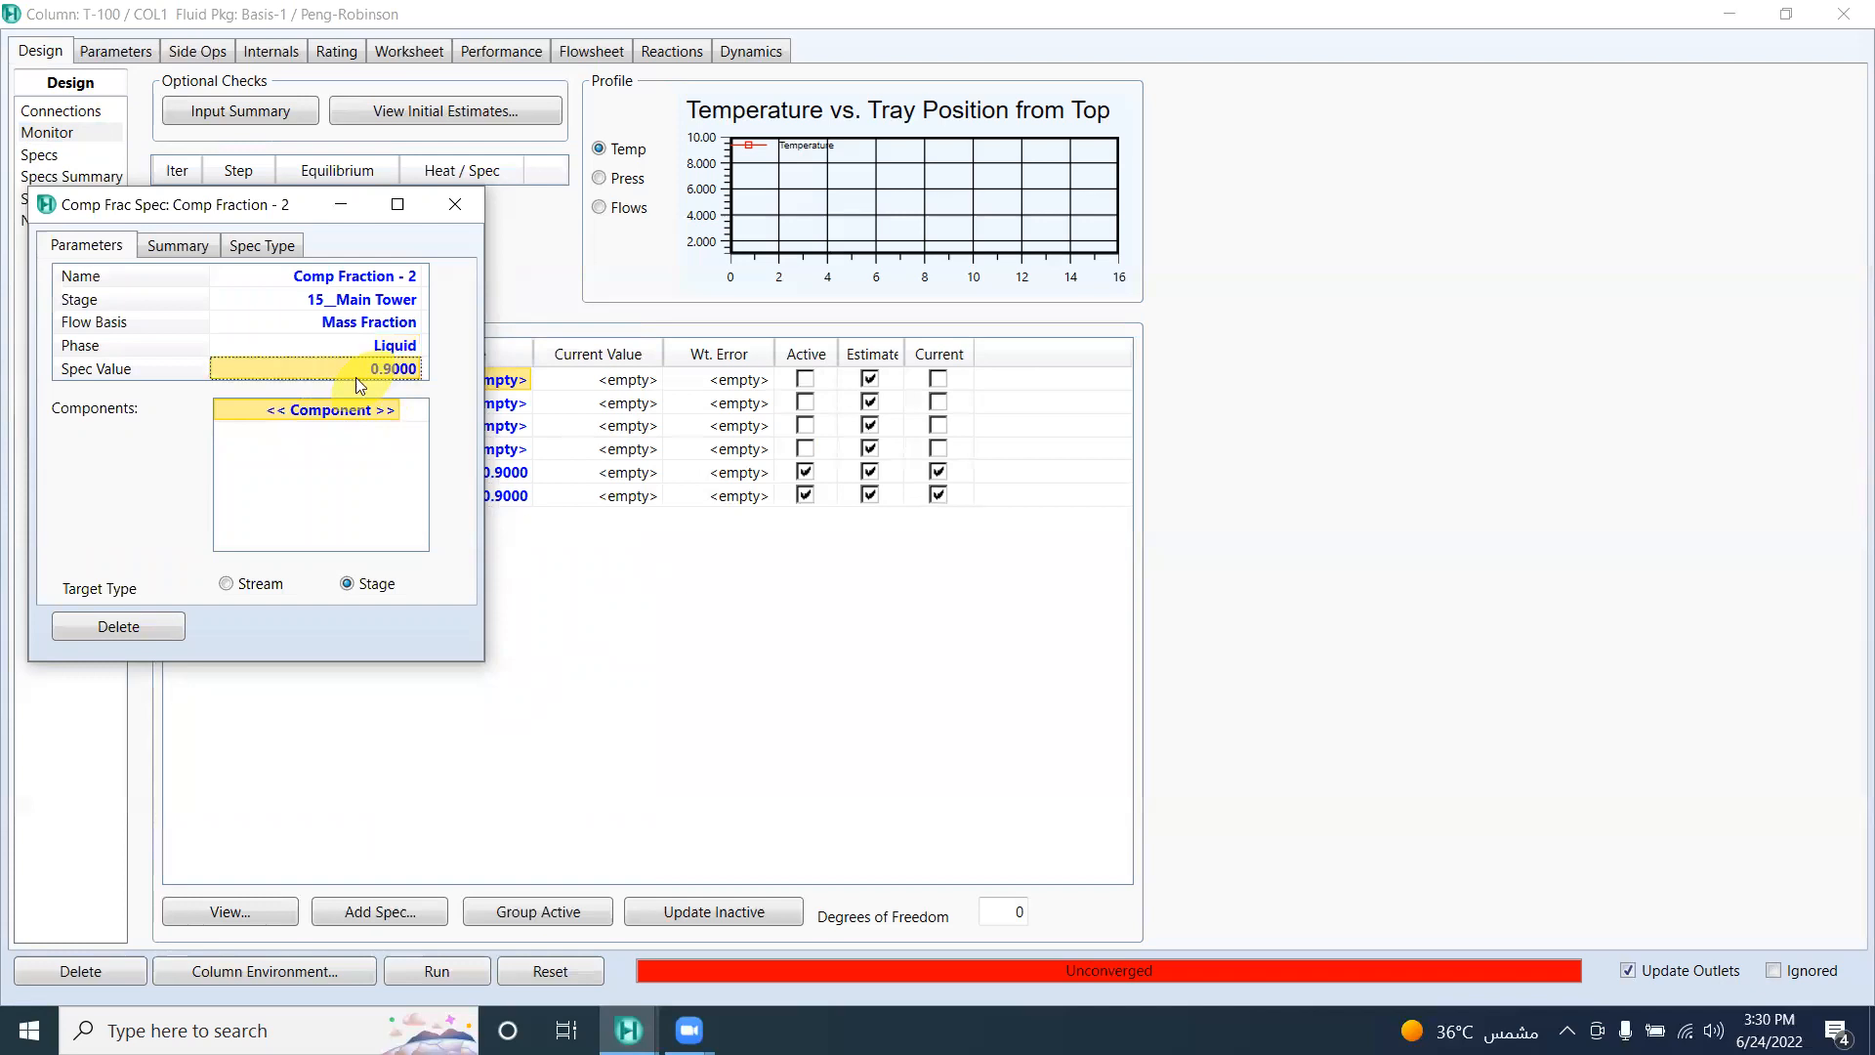
left_click(394, 404)
left_click(395, 404)
left_click(342, 465)
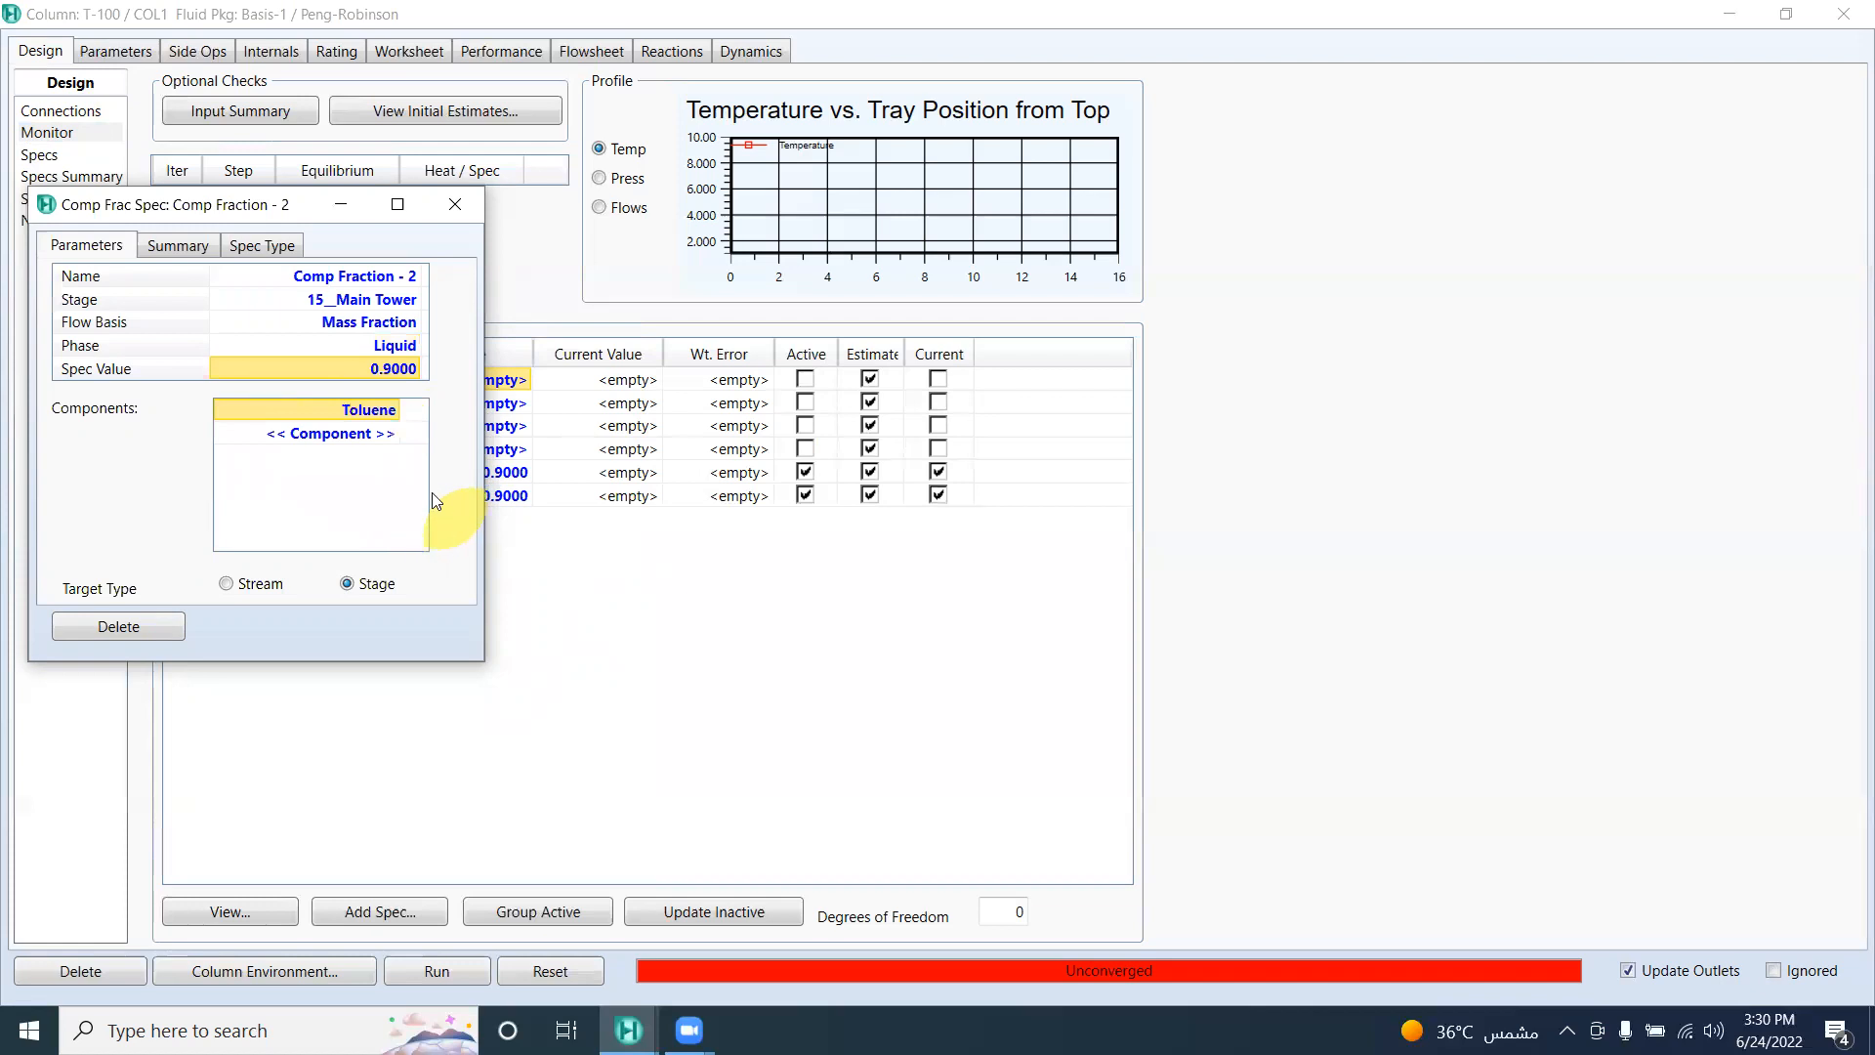
left_click(459, 207)
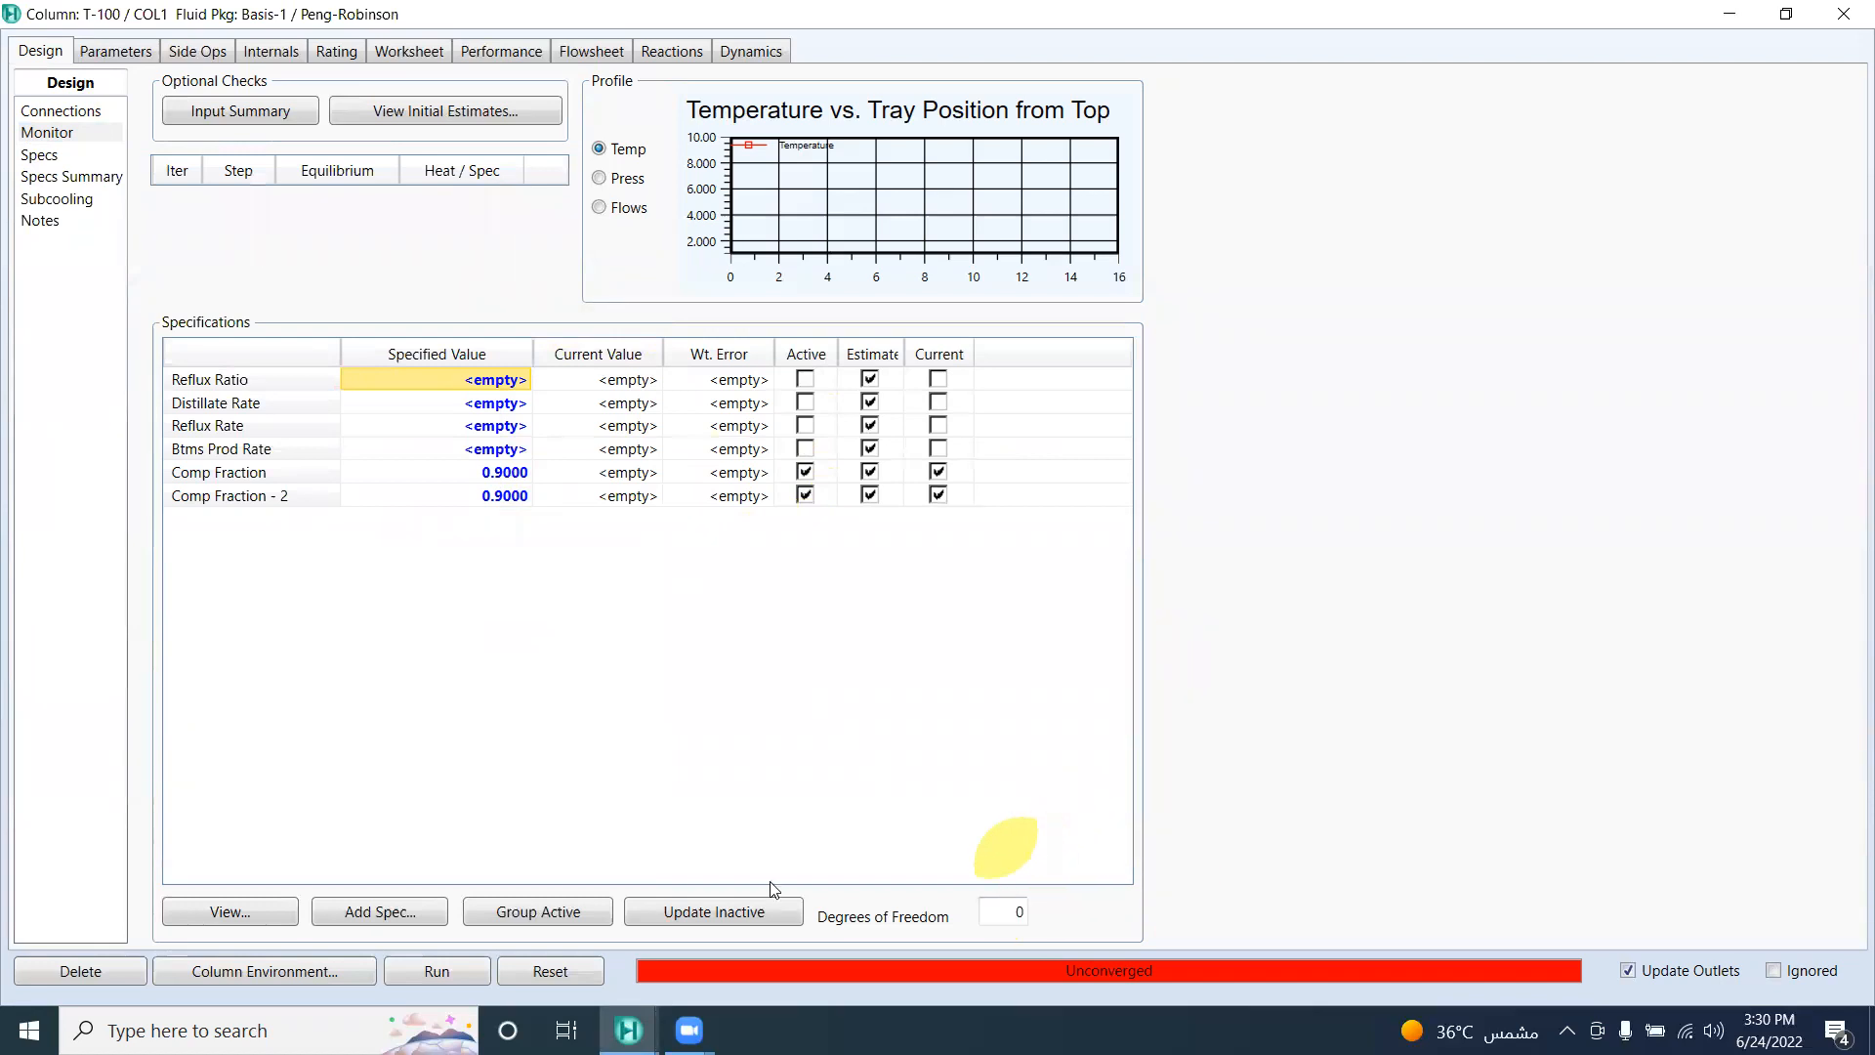
Step: Run the column and close its property window and the remaining specification window to return to the flowsheet
left_click(447, 974)
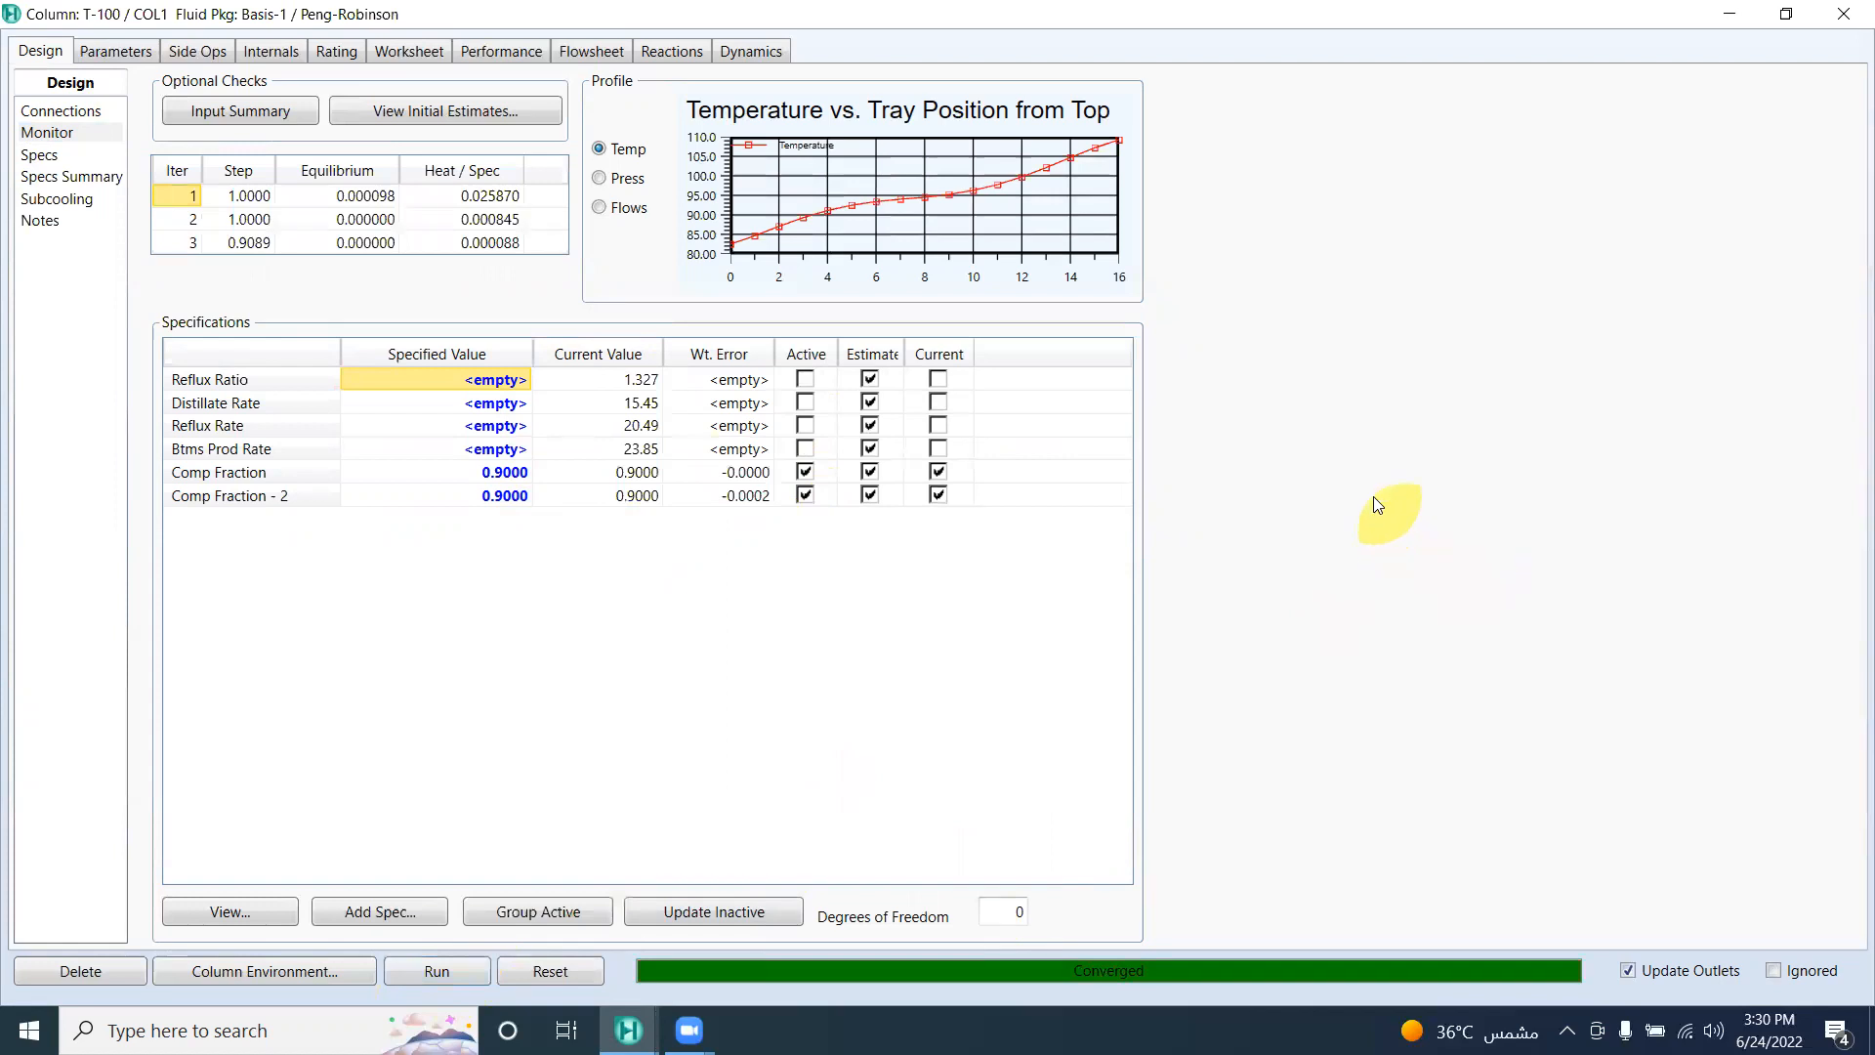
left_click(1836, 16)
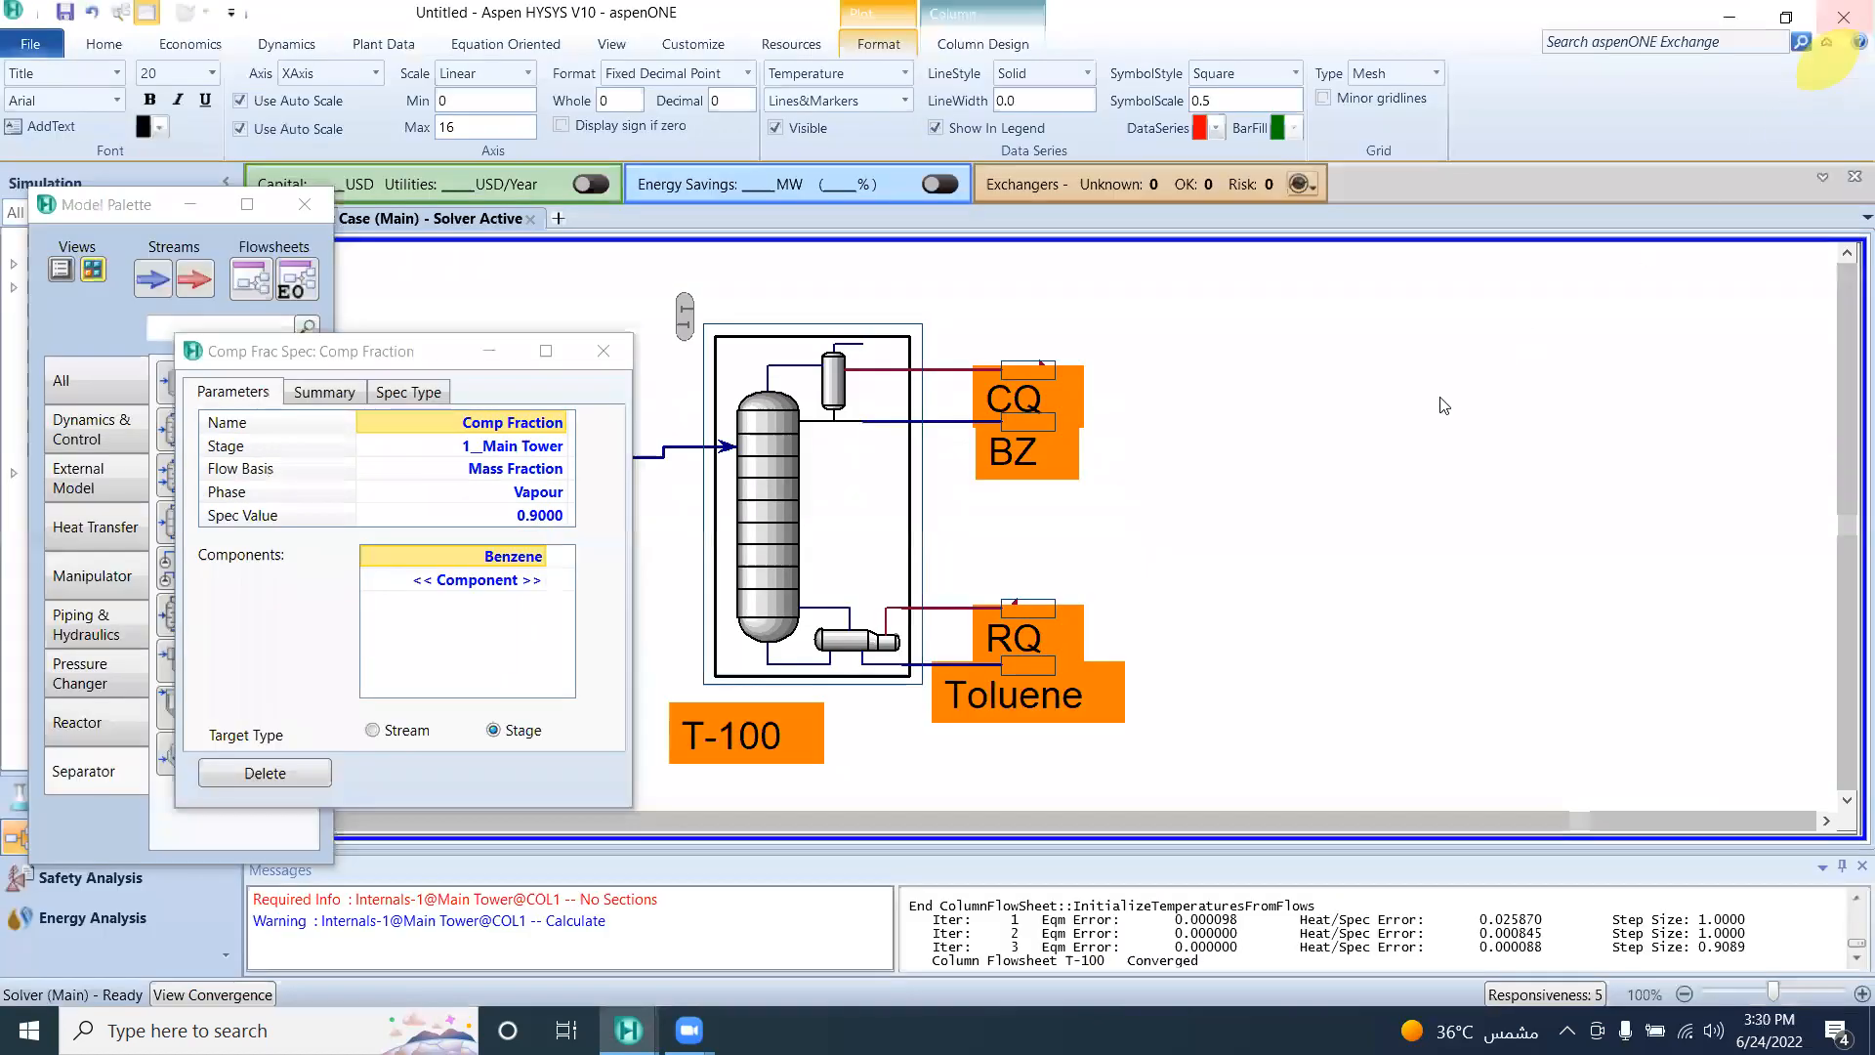
left_click(619, 350)
left_click_drag(774, 508, 1025, 519)
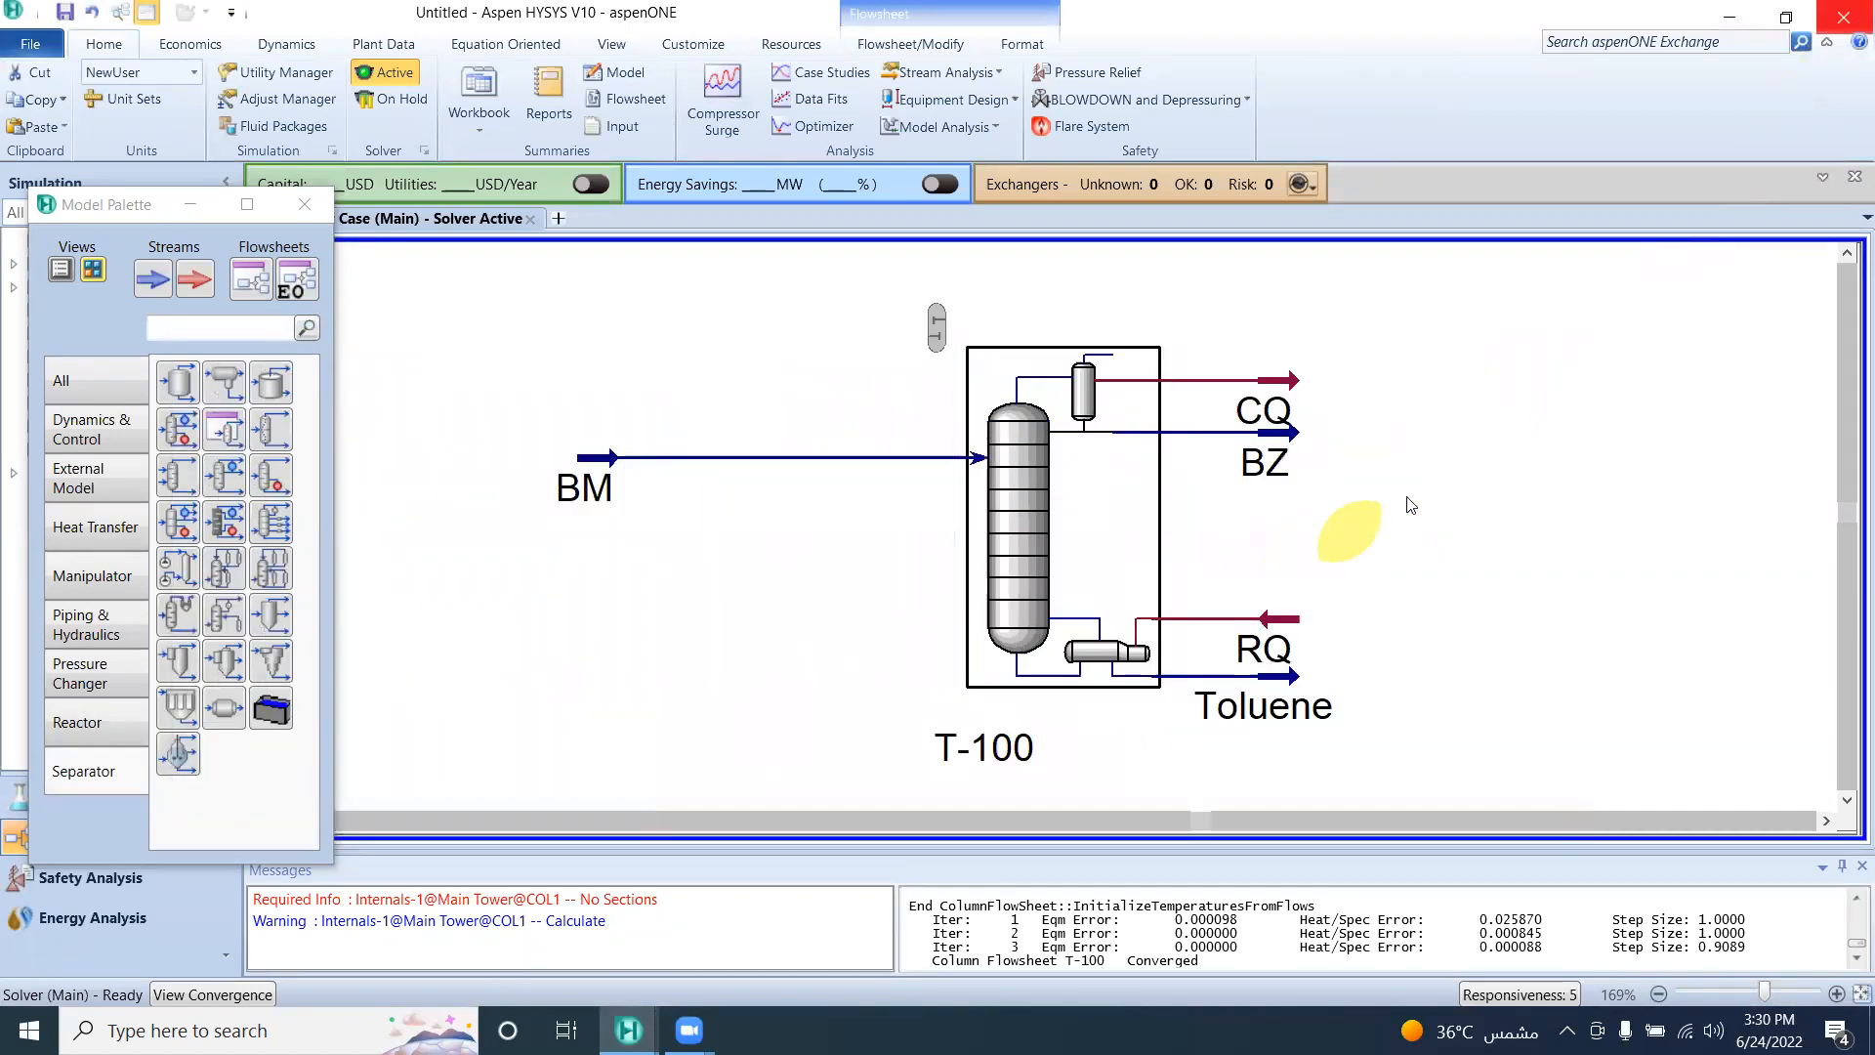
Step: Reopen column T-100 and examine the conditions and compositions of its feed and product streams in the worksheet
left_click(993, 498)
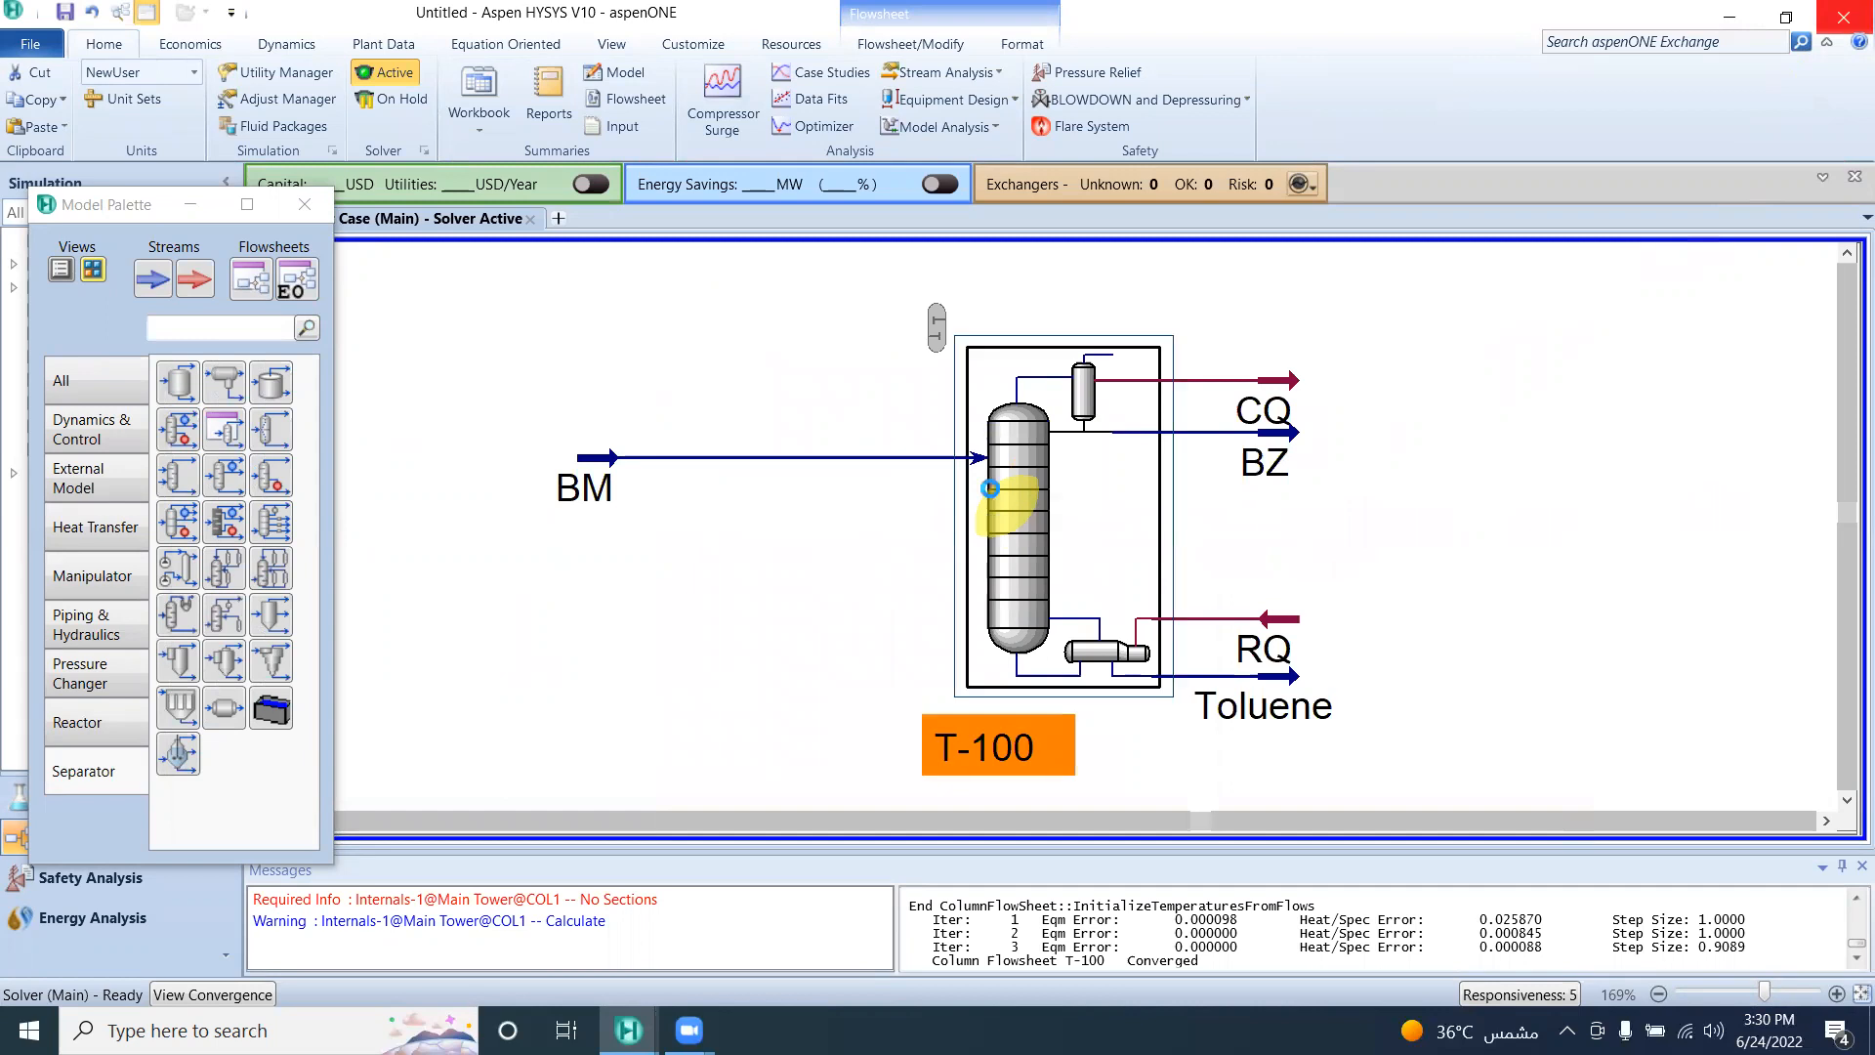
double_click(993, 496)
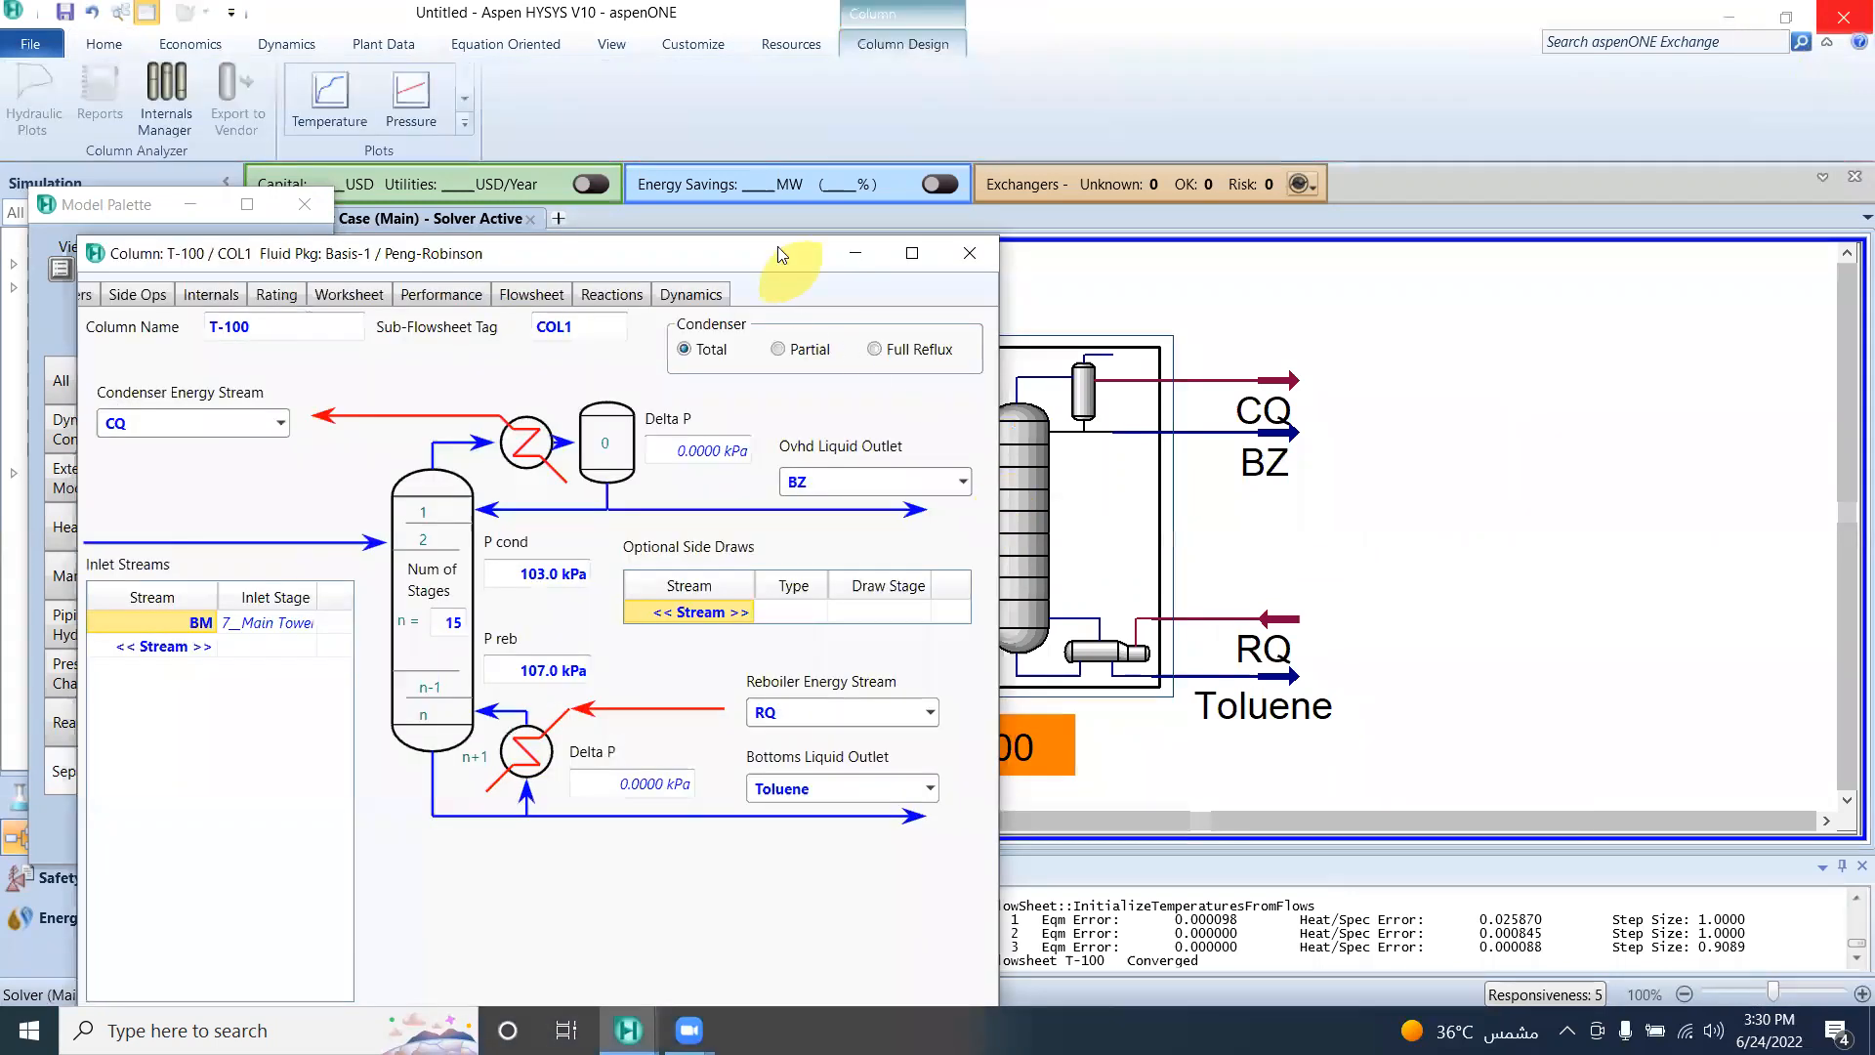
left_click_drag(781, 255, 838, 153)
left_click(405, 193)
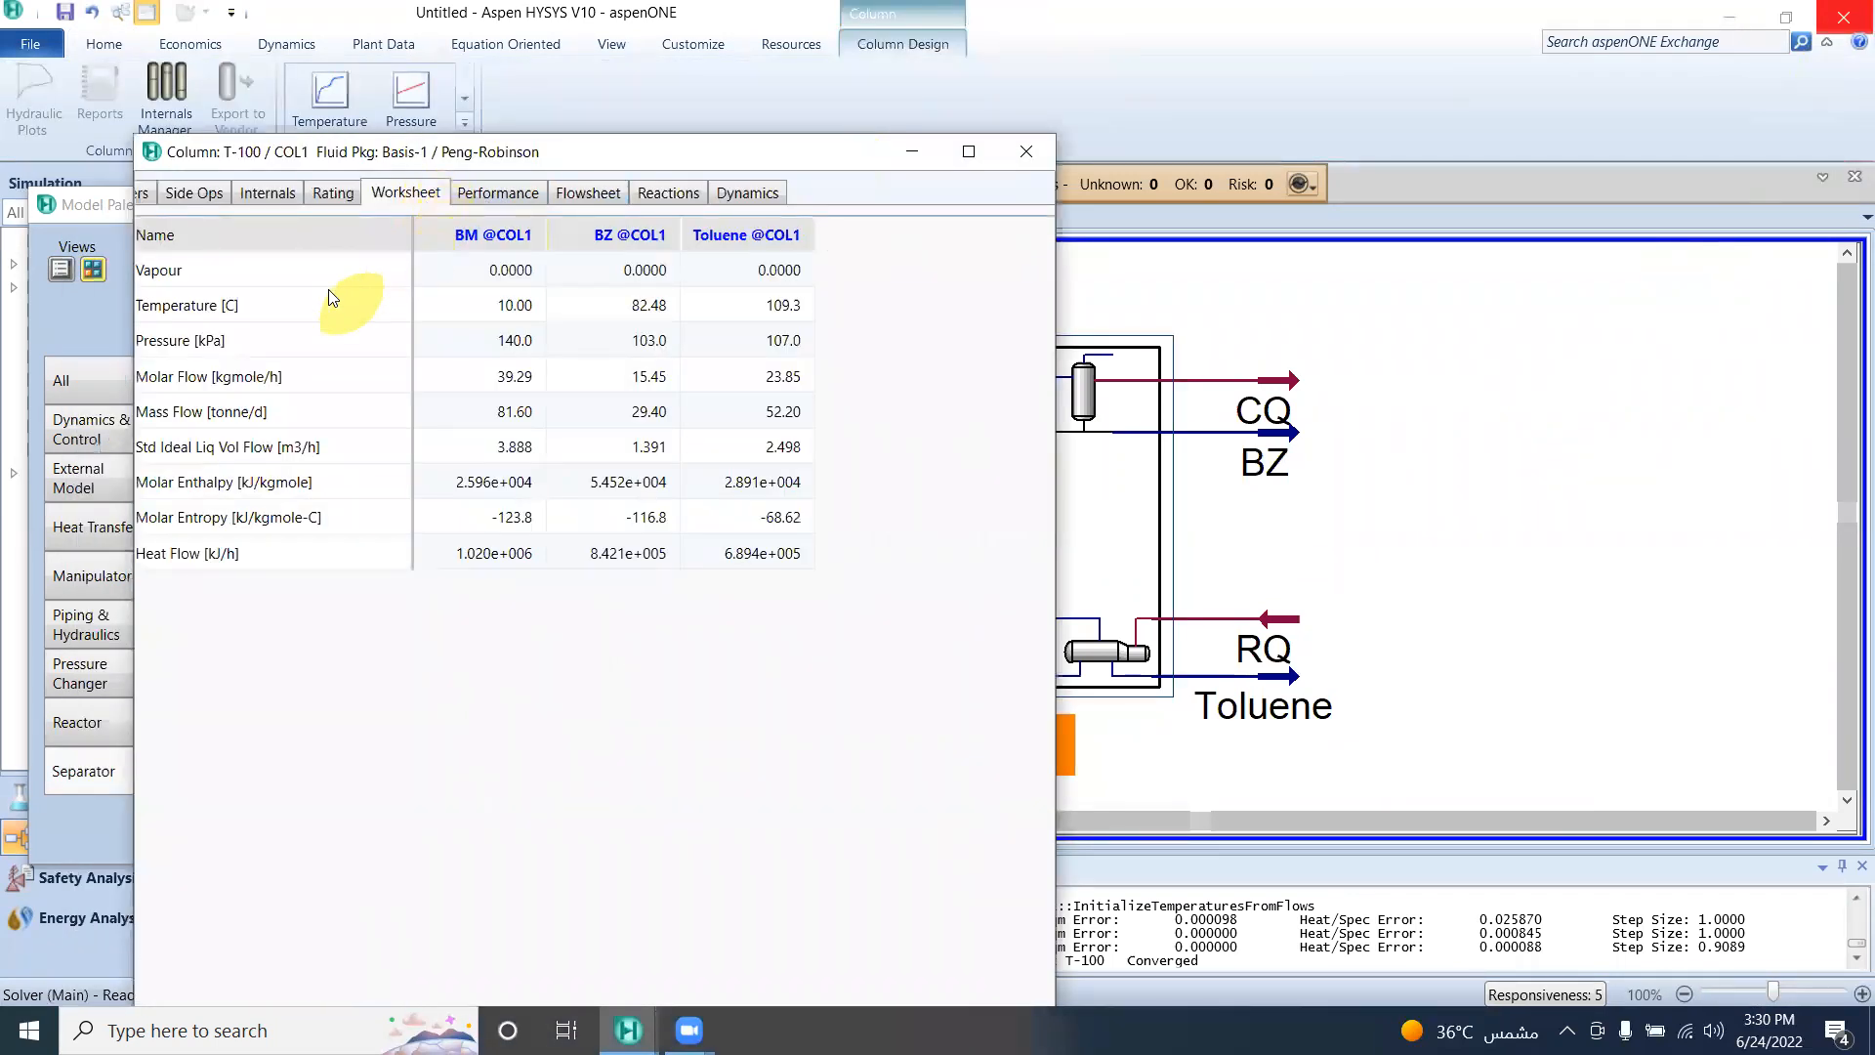
left_click(971, 152)
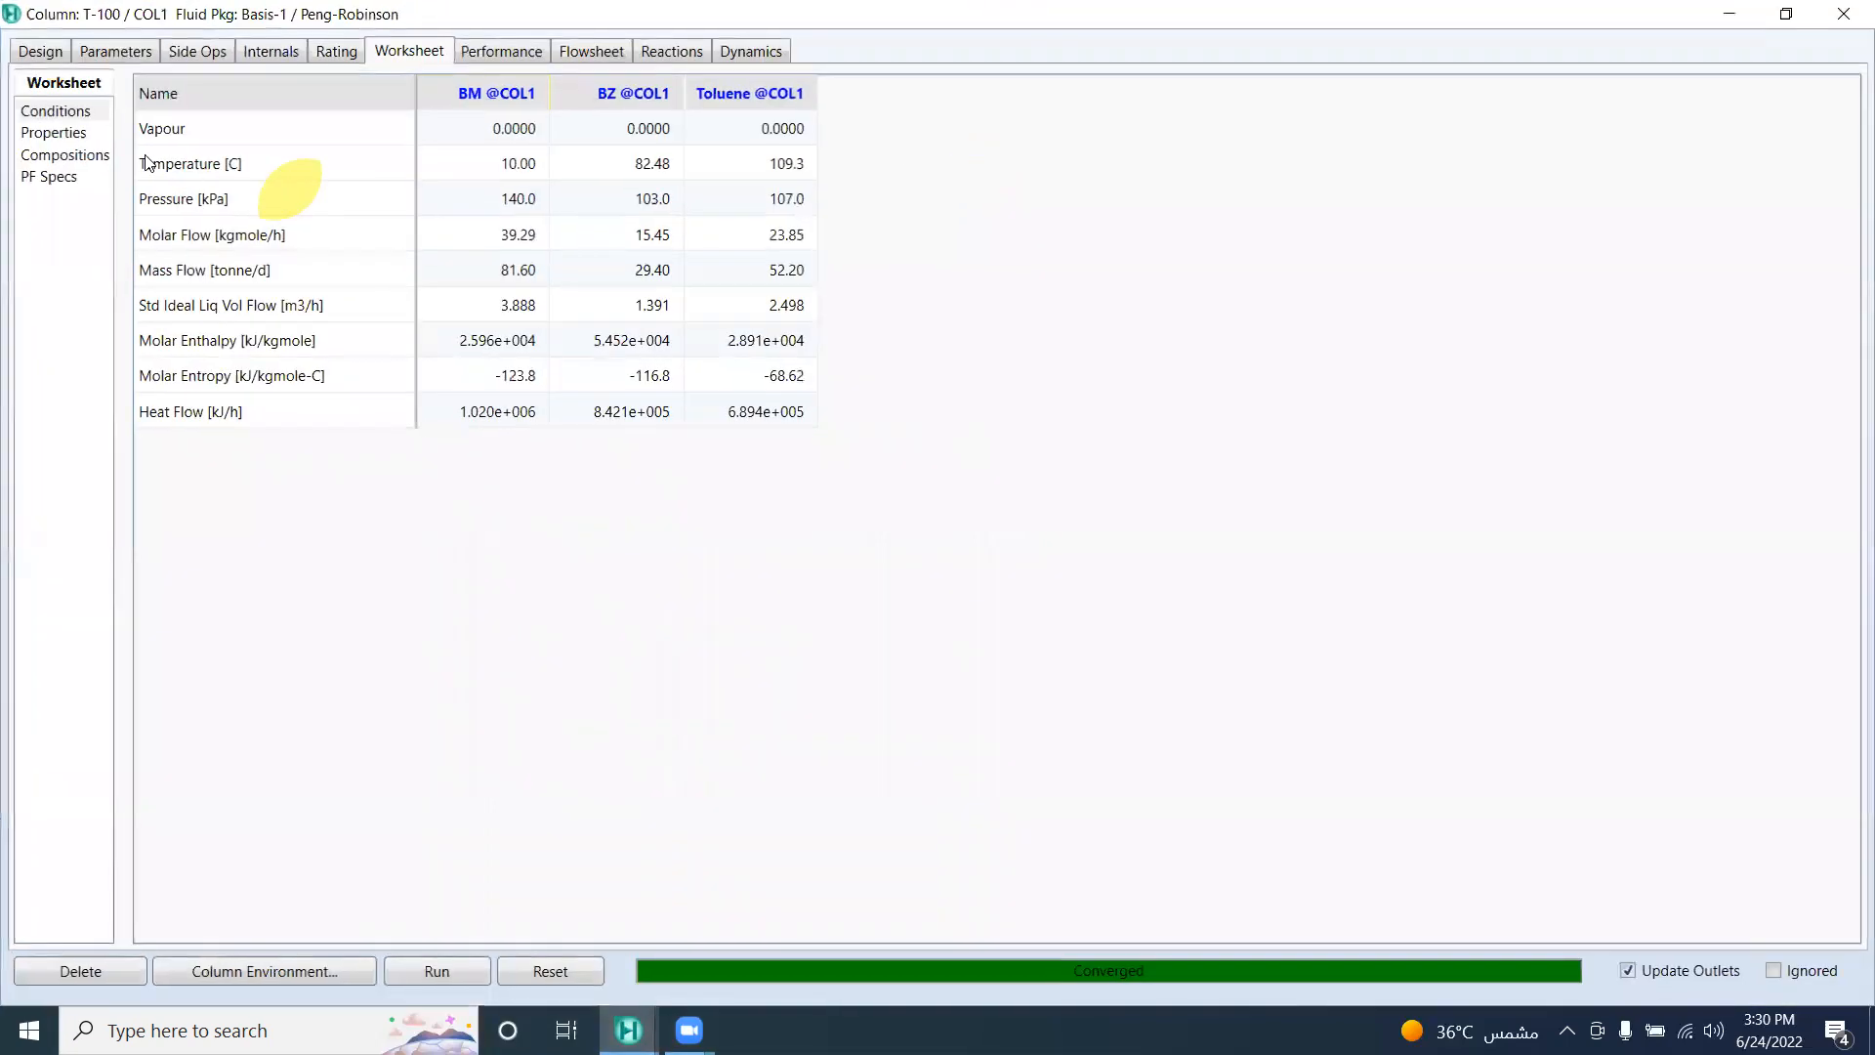
left_click(86, 155)
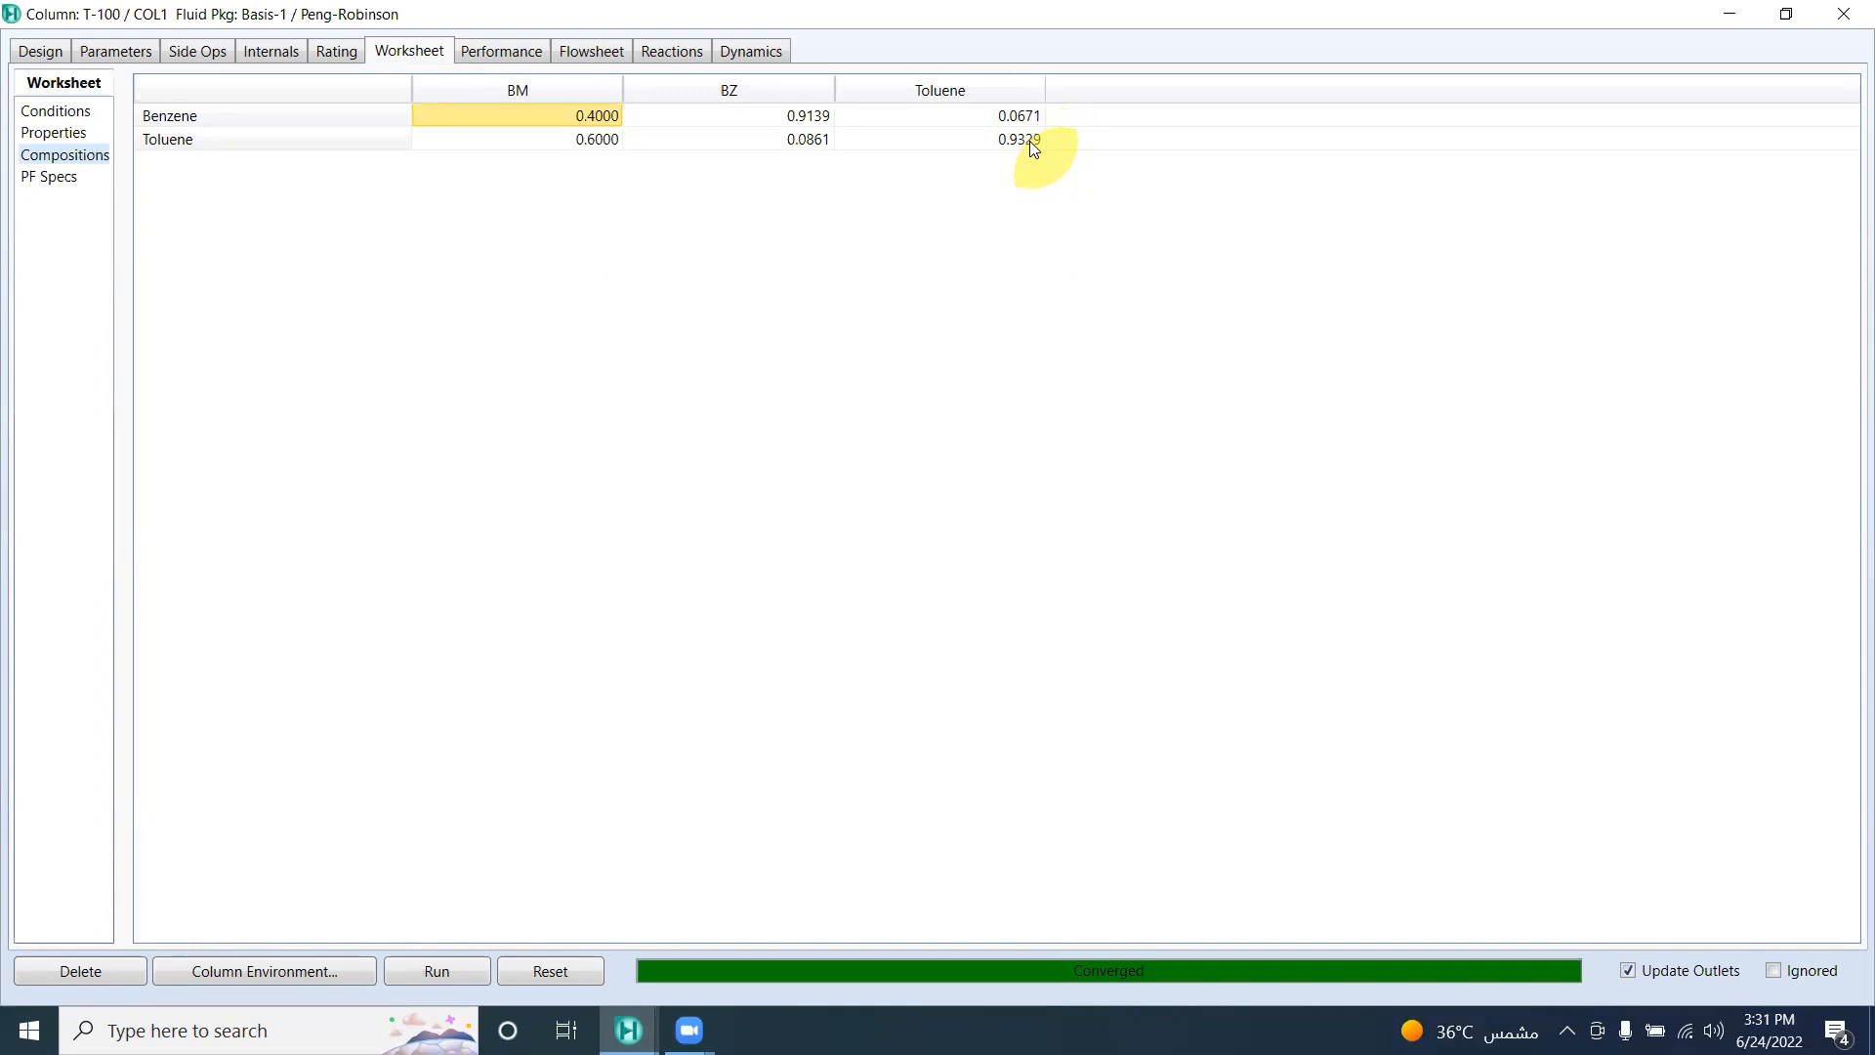
left_click(1786, 14)
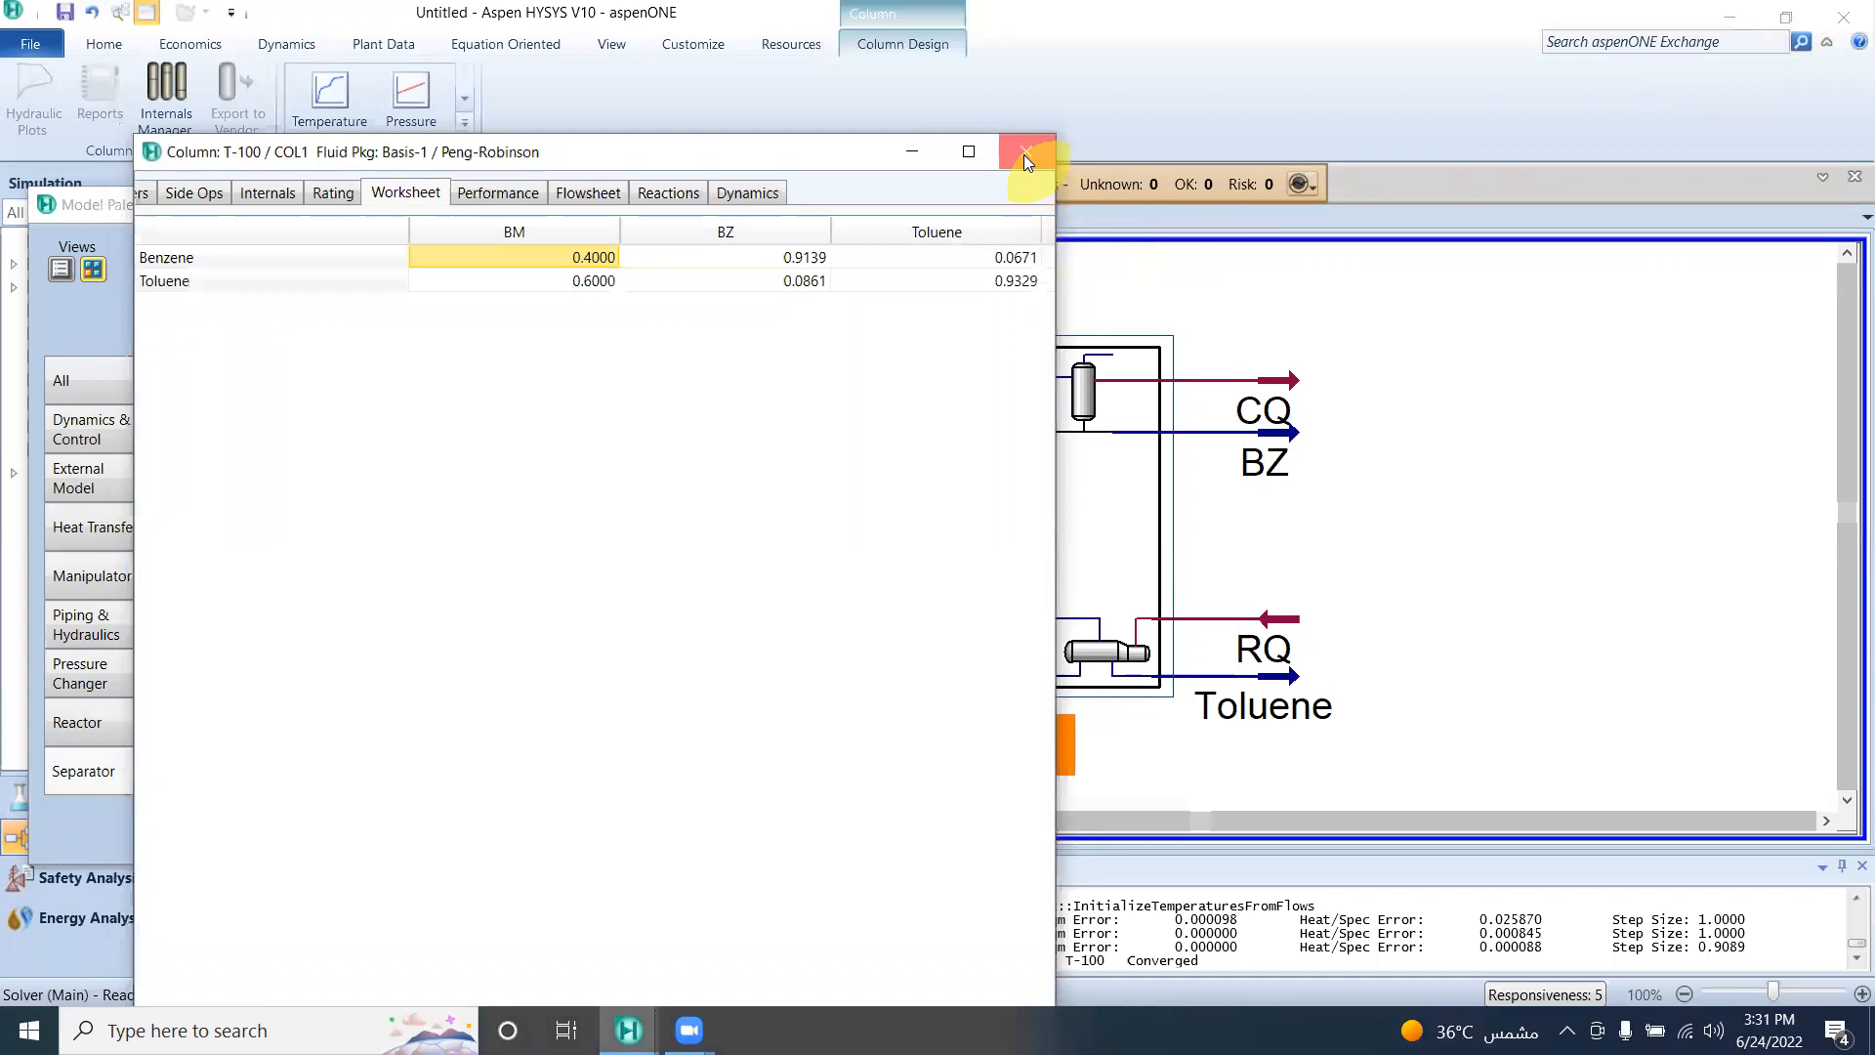
left_click(1025, 152)
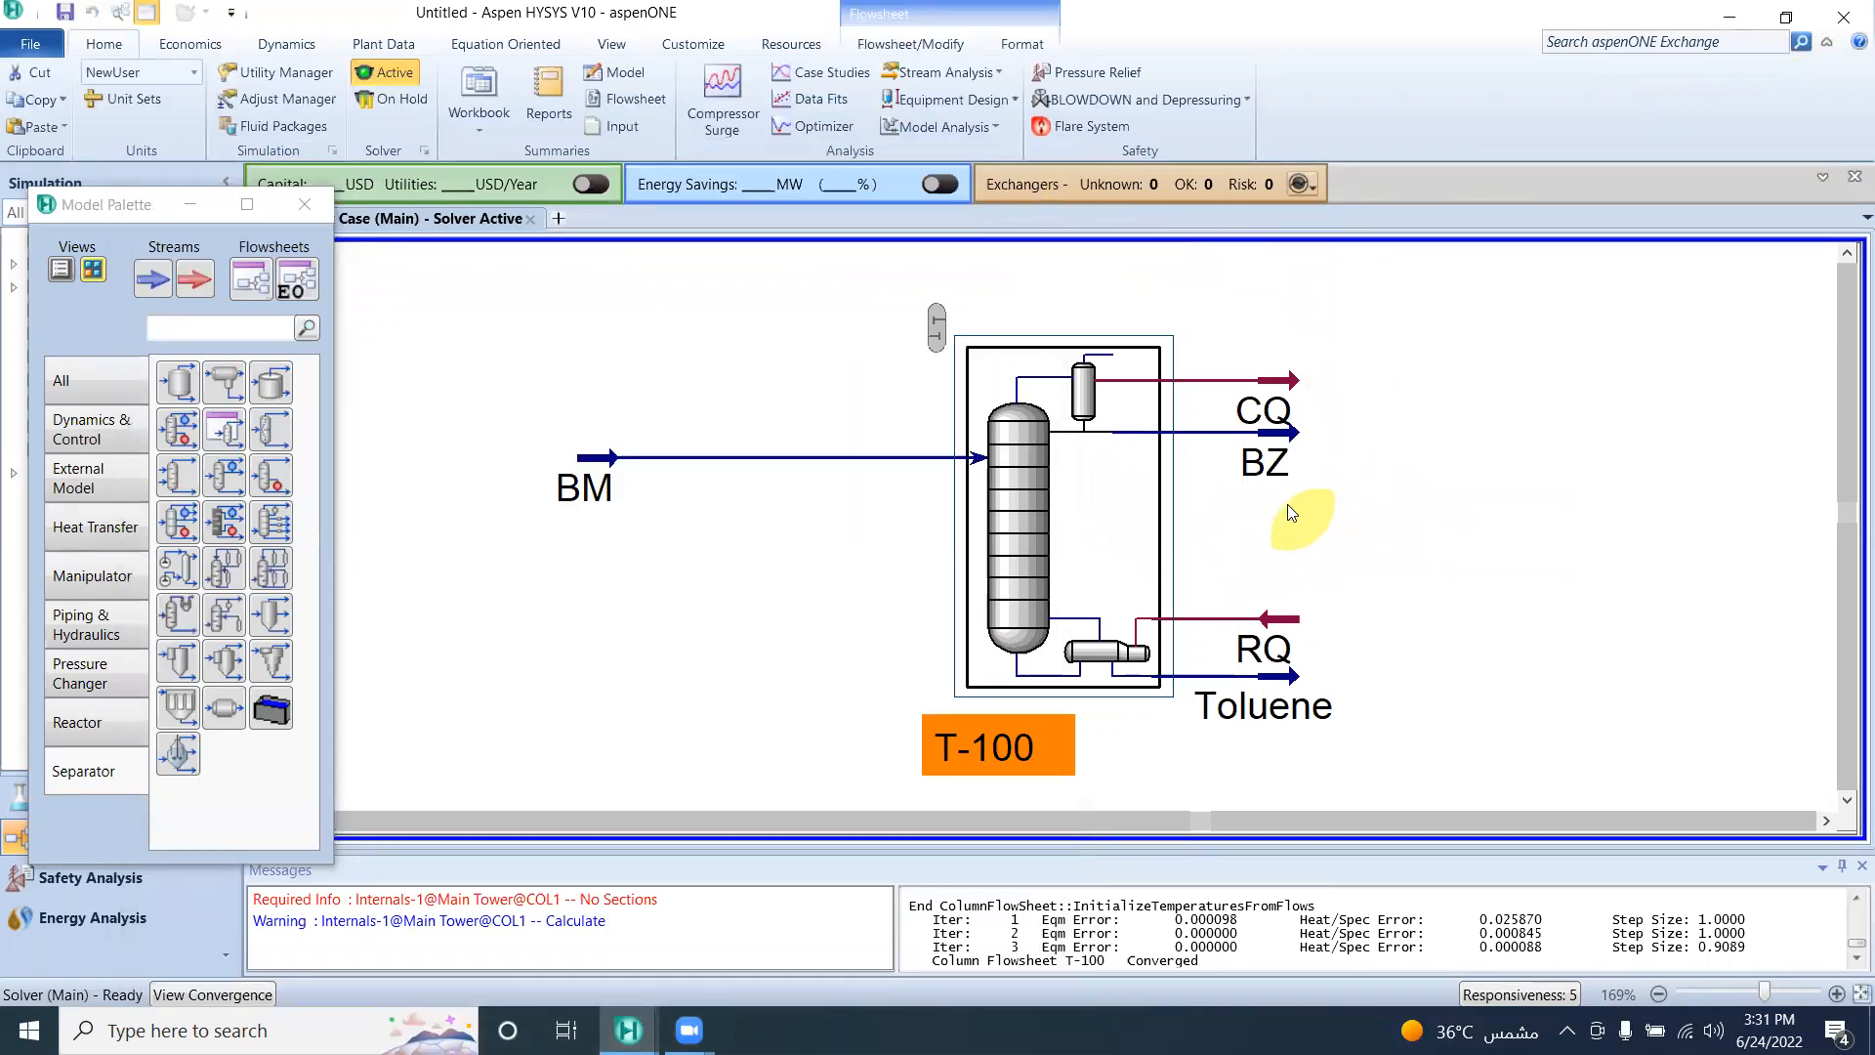
Step: Place a new material stream above the BM feed, view its empty worksheet and close it
mouse_move(1311, 419)
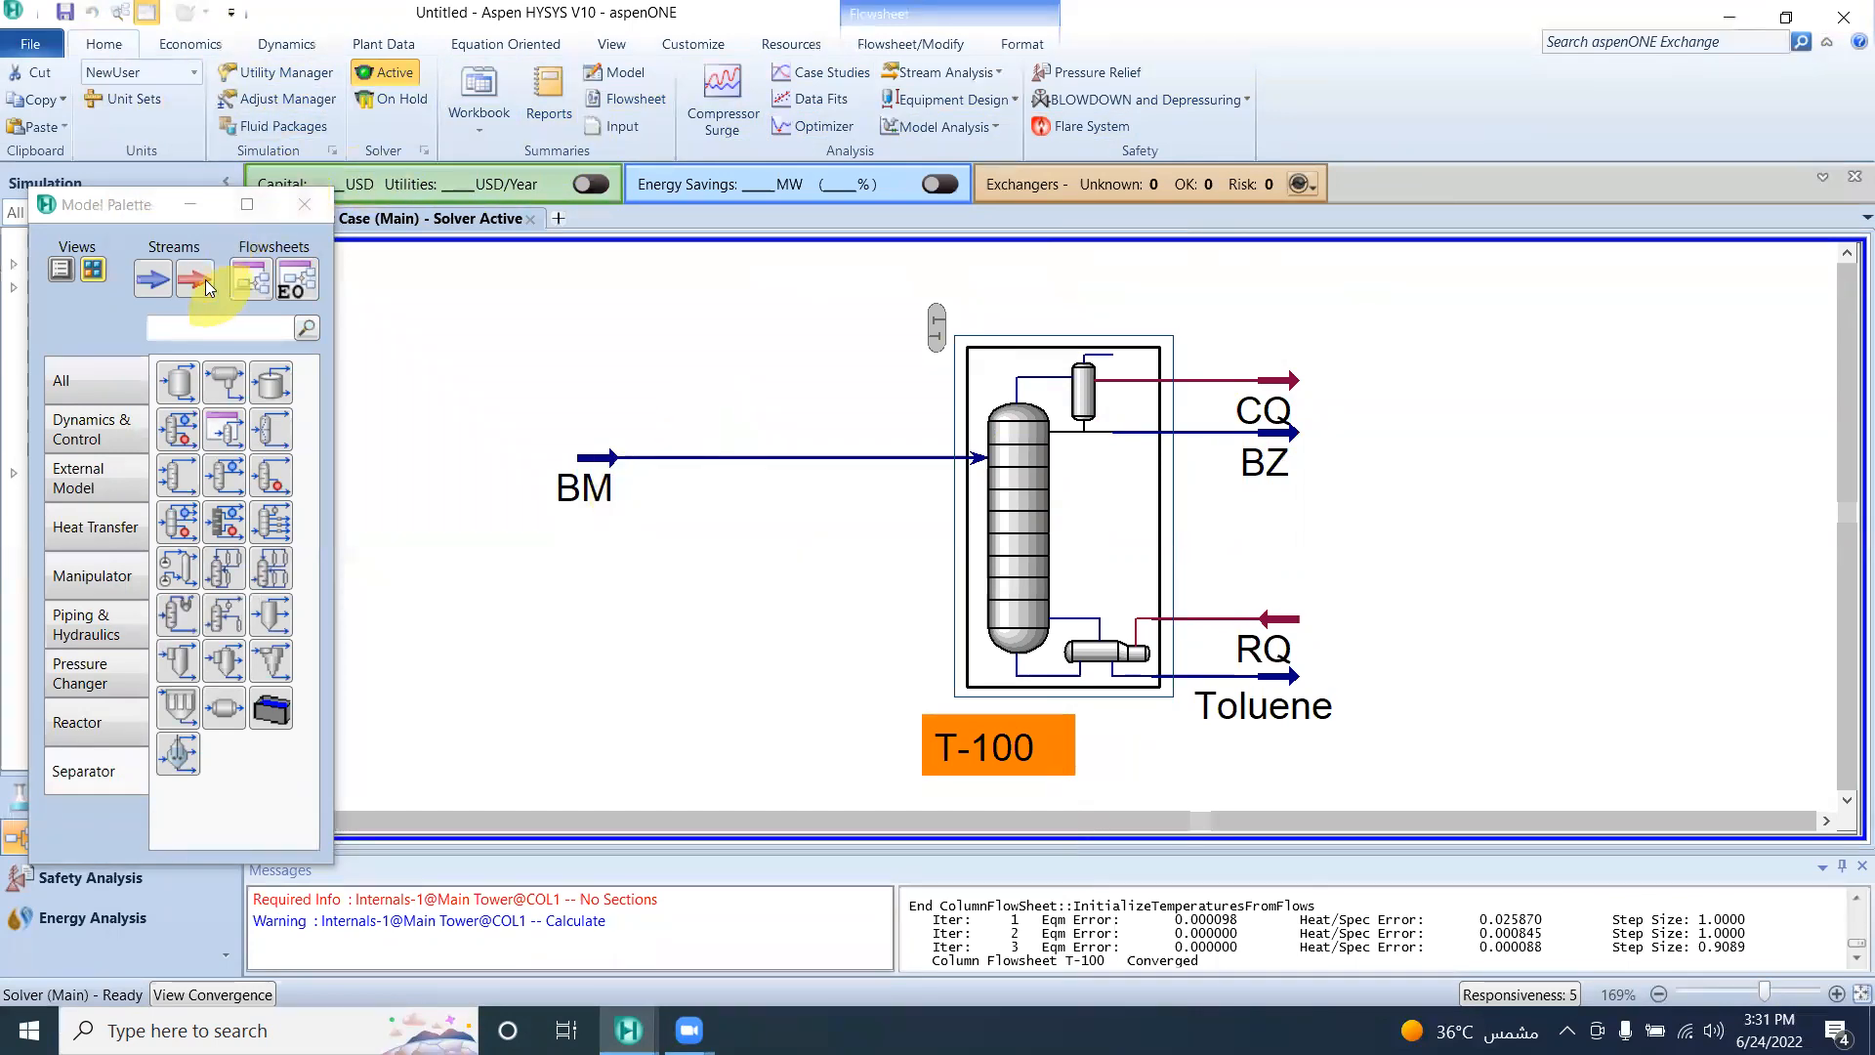
left_click(153, 279)
left_click(569, 335)
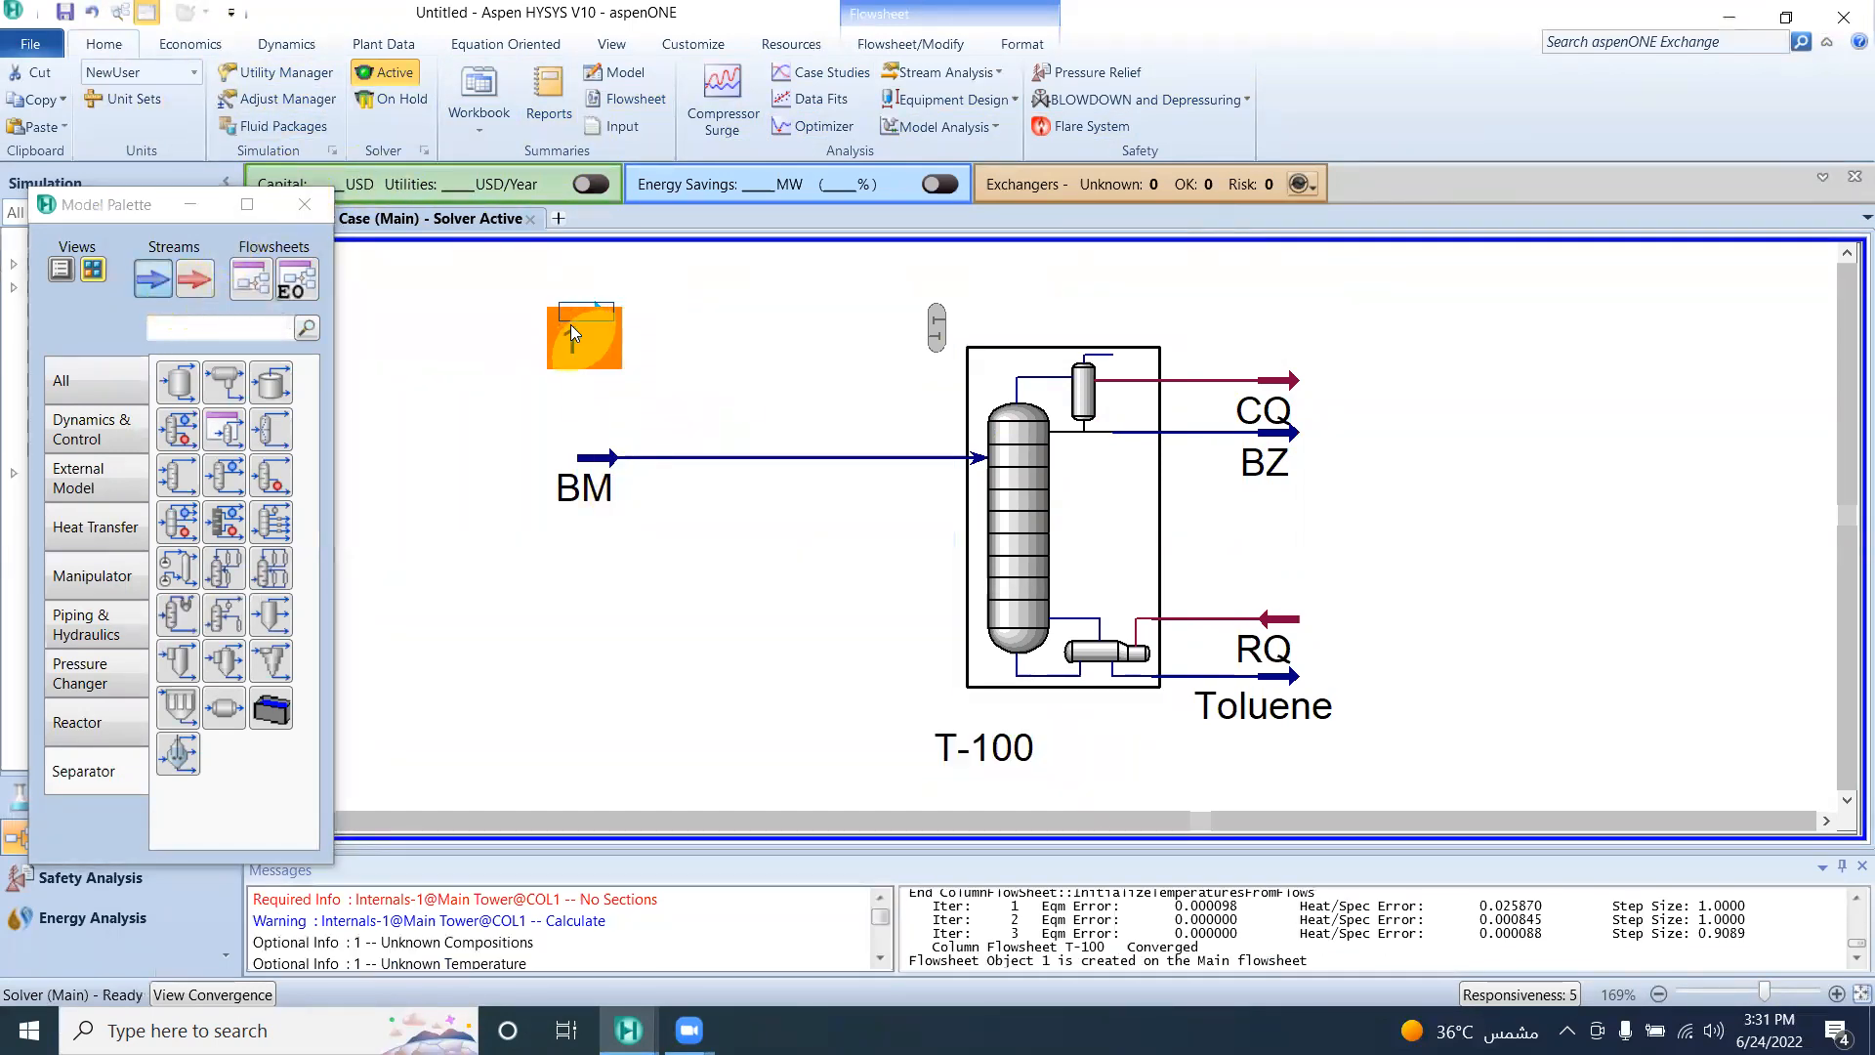
double_click(574, 313)
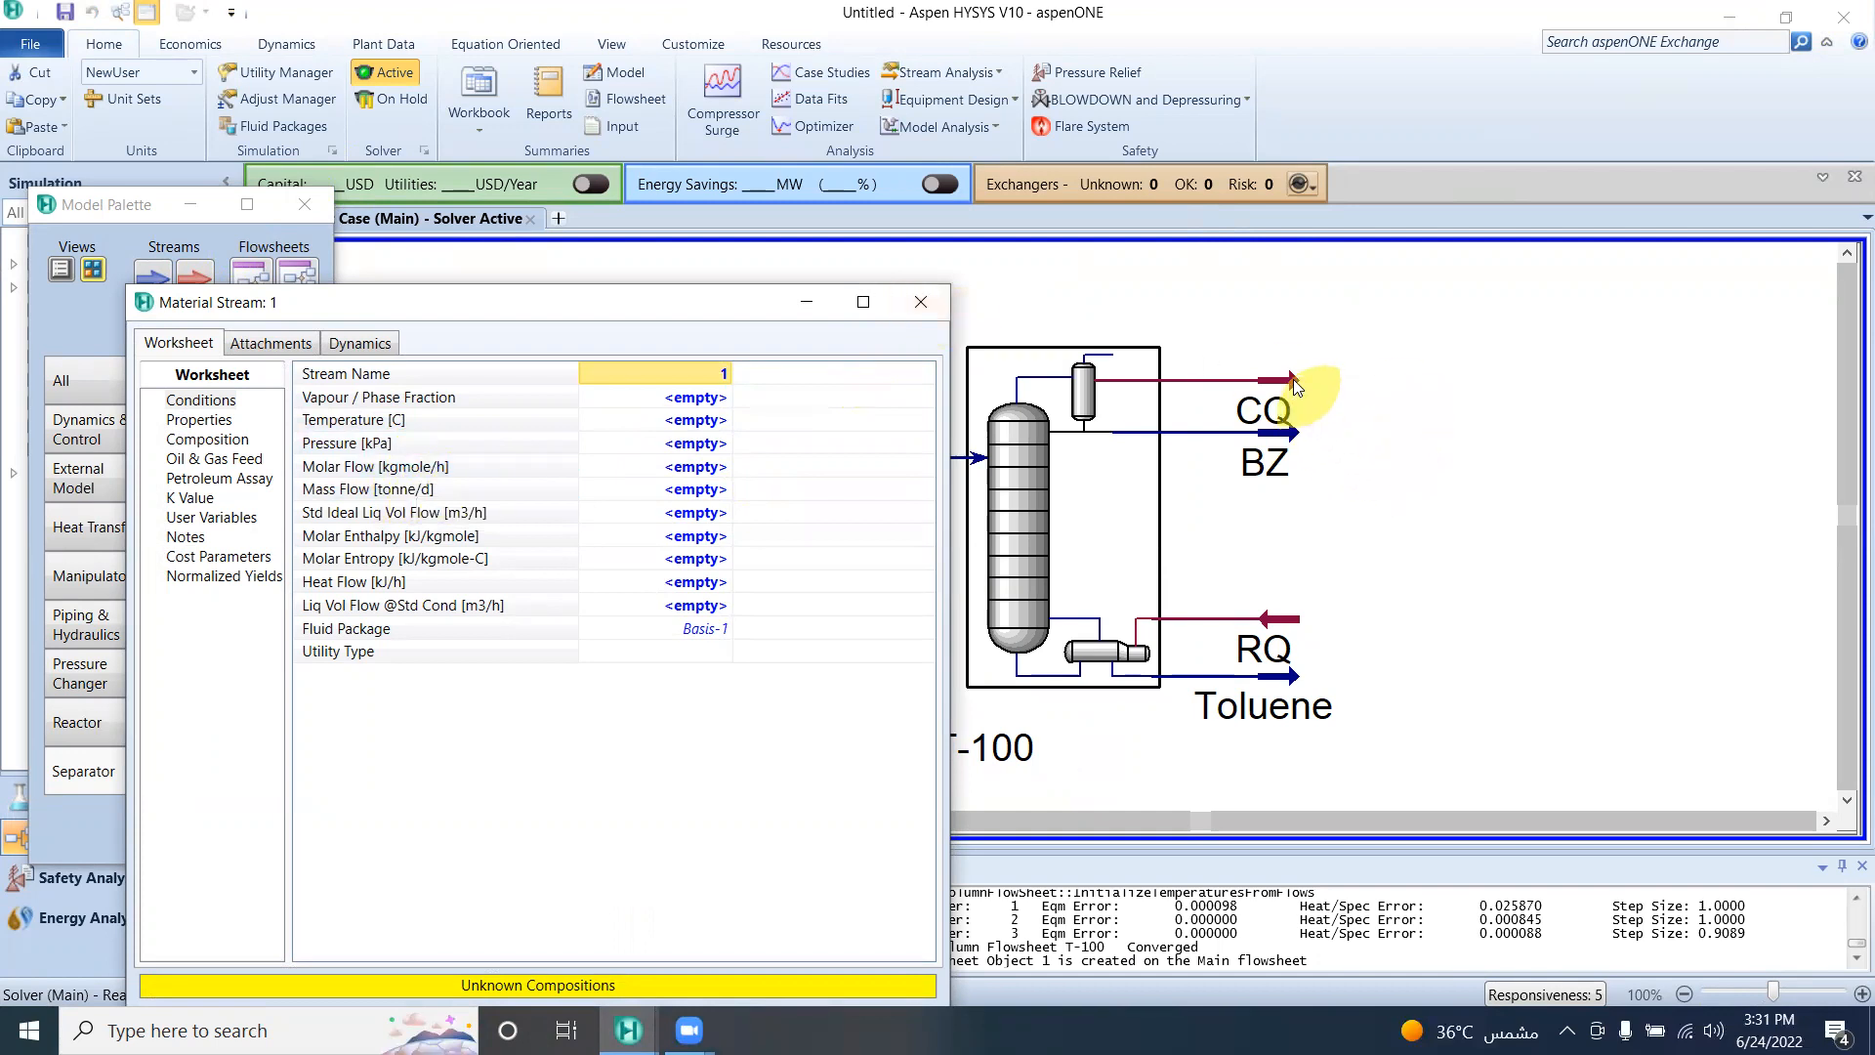
left_click(919, 302)
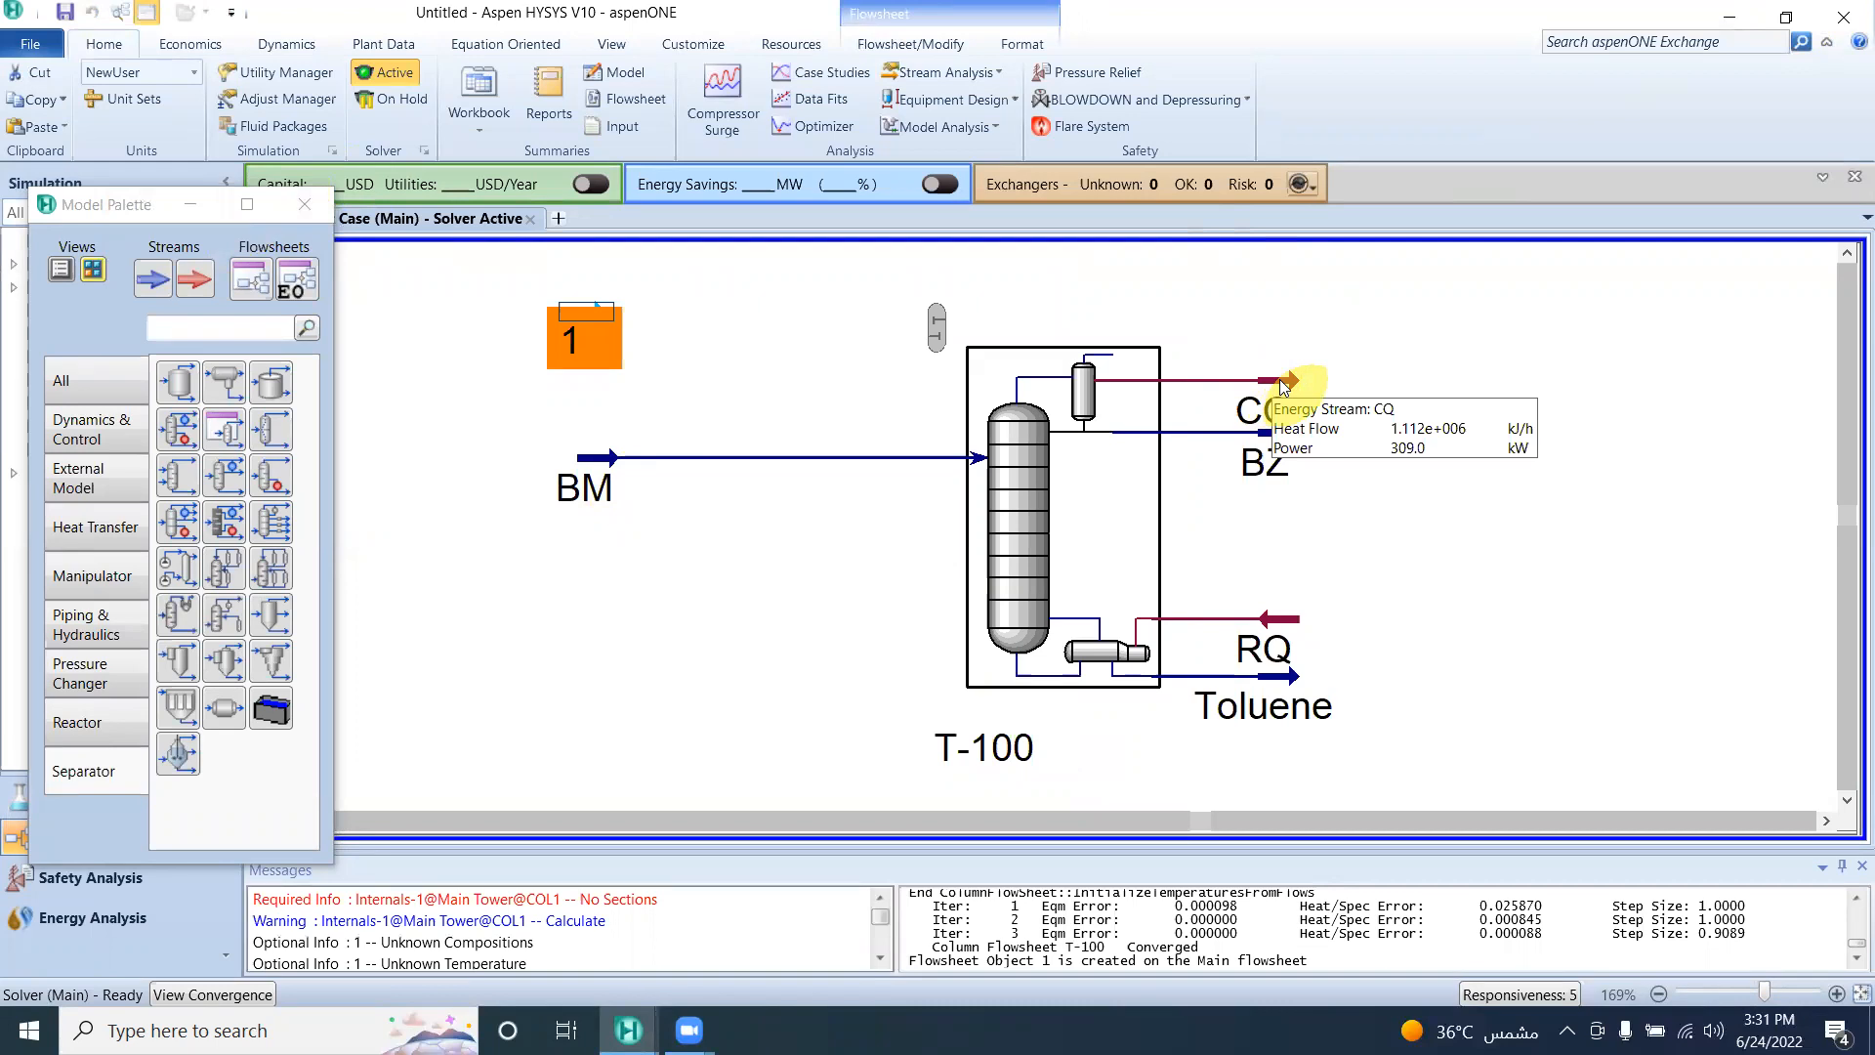
Step: Open the BZ product stream, examine its full list of physical properties and close it
double_click(1282, 433)
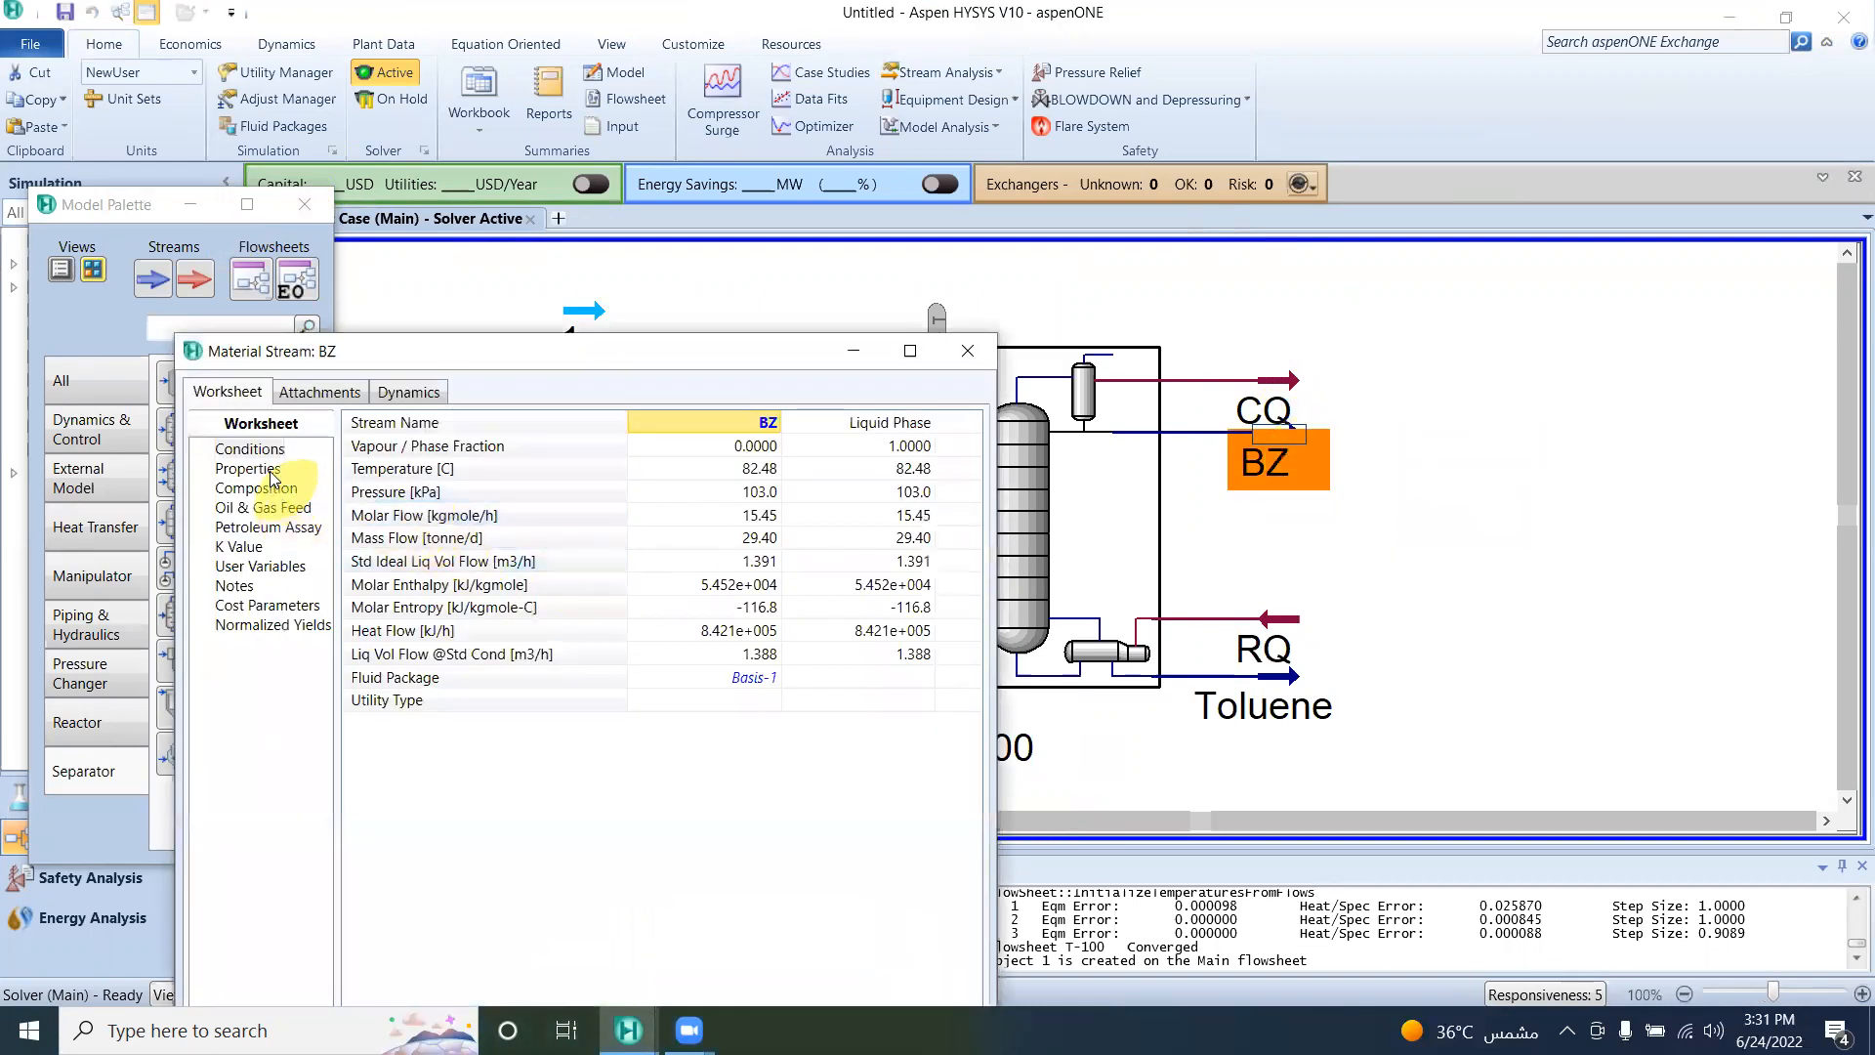
left_click(271, 472)
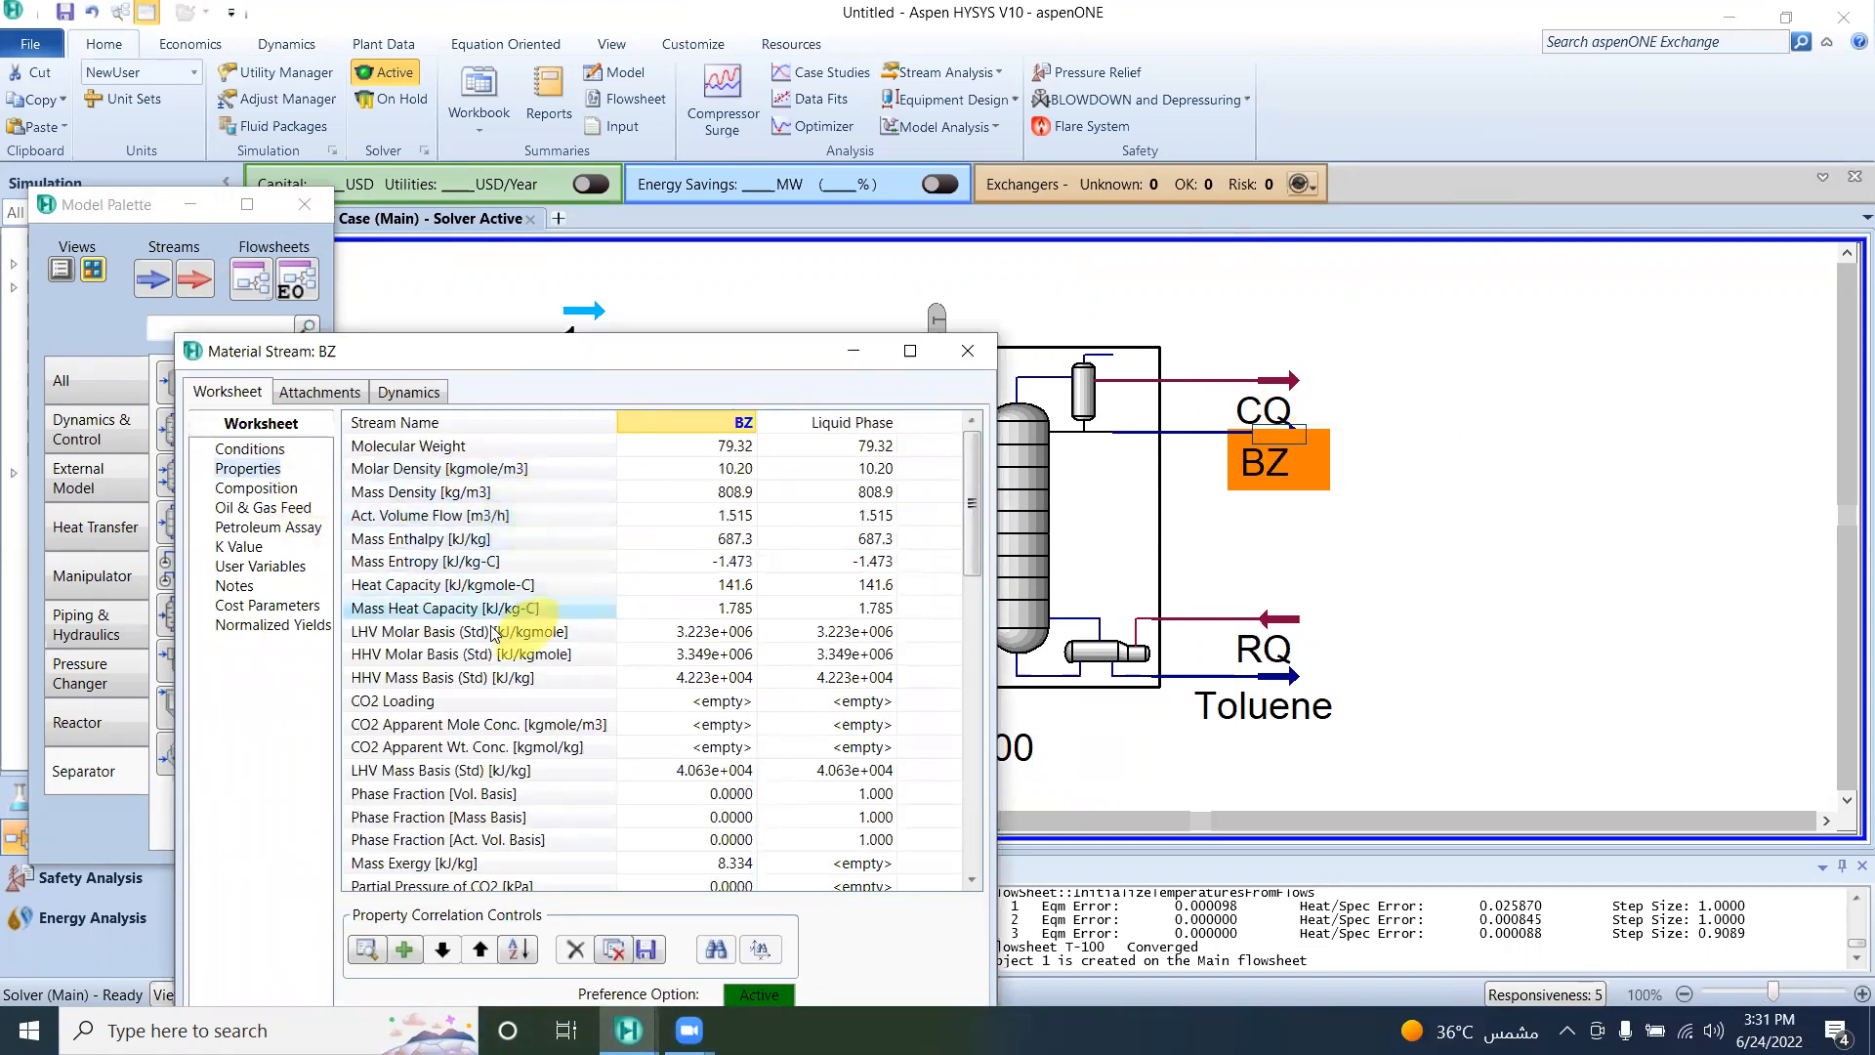
scroll(607, 509, "down", 4)
scroll(607, 519, "down", 10)
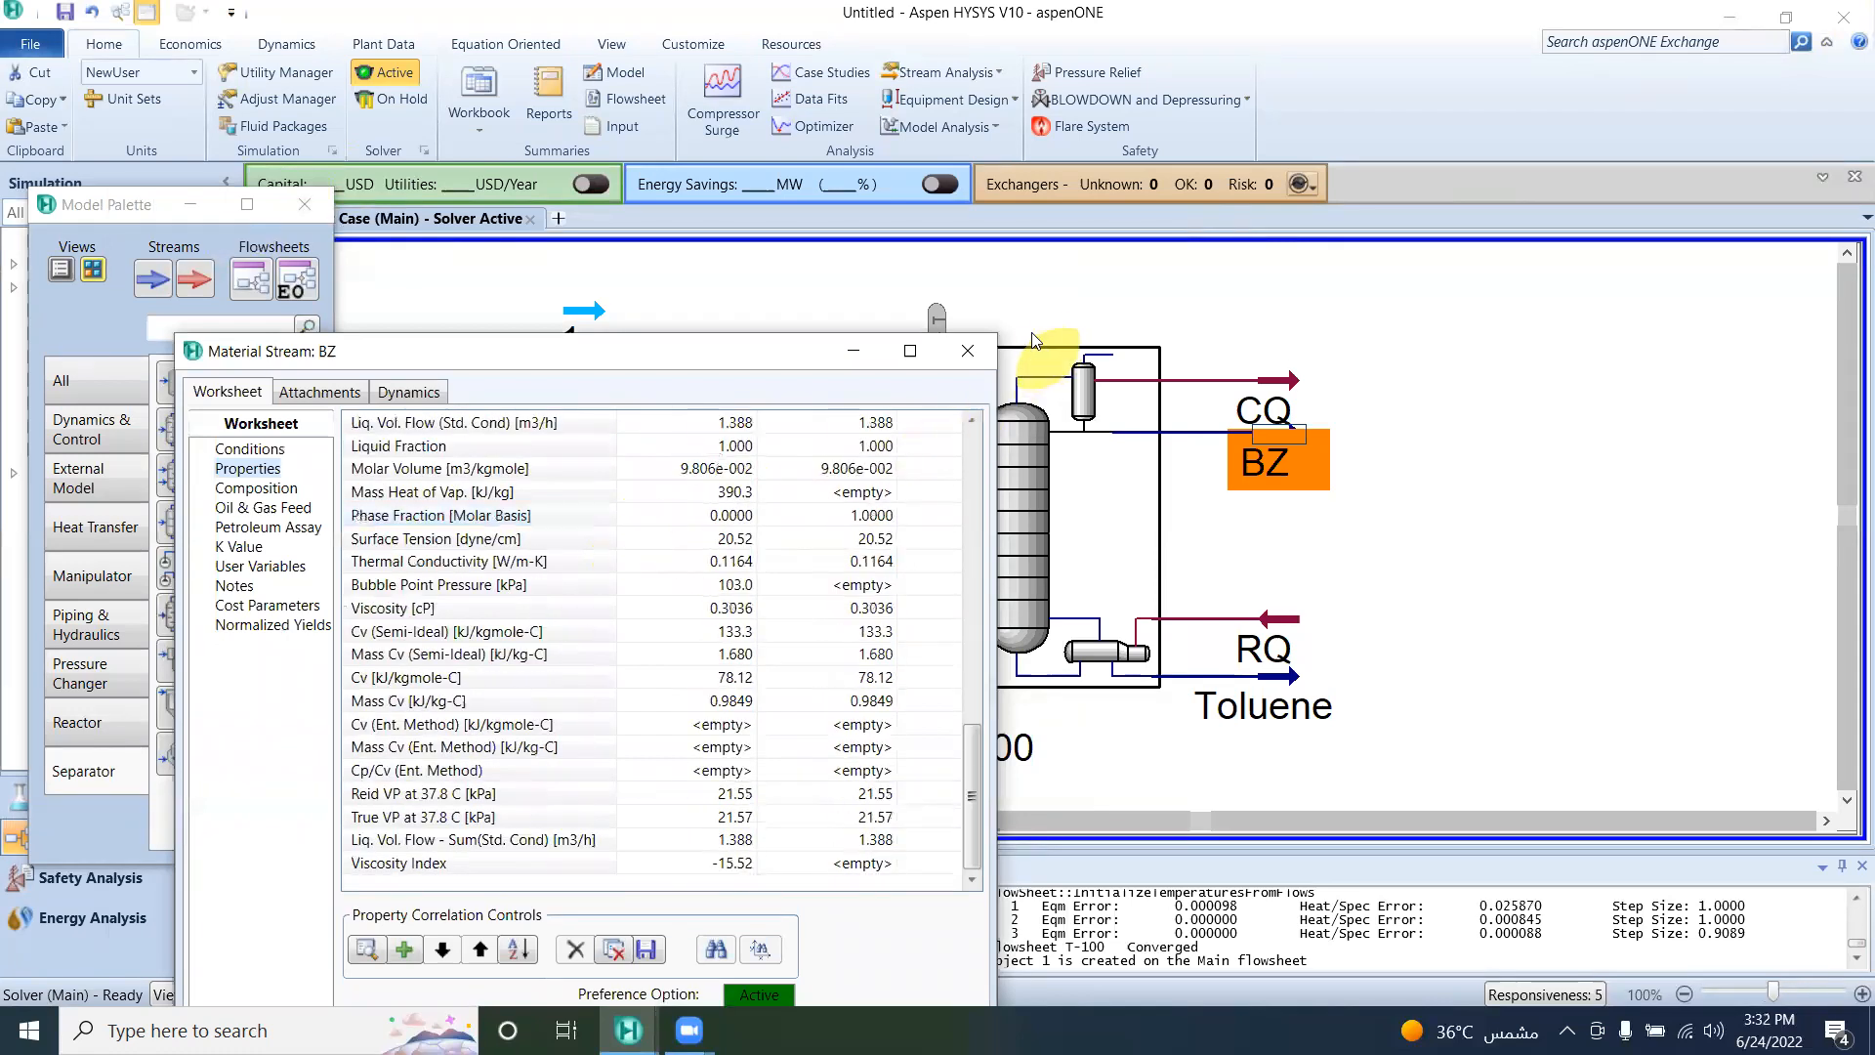
left_click(967, 351)
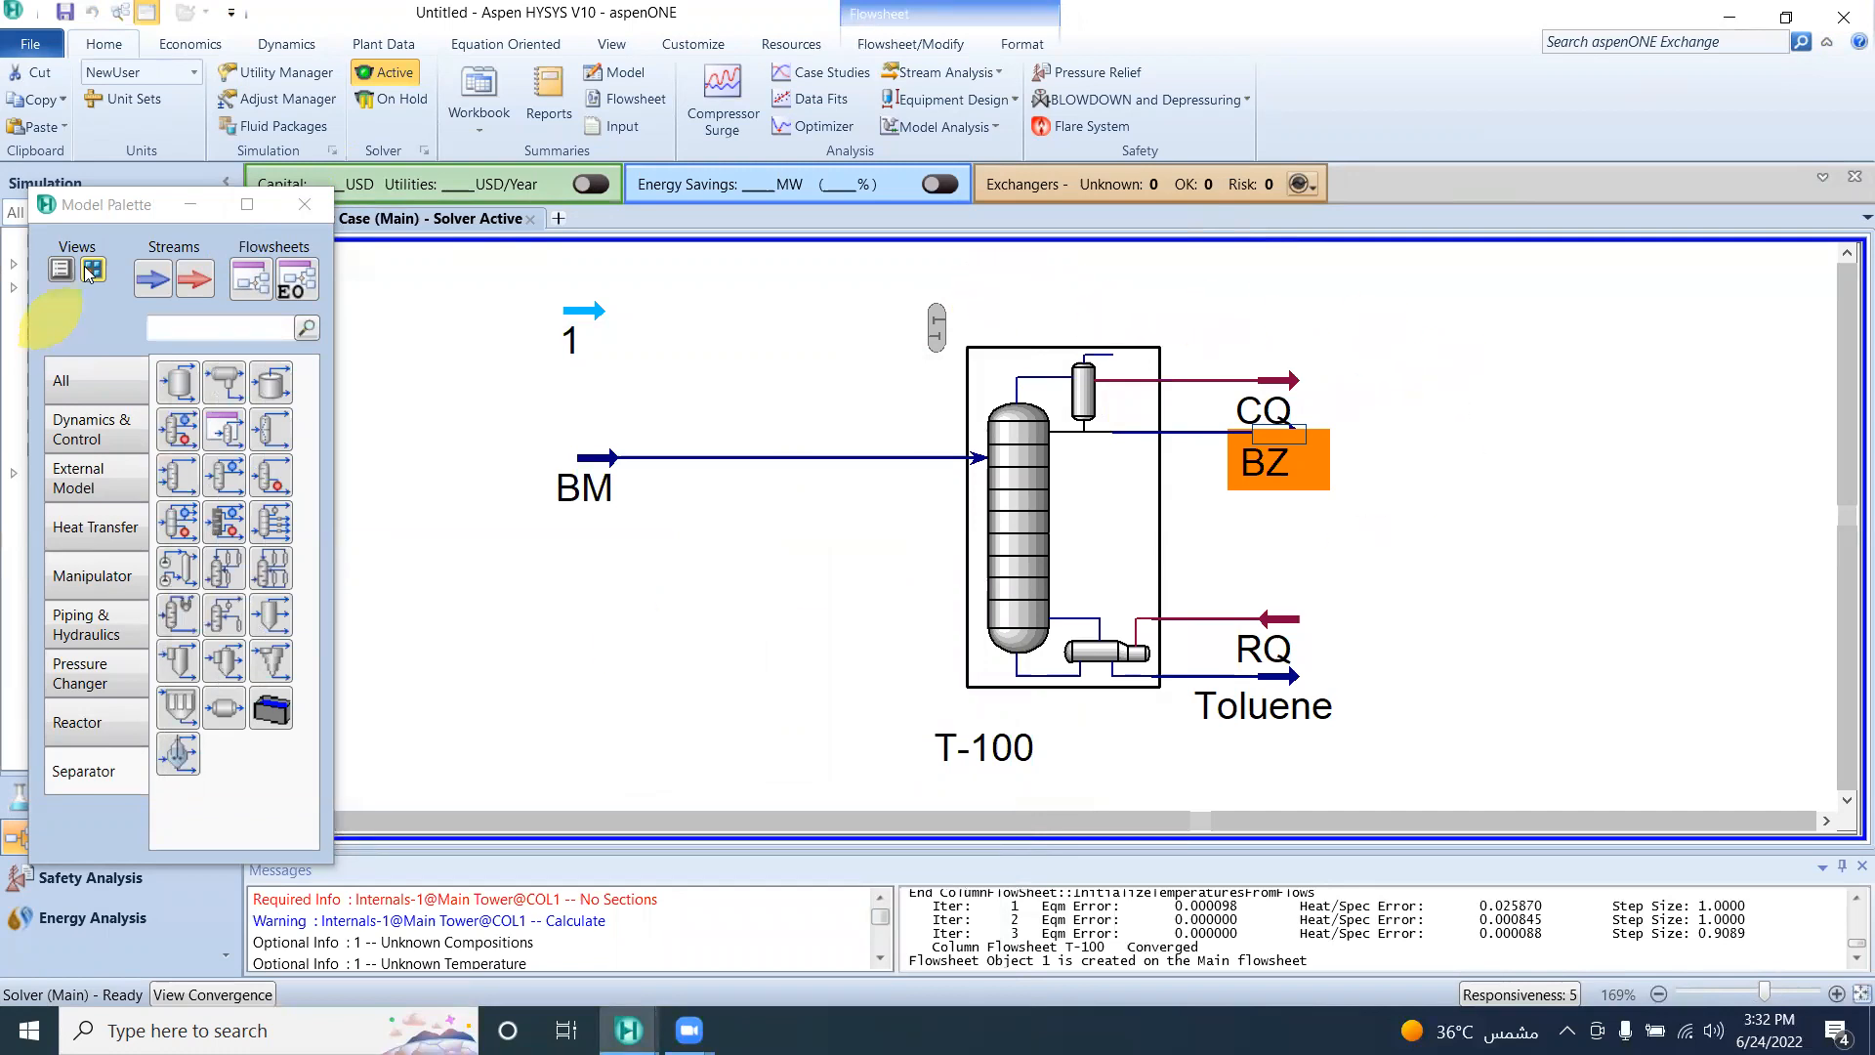
Step: Compare the SI and NewUser unit sets in the units of measure settings and apply SI
left_click(145, 100)
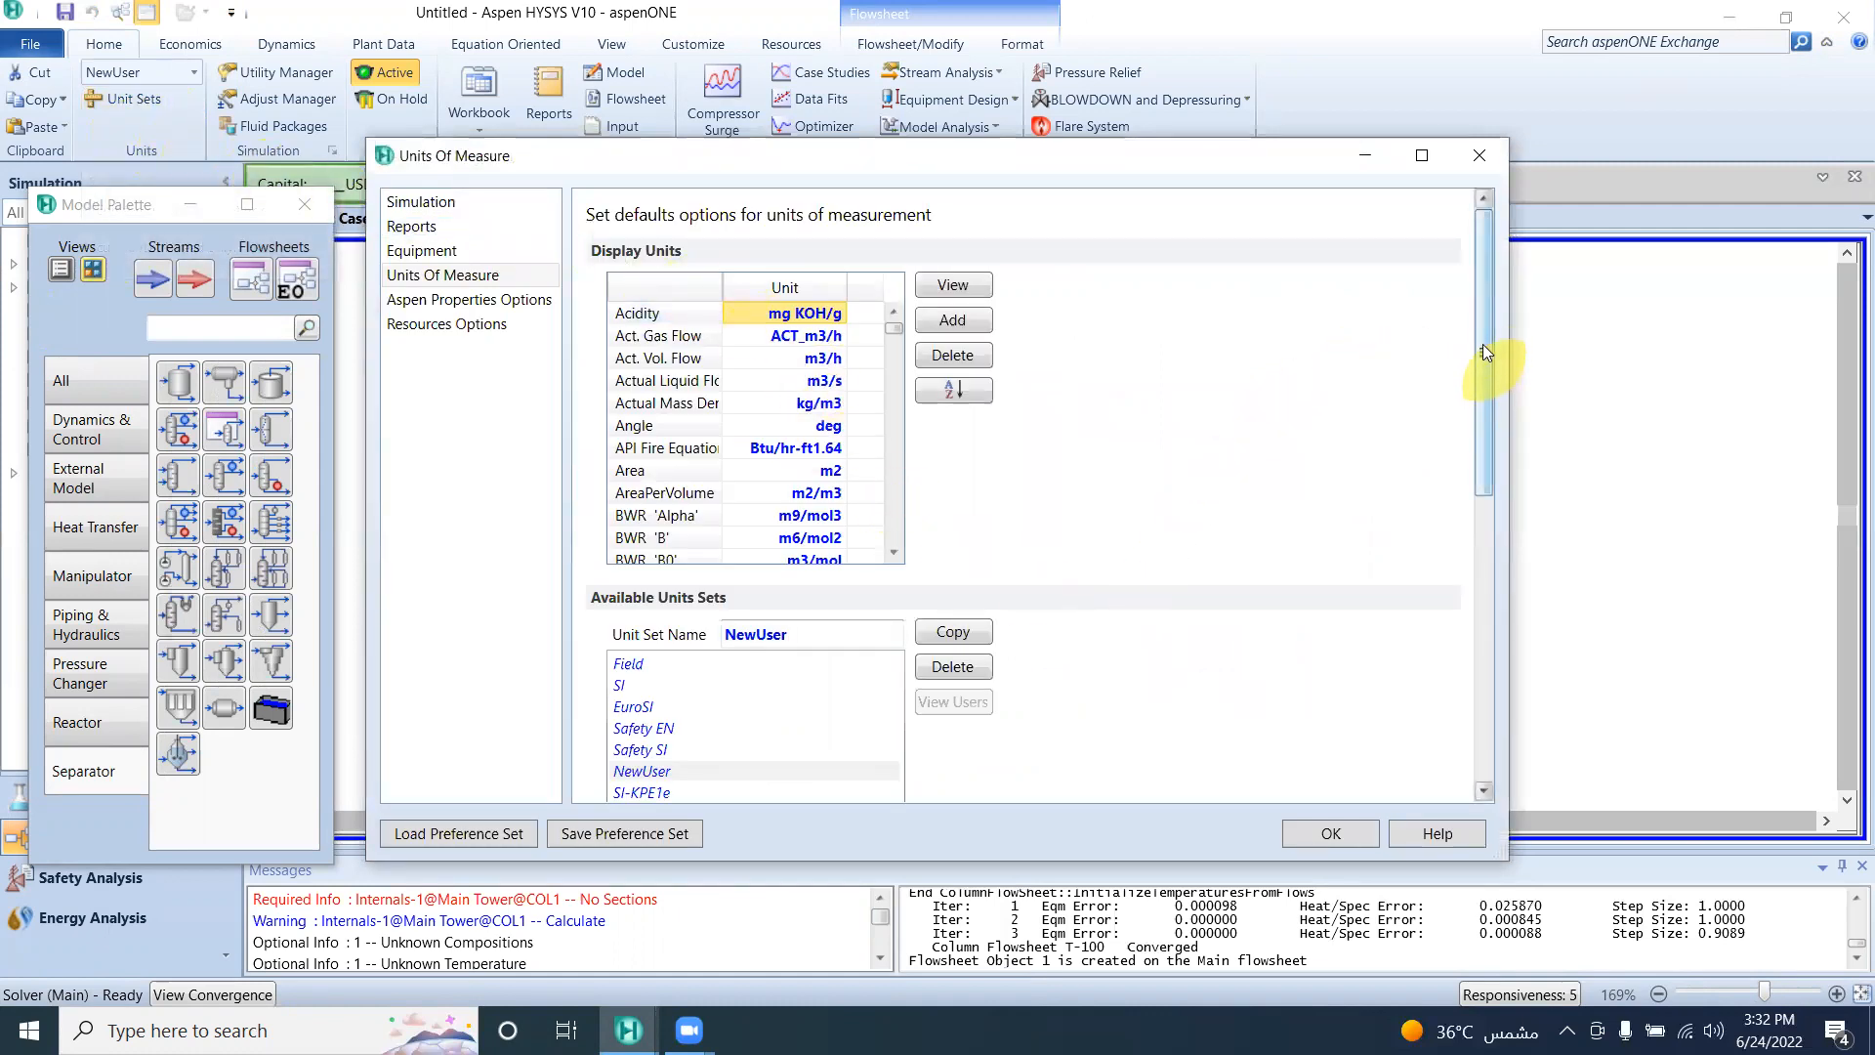
left_click_drag(1486, 342, 1497, 432)
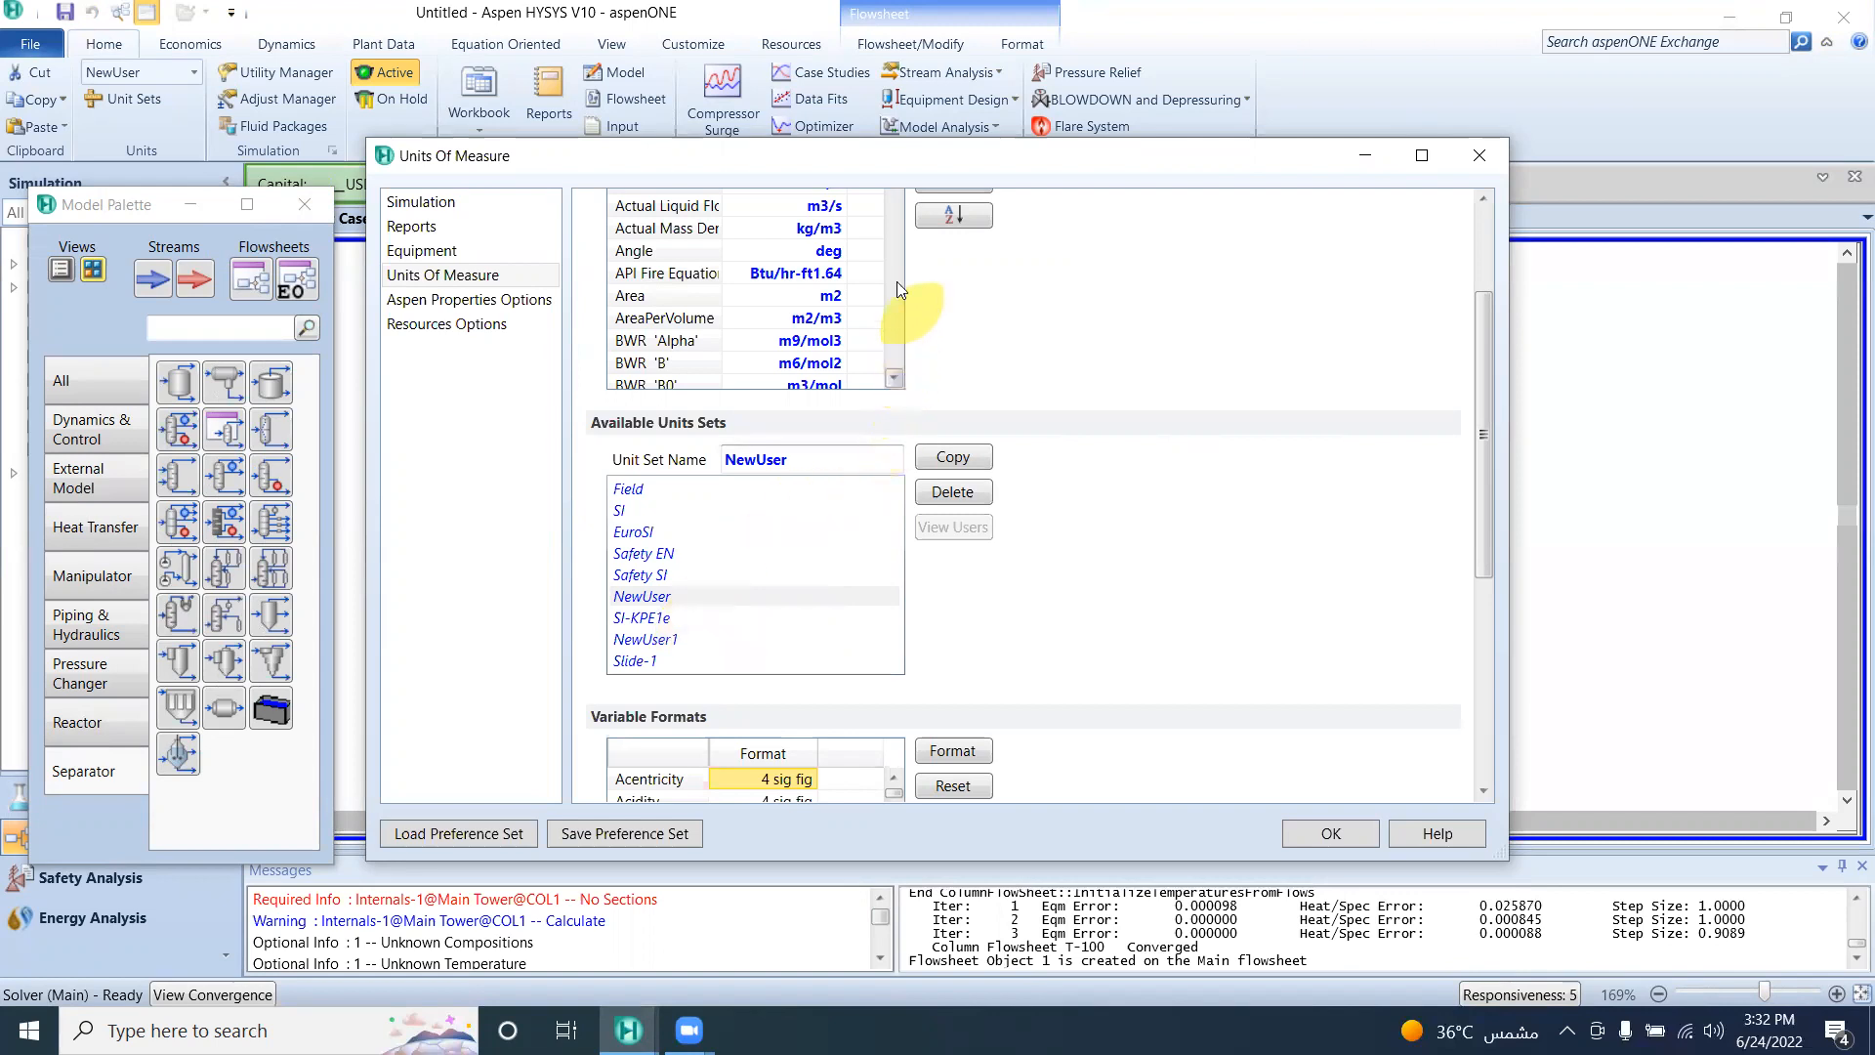
left_click_drag(1490, 303, 1492, 227)
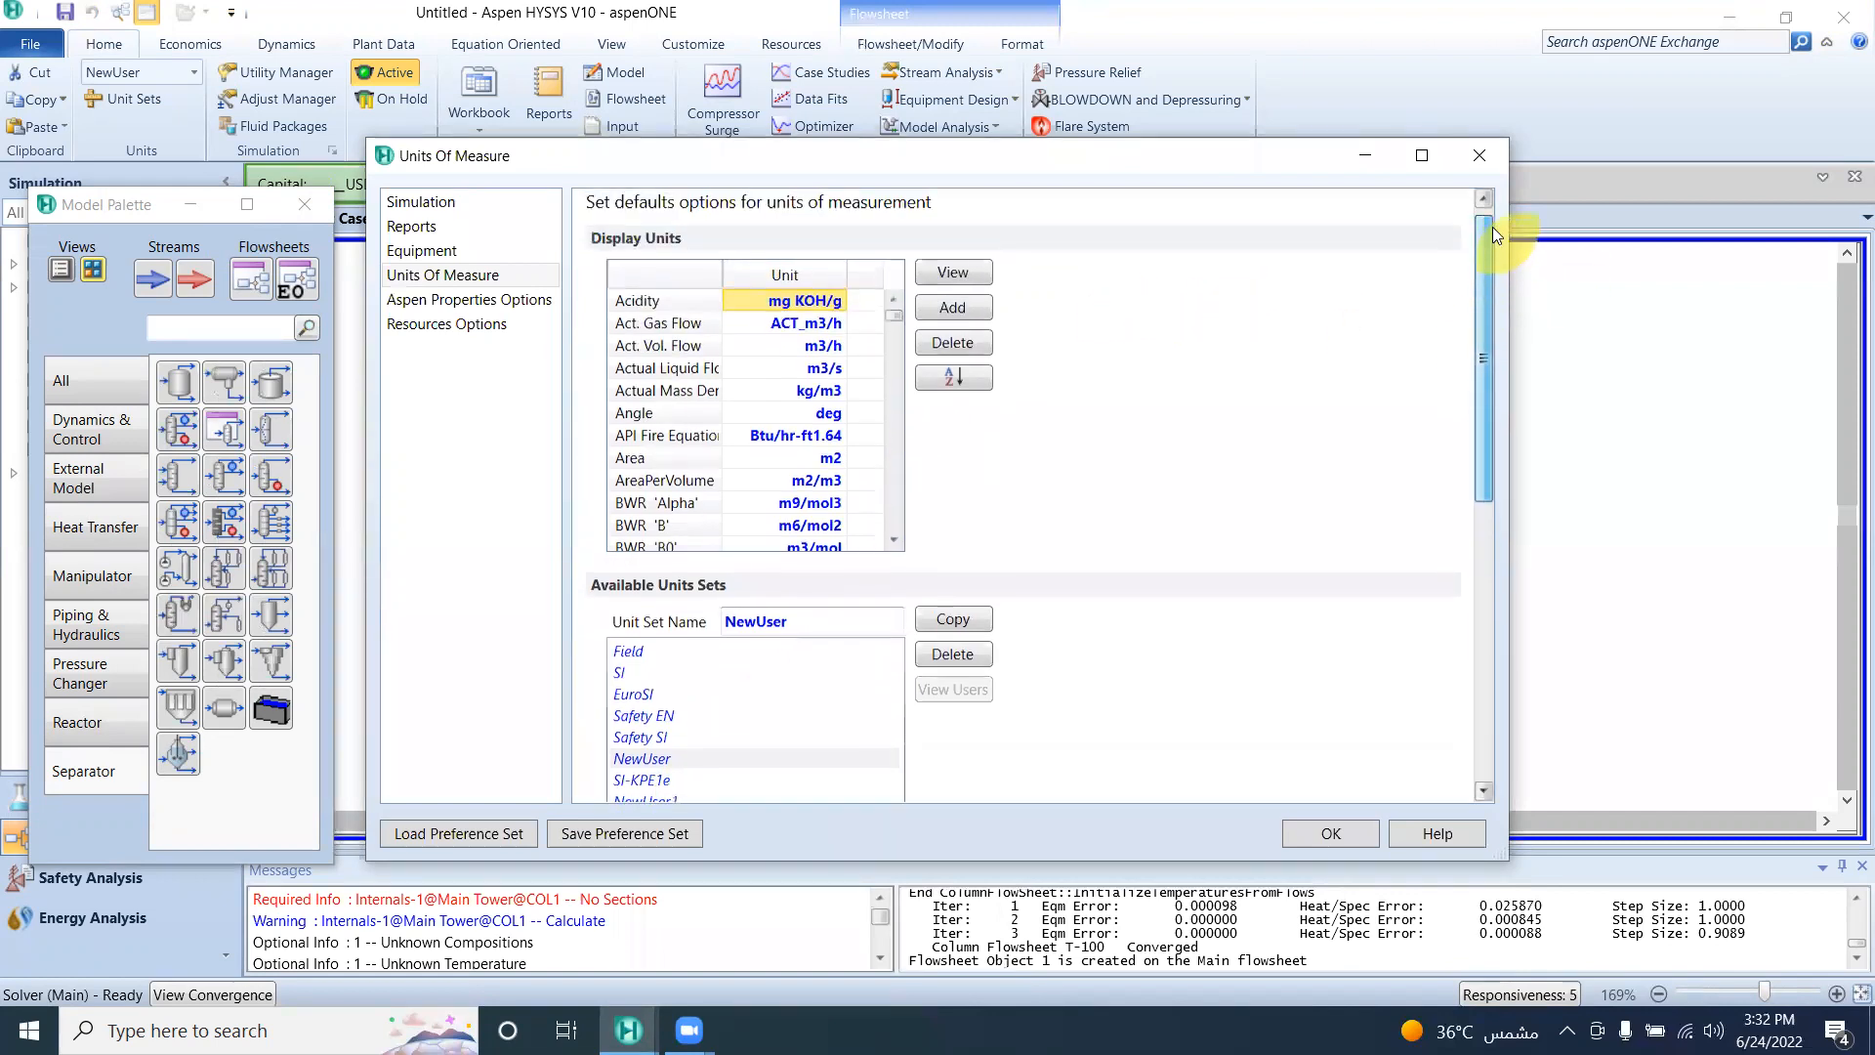
left_click(618, 672)
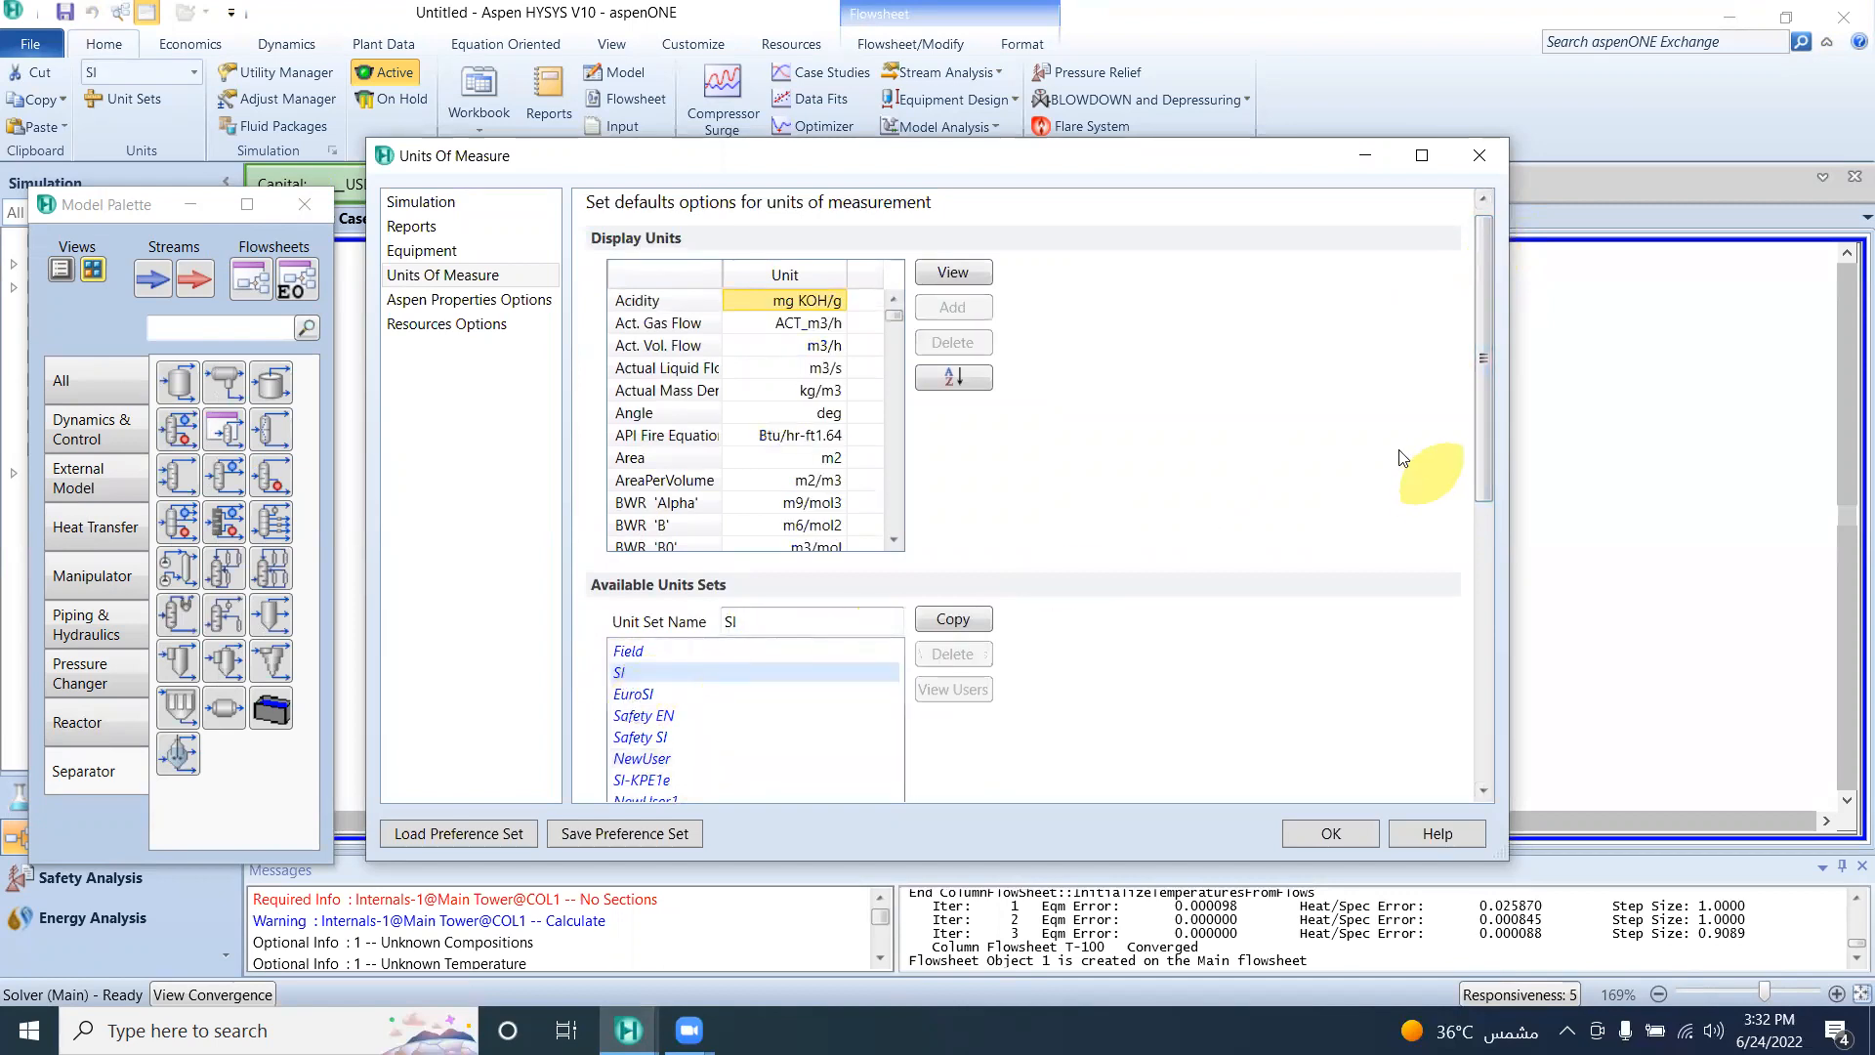
scroll(1486, 410, "down", 3)
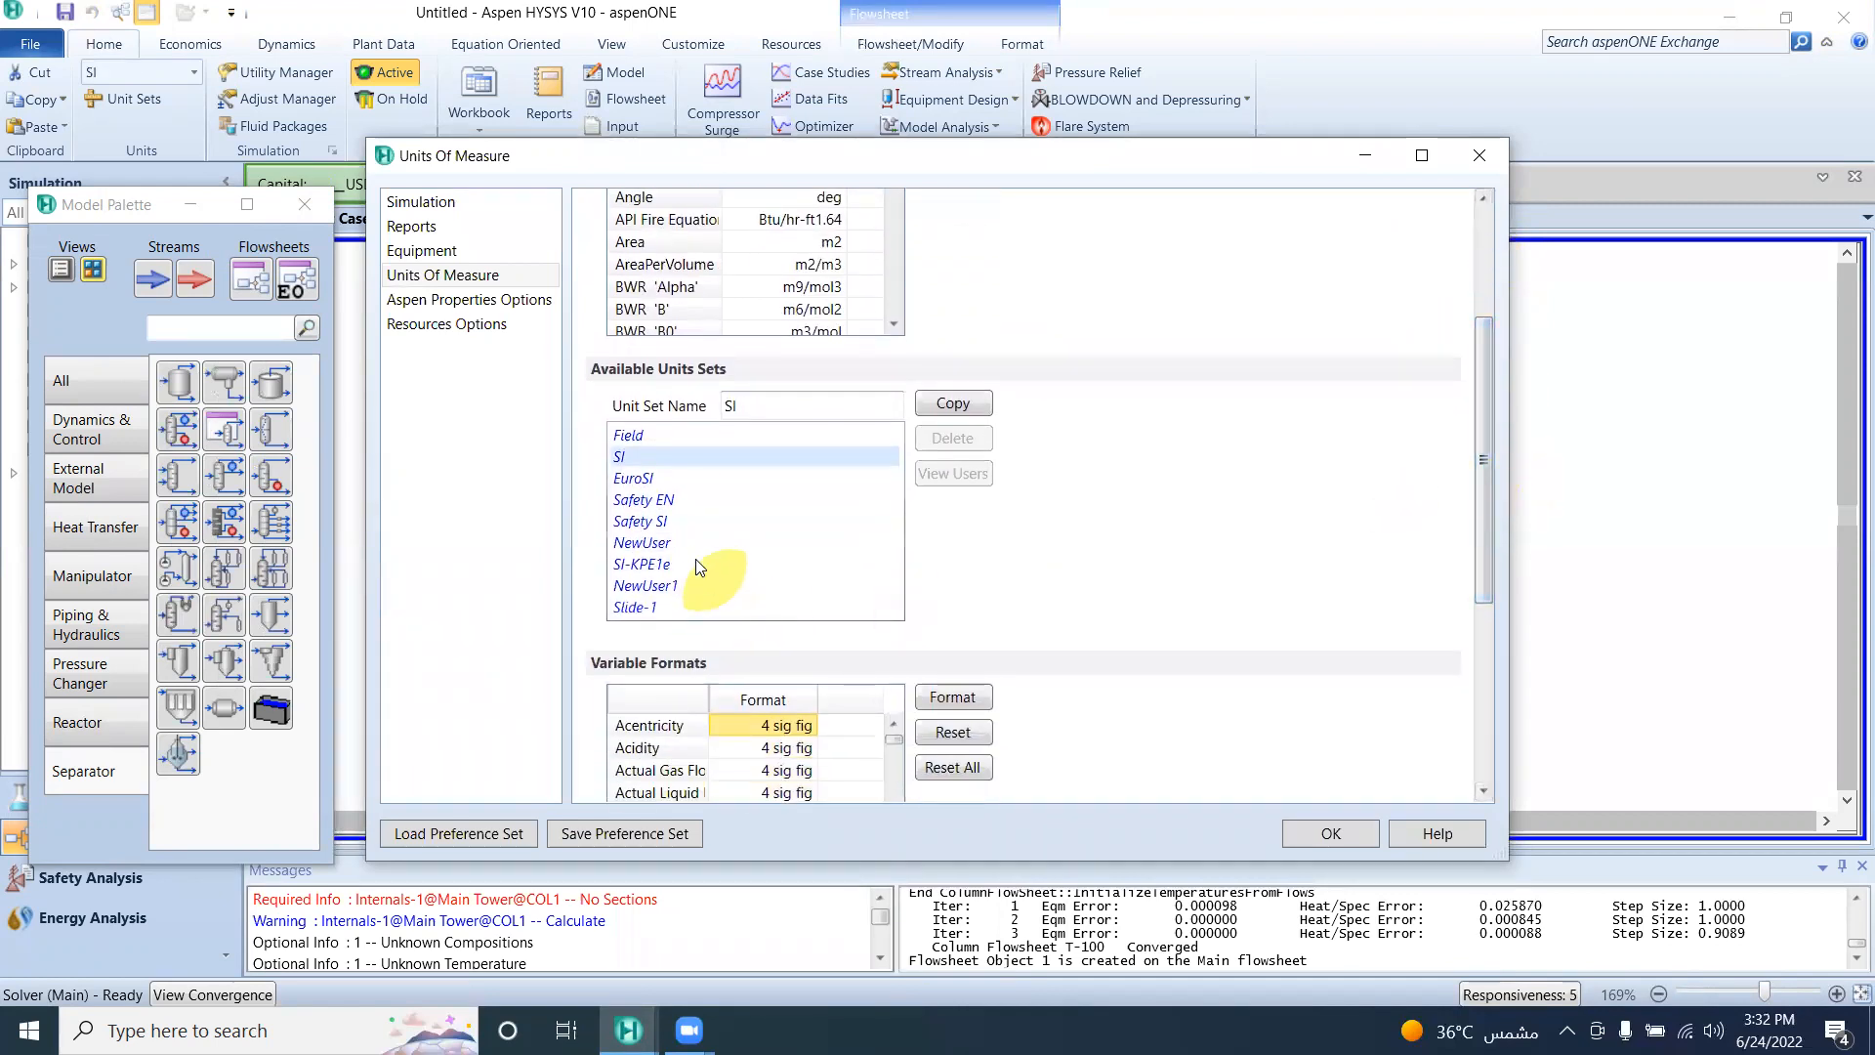
left_click(666, 544)
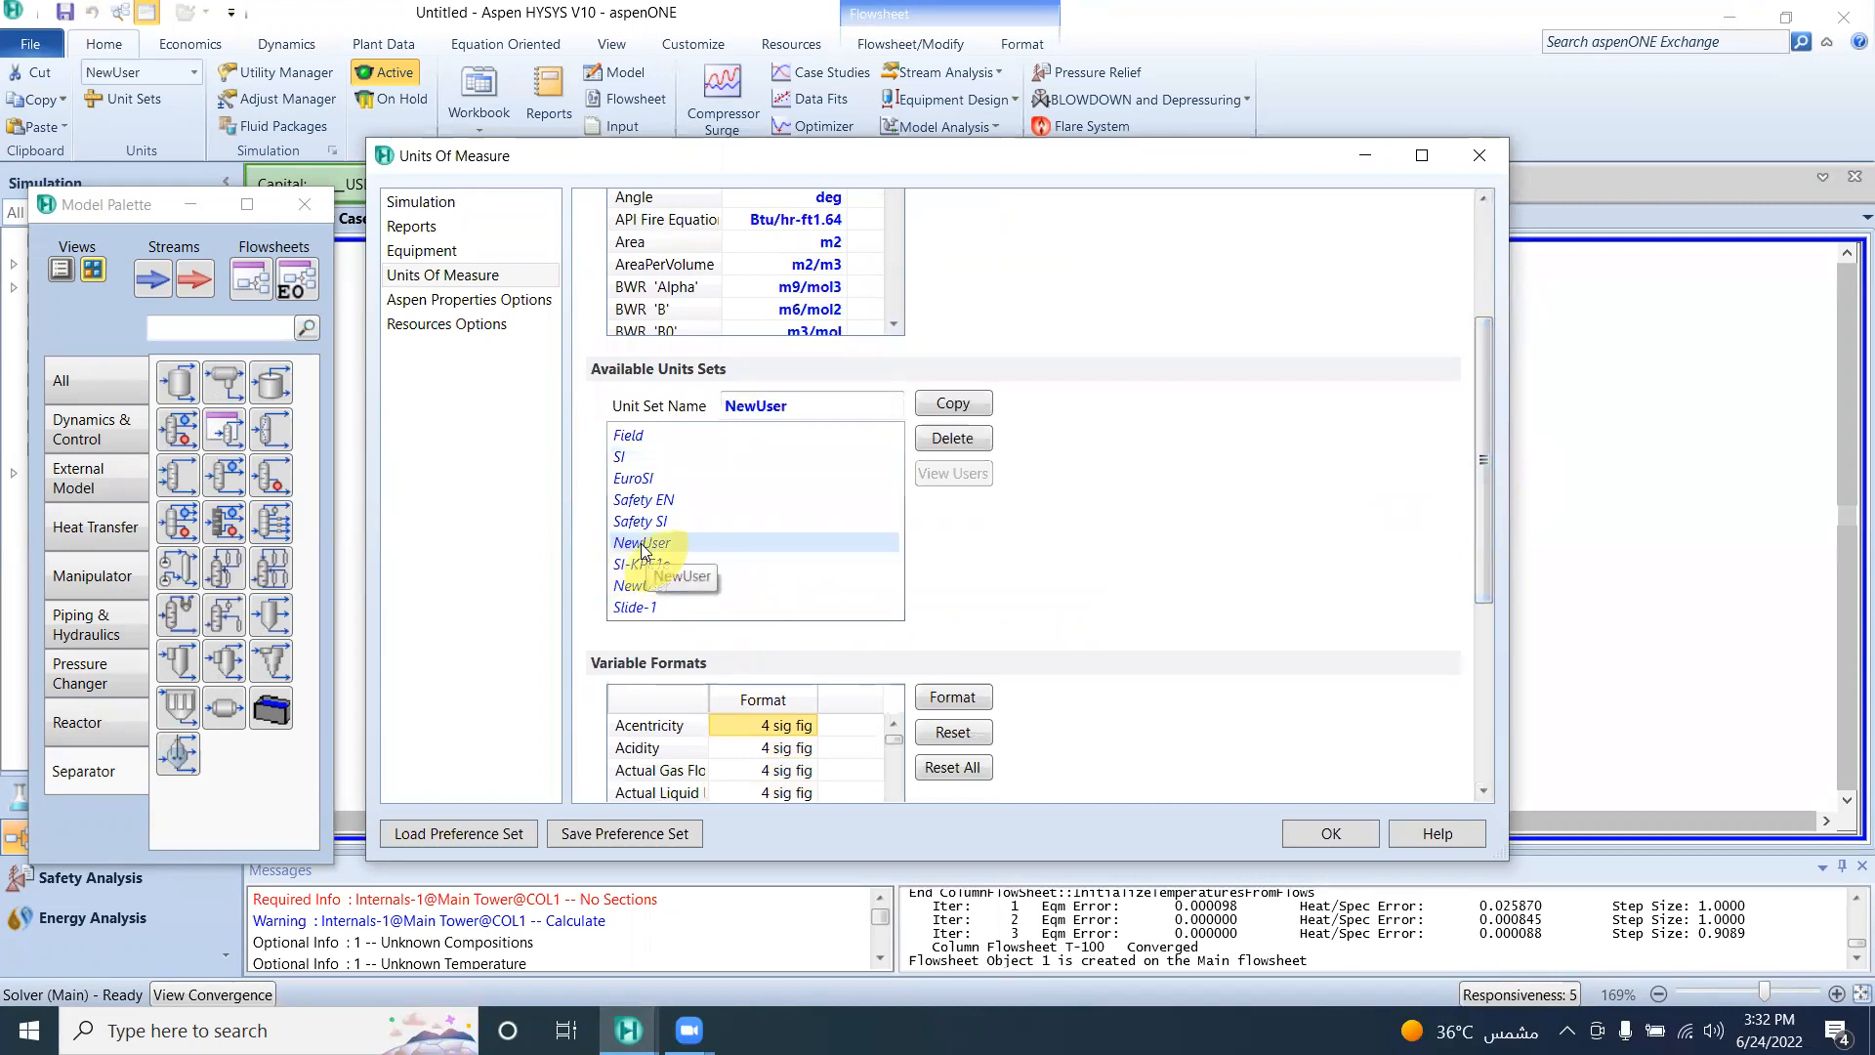
scroll(1488, 361, "up", 1)
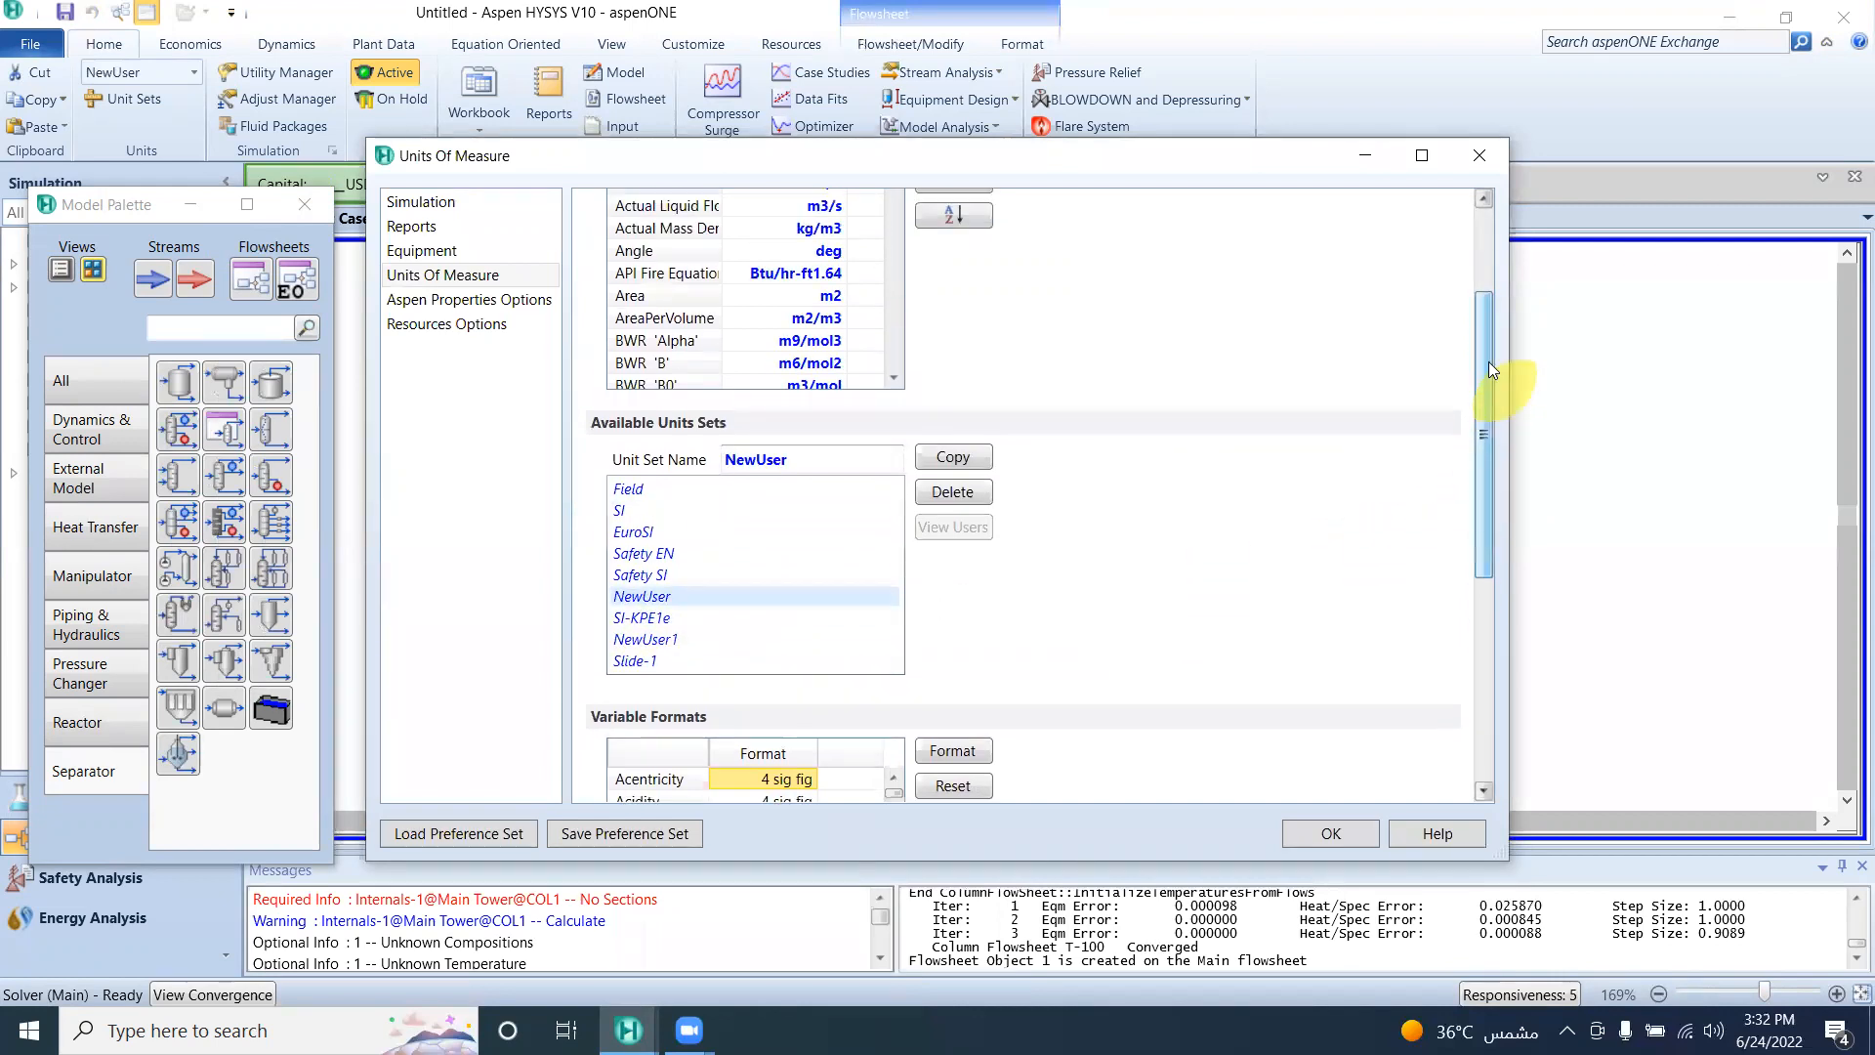
scroll(1488, 361, "up", 2)
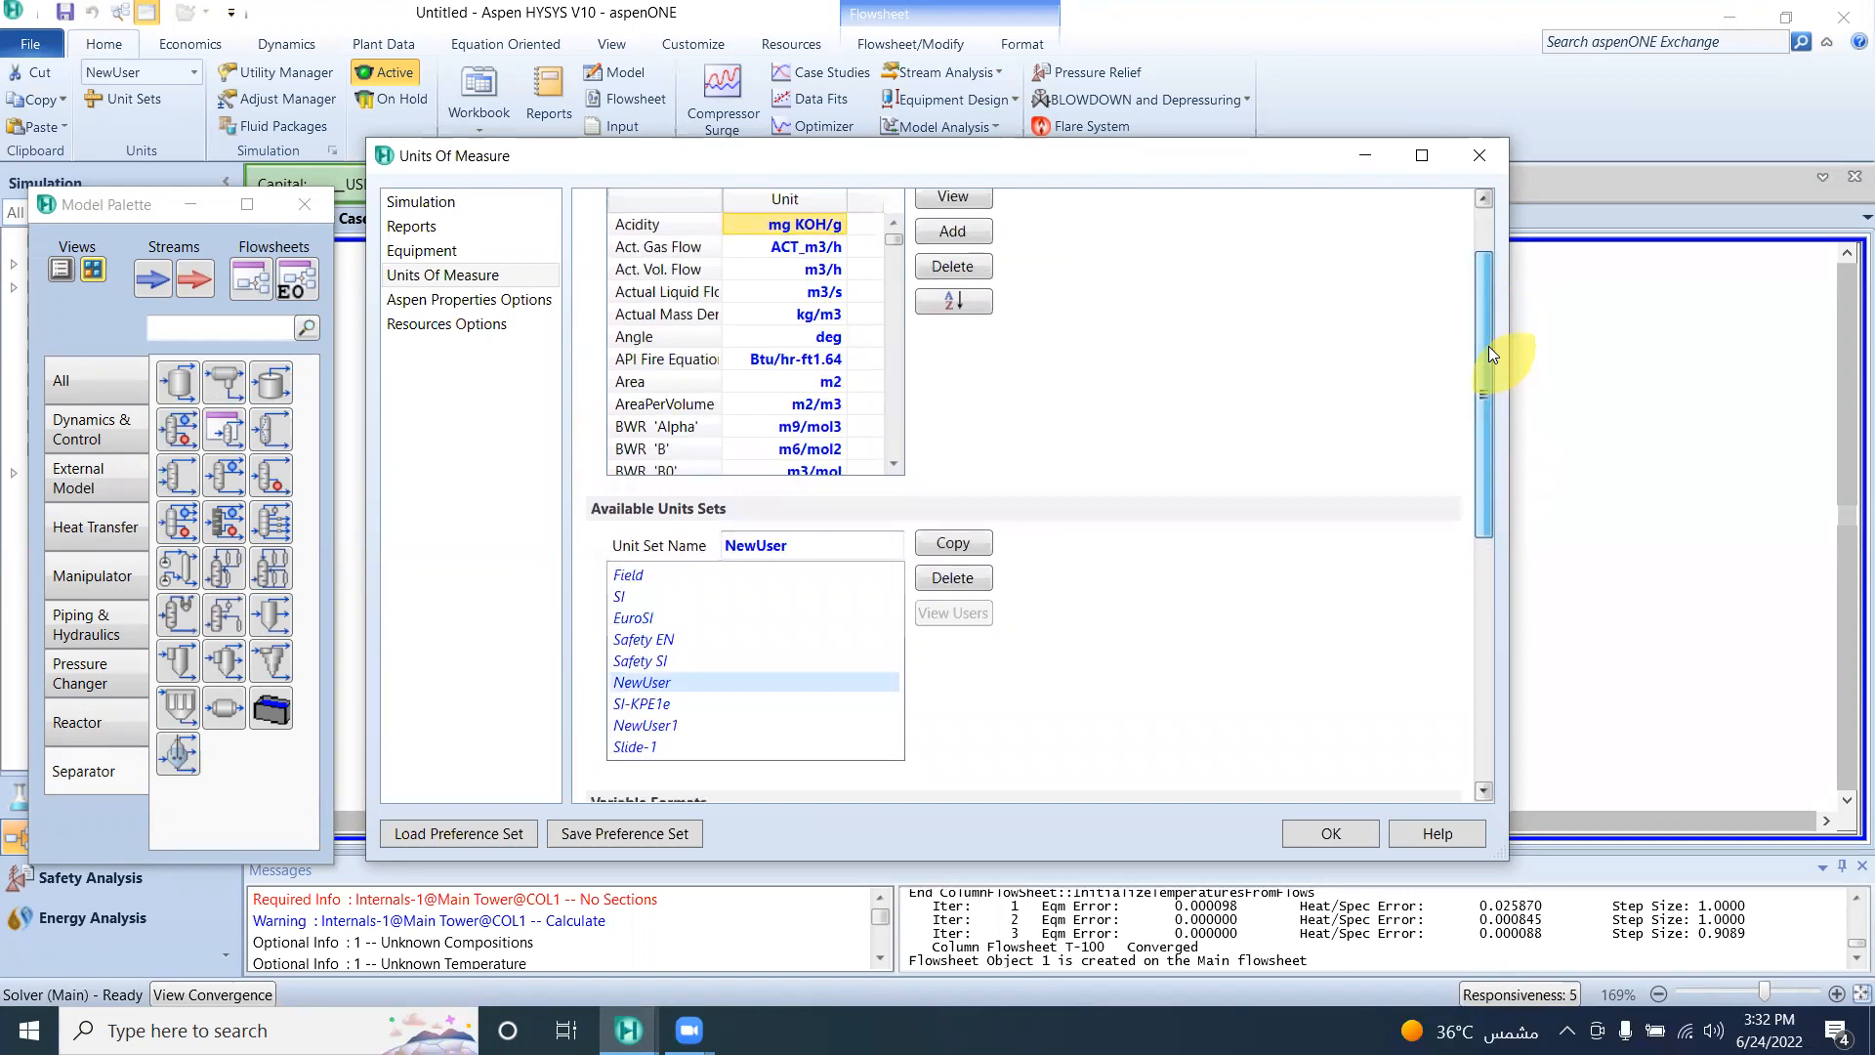
left_click(645, 595)
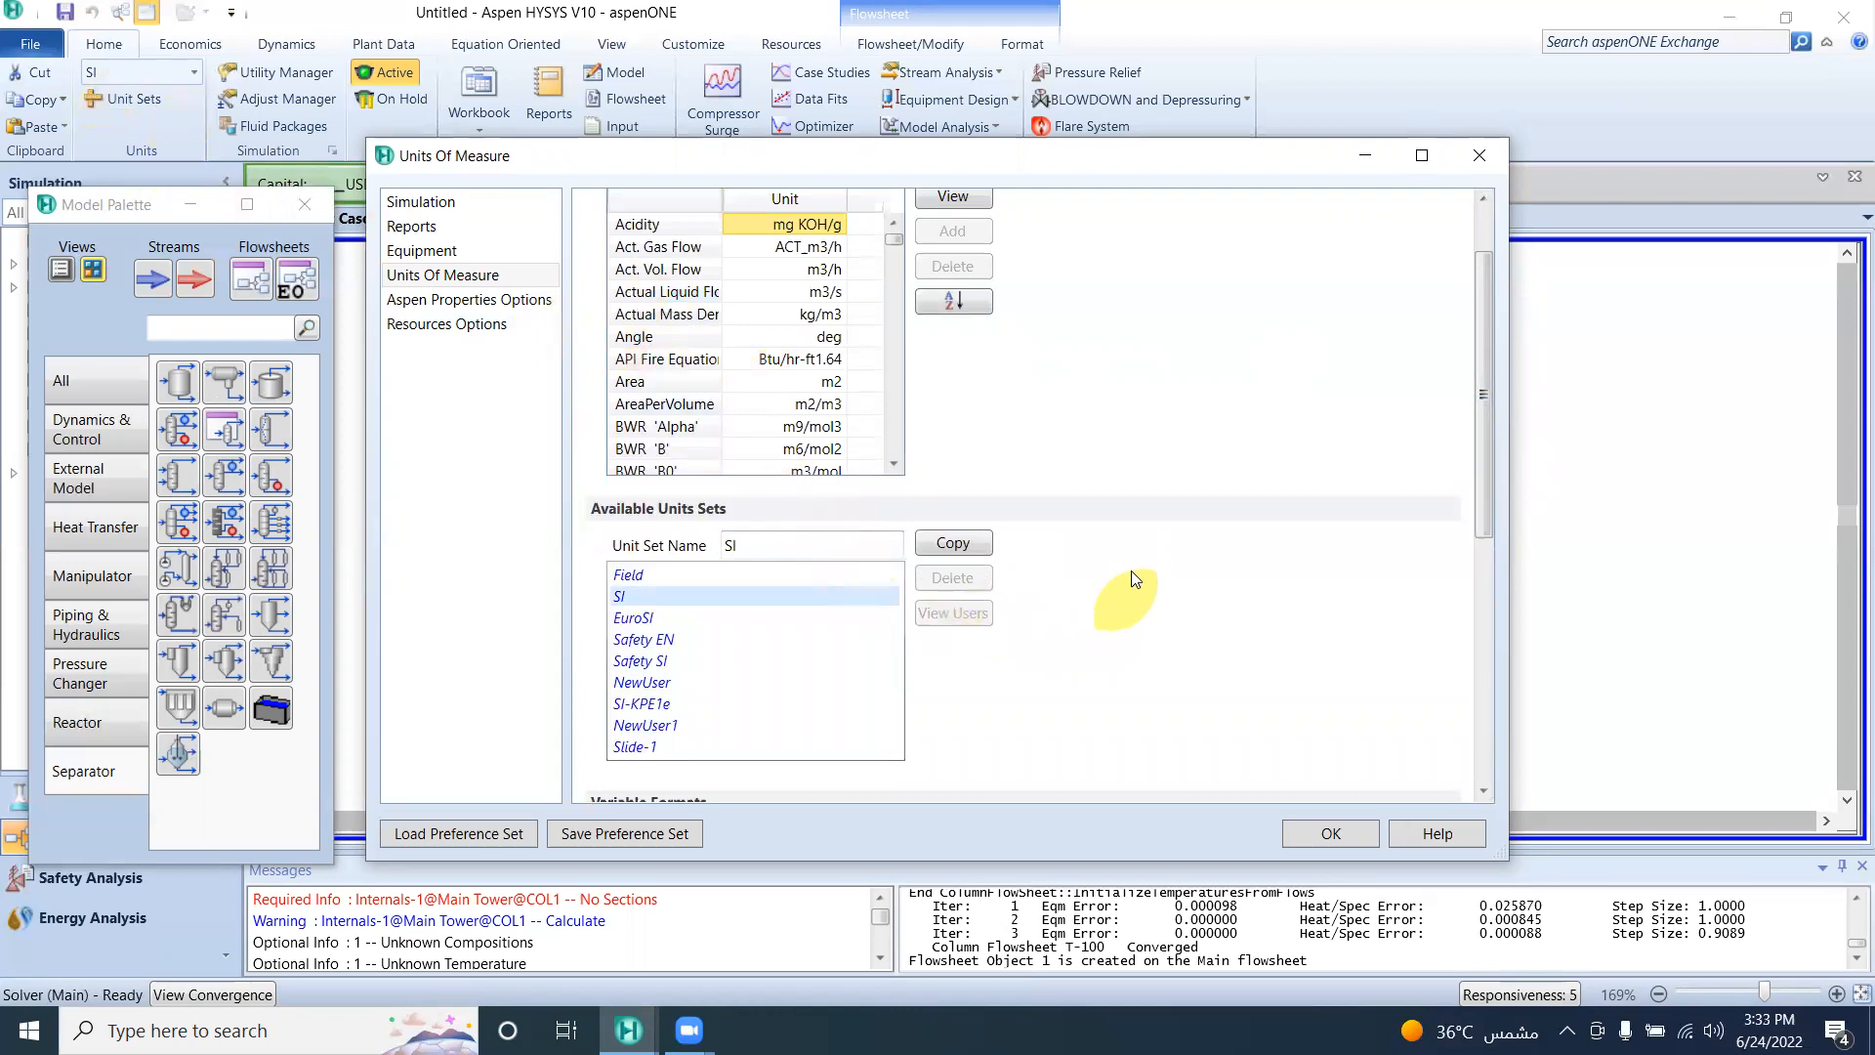
left_click(1333, 831)
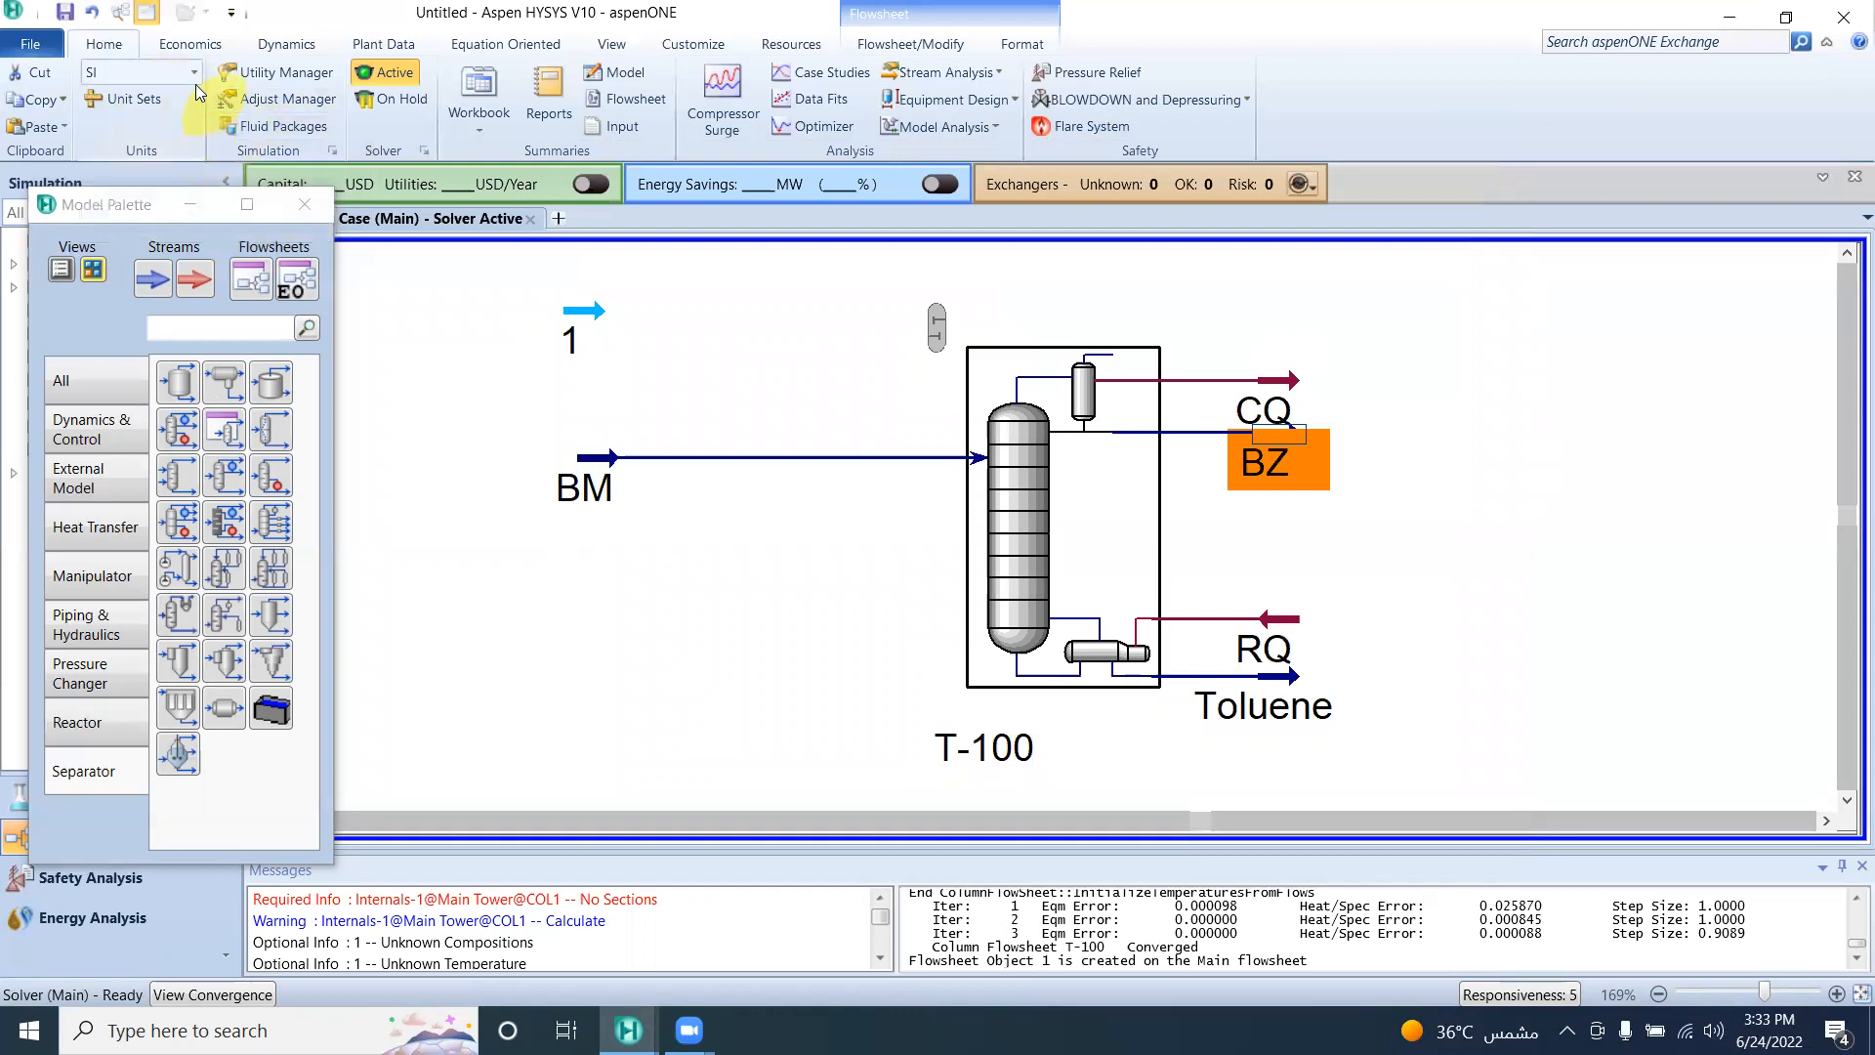
Step: Reopen the units of measure settings and select the NewUser1 unit set
left_click(193, 74)
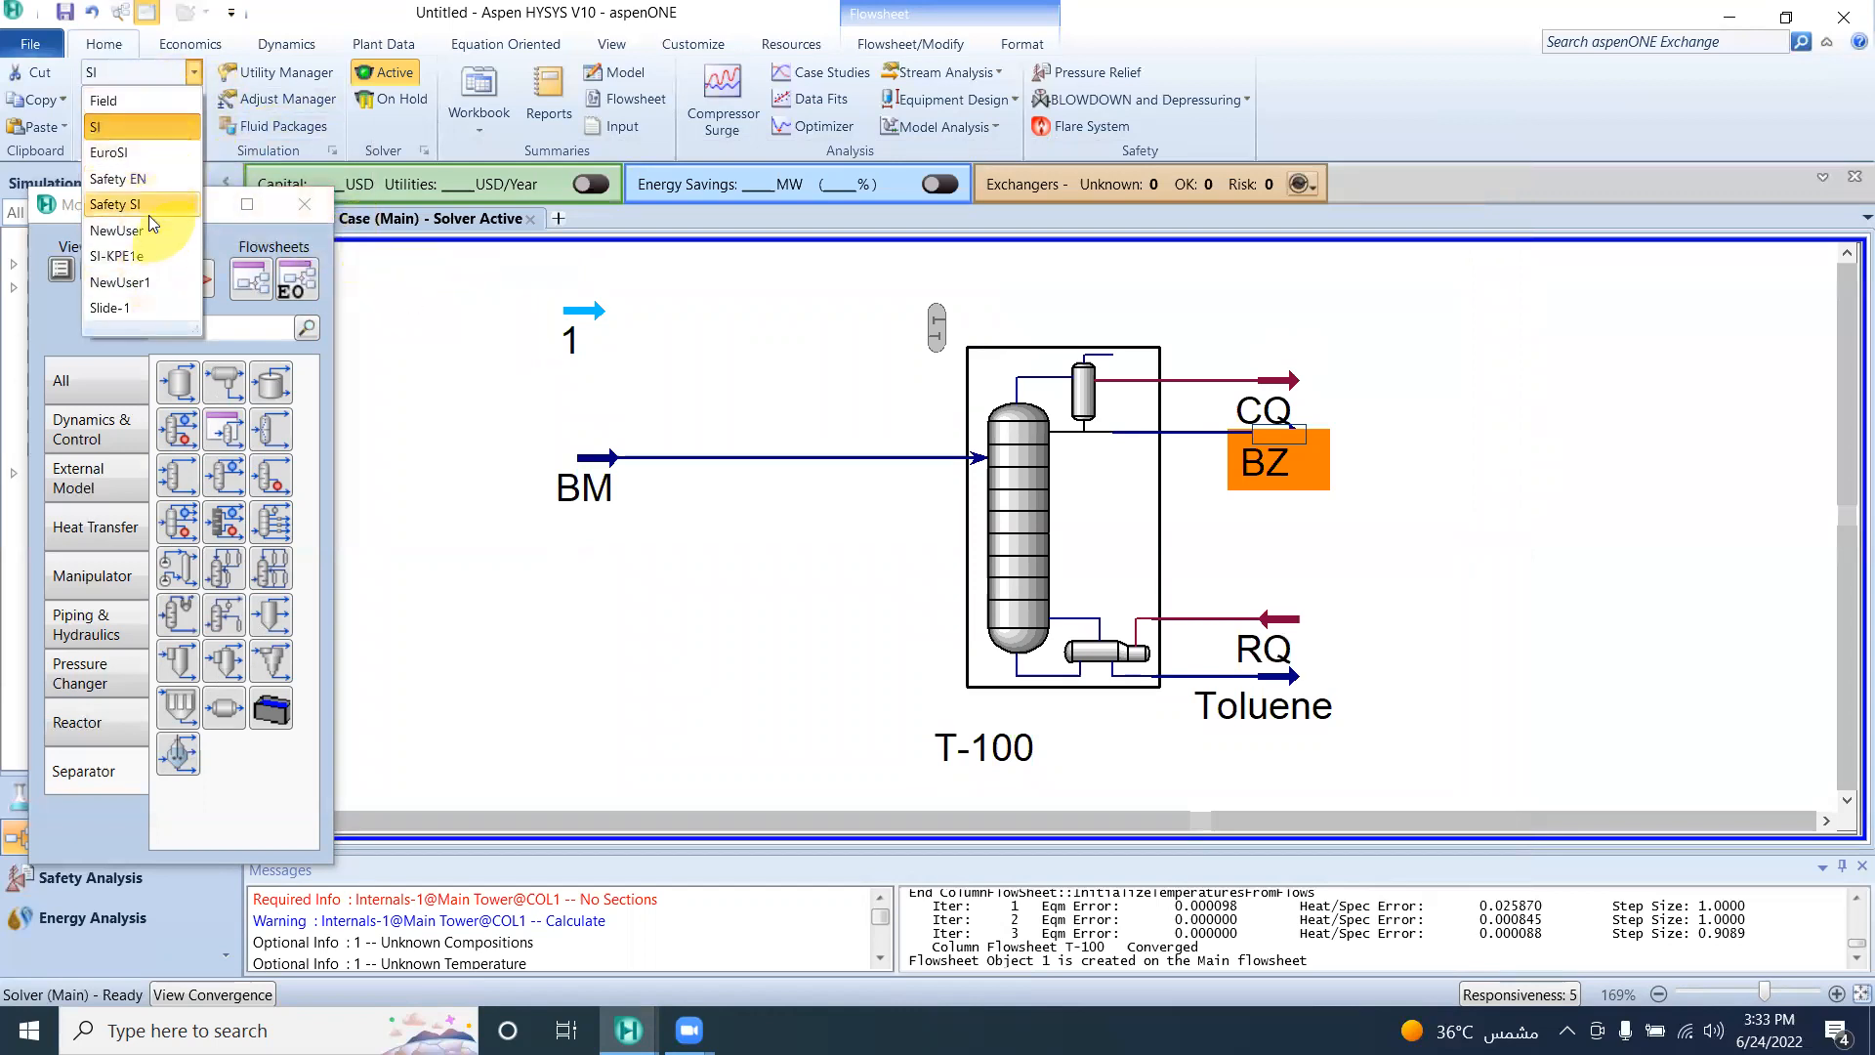
left_click(381, 276)
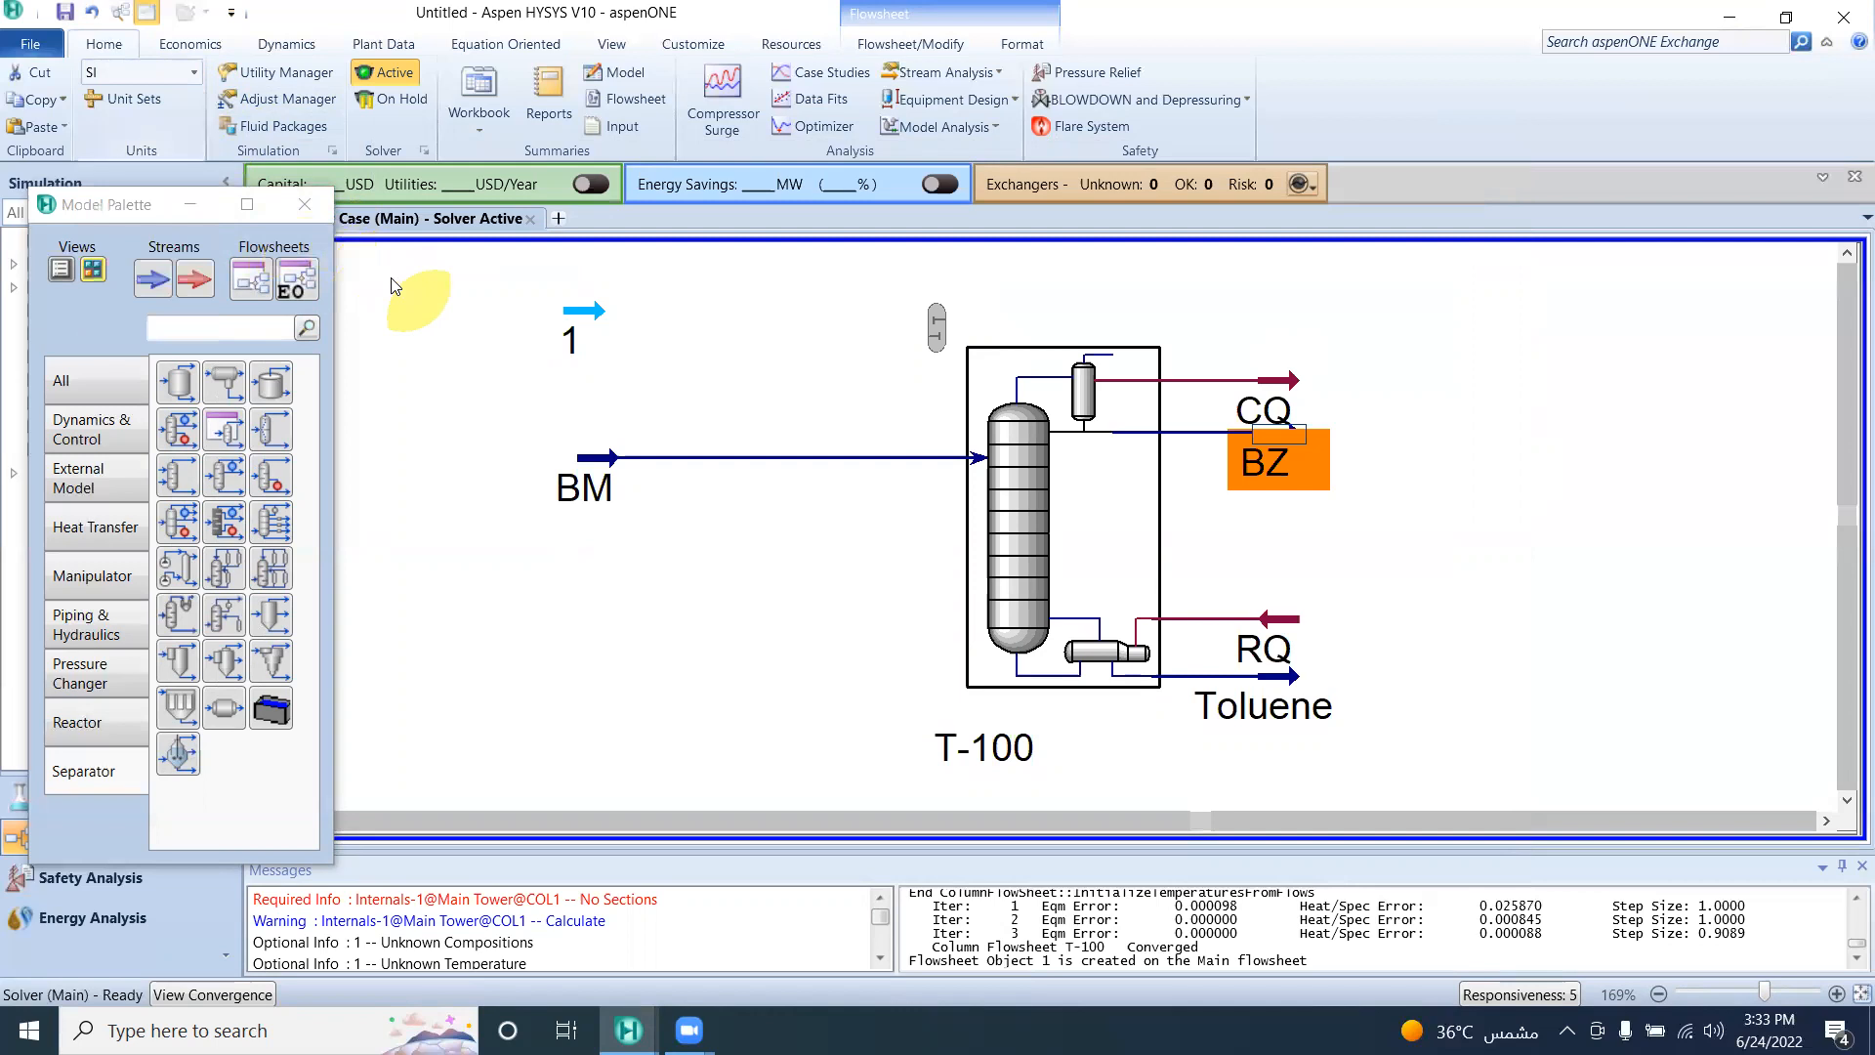
left_click(124, 97)
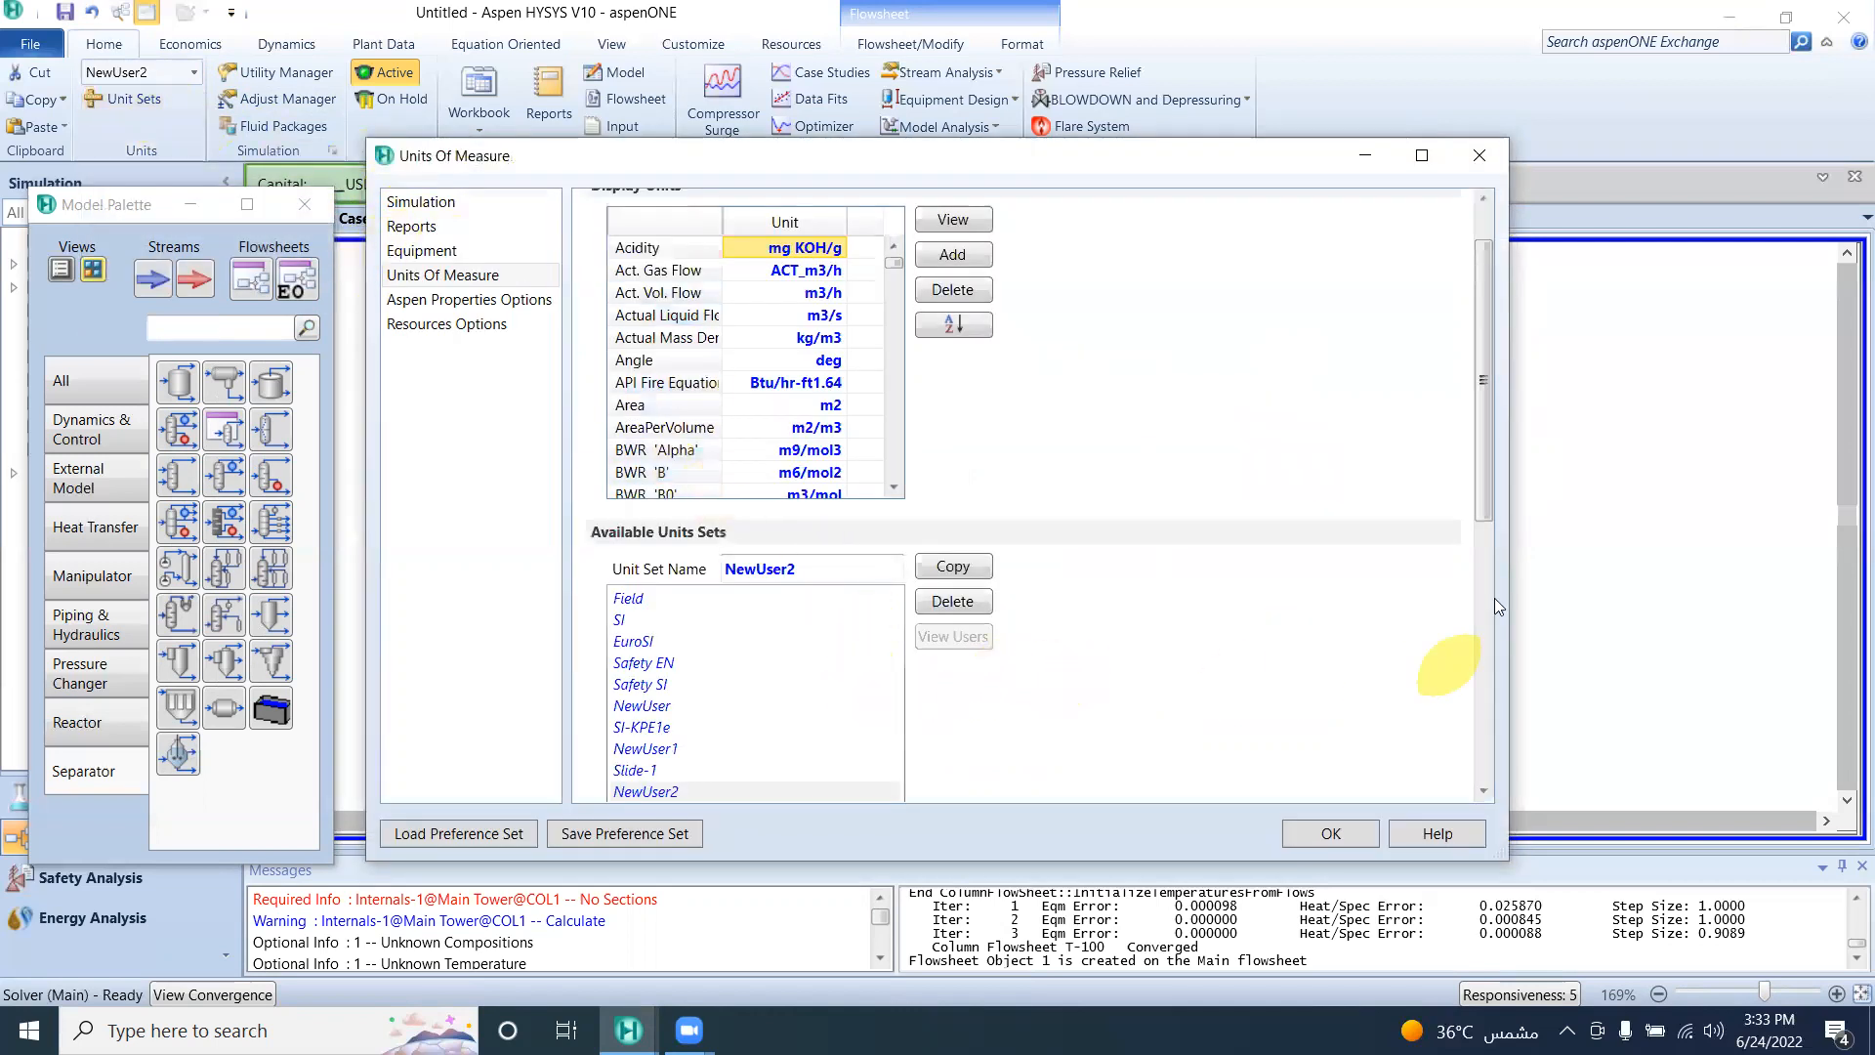
left_click_drag(1484, 475, 1481, 545)
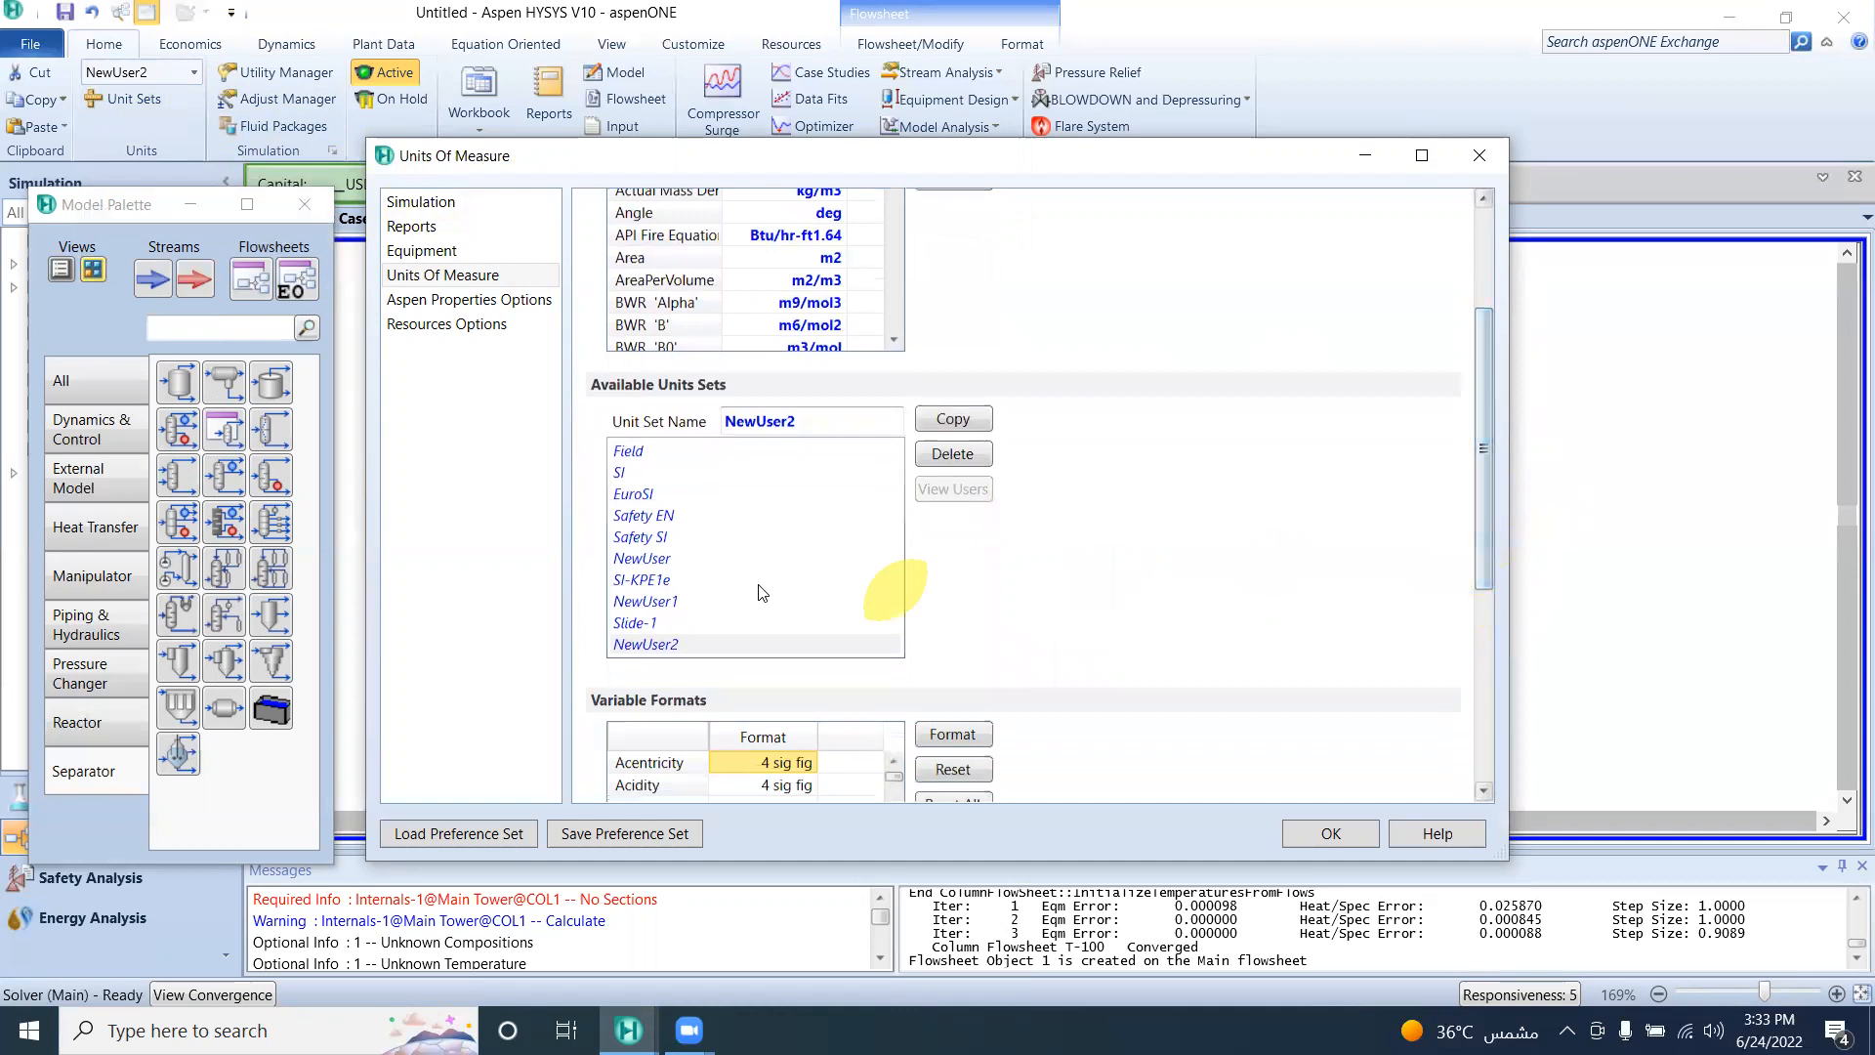
left_click(672, 603)
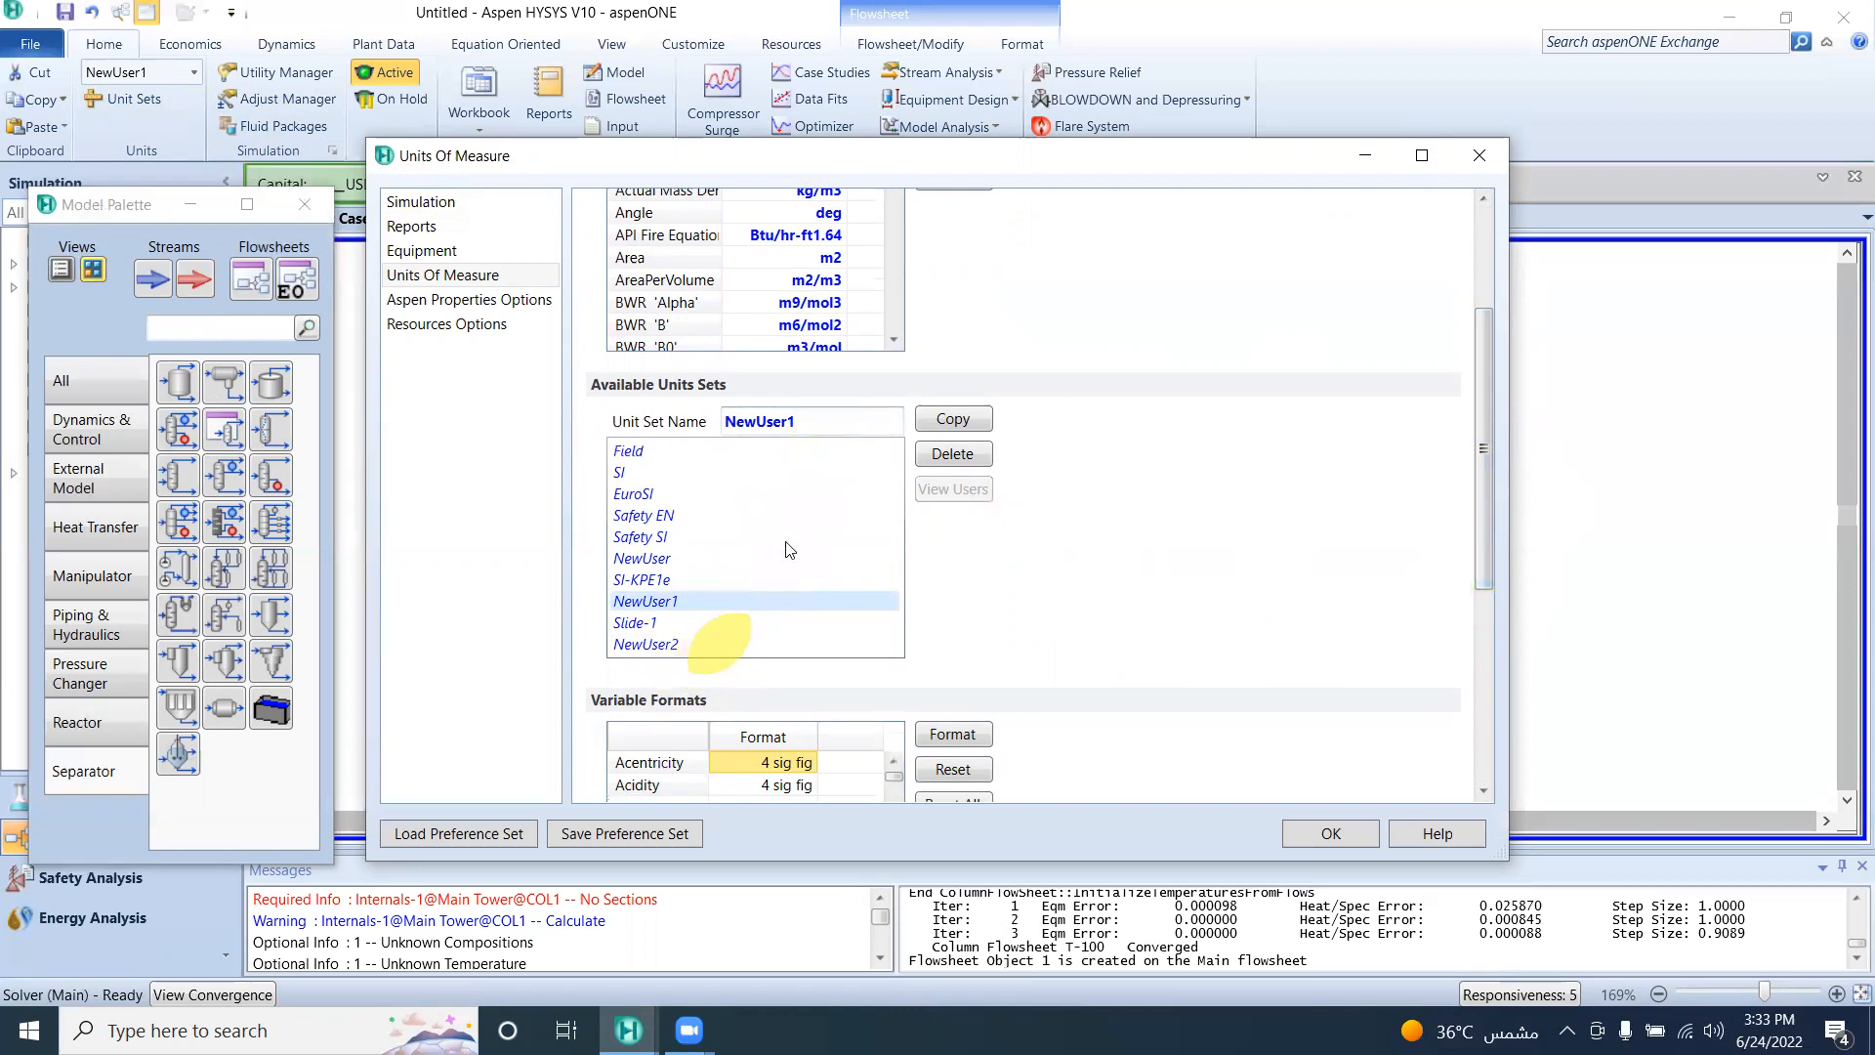
Step: Look through the display units of the NewUser1 set and the unit choices offered for Acidity
left_click_drag(1482, 338, 1488, 260)
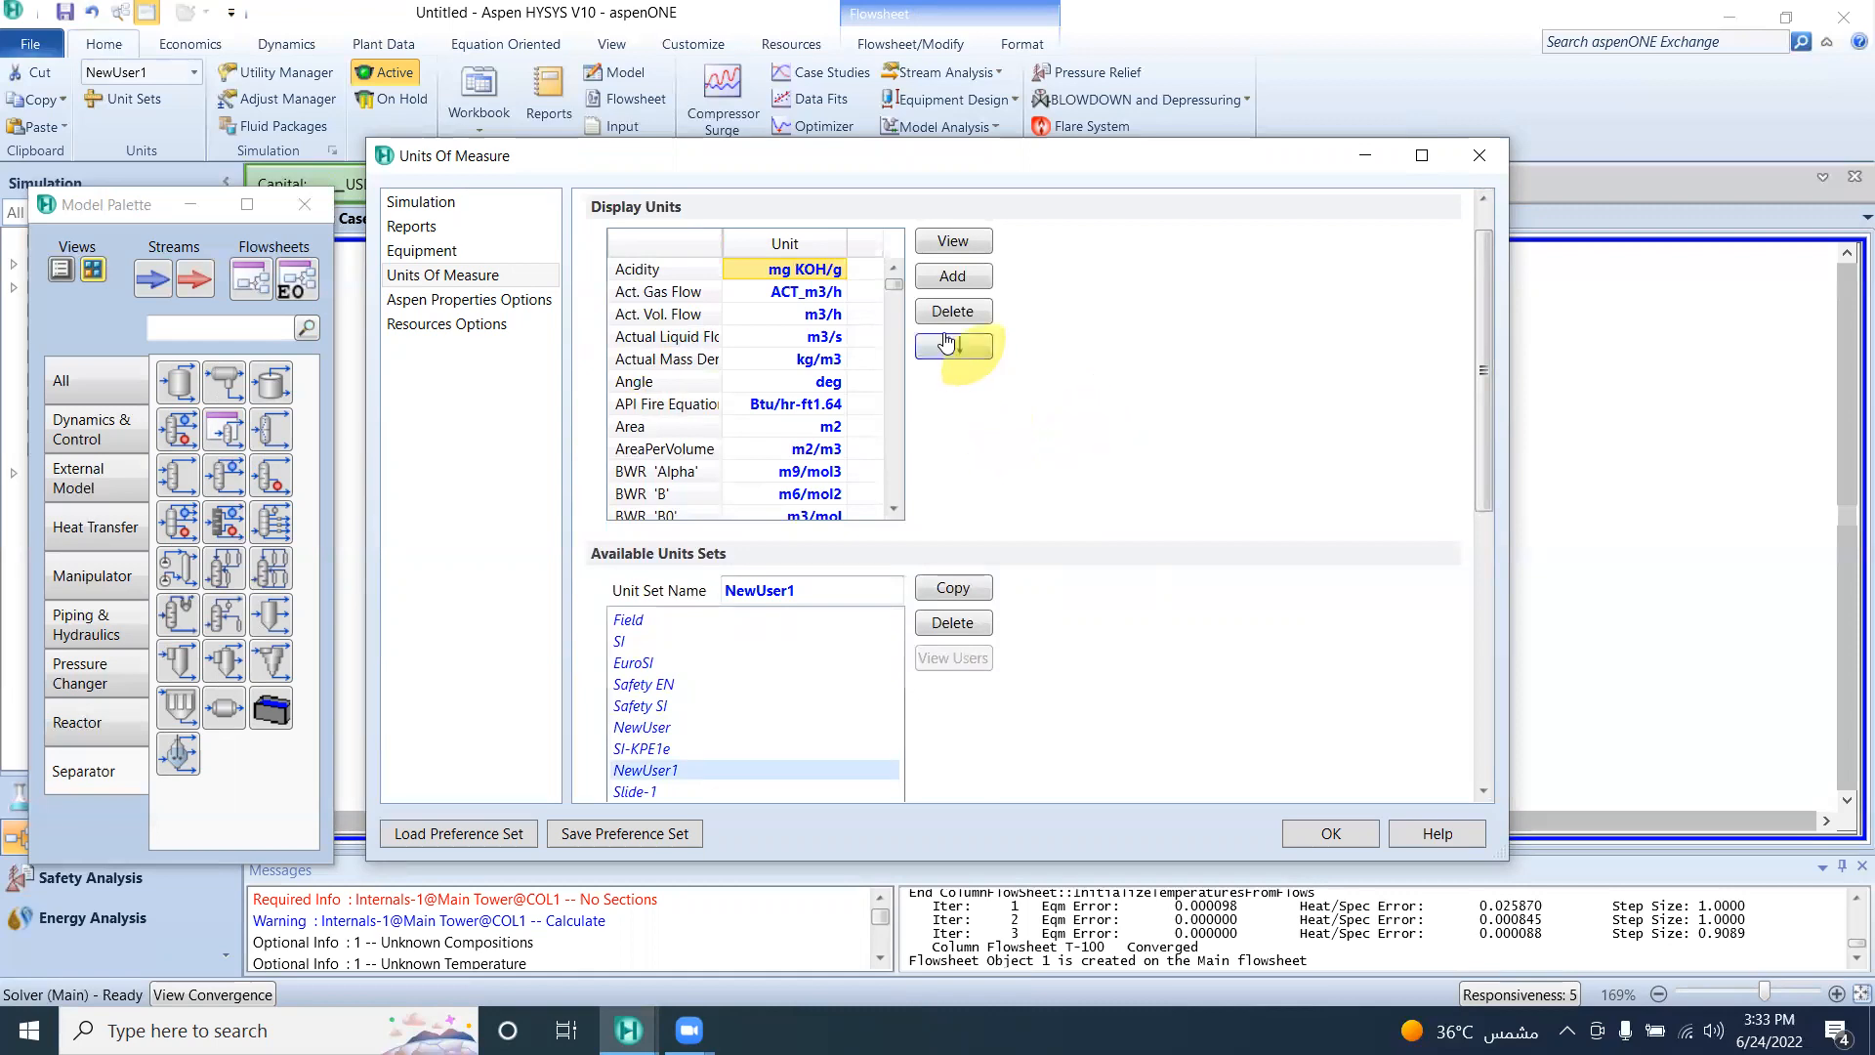
left_click(892, 508)
left_click(892, 509)
left_click(893, 508)
left_click(893, 509)
left_click(893, 509)
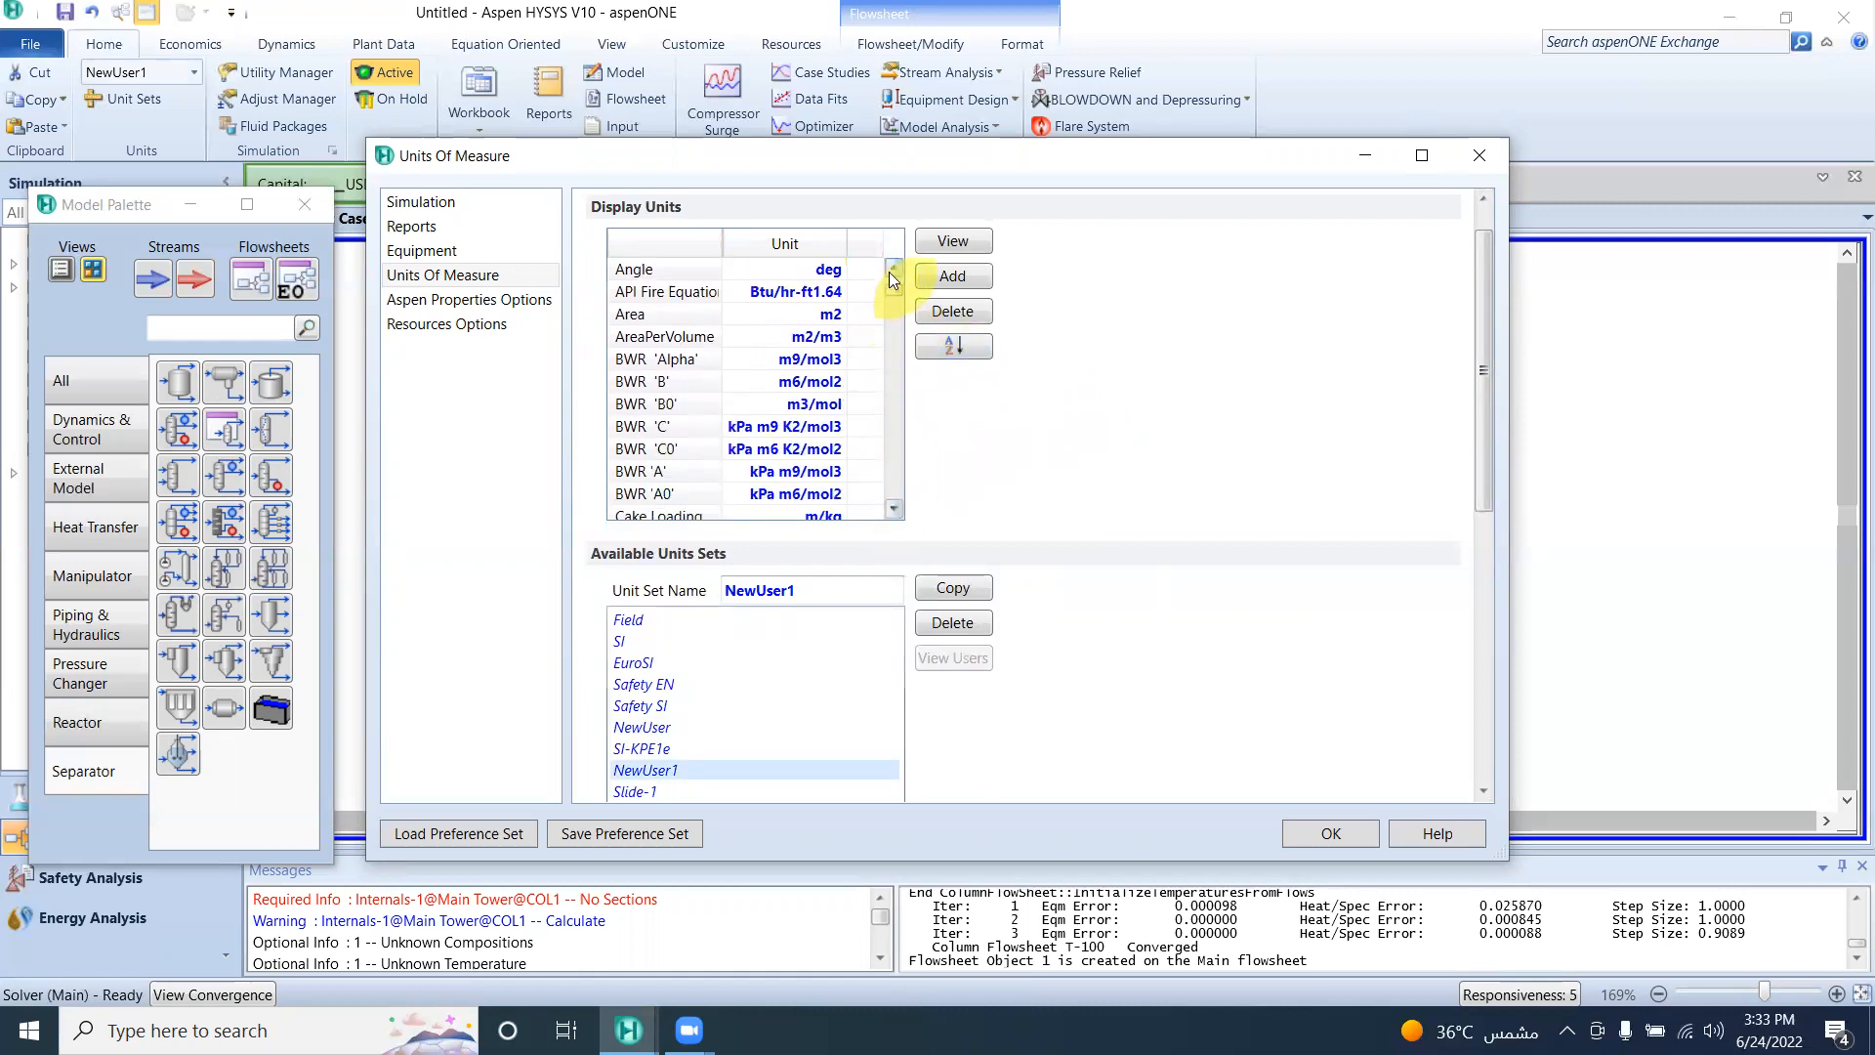
left_click(891, 268)
left_click(890, 269)
left_click(891, 270)
left_click(892, 270)
left_click(892, 270)
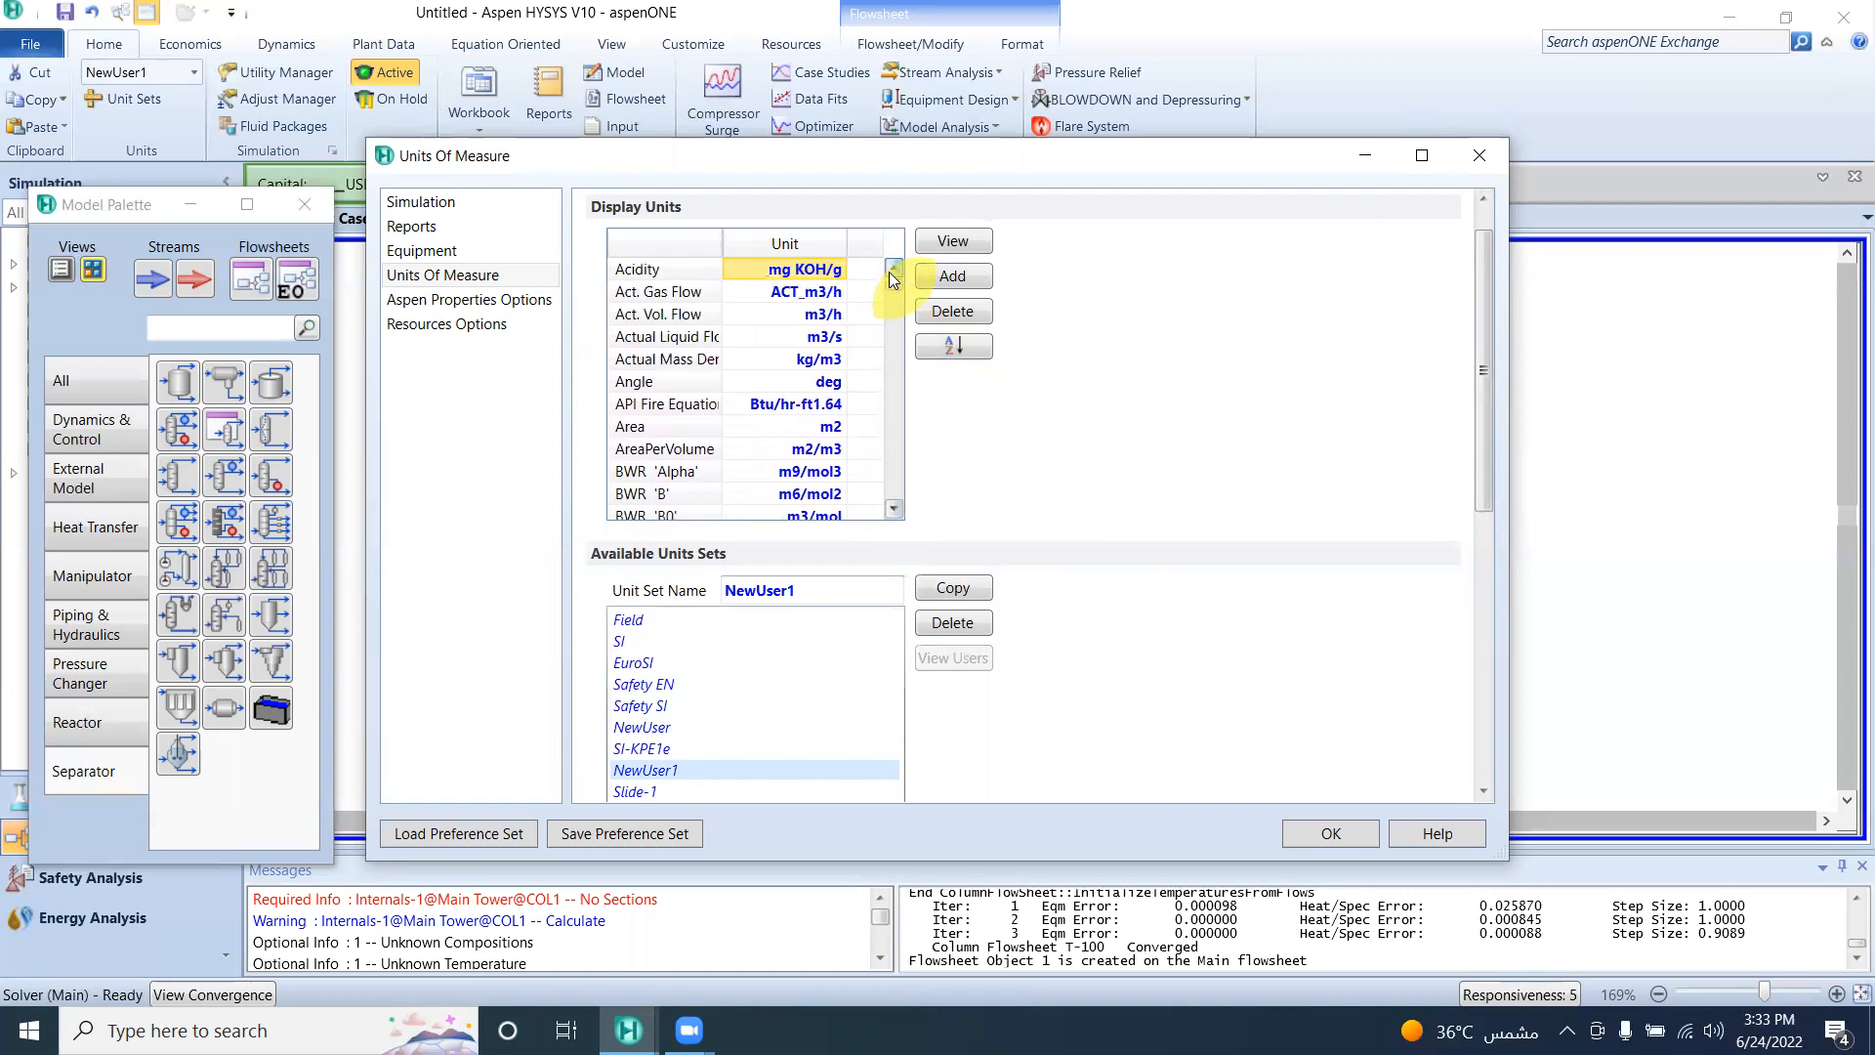
left_click(844, 278)
left_click(841, 271)
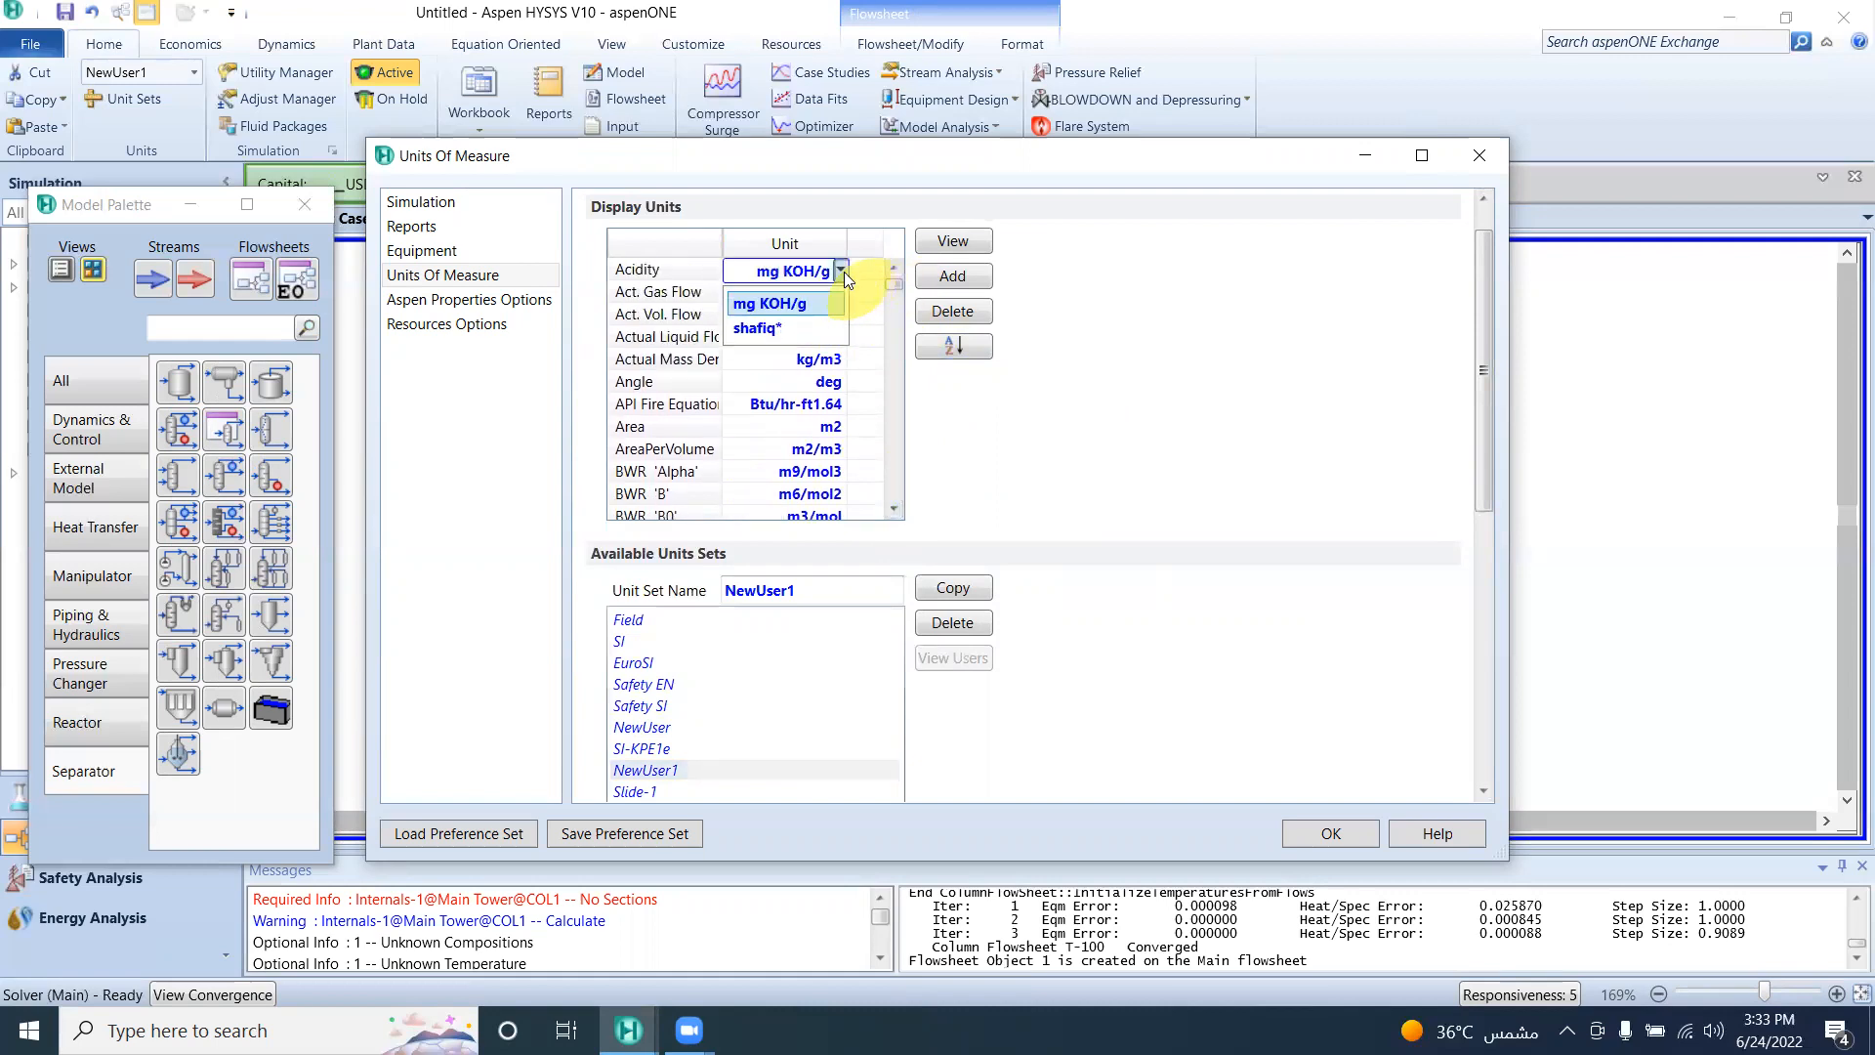
Step: Set the actual mass density unit of the NewUser1 set to lb/ft3
left_click(830, 361)
left_click(839, 361)
left_click(801, 416)
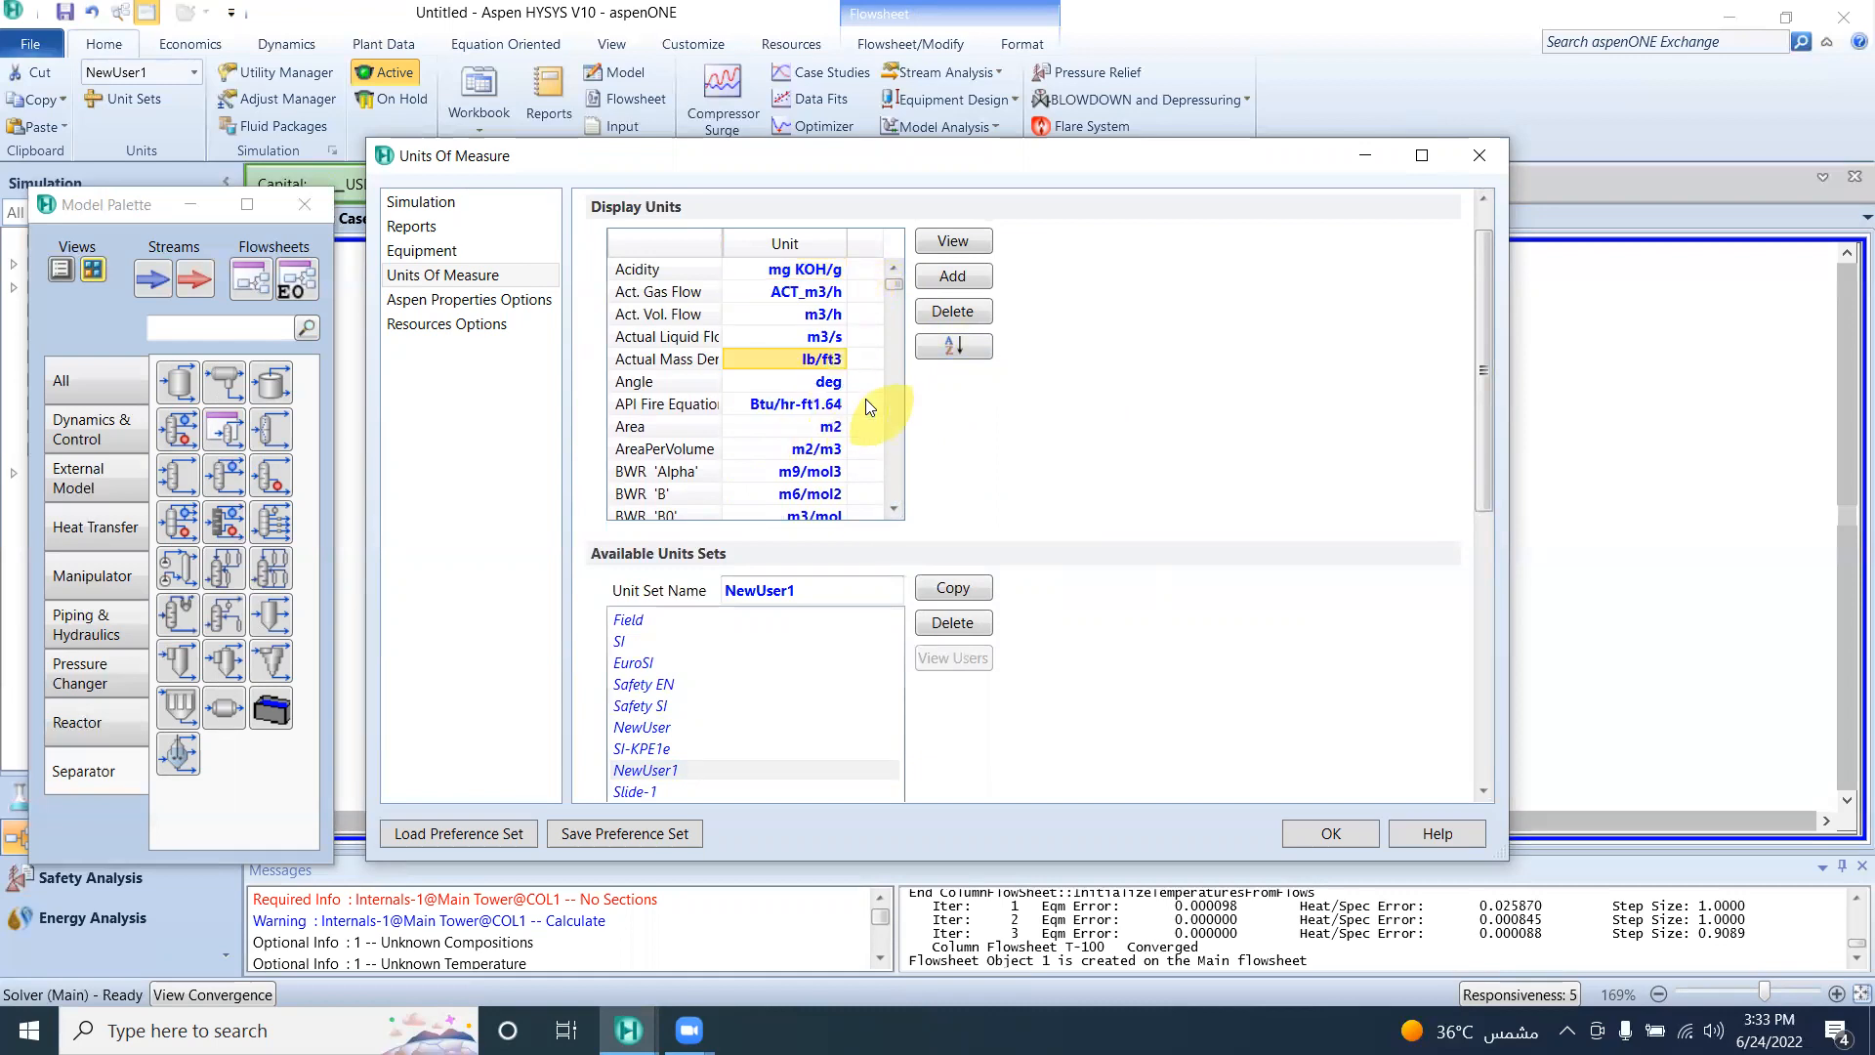
Step: Set the Cost Per FOE unit to Cost/bblFOE and accept the unit settings
left_click(894, 507)
left_click(893, 508)
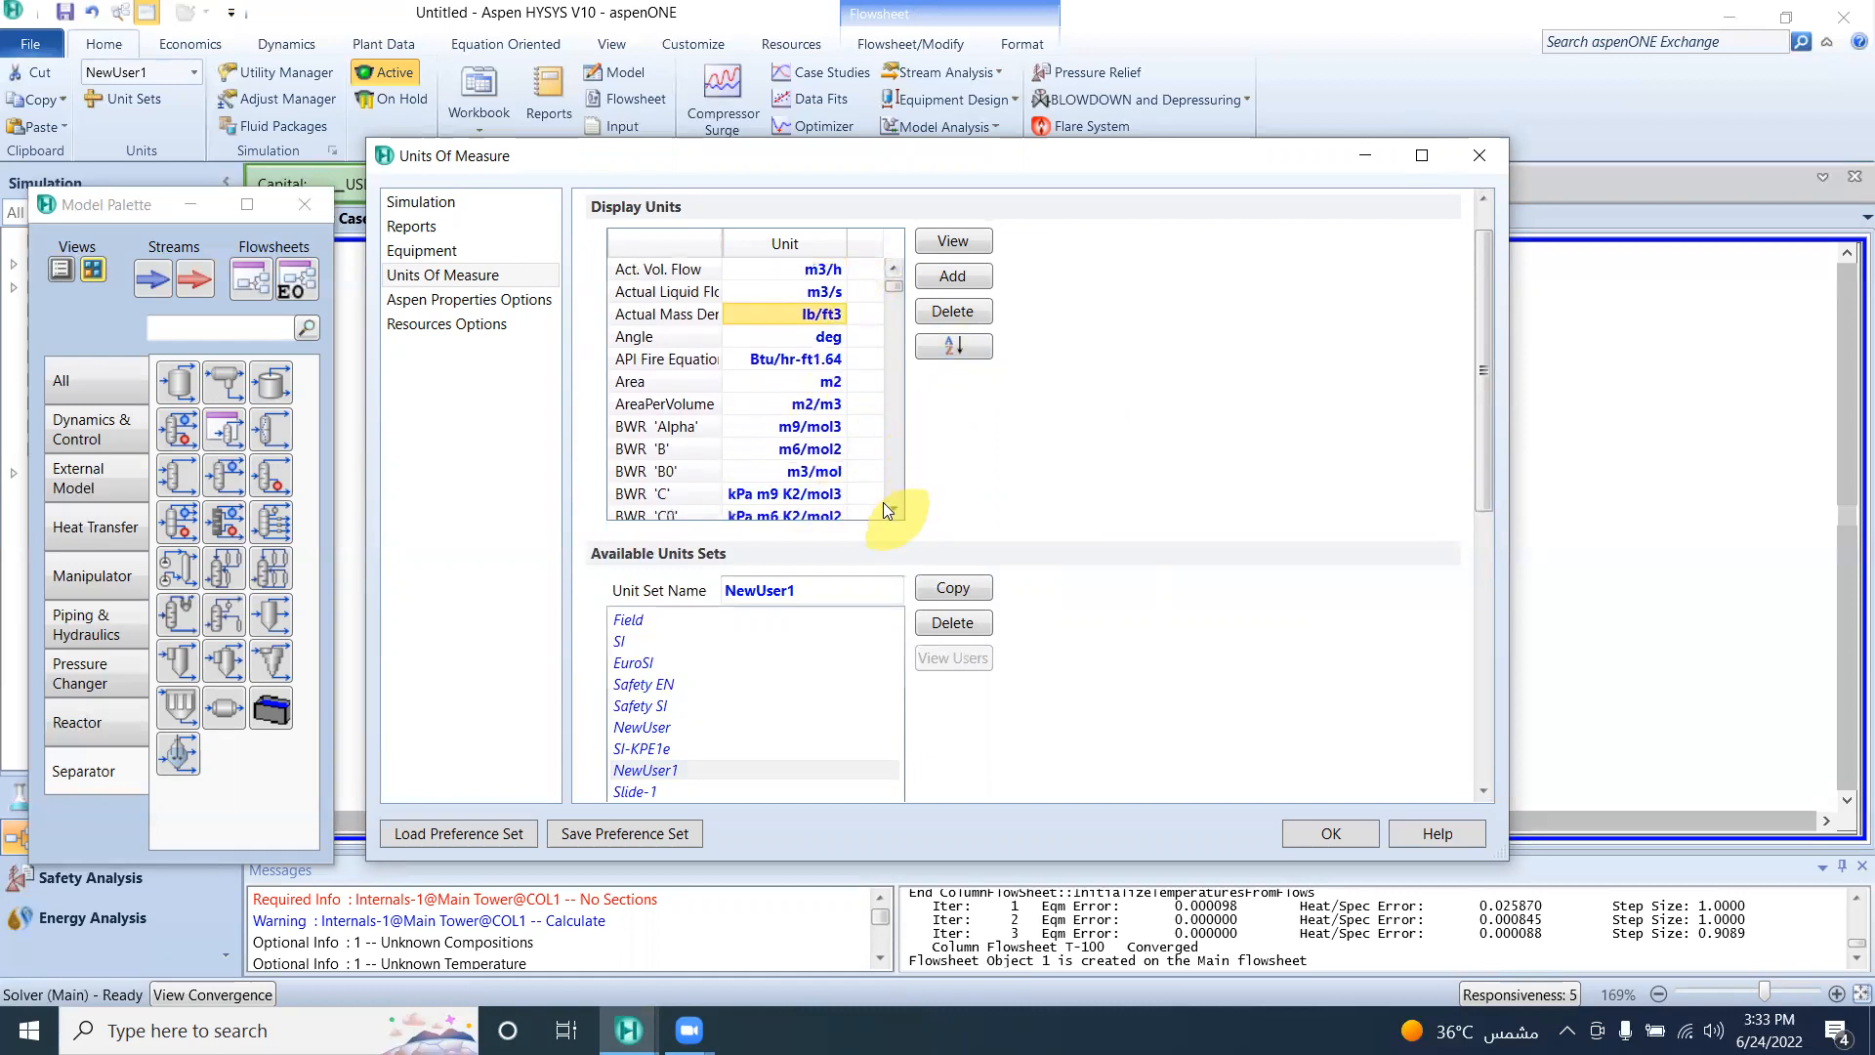
left_click(893, 507)
left_click(893, 507)
left_click(893, 507)
left_click_drag(891, 503, 888, 505)
left_click(834, 450)
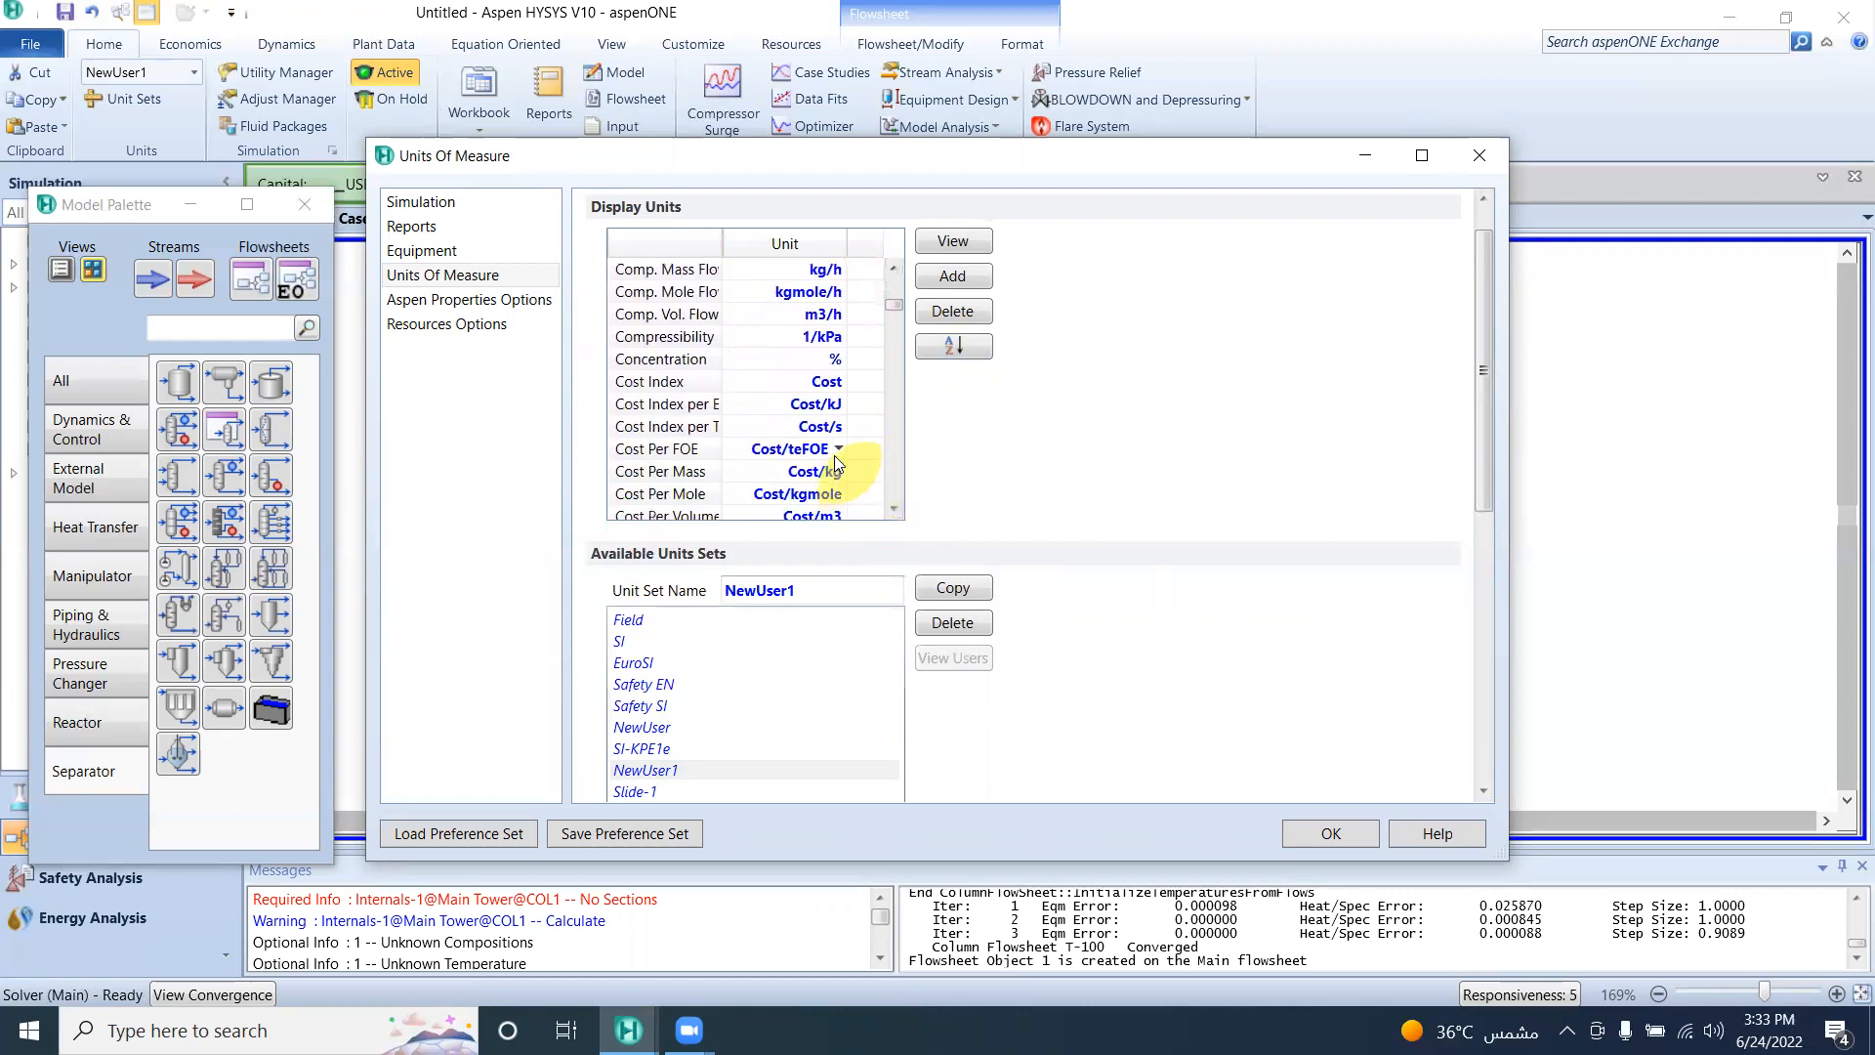
left_click(840, 451)
left_click(823, 498)
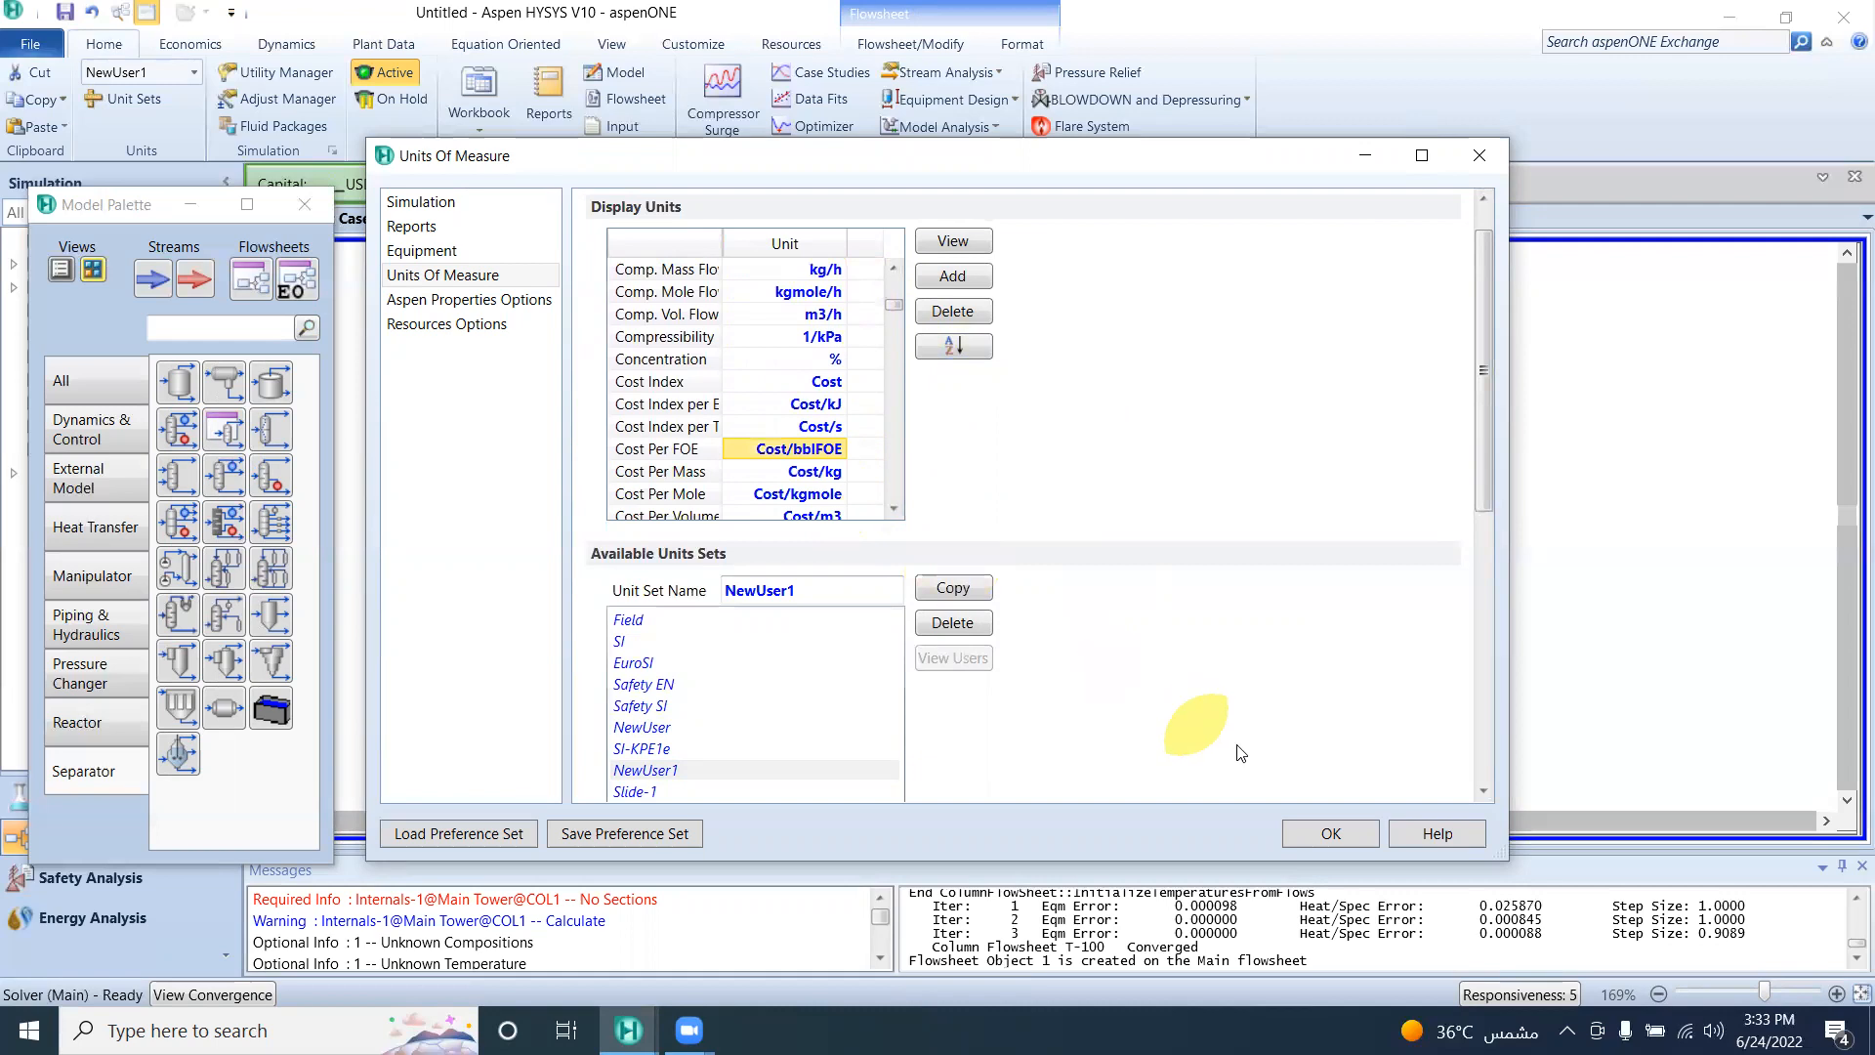
left_click(1326, 836)
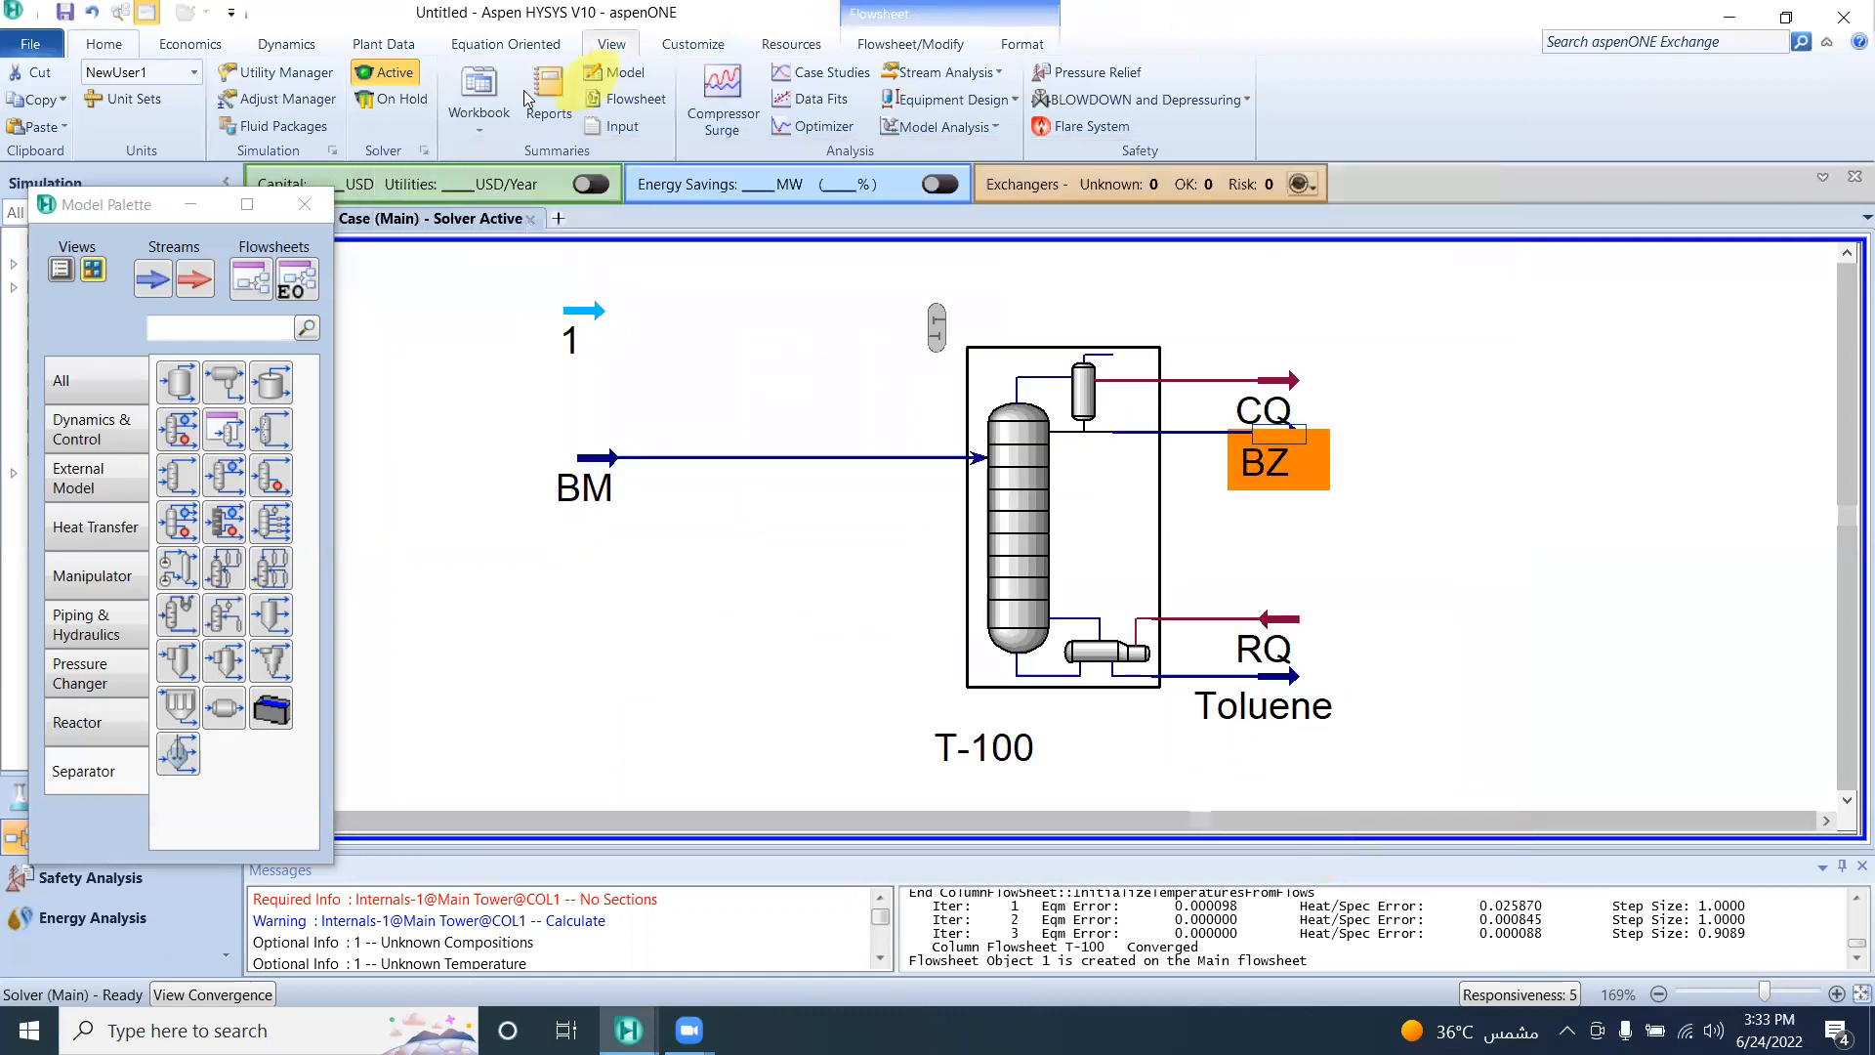